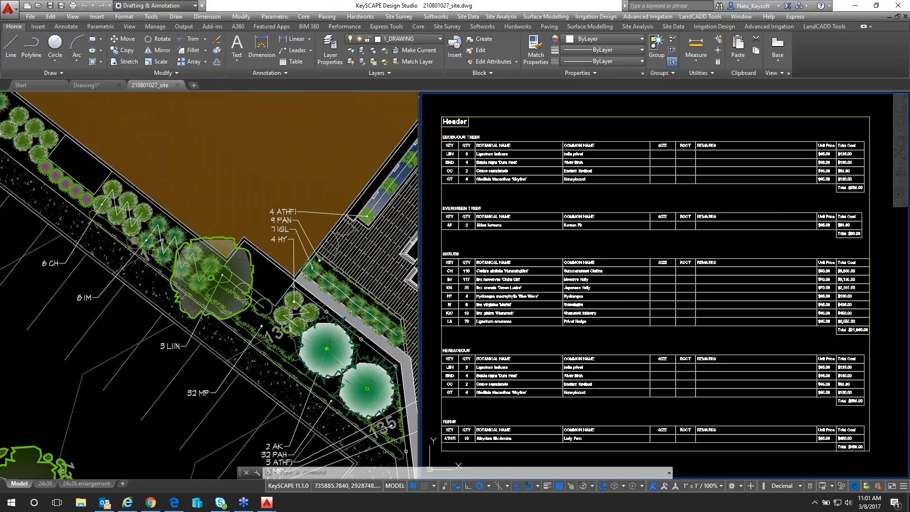
# Step: Switch the model space display to a Single viewport configuration using the VPORTS command
pyautogui.click(488, 27)
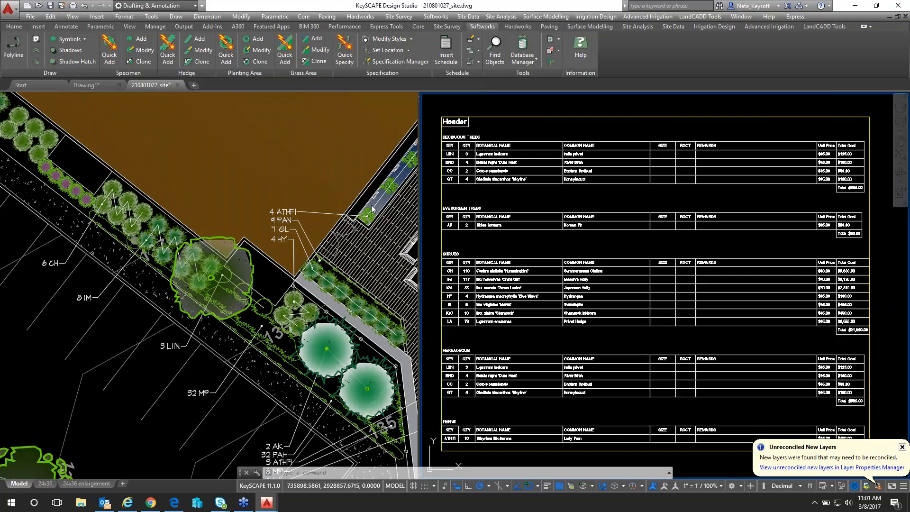
pyautogui.click(201, 386)
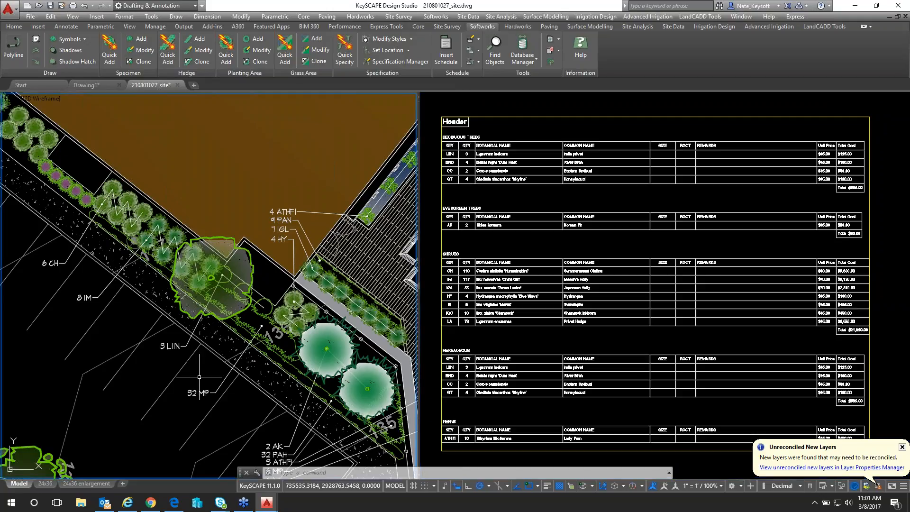
pyautogui.write('v')
pyautogui.write('ports')
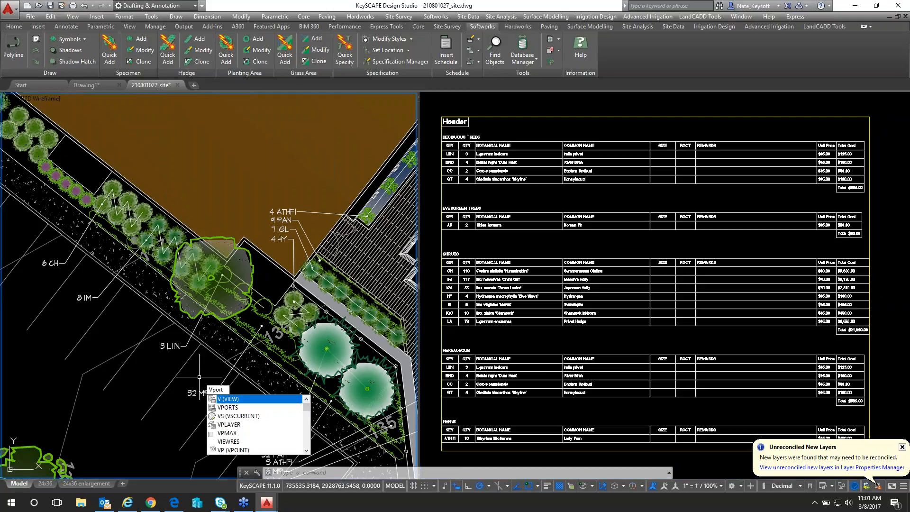
pyautogui.press('Return')
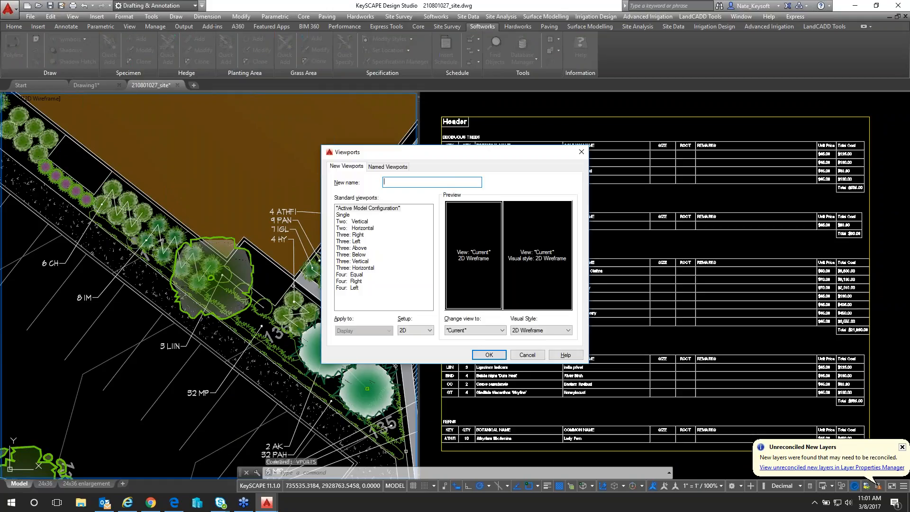
pyautogui.click(342, 215)
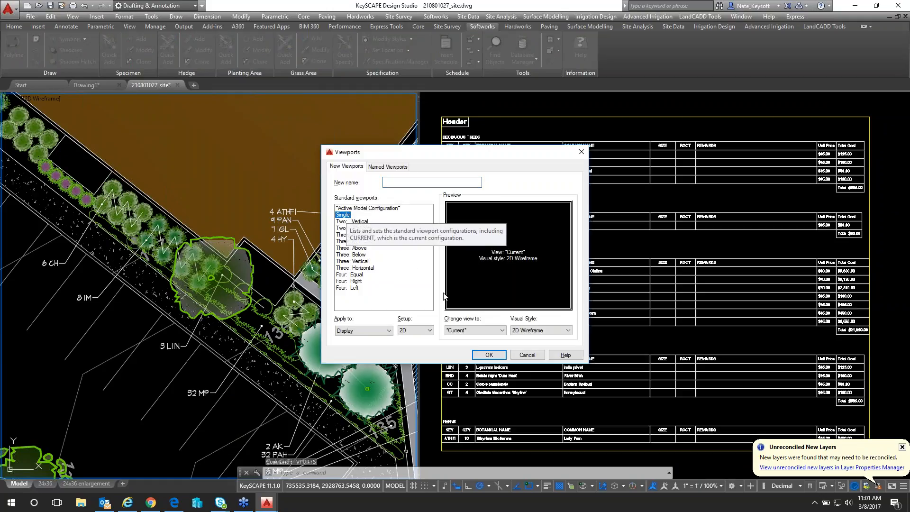
pyautogui.click(489, 355)
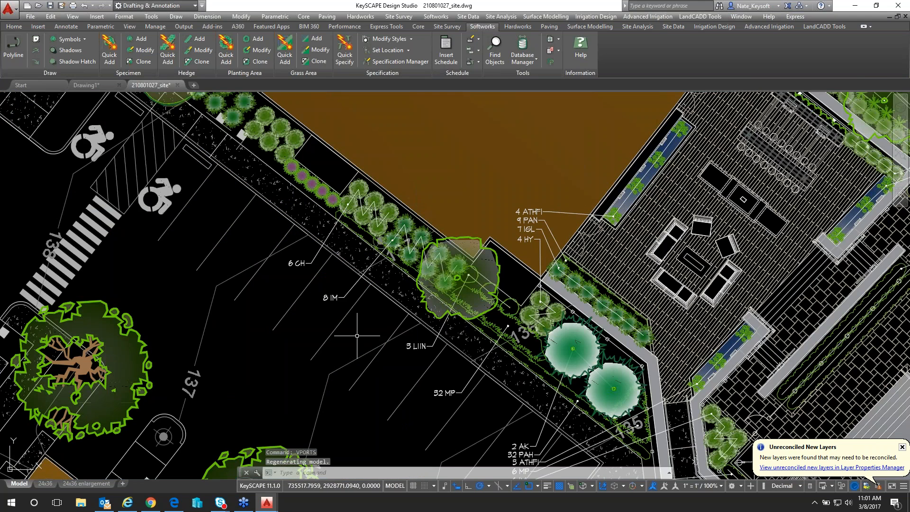
# Step: Examine the overall planting plan around the pool courtyard and the plant schedule drawn beside the site
pyautogui.scroll(-2, 365, 332)
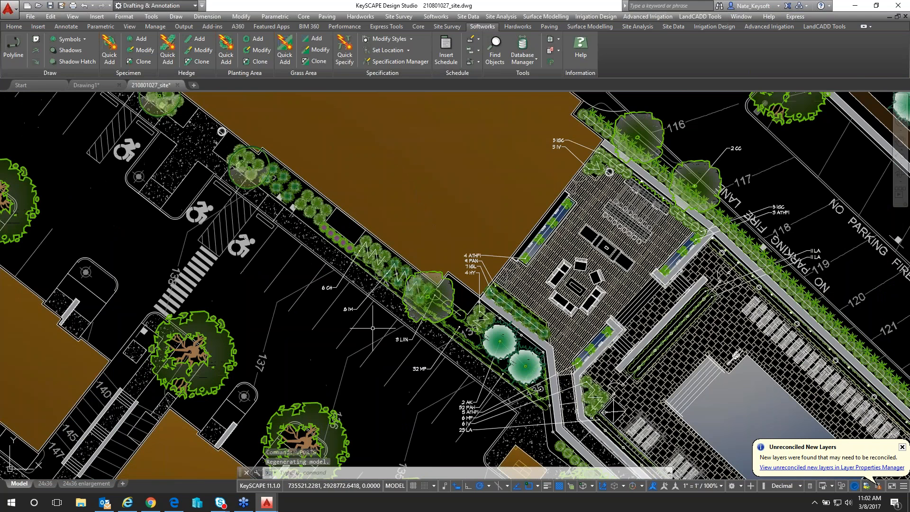
pyautogui.moveTo(756, 191); pyautogui.dragTo(480, 182, button='middle')
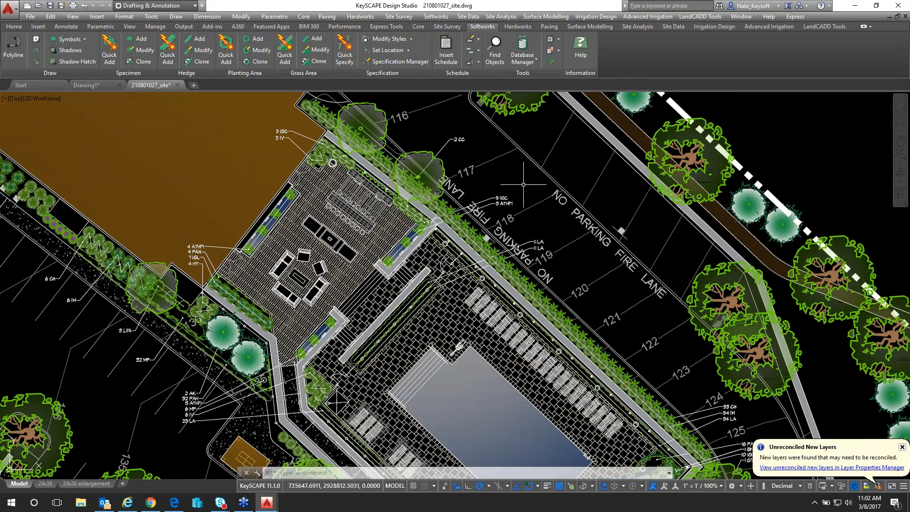
pyautogui.scroll(-2, 521, 190)
pyautogui.moveTo(626, 208); pyautogui.dragTo(495, 210, button='middle')
pyautogui.moveTo(676, 195); pyautogui.dragTo(595, 197, button='middle')
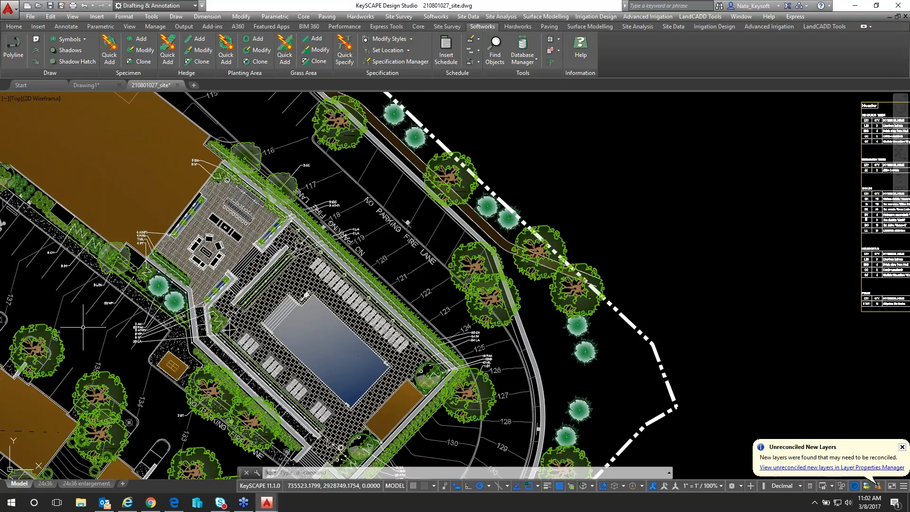
pyautogui.moveTo(88, 326)
pyautogui.mouseDown(button='middle')
pyautogui.moveTo(102, 322)
pyautogui.moveTo(36, 331)
pyautogui.mouseUp(button='middle')
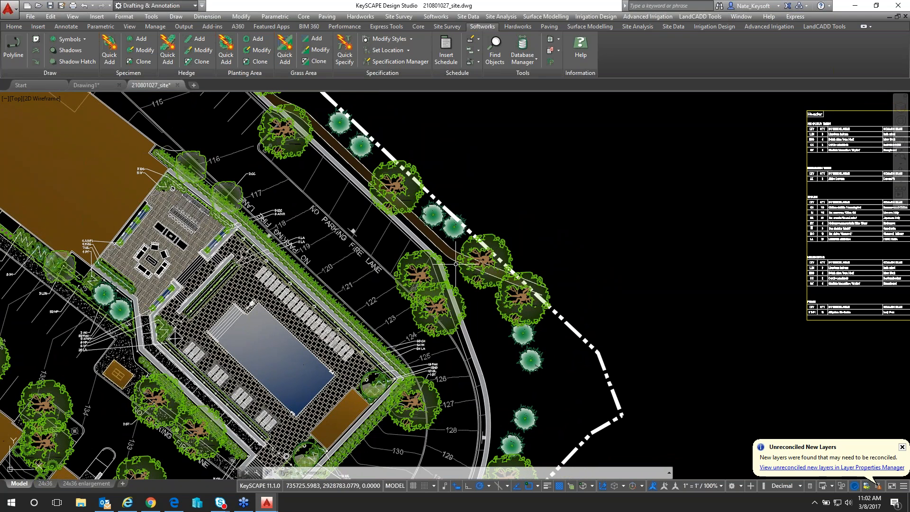
pyautogui.moveTo(621, 233); pyautogui.dragTo(396, 243, button='middle')
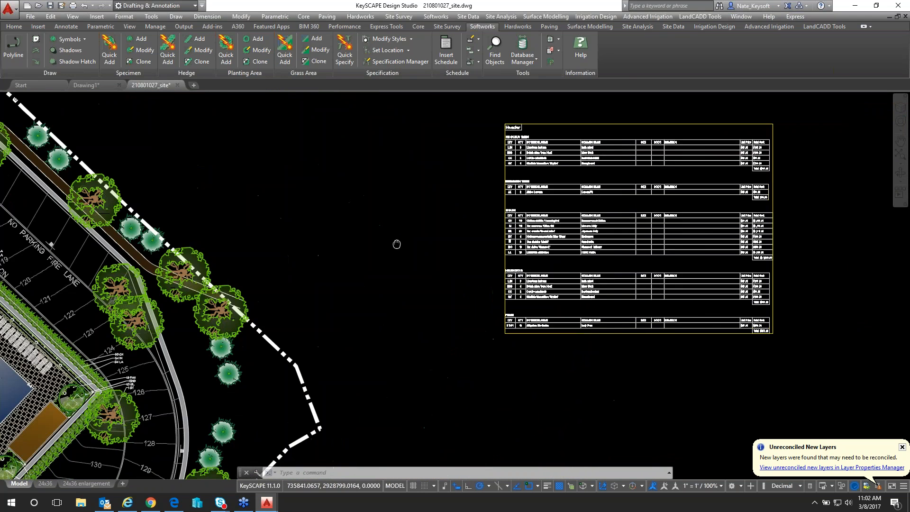
pyautogui.scroll(2, 664, 179)
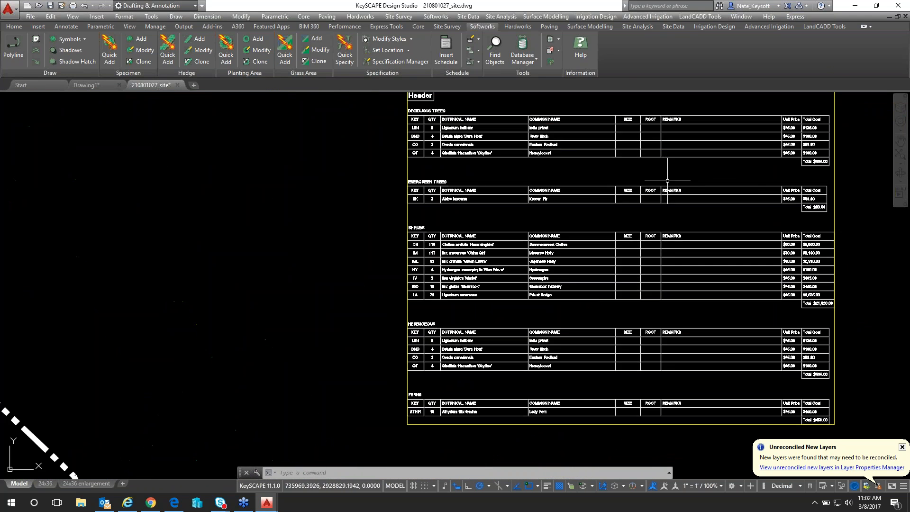
pyautogui.scroll(-2, 535, 213)
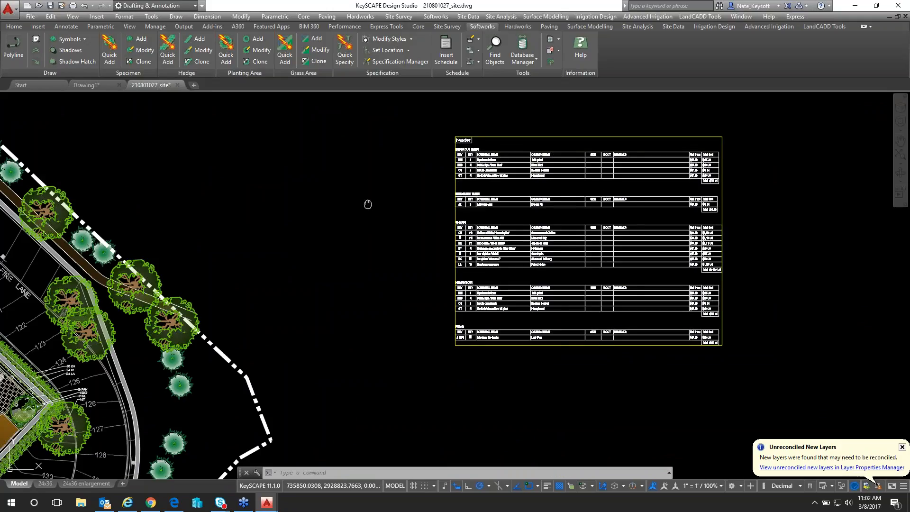
pyautogui.moveTo(368, 203); pyautogui.dragTo(408, 211, button='middle')
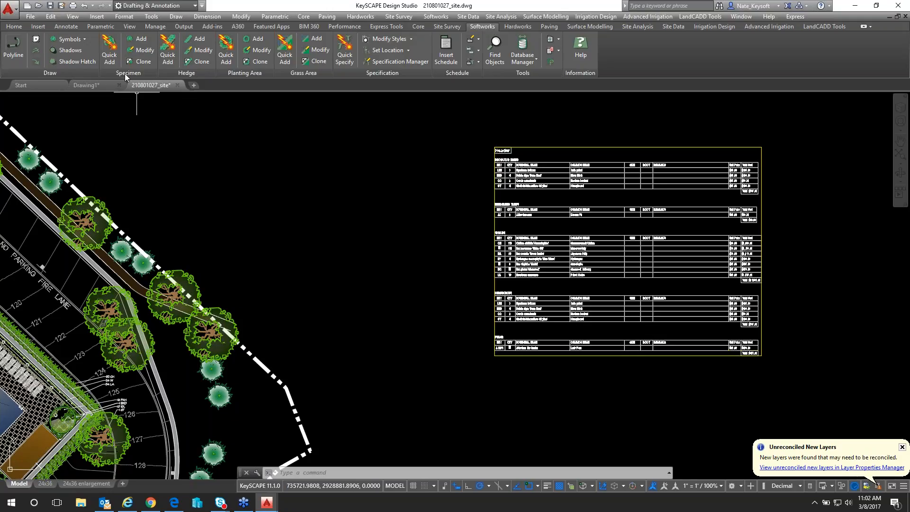
pyautogui.moveTo(154, 190)
pyautogui.mouseDown(button='middle')
pyautogui.moveTo(373, 147)
pyautogui.moveTo(492, 98)
pyautogui.mouseUp(button='middle')
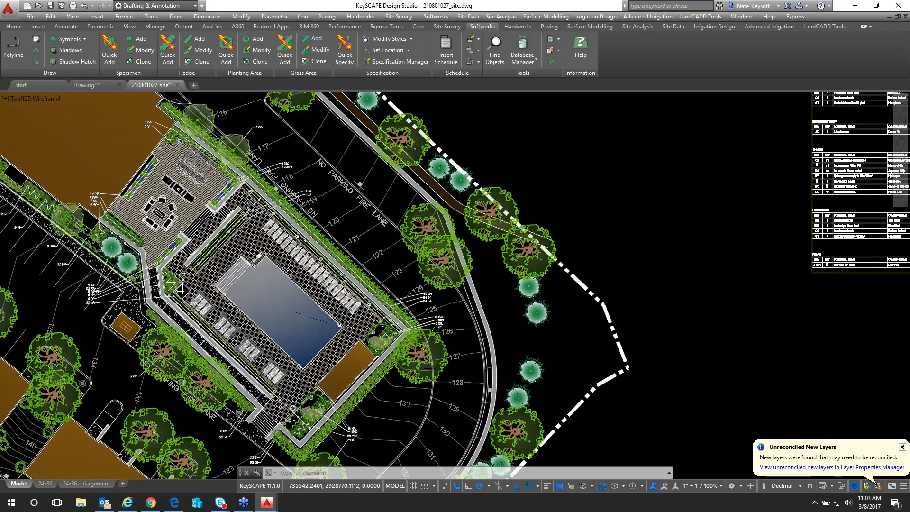
# Step: Inspect the individual specimen symbols, a large tree and a small shrub, beside the terrace wall
pyautogui.scroll(3, 76, 245)
pyautogui.scroll(4, 79, 247)
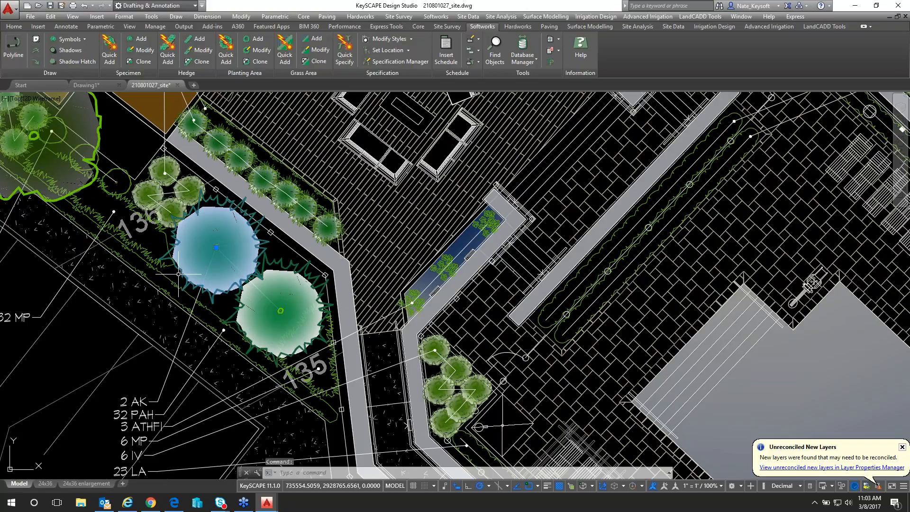
pyautogui.press('Escape')
pyautogui.click(160, 179)
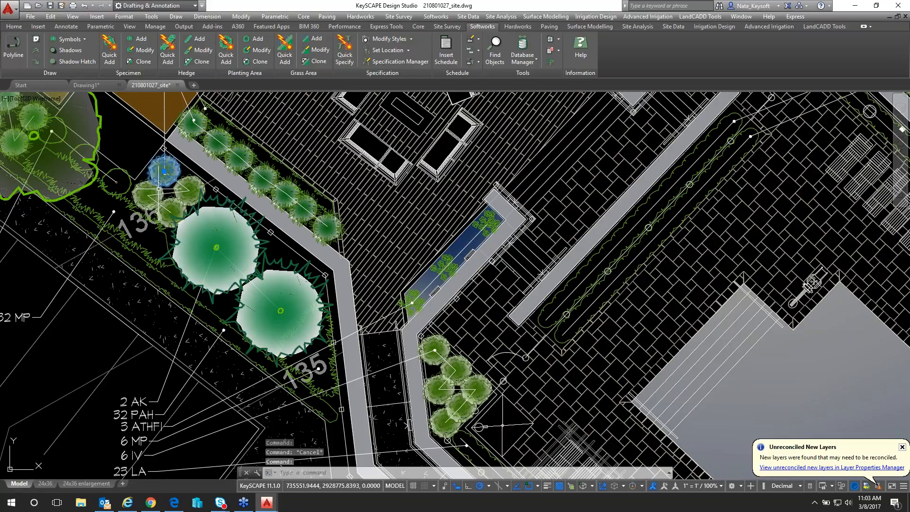
pyautogui.press('Escape')
pyautogui.moveTo(258, 225)
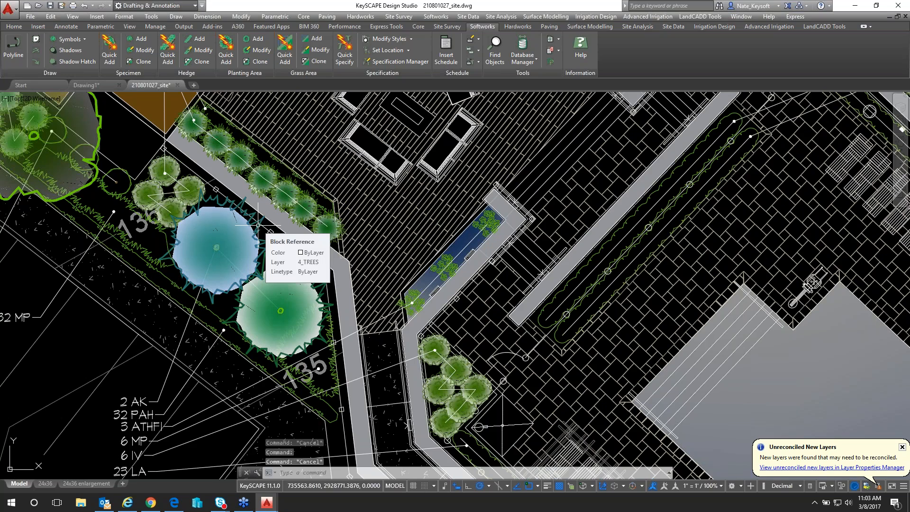
# Step: Inspect the extent and label of the planting area tagged 32 MP beside the terrace trees
pyautogui.scroll(-6, 589, 200)
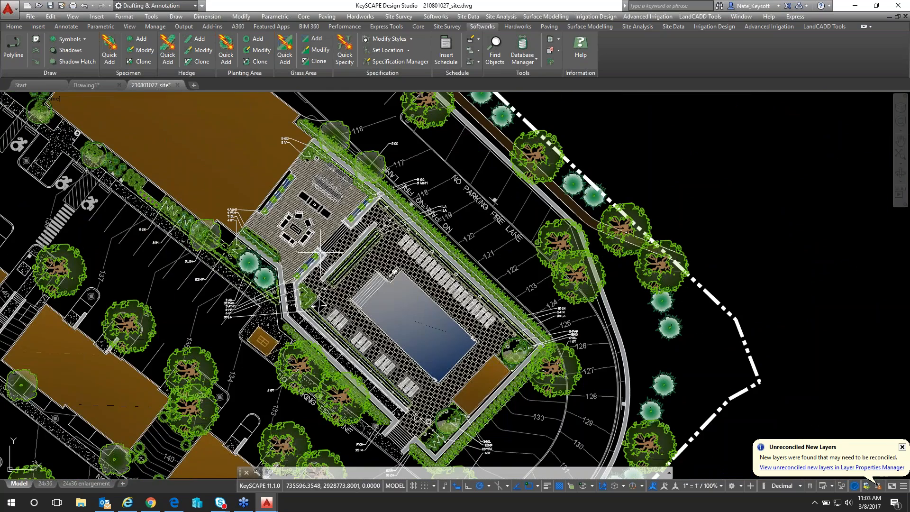
pyautogui.scroll(4, 224, 251)
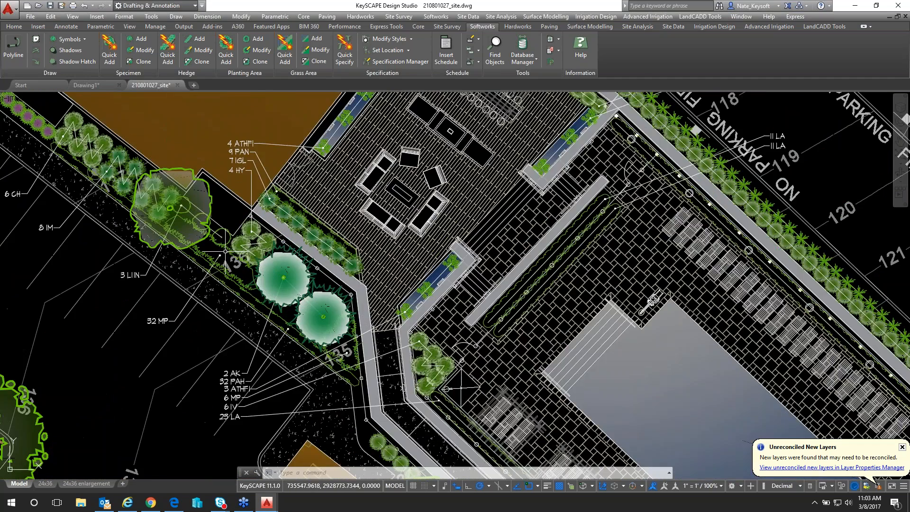
pyautogui.scroll(3, 228, 252)
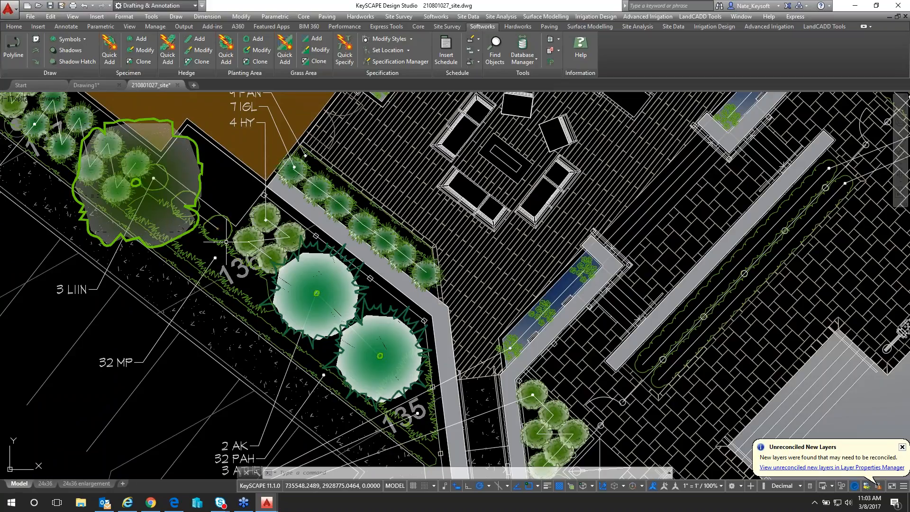
pyautogui.press('Escape')
pyautogui.press('Escape')
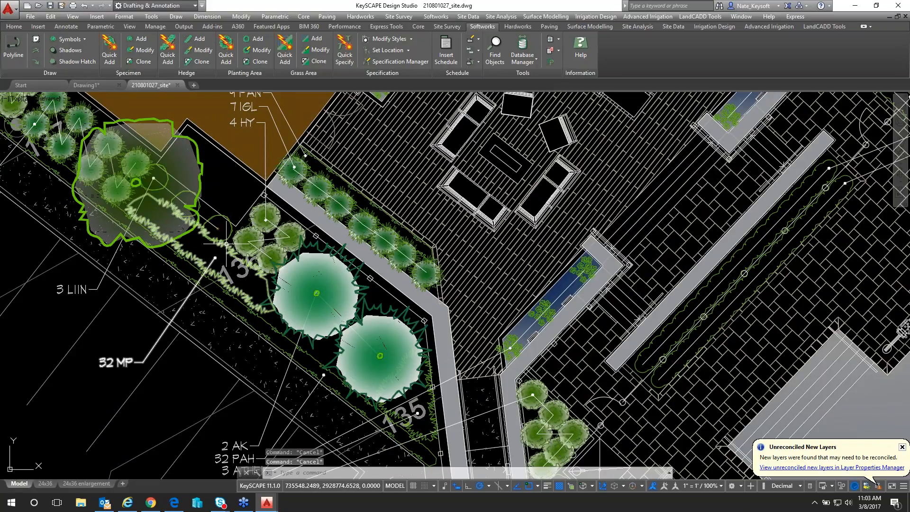
pyautogui.click(226, 244)
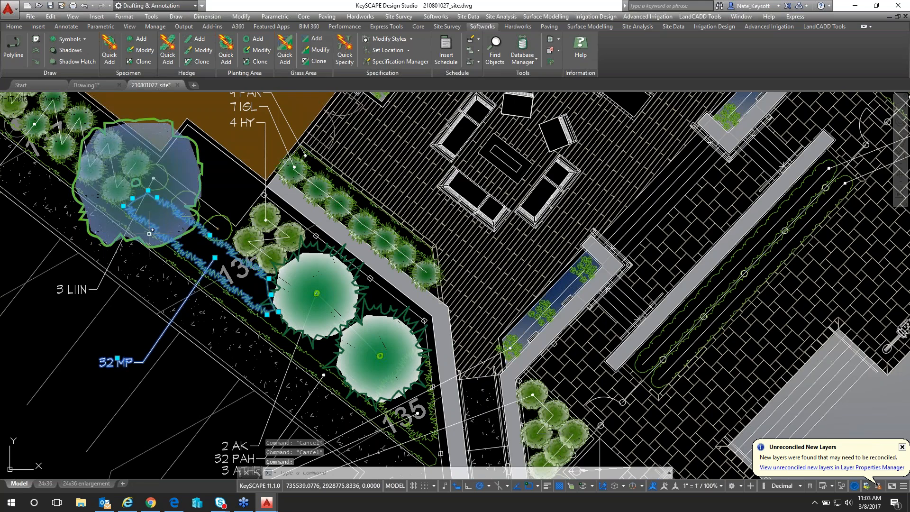
pyautogui.scroll(2, 150, 232)
pyautogui.moveTo(182, 262); pyautogui.dragTo(254, 247, button='middle')
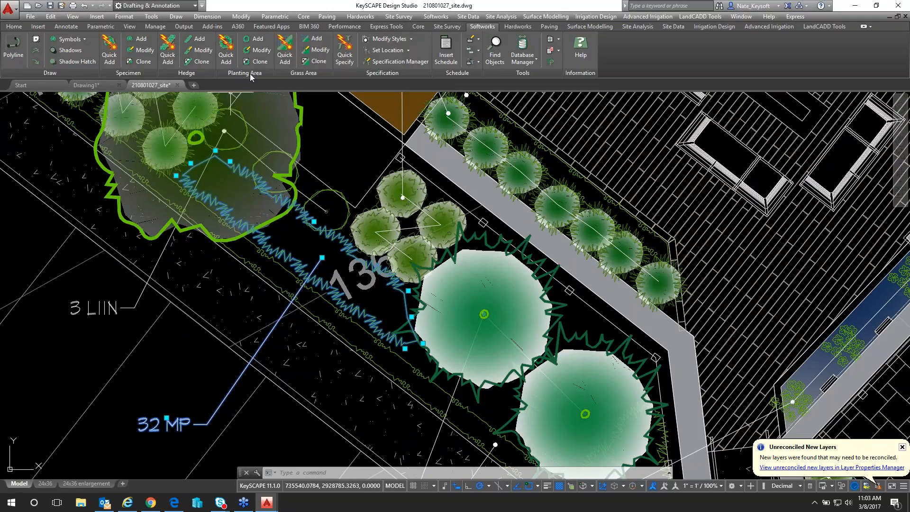
pyautogui.press('Escape')
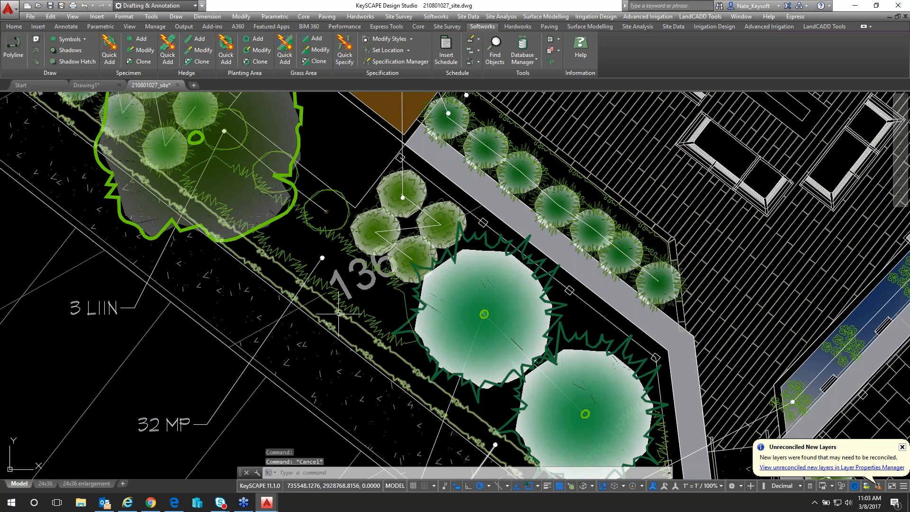
# Step: Inspect the long border planting tagged 32 PAH that runs along the walkway, including its label
pyautogui.scroll(-1, 388, 305)
pyautogui.scroll(1, 389, 331)
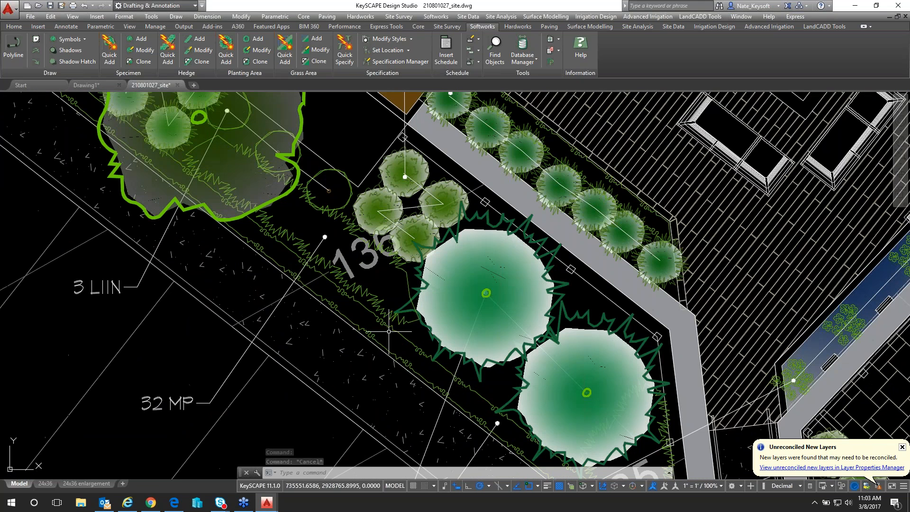
pyautogui.click(391, 328)
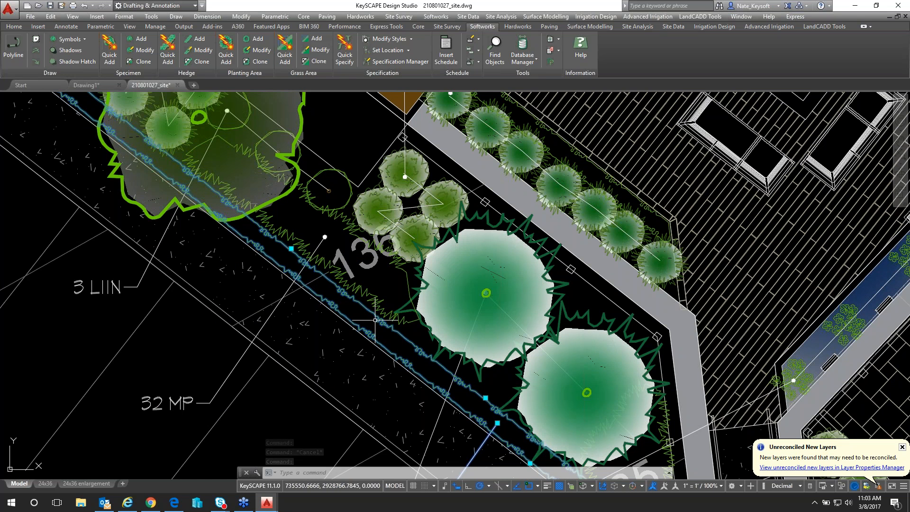
pyautogui.scroll(-2, 375, 320)
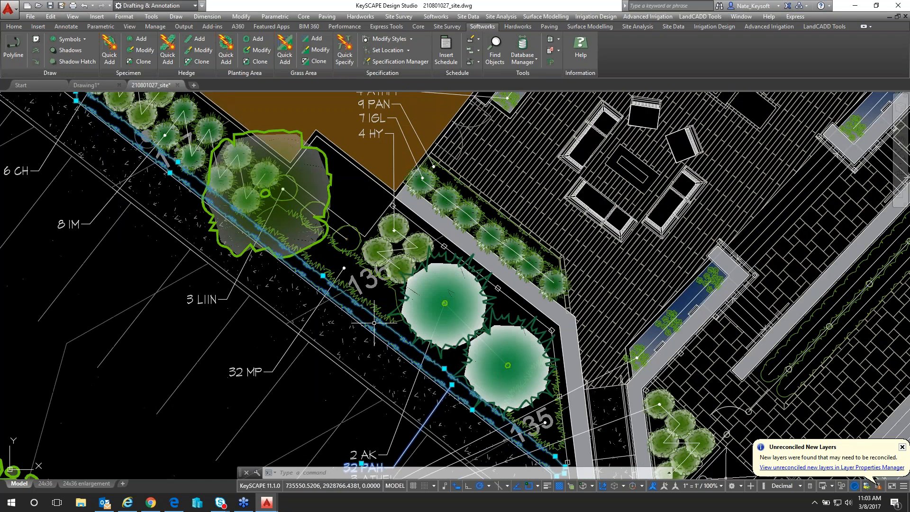
pyautogui.scroll(-2, 374, 324)
pyautogui.moveTo(374, 324); pyautogui.dragTo(465, 198, button='middle')
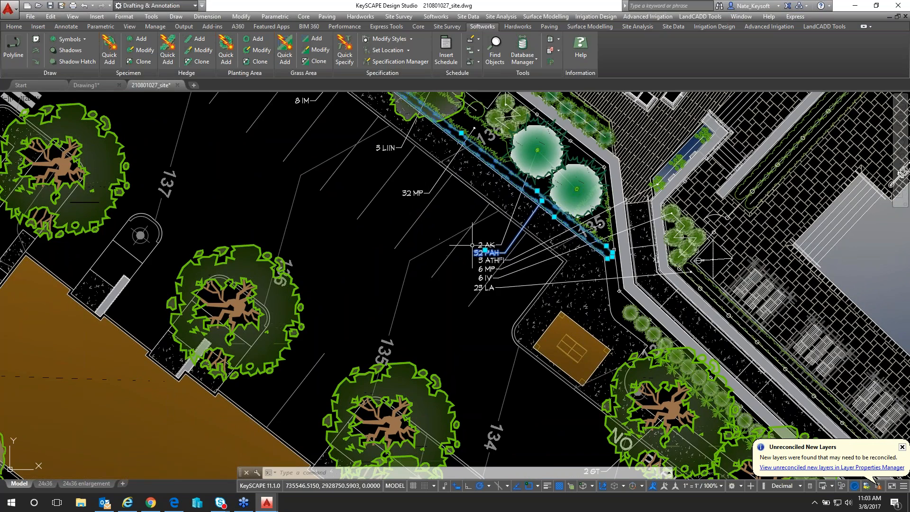
pyautogui.scroll(-2, 472, 245)
pyautogui.moveTo(460, 239); pyautogui.dragTo(198, 305, button='middle')
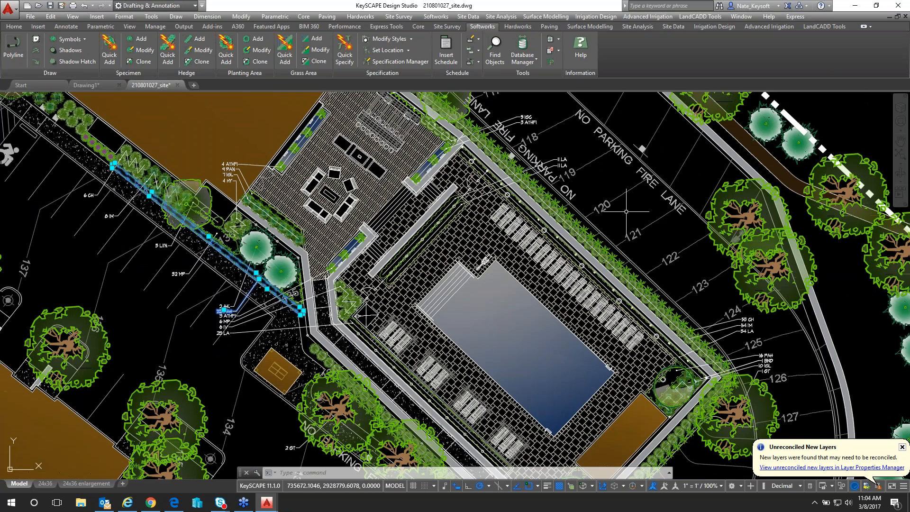
pyautogui.press('Escape')
# Step: Set up a new manually inserted specimen with a spread of 25 ft and a height of 25 ft
pyautogui.scroll(-2, 626, 212)
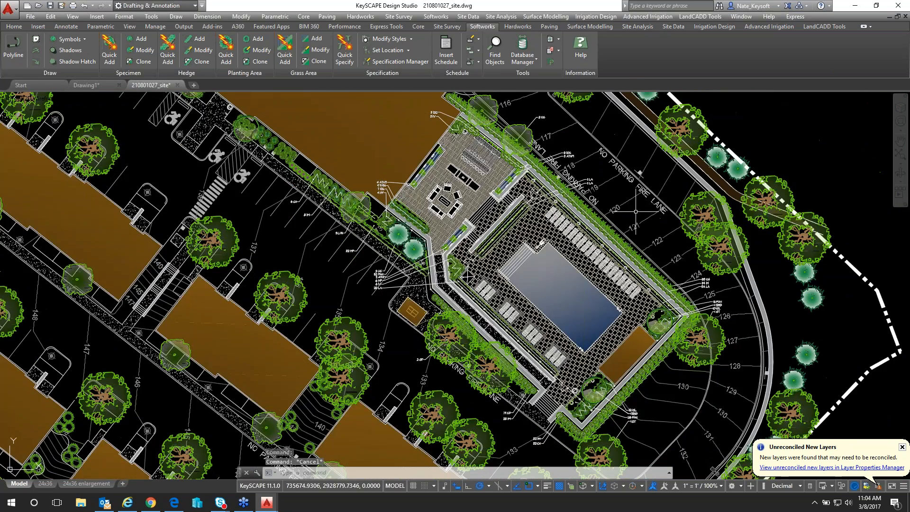
pyautogui.moveTo(635, 211); pyautogui.dragTo(349, 249, button='middle')
pyautogui.moveTo(510, 176); pyautogui.dragTo(436, 228, button='middle')
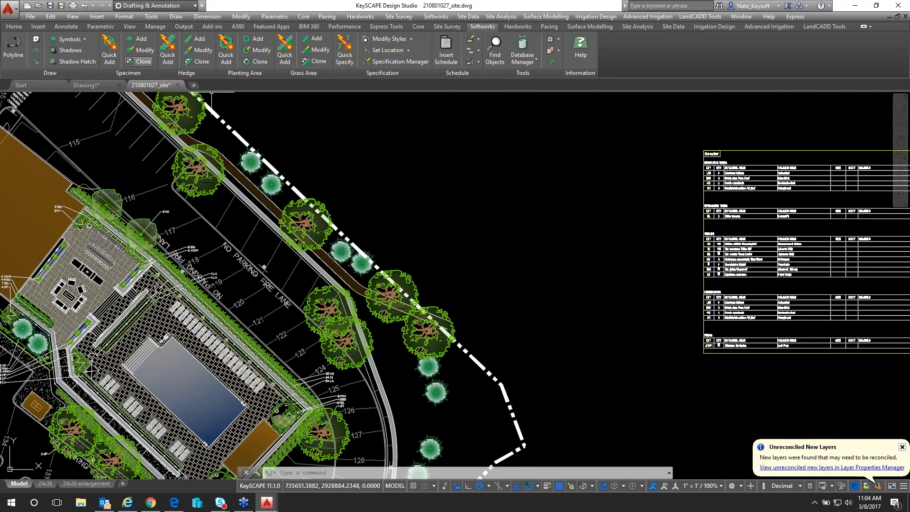
pyautogui.click(136, 40)
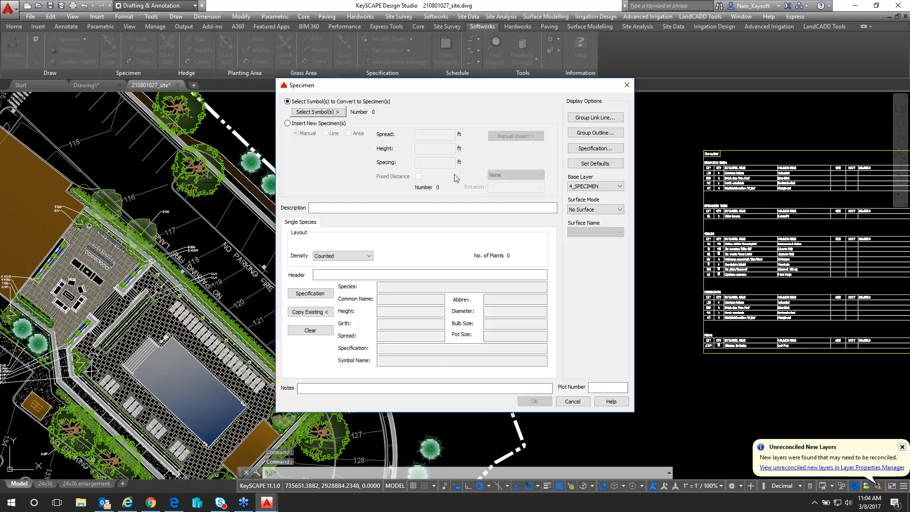
pyautogui.click(299, 124)
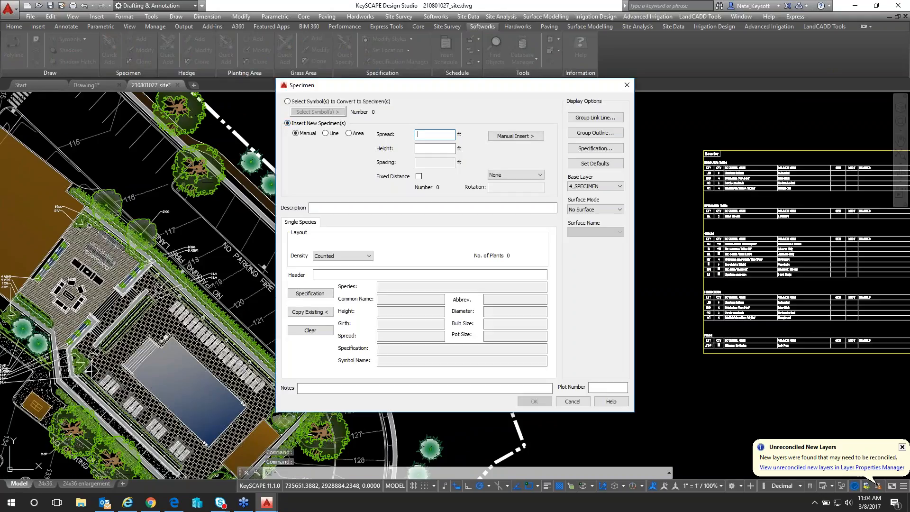
pyautogui.write('25')
pyautogui.press('Tab')
pyautogui.write('25')
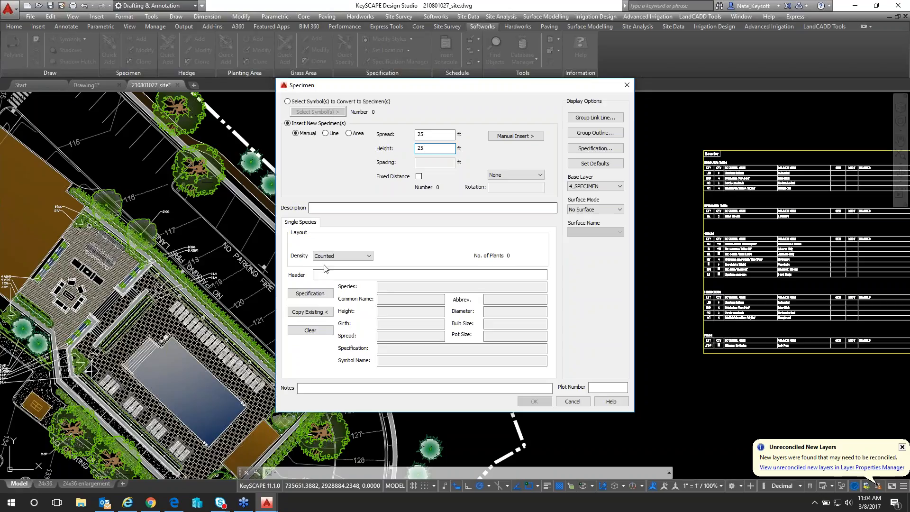
# Step: Browse the Plan, Plan - Filled and 3D tree symbols available for the new specimen's specification
pyautogui.click(311, 294)
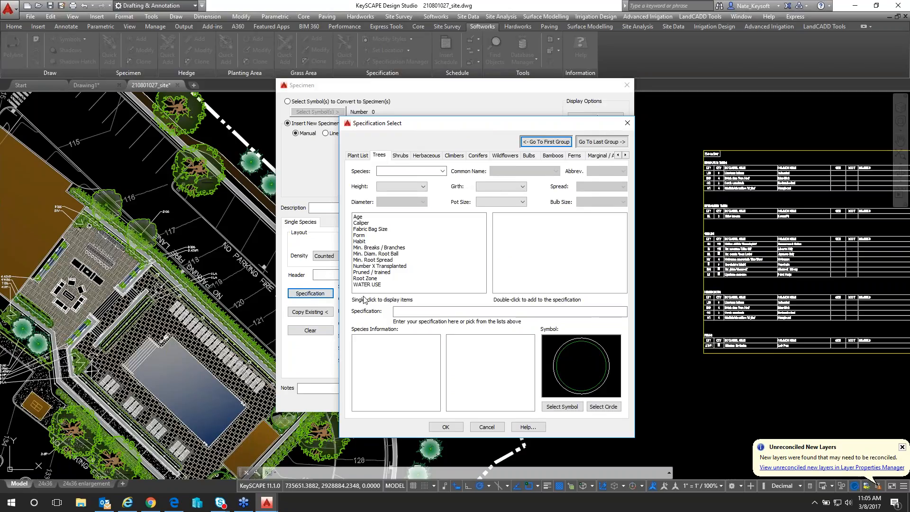
pyautogui.click(557, 407)
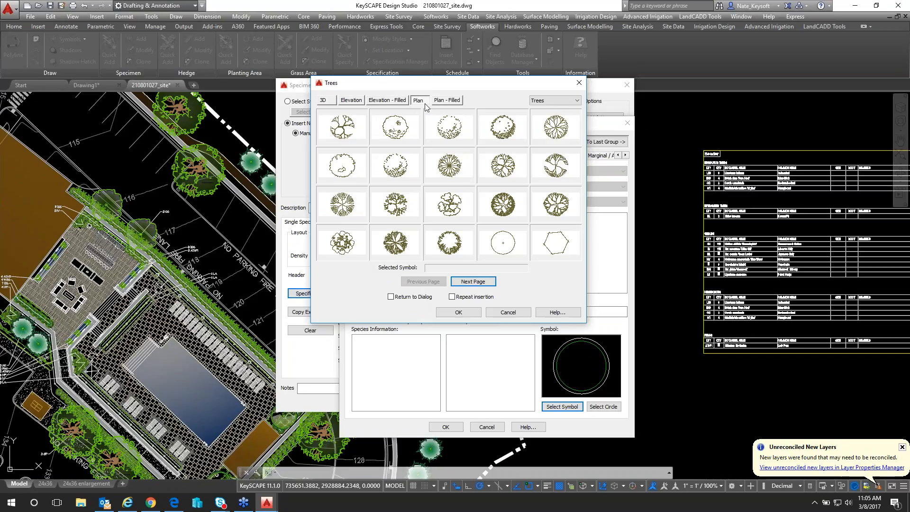
pyautogui.click(471, 280)
pyautogui.click(471, 280)
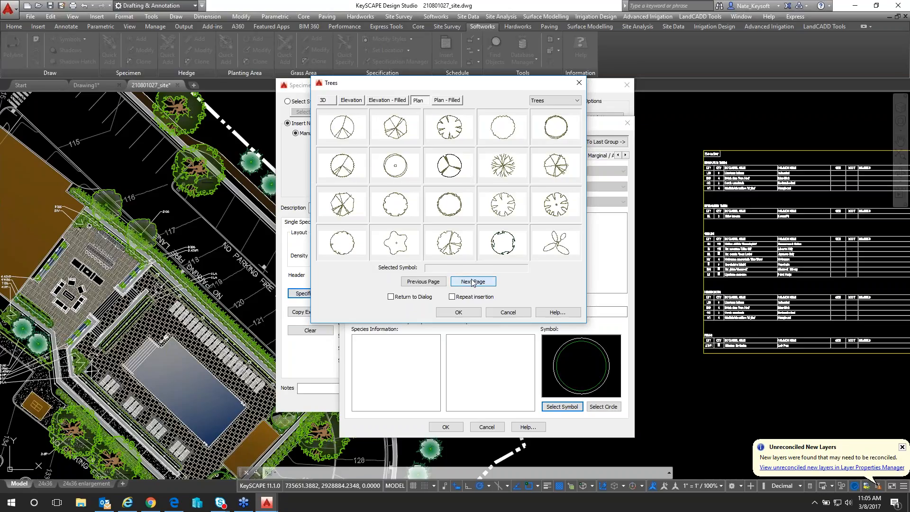
pyautogui.click(446, 101)
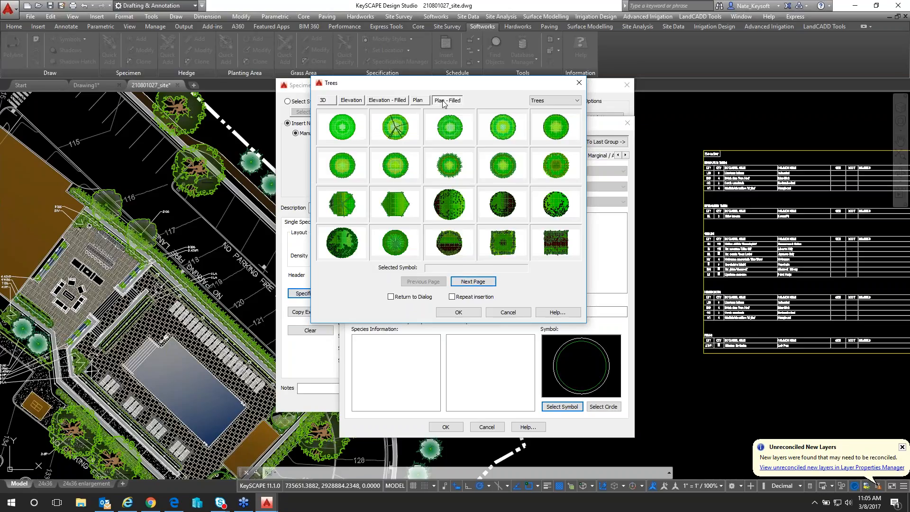
pyautogui.click(490, 283)
pyautogui.click(491, 284)
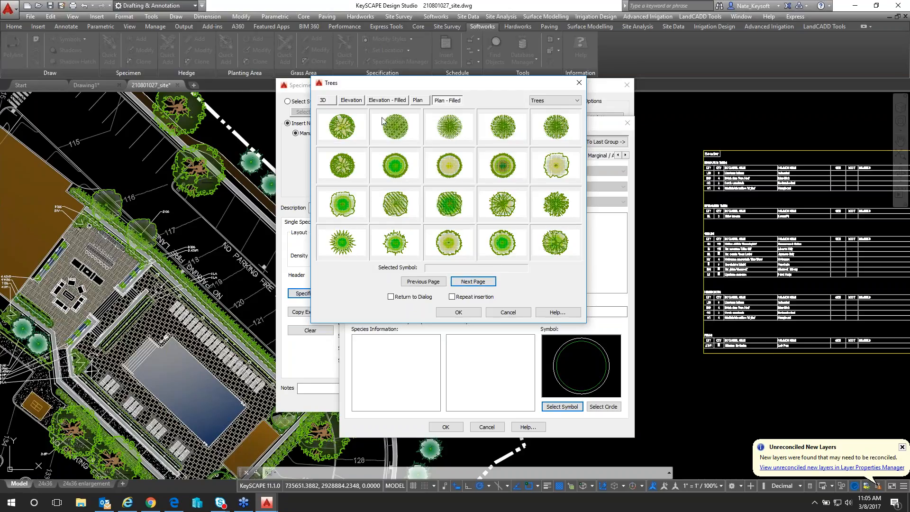
pyautogui.click(329, 101)
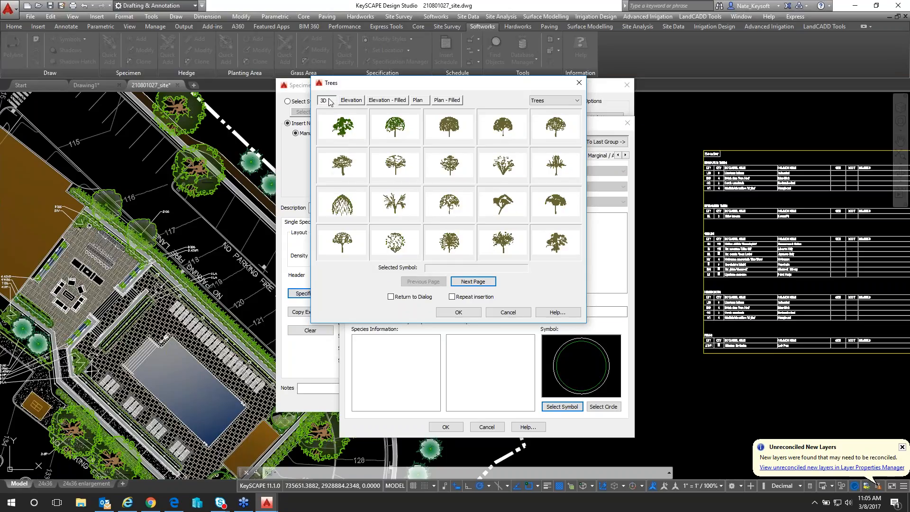
pyautogui.click(479, 282)
pyautogui.click(480, 283)
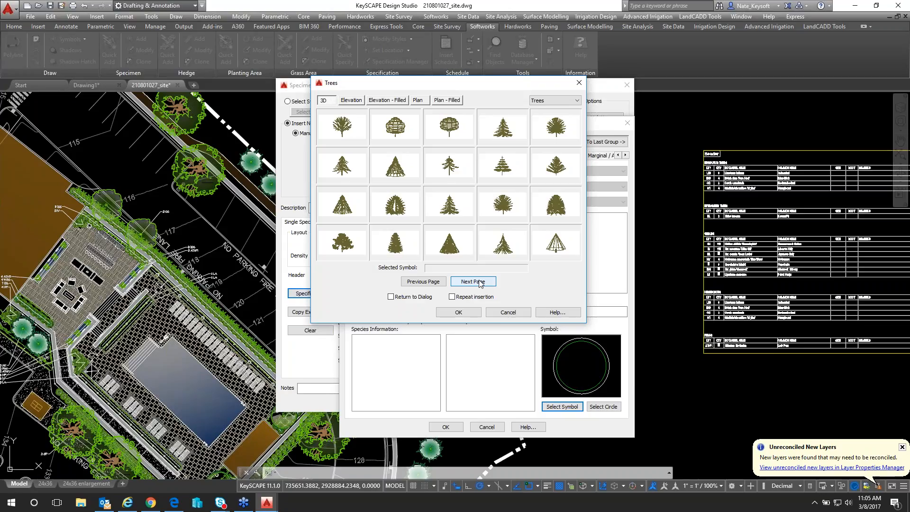
pyautogui.click(479, 282)
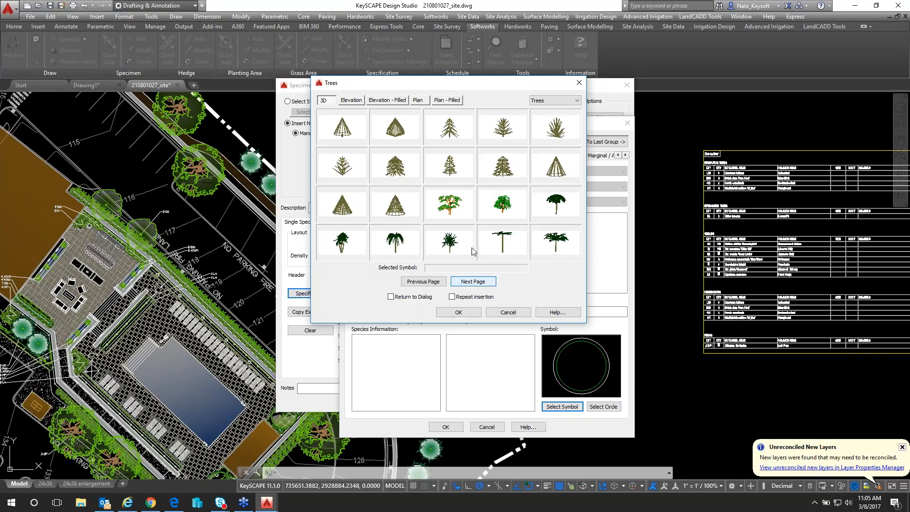
# Step: Assign the filled plan tree symbol kpltre02f to the specimen and set its species to ACER CAMPESTRE
pyautogui.click(442, 101)
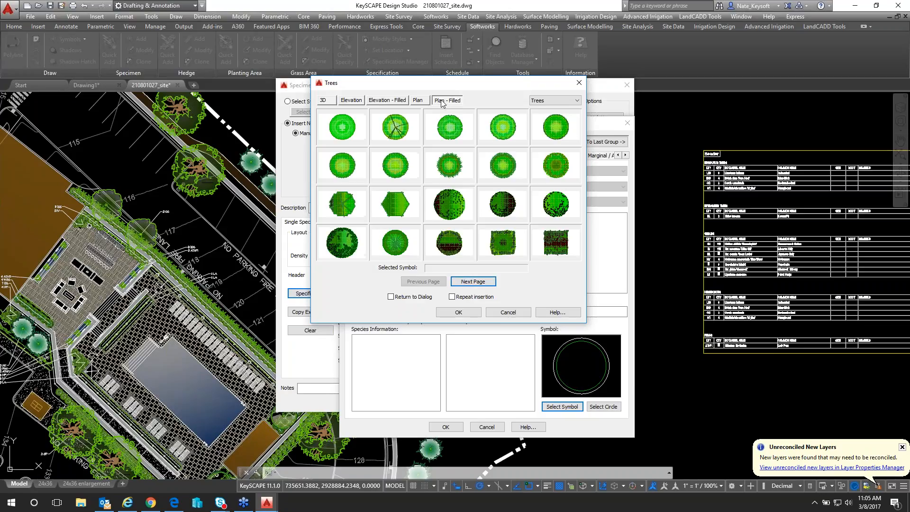
pyautogui.doubleClick(389, 129)
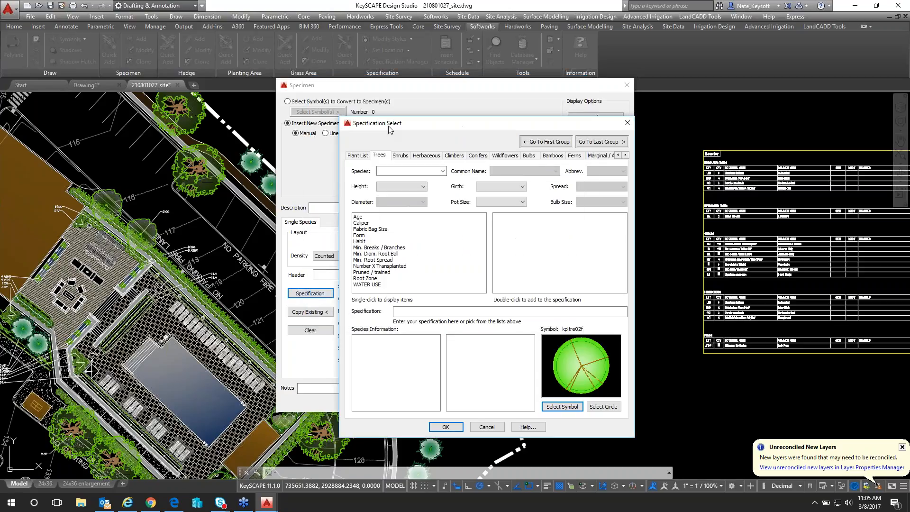
pyautogui.click(444, 172)
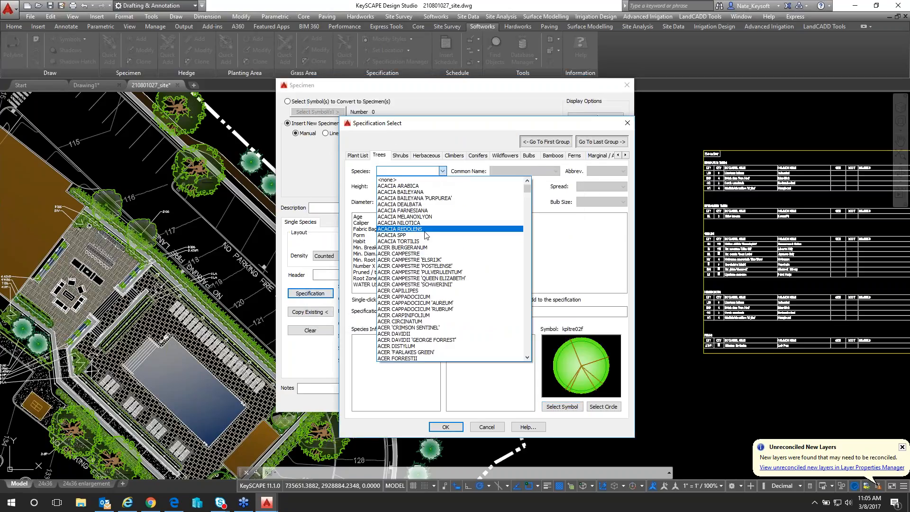
pyautogui.click(423, 254)
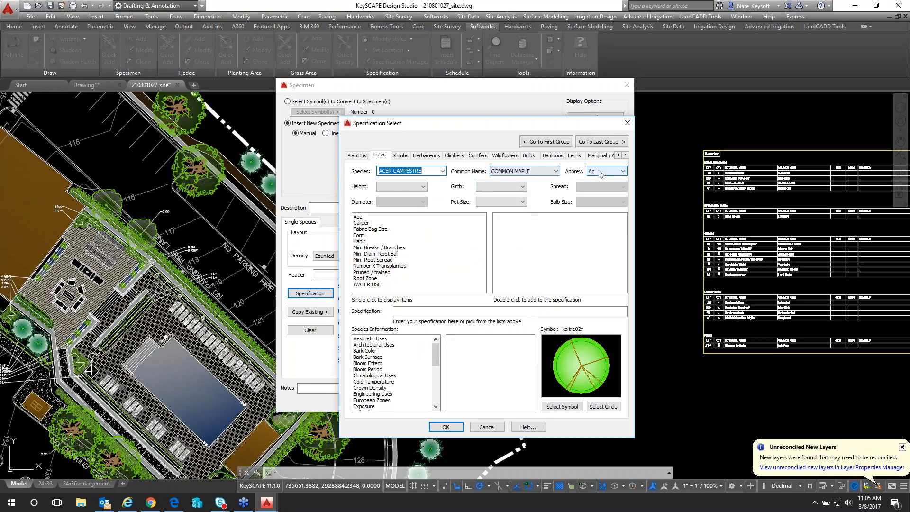
# Step: Specify the tree's height as 10 to 12 ft, pot size as 36 IN BOX and girth as 3 1/2 IN MIN, and accept the specification
pyautogui.click(420, 187)
pyautogui.moveTo(421, 202); pyautogui.dragTo(423, 247)
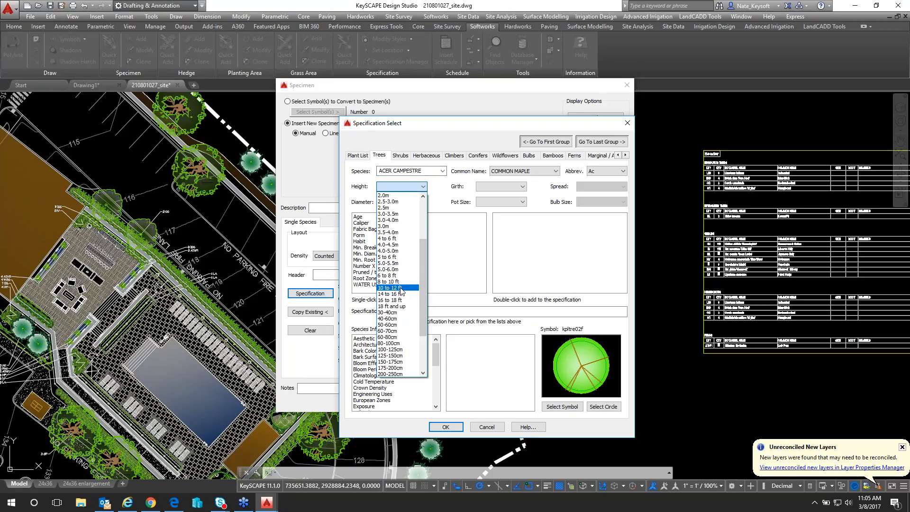
pyautogui.click(403, 287)
pyautogui.click(515, 198)
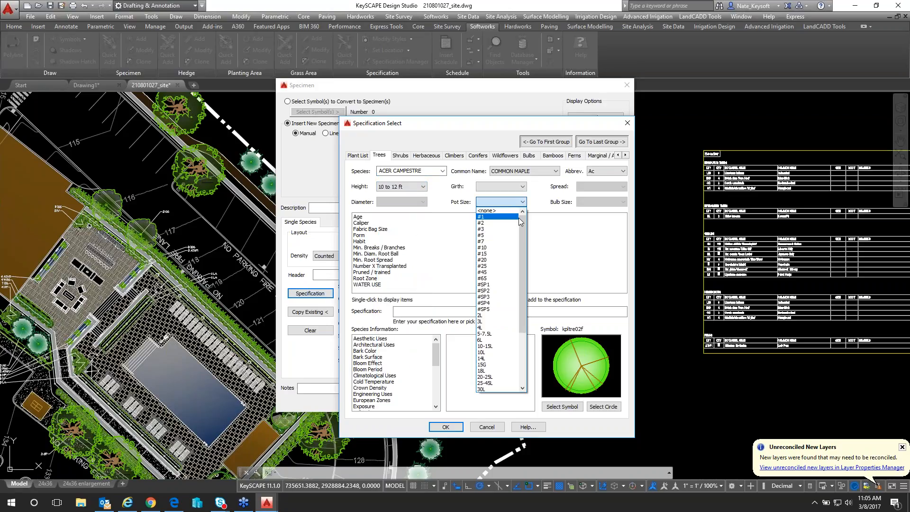
pyautogui.moveTo(520, 218); pyautogui.dragTo(522, 264)
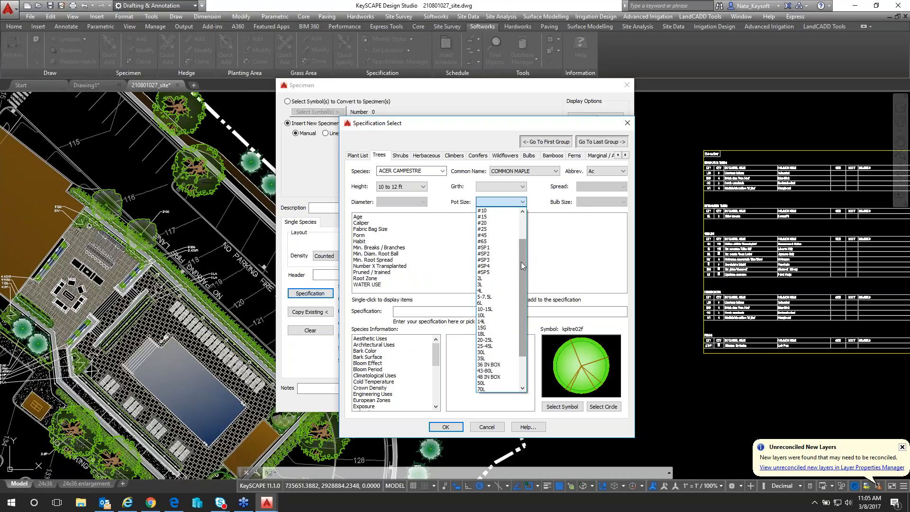
pyautogui.click(491, 365)
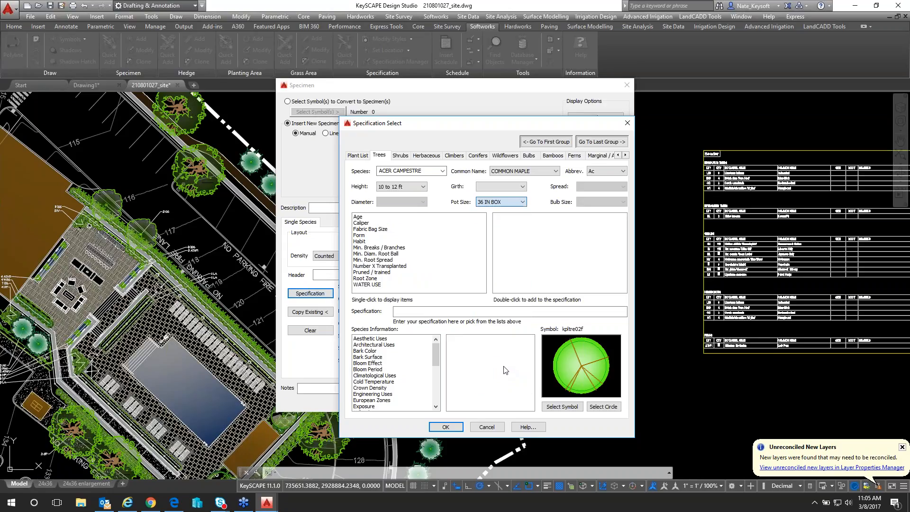
pyautogui.click(521, 187)
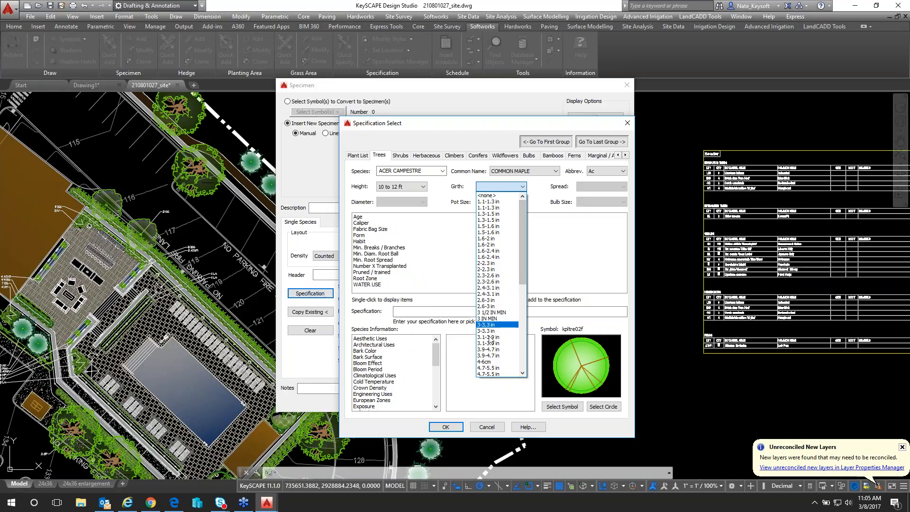
pyautogui.click(495, 313)
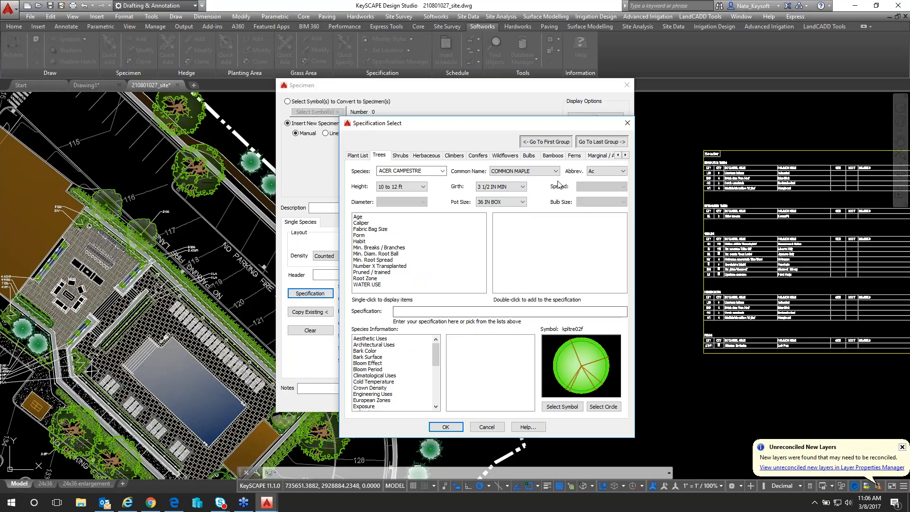
pyautogui.click(441, 428)
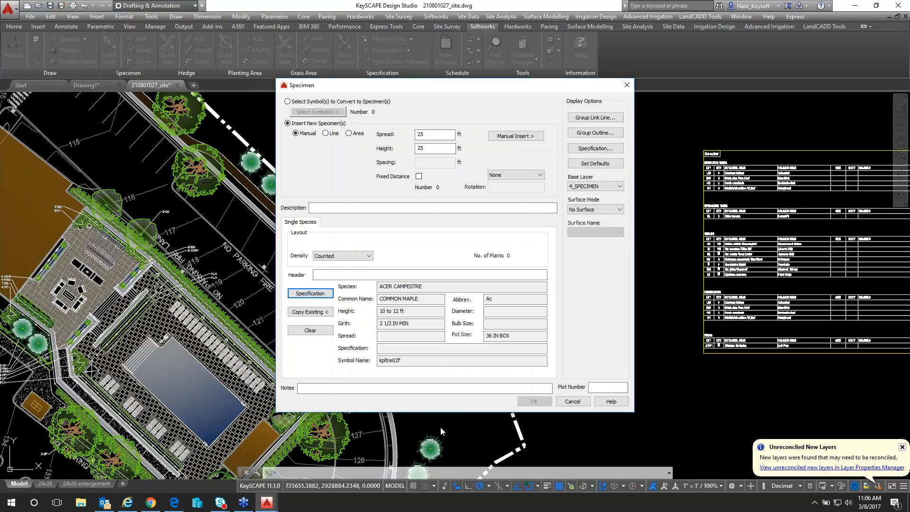
# Step: Manually insert three of the specified trees in the empty area between the site boundary and the plant schedule, and accept the specimen group
pyautogui.click(525, 137)
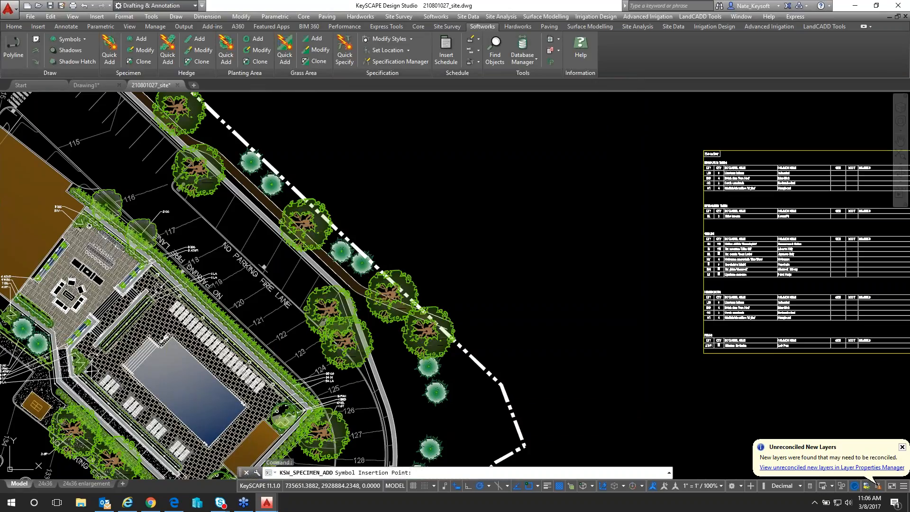
pyautogui.click(474, 180)
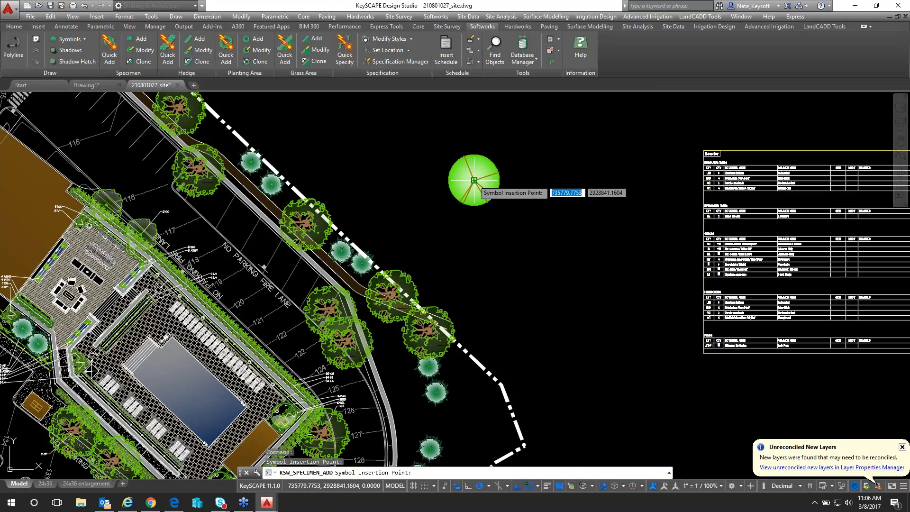
pyautogui.click(516, 149)
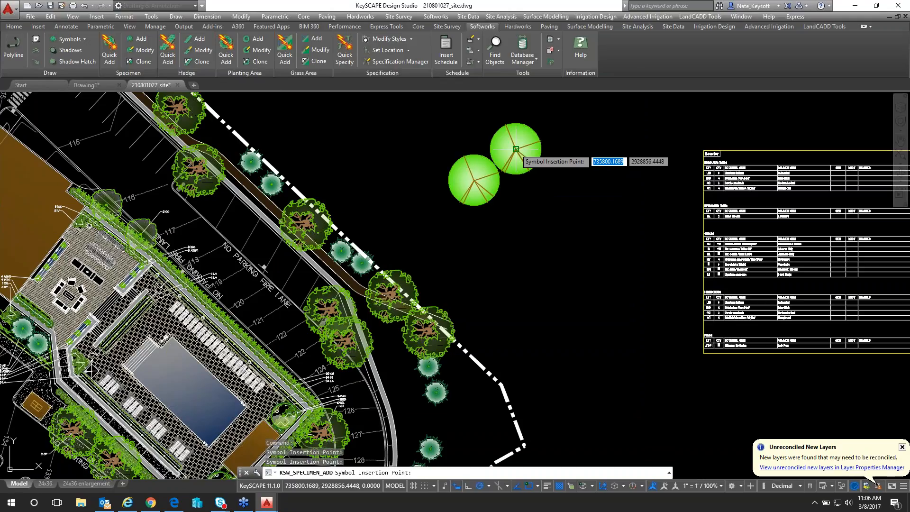
pyautogui.click(573, 149)
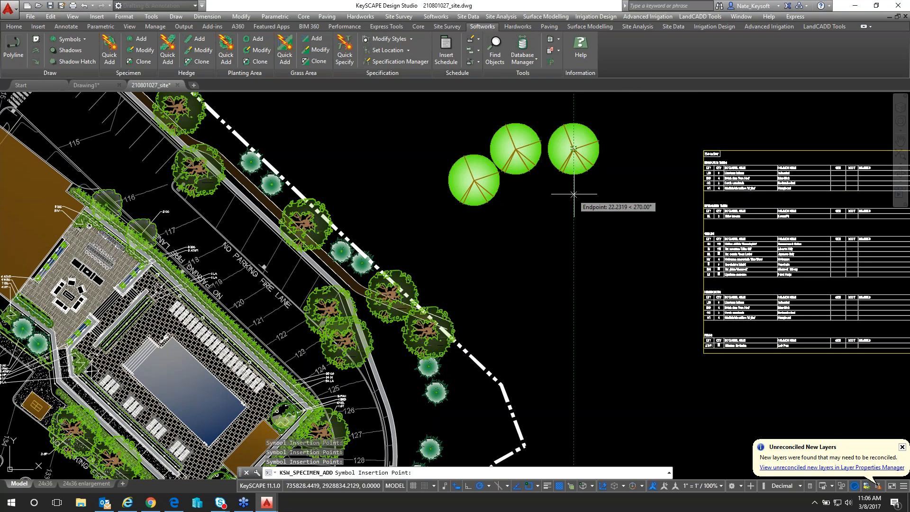
pyautogui.scroll(2, 594, 185)
pyautogui.moveTo(593, 184); pyautogui.dragTo(579, 235, button='middle')
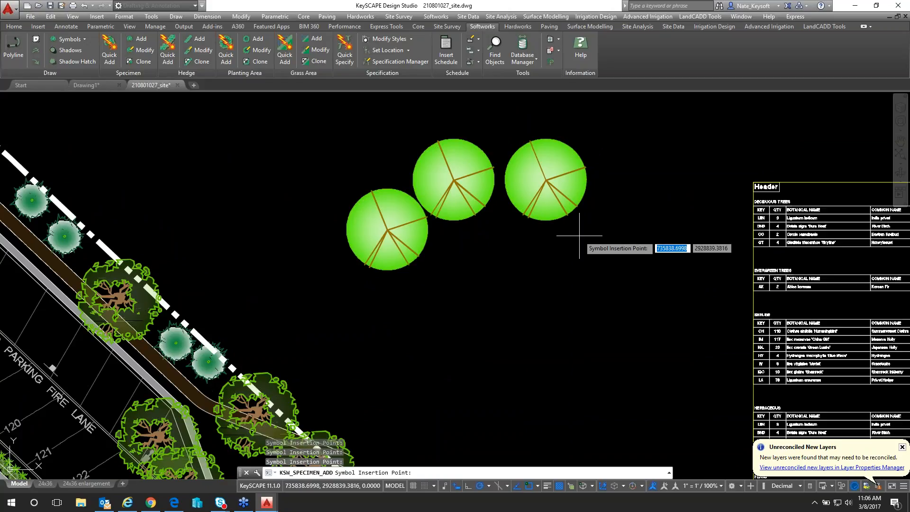
pyautogui.press('Return')
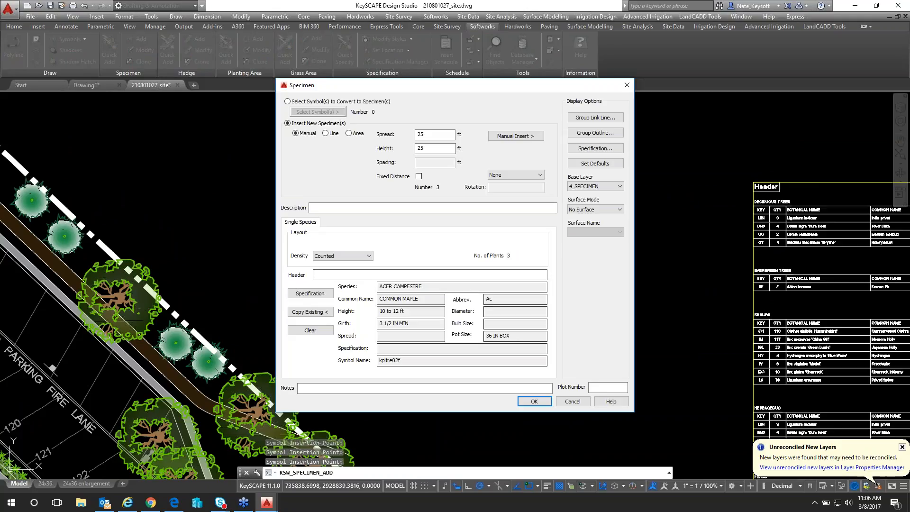
pyautogui.click(533, 402)
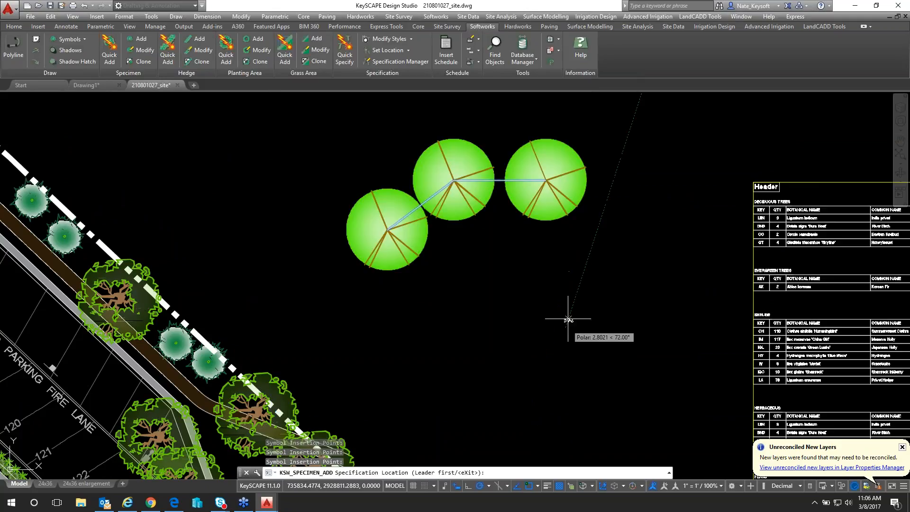
# Step: Place the group's specification label just below and to the right of the easternmost new tree
pyautogui.scroll(2, 594, 232)
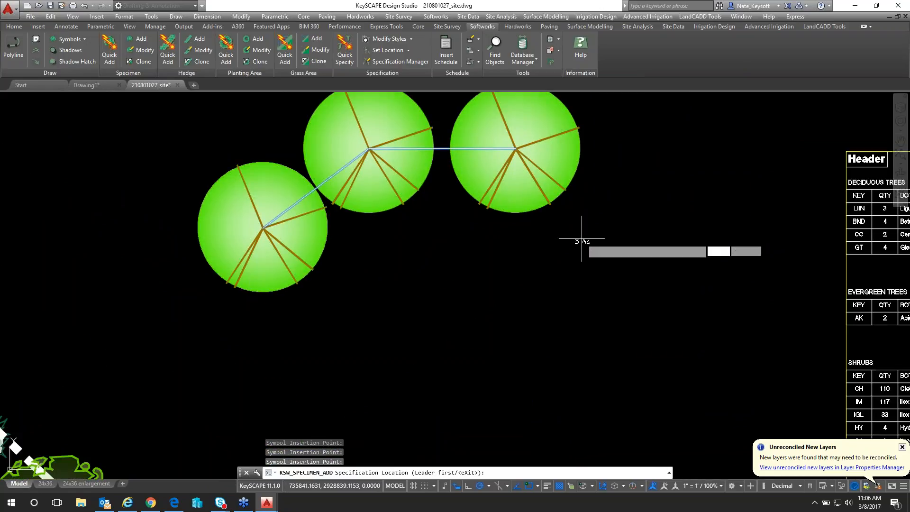
pyautogui.click(581, 238)
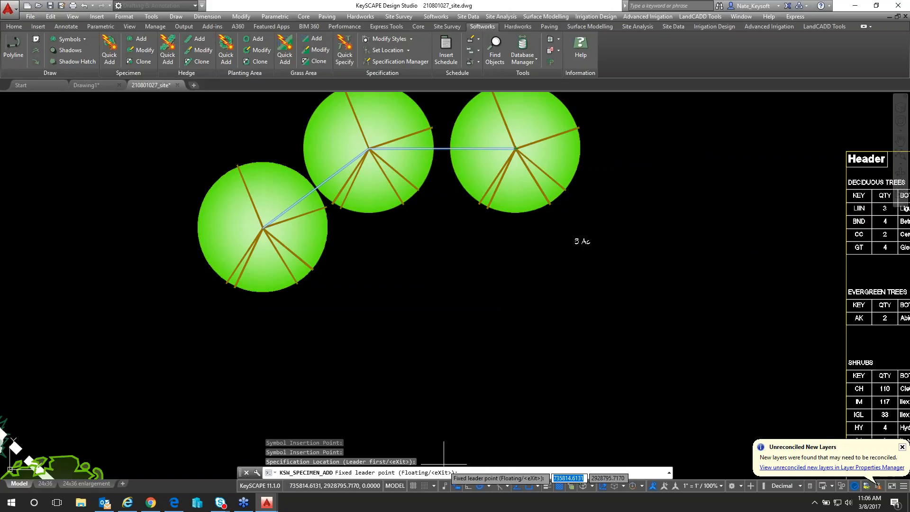
pyautogui.moveTo(444, 454); pyautogui.dragTo(445, 419)
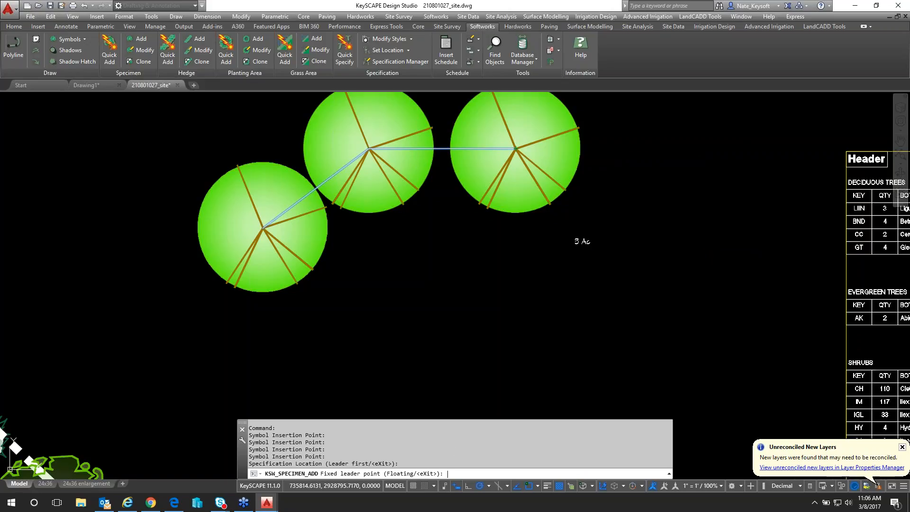
# Step: Draw the label's leader from the centre of the easternmost new tree, ending in a short horizontal segment at the label text
pyautogui.click(516, 148)
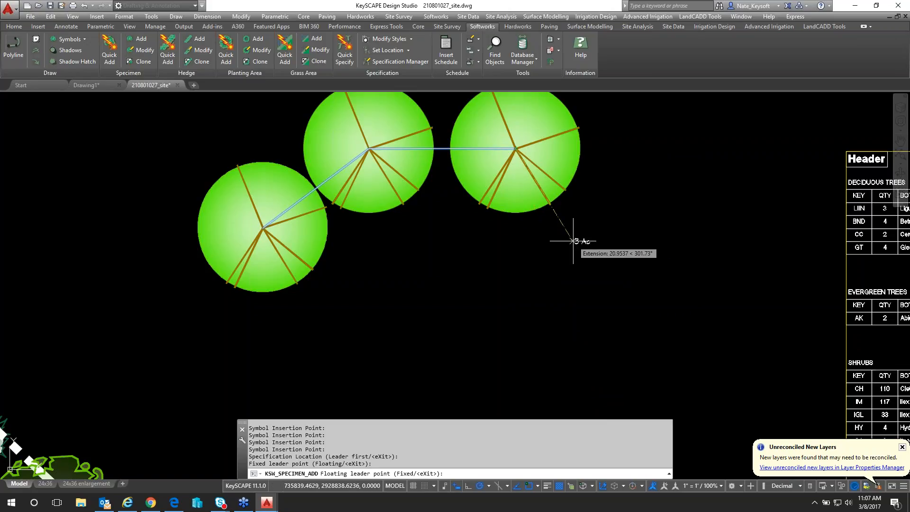
pyautogui.scroll(4, 574, 240)
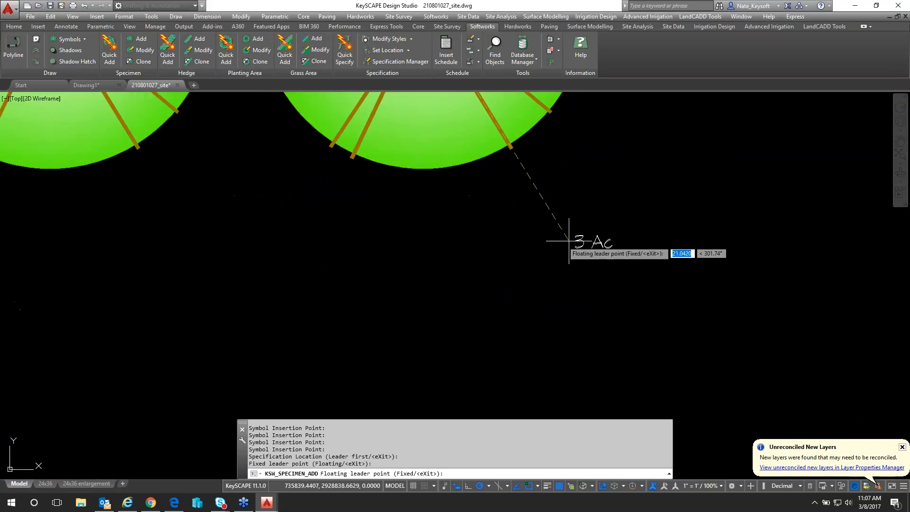
pyautogui.click(495, 241)
pyautogui.scroll(2, 543, 242)
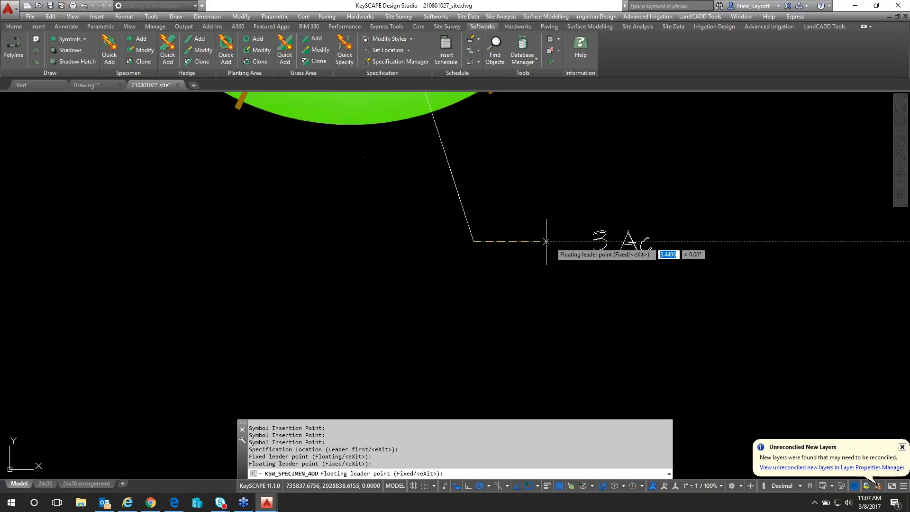
pyautogui.click(581, 241)
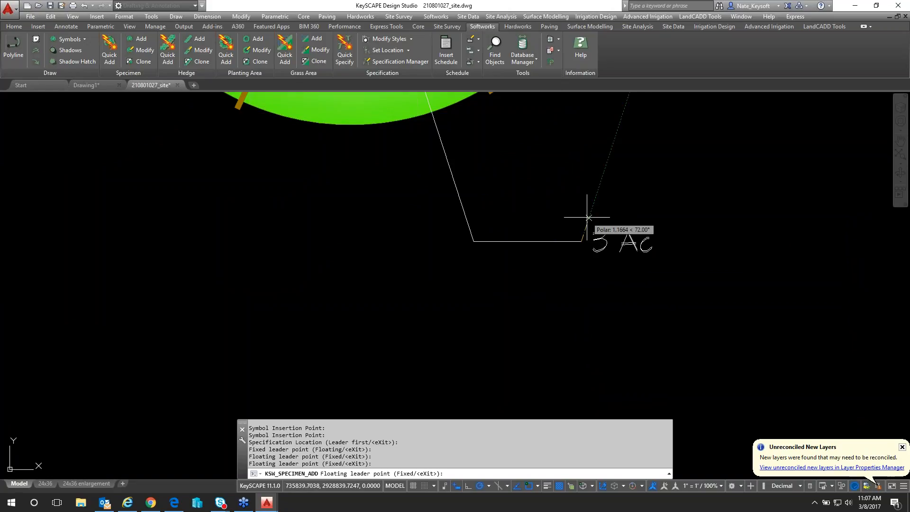
pyautogui.press('Return')
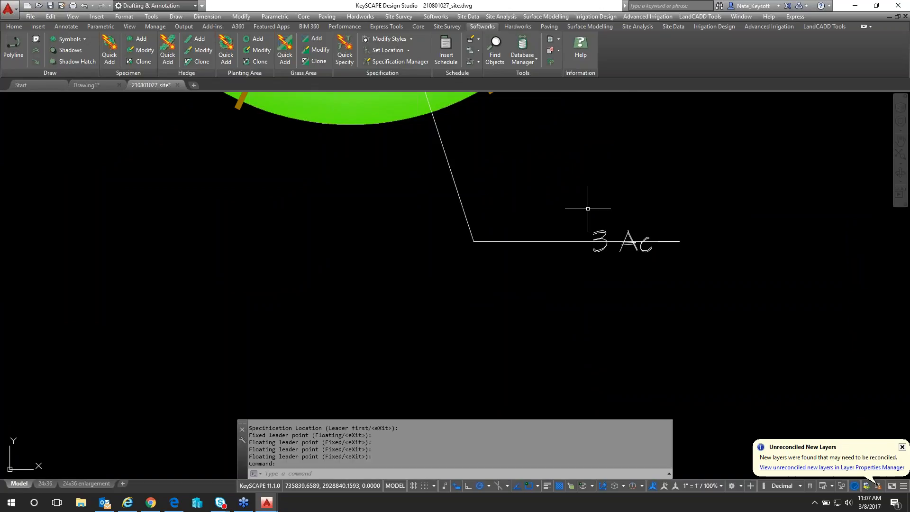
# Step: Set the style of the new tree group's specification label to KeySOFTWORKS Standard
pyautogui.click(629, 239)
pyautogui.scroll(-2, 628, 235)
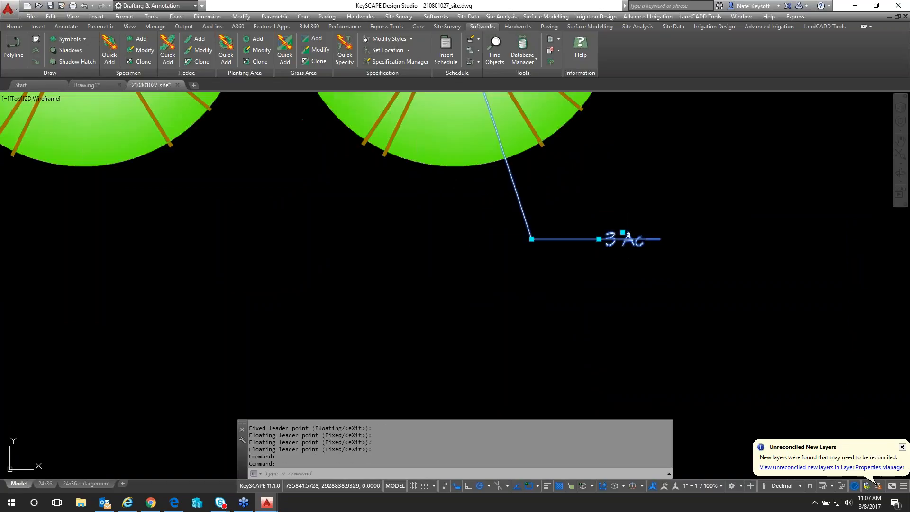
pyautogui.scroll(-4, 531, 287)
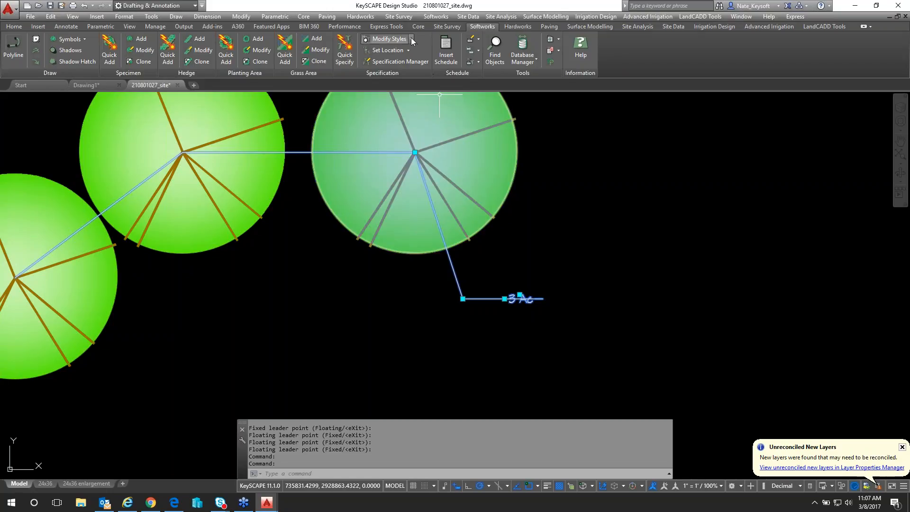
pyautogui.click(411, 40)
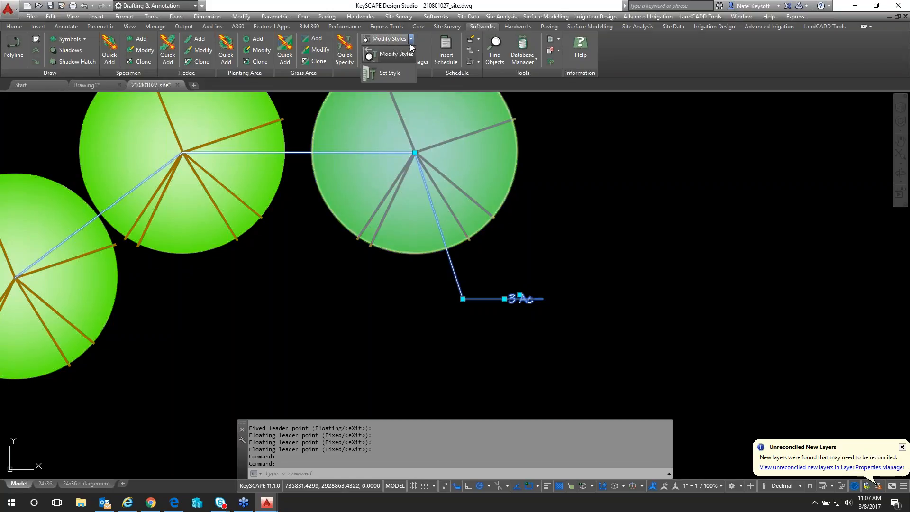
pyautogui.click(403, 73)
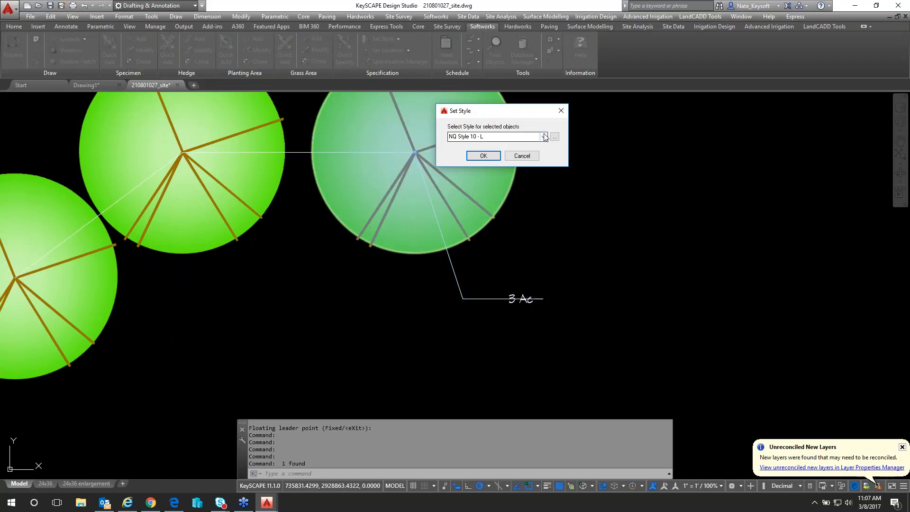
pyautogui.click(545, 137)
pyautogui.click(505, 146)
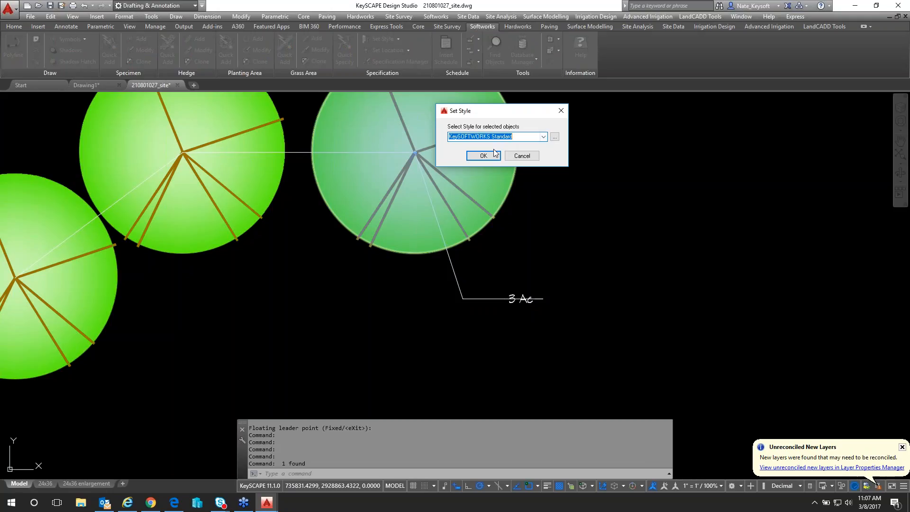
pyautogui.click(483, 155)
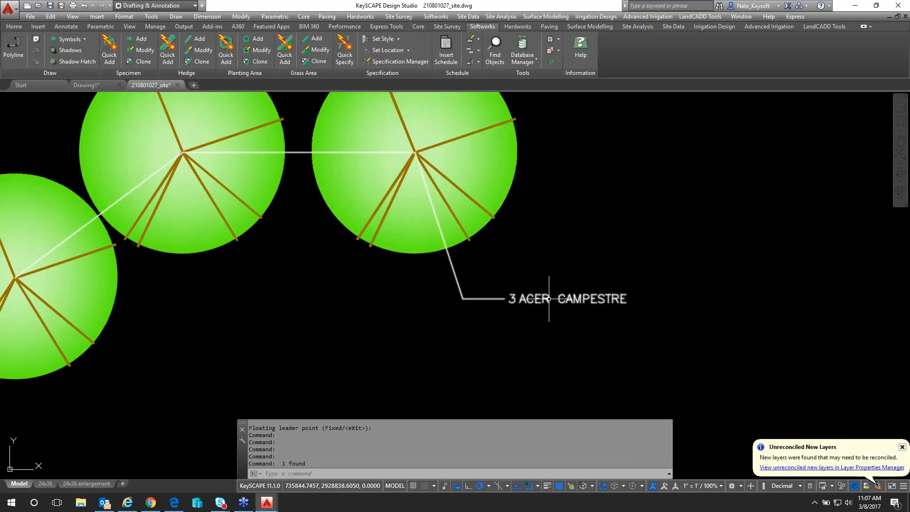
pyautogui.scroll(-1, 549, 299)
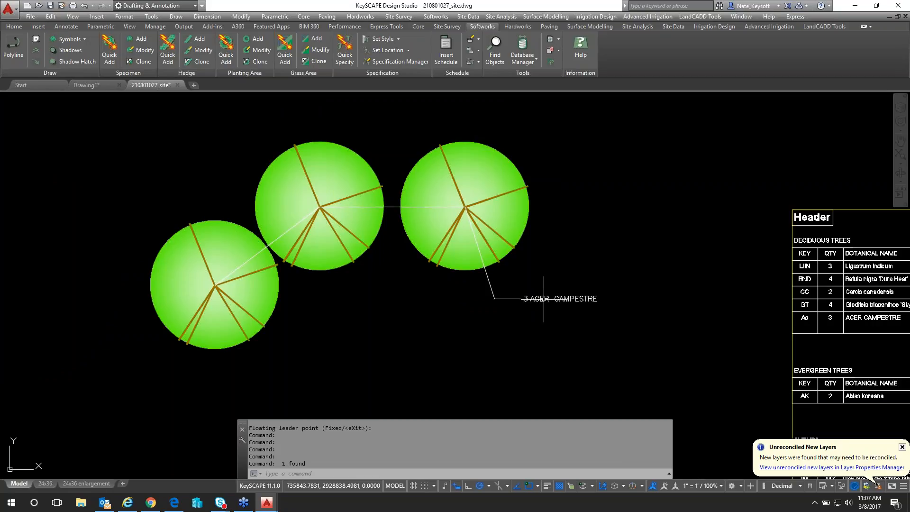
pyautogui.scroll(2, 543, 299)
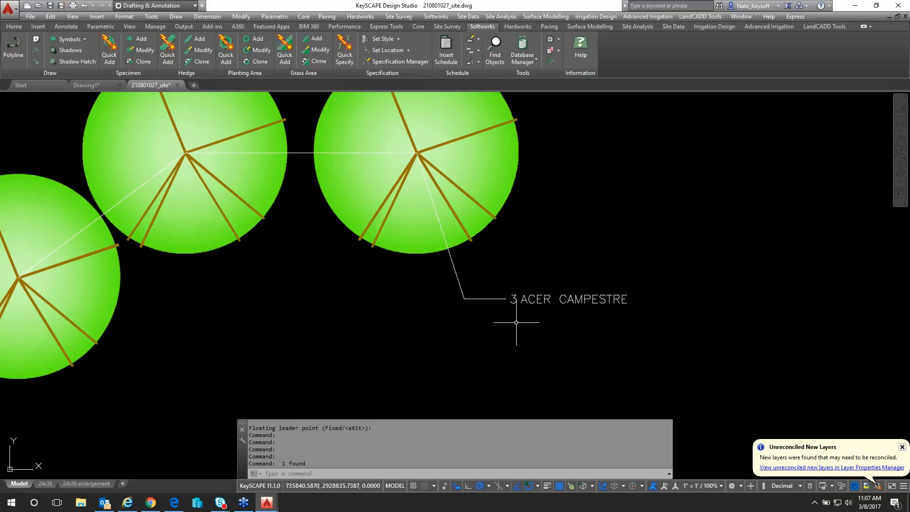
# Step: Move the specification label to a spot above and to the right of the easternmost new tree
pyautogui.scroll(-2, 519, 321)
pyautogui.click(525, 309)
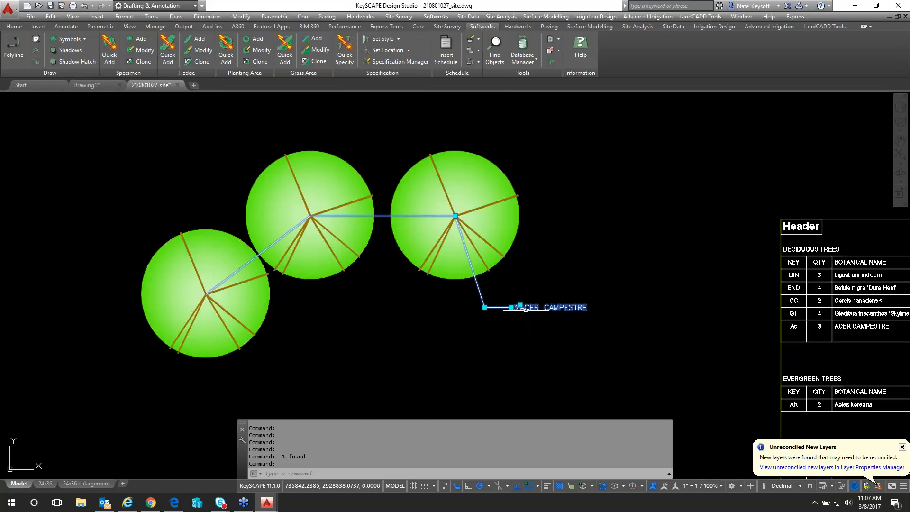
pyautogui.click(520, 305)
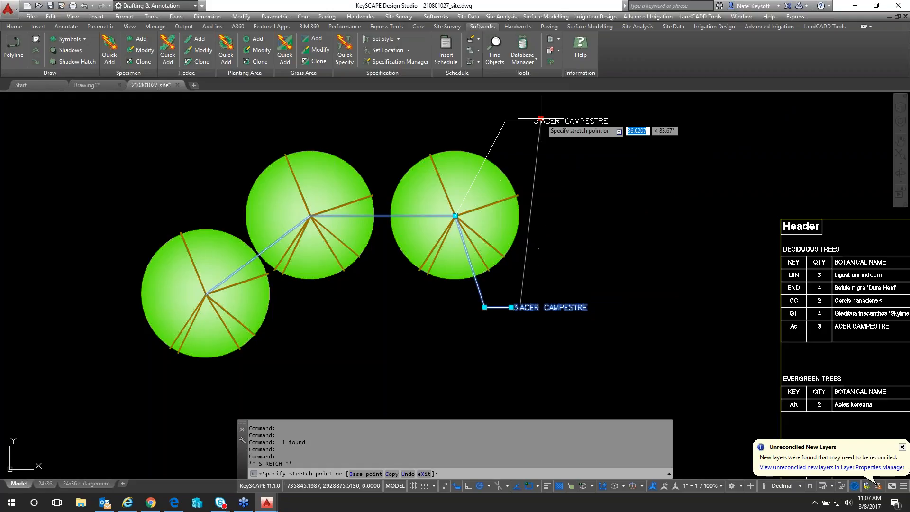
pyautogui.click(570, 138)
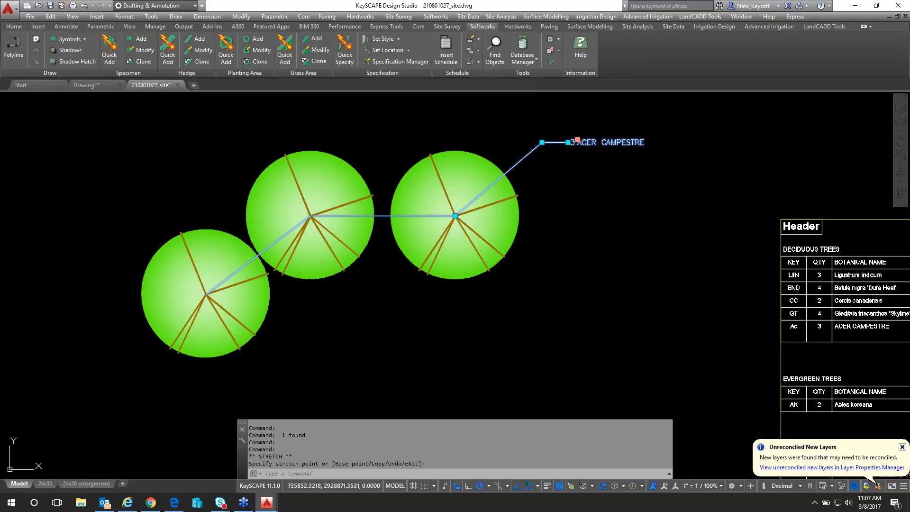
# Step: Move the specification label above the middle new tree and reroute its leader so it meets the right end of the text
pyautogui.click(577, 147)
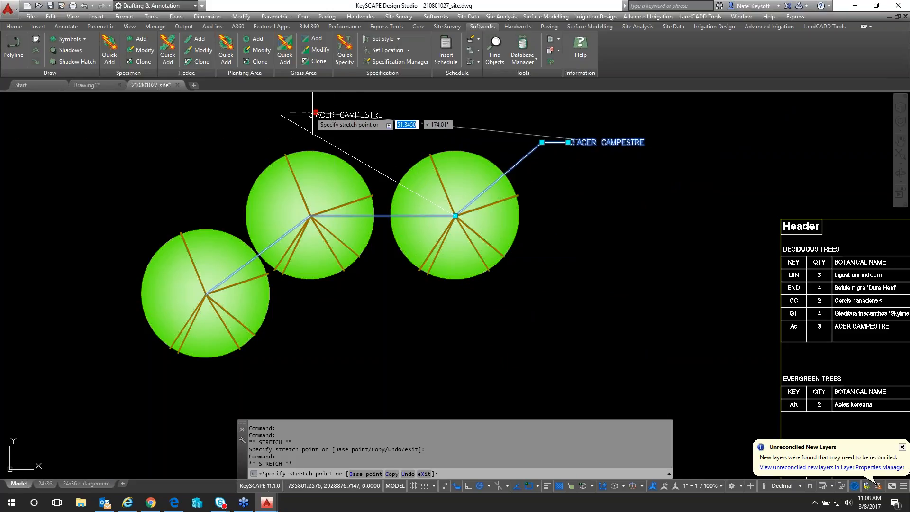
pyautogui.click(300, 112)
pyautogui.click(265, 114)
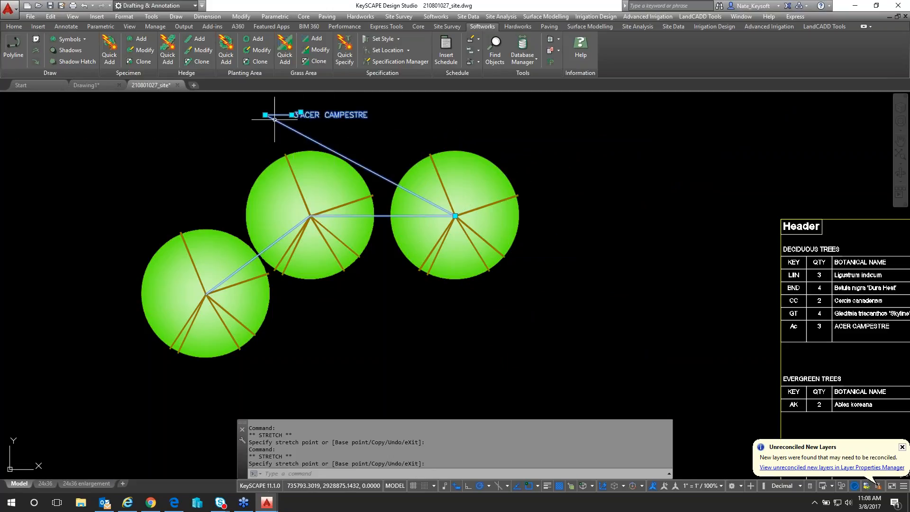
pyautogui.click(394, 114)
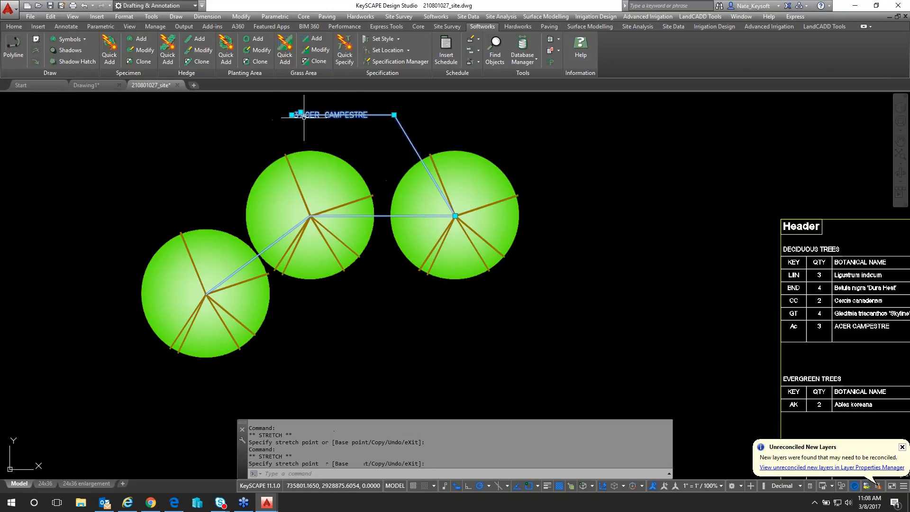
pyautogui.click(291, 115)
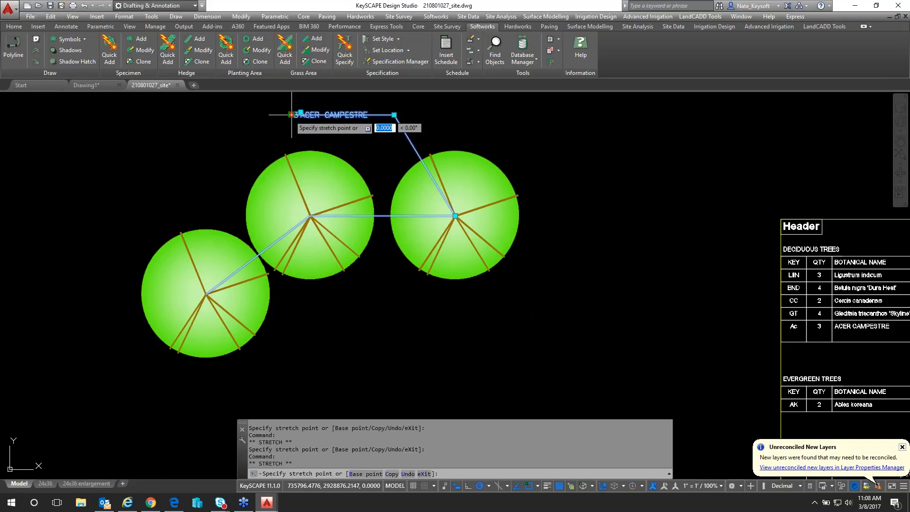
pyautogui.click(370, 114)
pyautogui.moveTo(366, 147); pyautogui.dragTo(386, 162, button='middle')
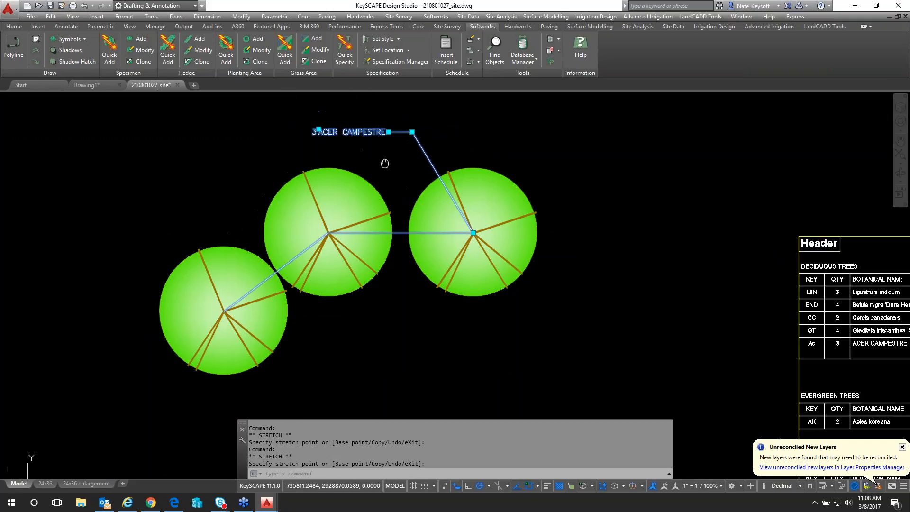
pyautogui.press('Escape')
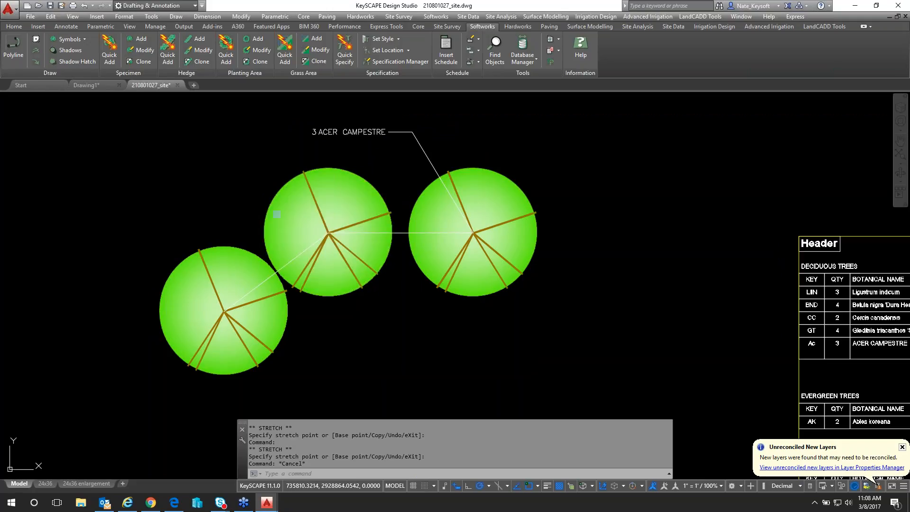
# Step: Shift the middle new tree slightly up and to the right
pyautogui.click(351, 220)
pyautogui.click(328, 233)
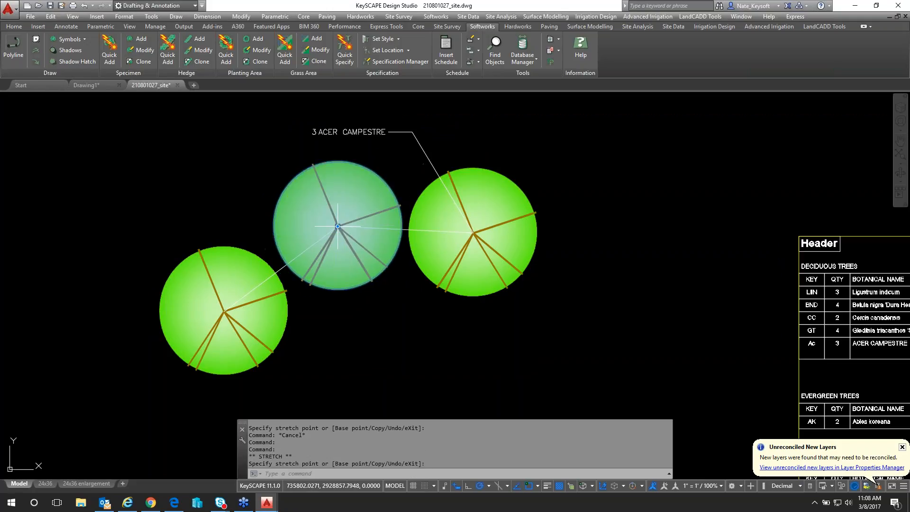
pyautogui.press('Escape')
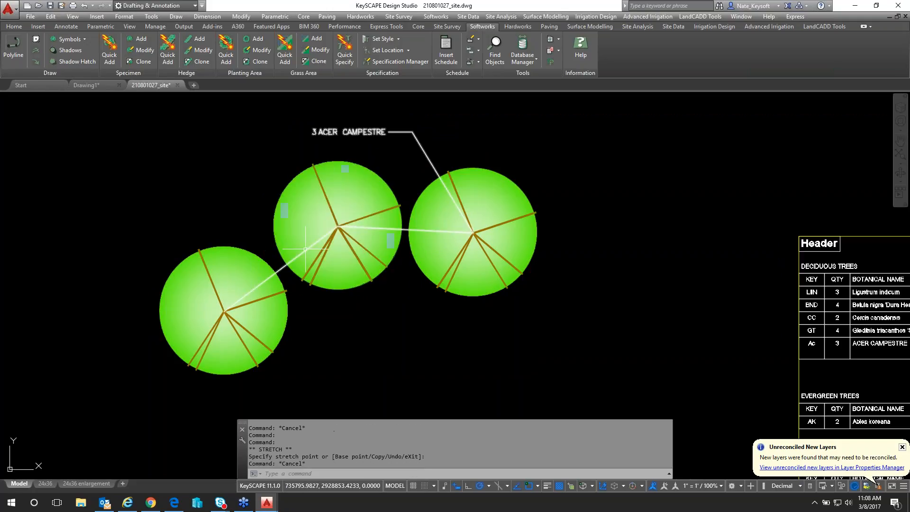
# Step: Freeze the 4_SPECIMEN_LINKLINE layer to hide the lines linking the new trees, and undo the freeze
pyautogui.click(285, 267)
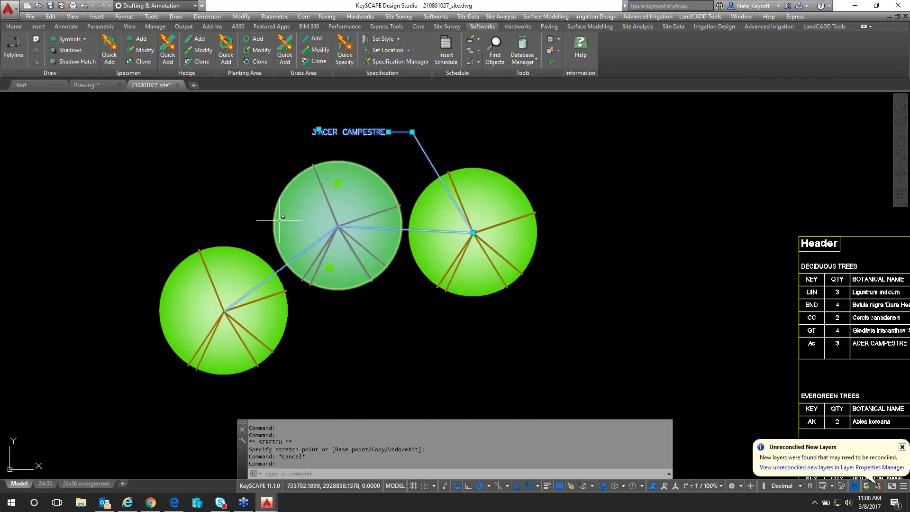
pyautogui.click(19, 28)
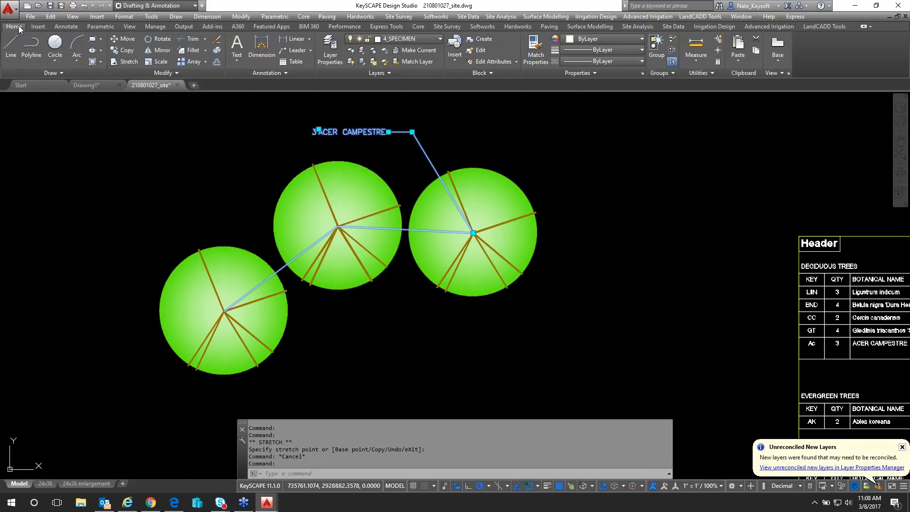
pyautogui.click(429, 39)
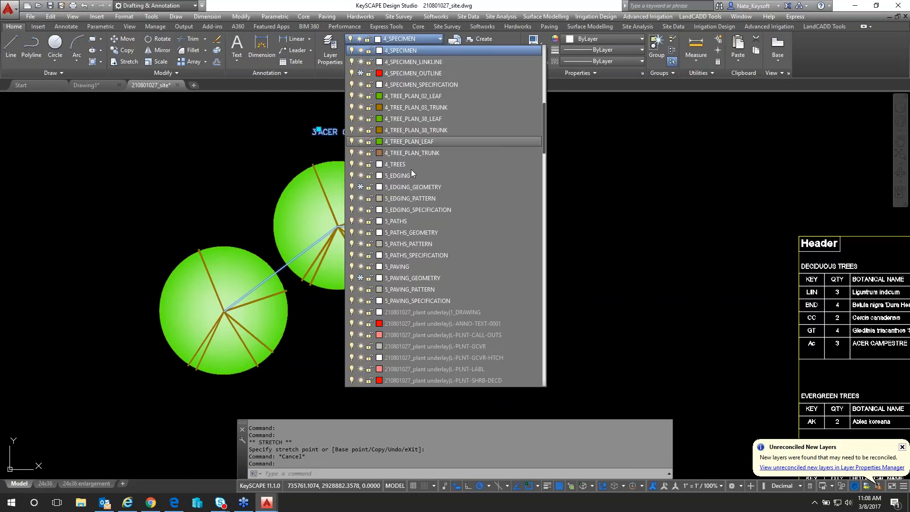
pyautogui.scroll(4, 426, 197)
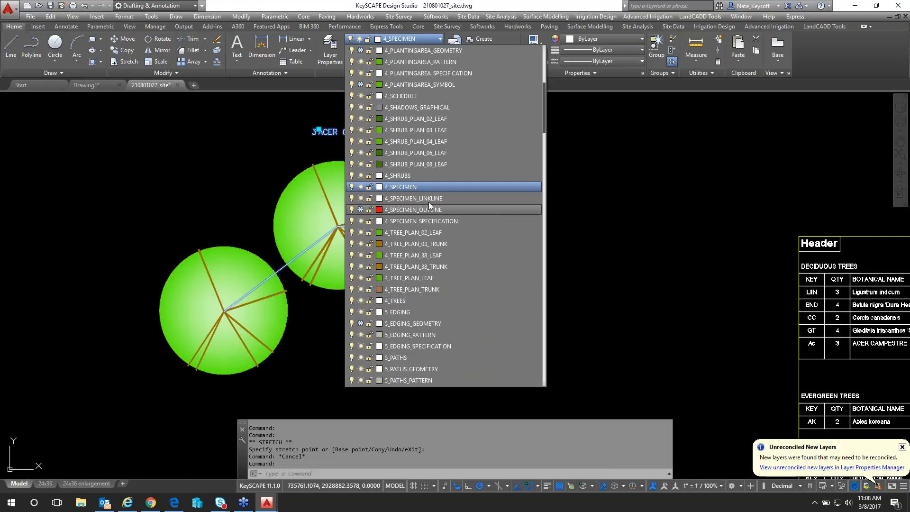
pyautogui.click(360, 199)
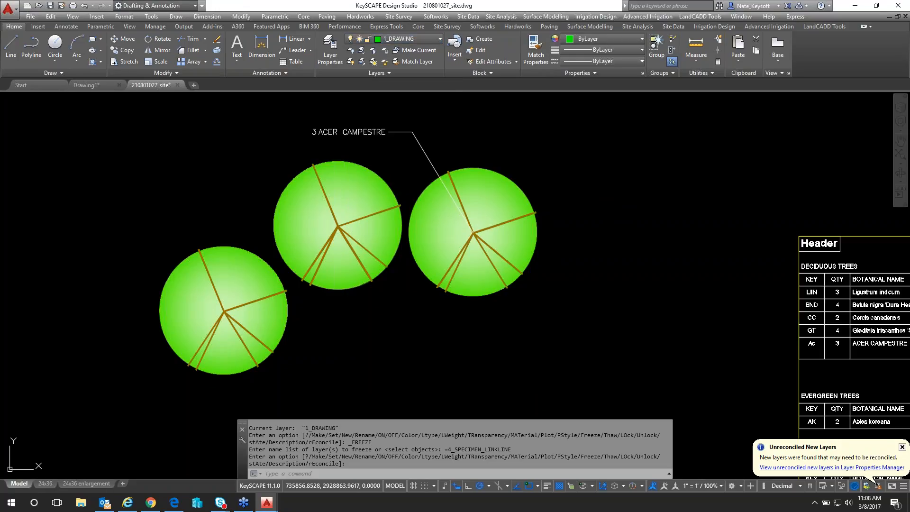
pyautogui.hotkey('ctrl', 'z')
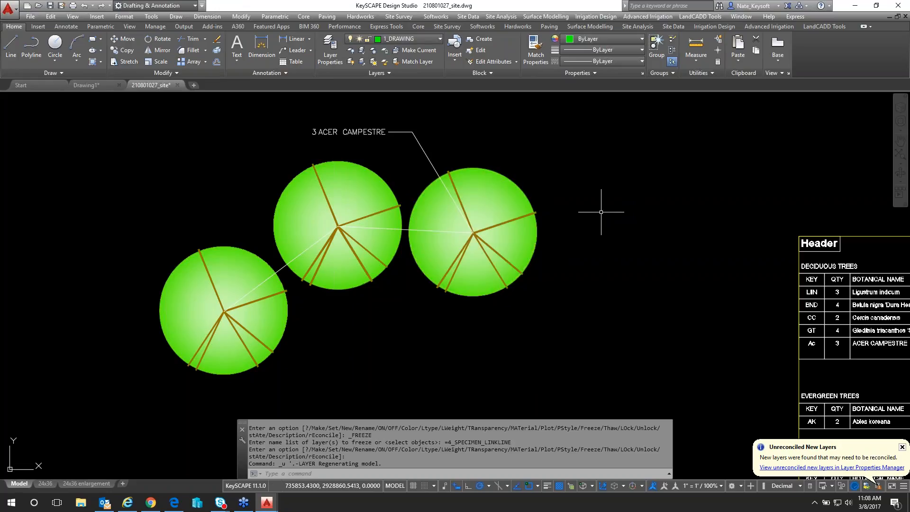
# Step: Start a new hedge and draw the first straight segment of its length, about 20 ft, diagonally up from below the westernmost new tree
pyautogui.scroll(-2, 589, 225)
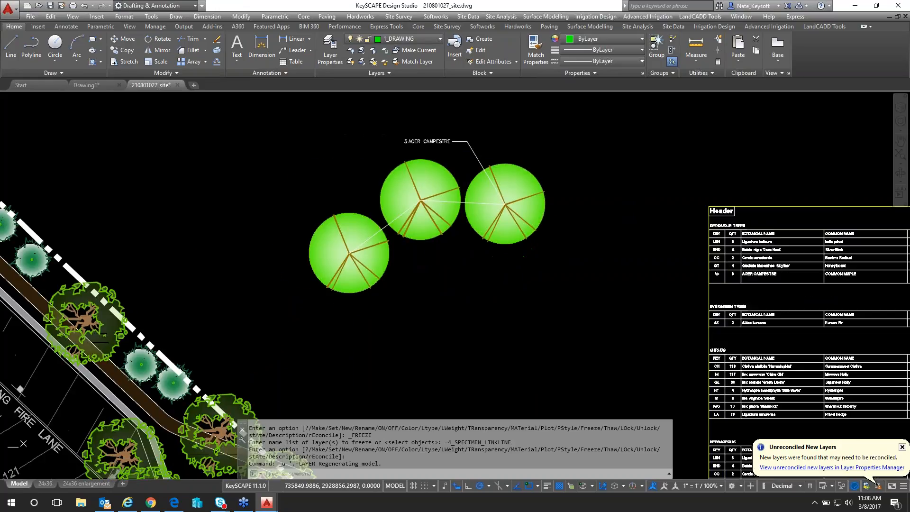
pyautogui.click(487, 27)
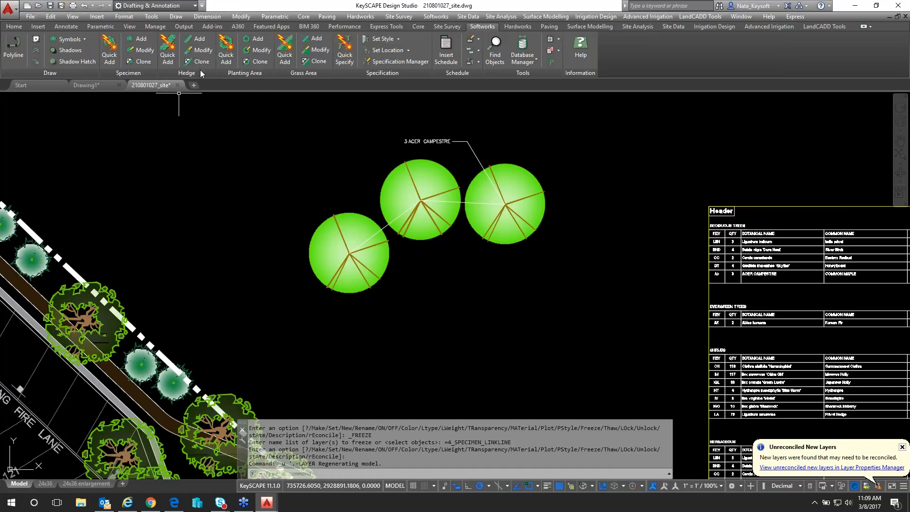
pyautogui.click(200, 38)
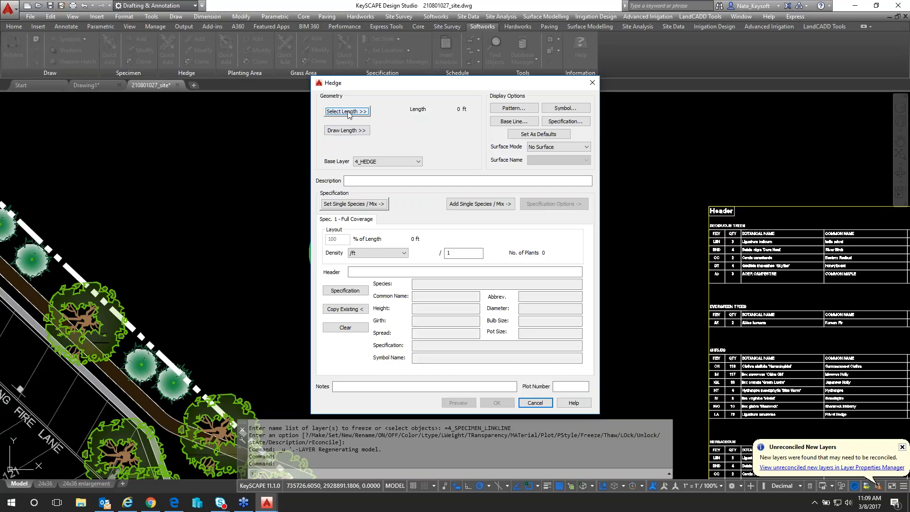
pyautogui.click(337, 130)
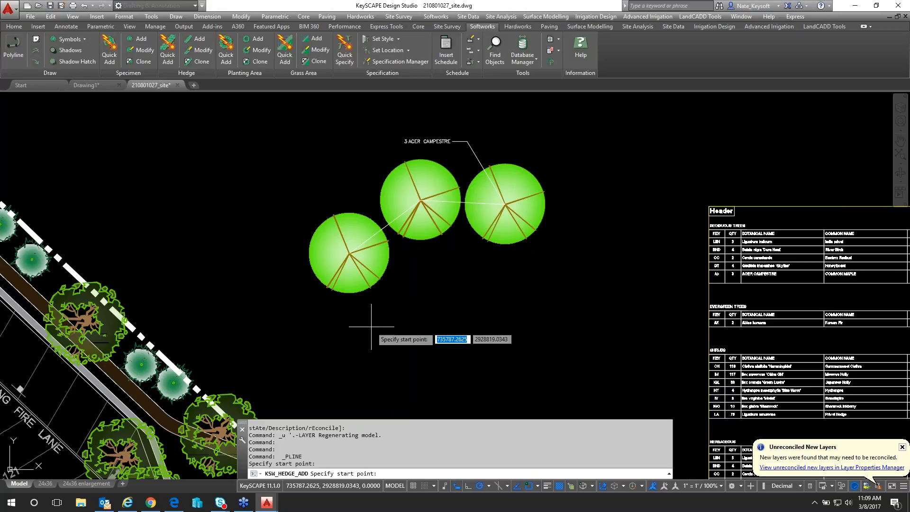
pyautogui.click(343, 358)
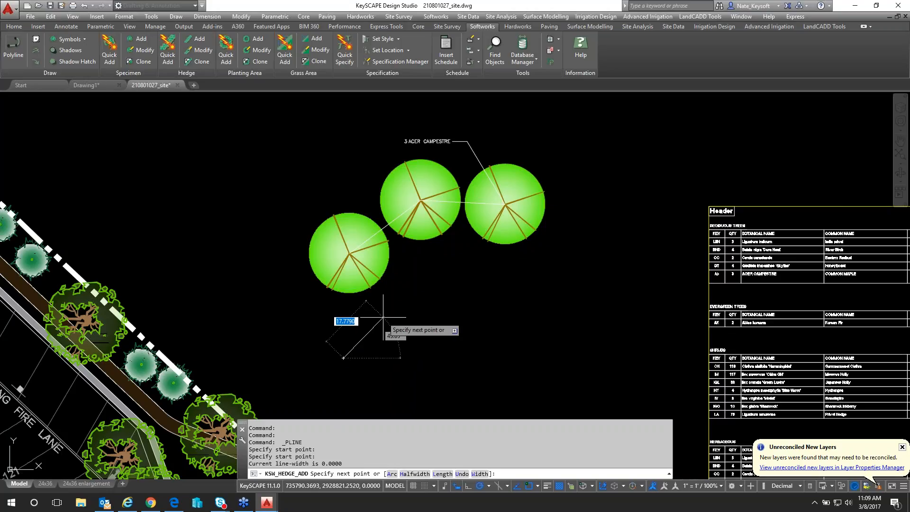
pyautogui.moveTo(383, 317); pyautogui.dragTo(376, 287, button='middle')
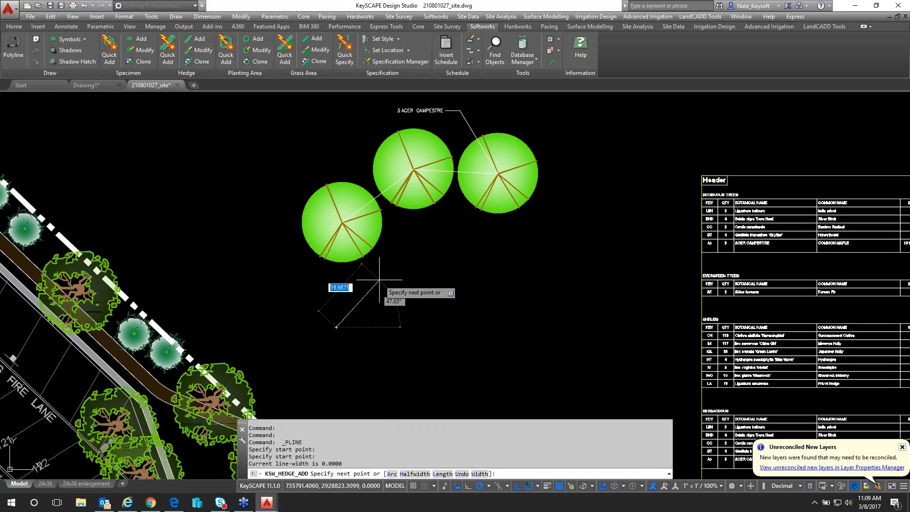
pyautogui.click(379, 280)
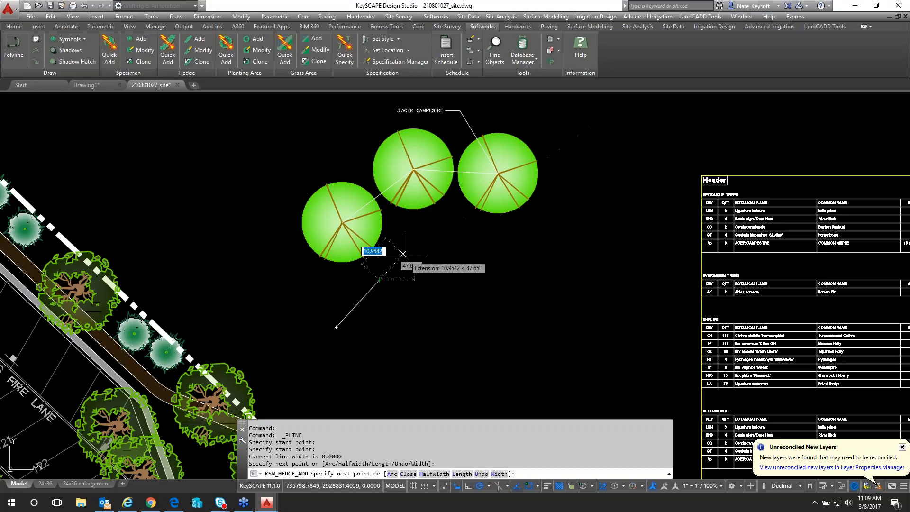
# Step: Extend the hedge line with two arcs curving below the trees to about 90 ft overall, finish it and keep the source object
pyautogui.write('a')
pyautogui.press('Return')
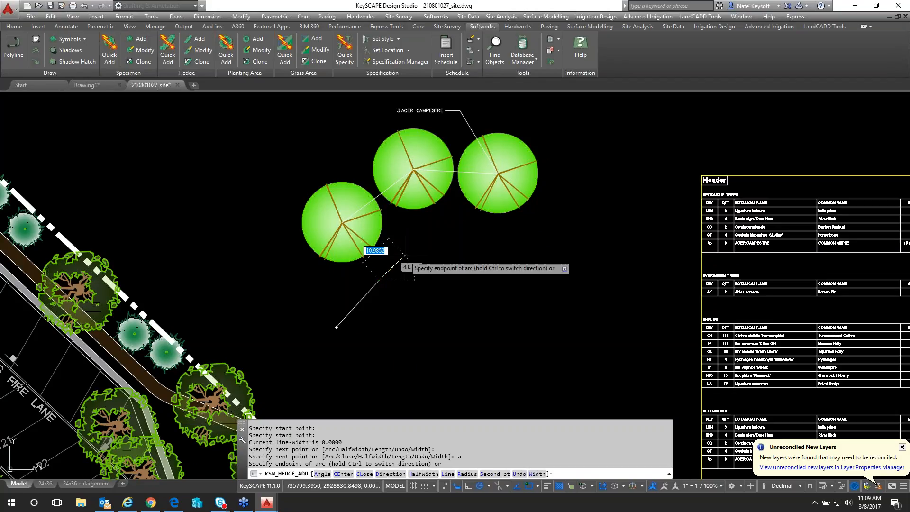
pyautogui.click(500, 250)
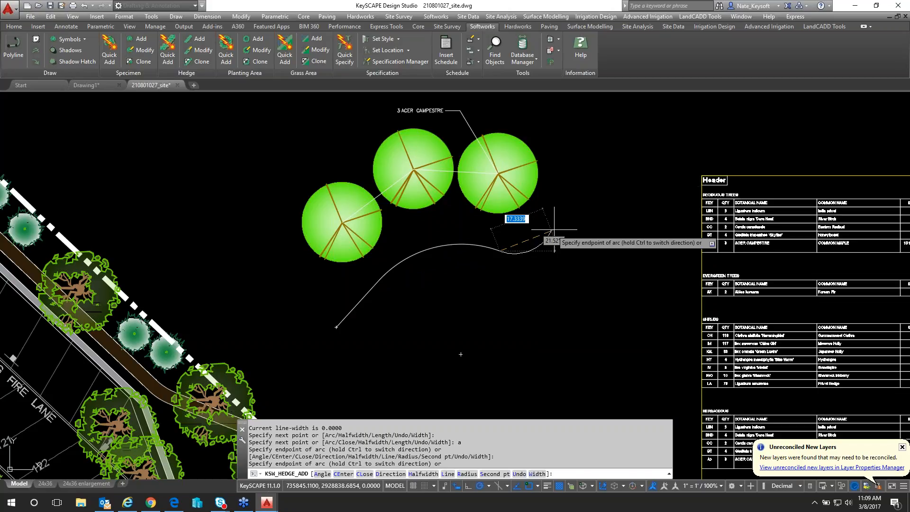
pyautogui.click(577, 218)
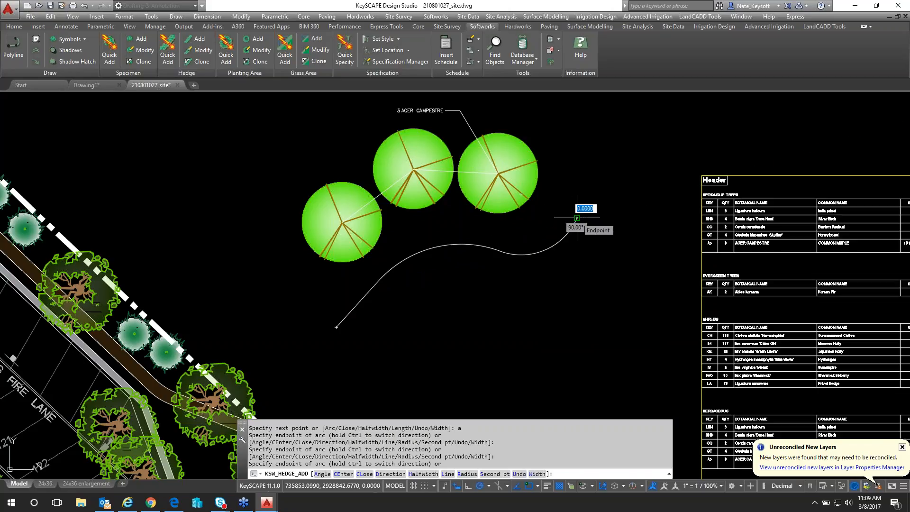
pyautogui.press('Return')
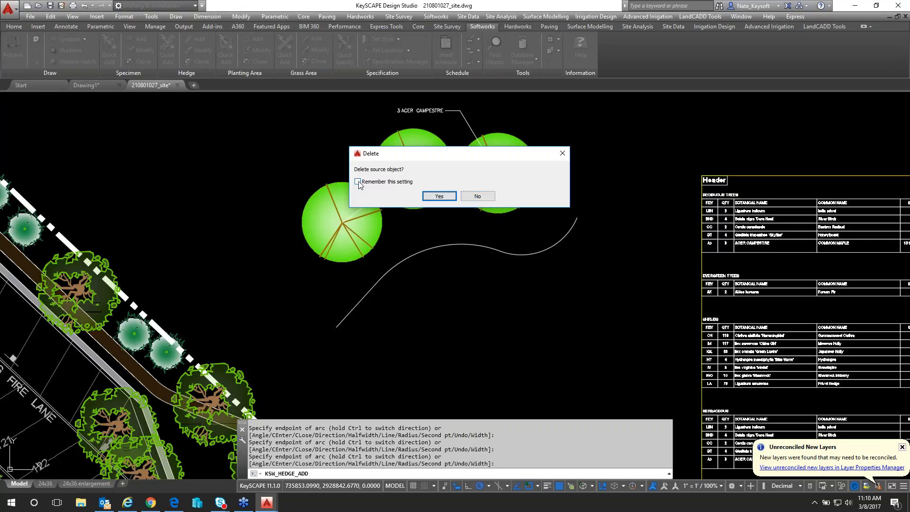
pyautogui.click(482, 196)
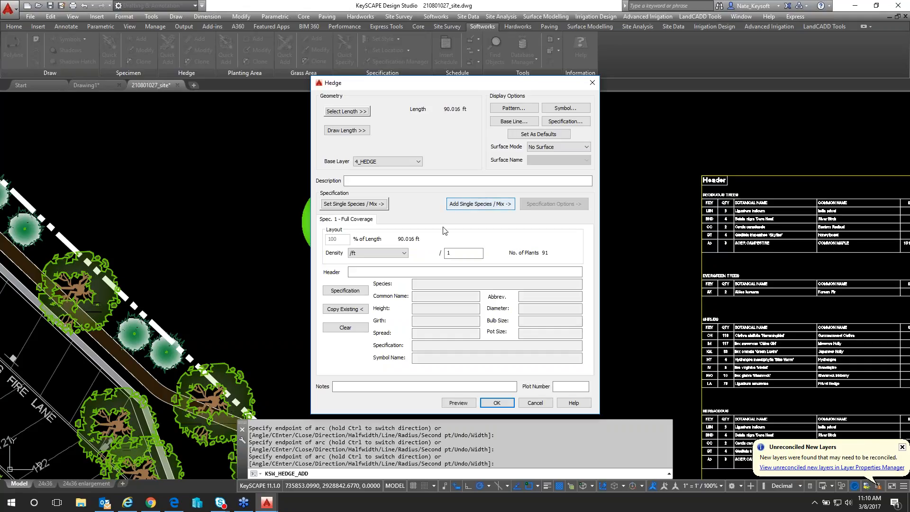
# Step: Set the hedge's planting density to Ctr with 3 ft centers
pyautogui.click(405, 253)
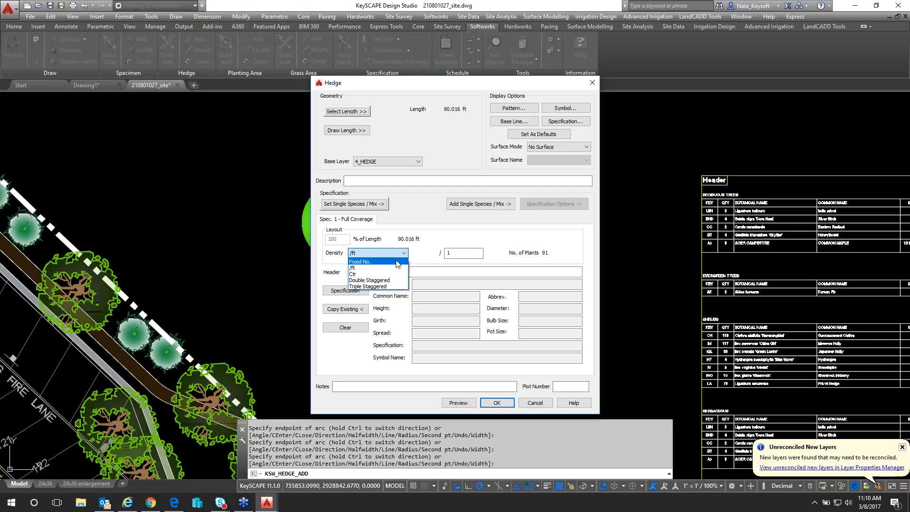
pyautogui.click(359, 274)
pyautogui.click(356, 274)
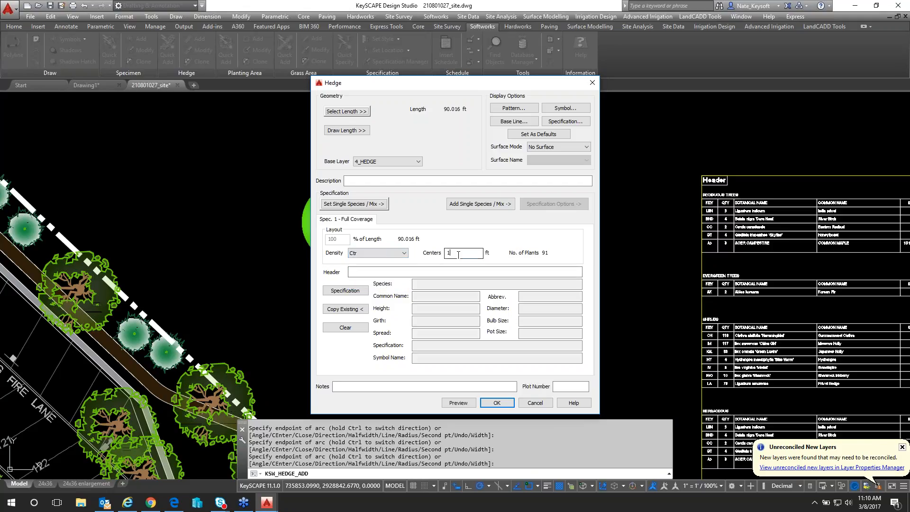
pyautogui.moveTo(458, 253); pyautogui.dragTo(425, 256)
pyautogui.write('3')
# Step: Choose the shrub species PENNISETUM RUBRUM for the hedge's specification
pyautogui.click(351, 292)
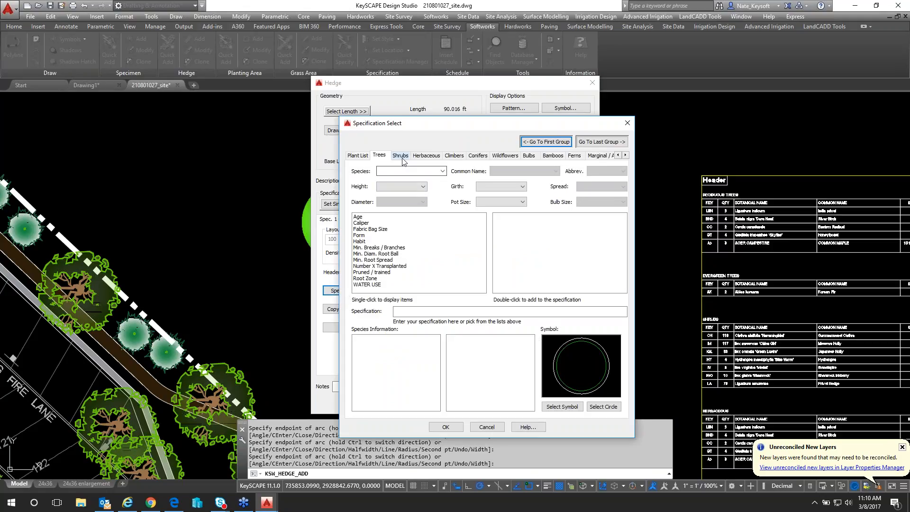
pyautogui.click(401, 156)
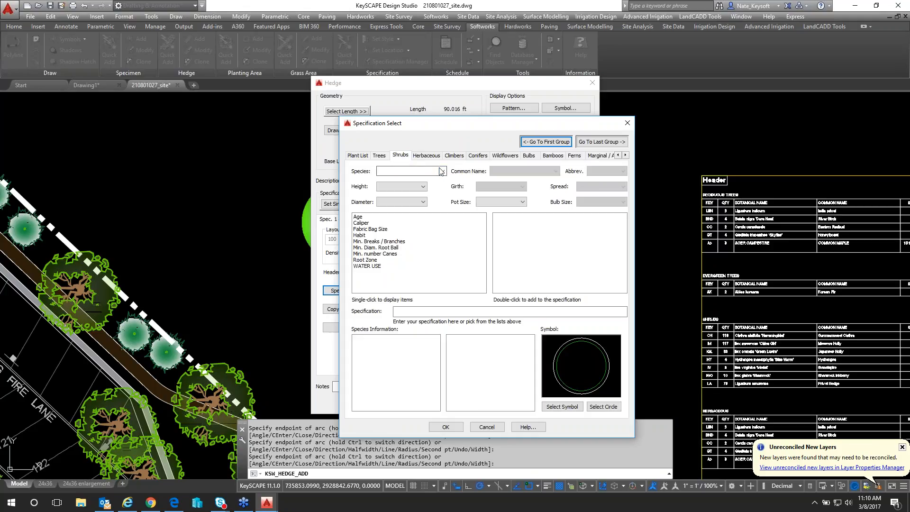
pyautogui.click(440, 171)
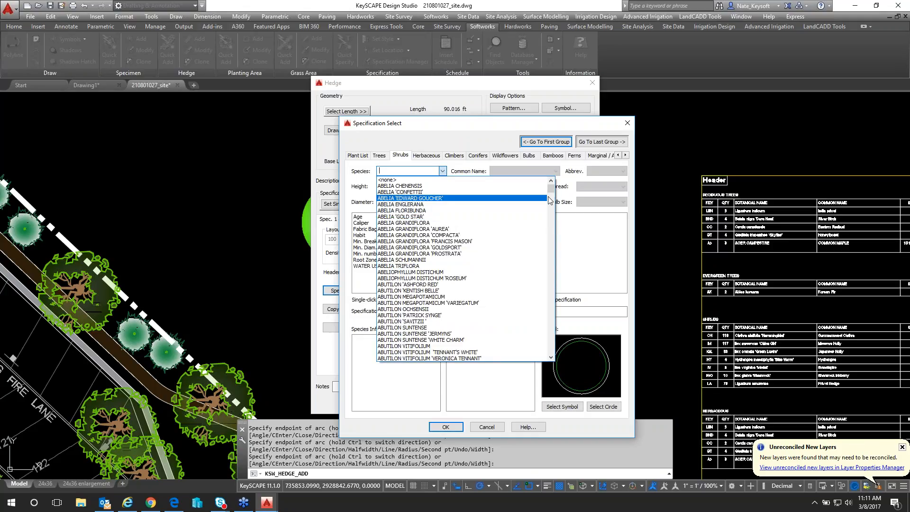
pyautogui.moveTo(551, 190); pyautogui.dragTo(560, 253)
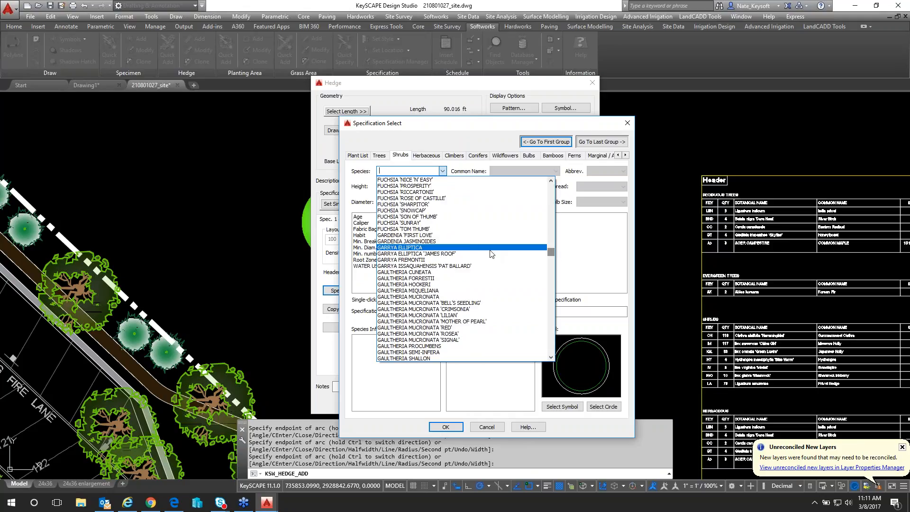
pyautogui.moveTo(551, 247); pyautogui.dragTo(550, 283)
pyautogui.click(400, 328)
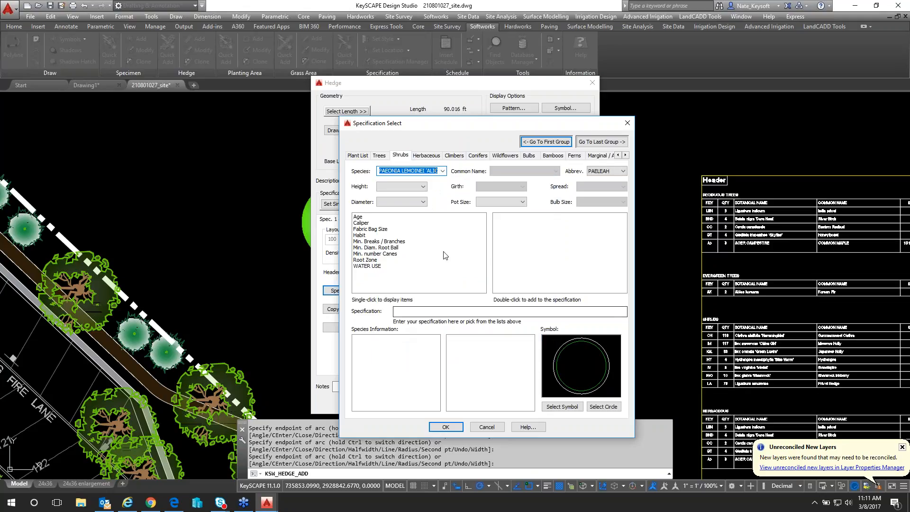
pyautogui.click(444, 172)
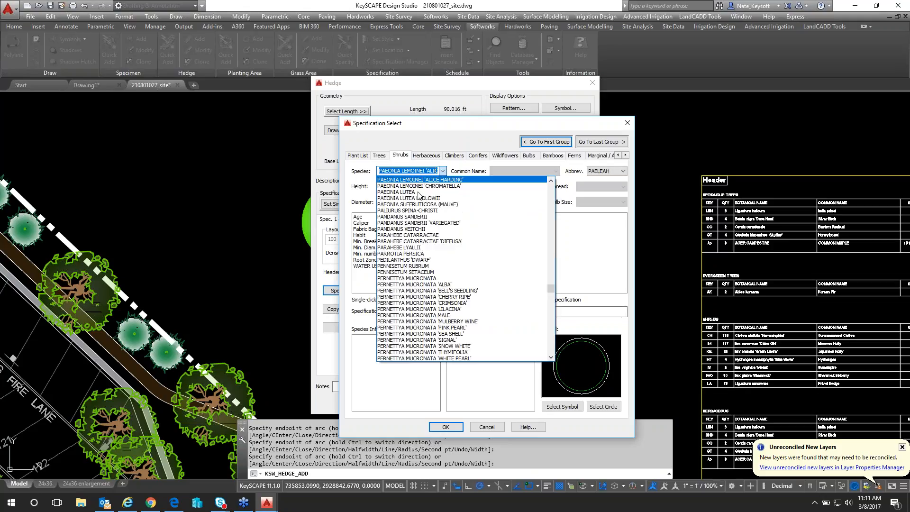
pyautogui.click(400, 266)
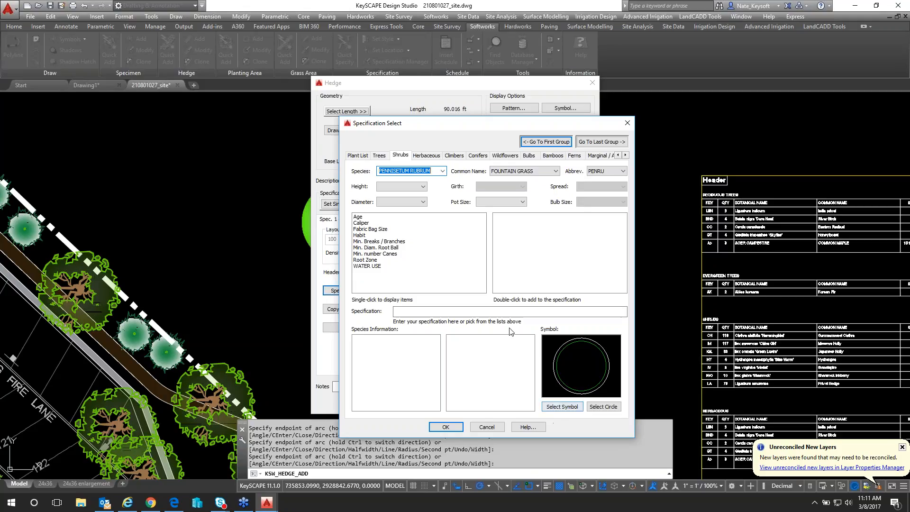
# Step: Give the hedge species a diameter of 3 FT and pot size #5, and accept the specification
pyautogui.click(419, 202)
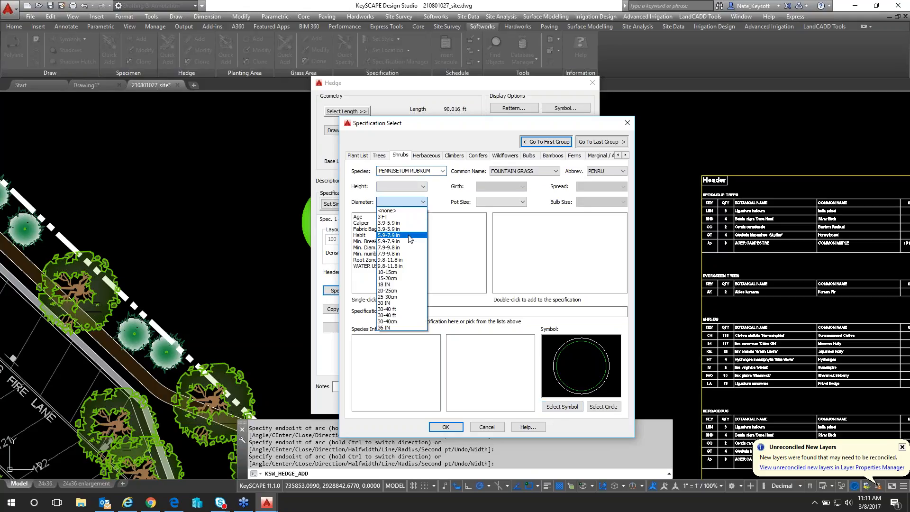
pyautogui.click(398, 218)
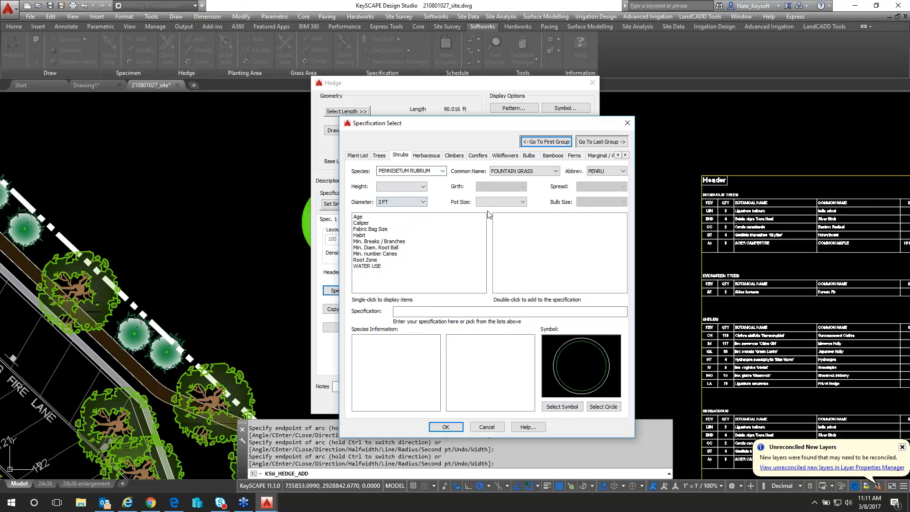
pyautogui.click(493, 202)
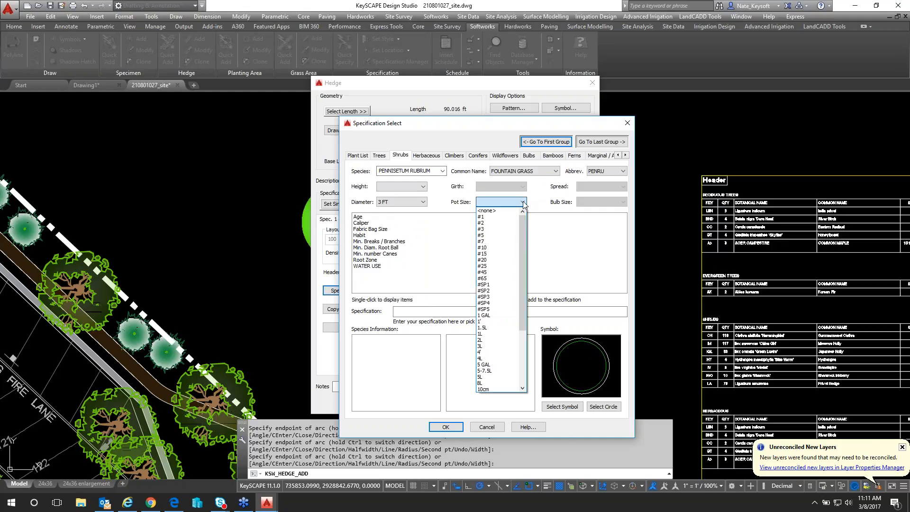
pyautogui.click(488, 235)
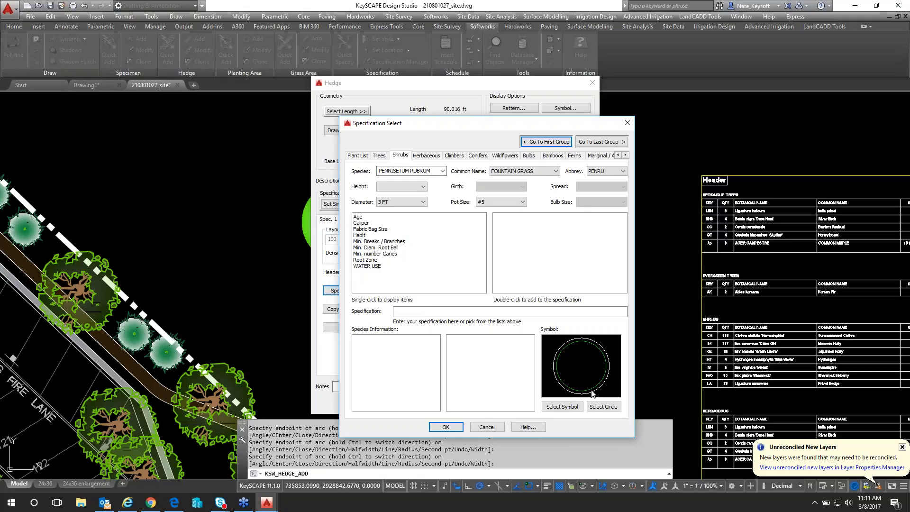
pyautogui.click(454, 429)
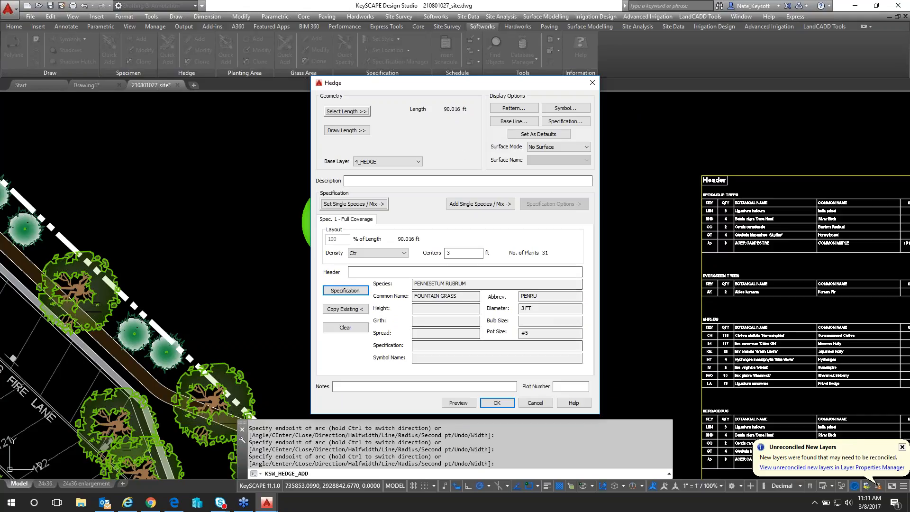
# Step: Preview the hedge in the drawing, inspect its outline up close along the curve, and return to the hedge settings
pyautogui.click(460, 404)
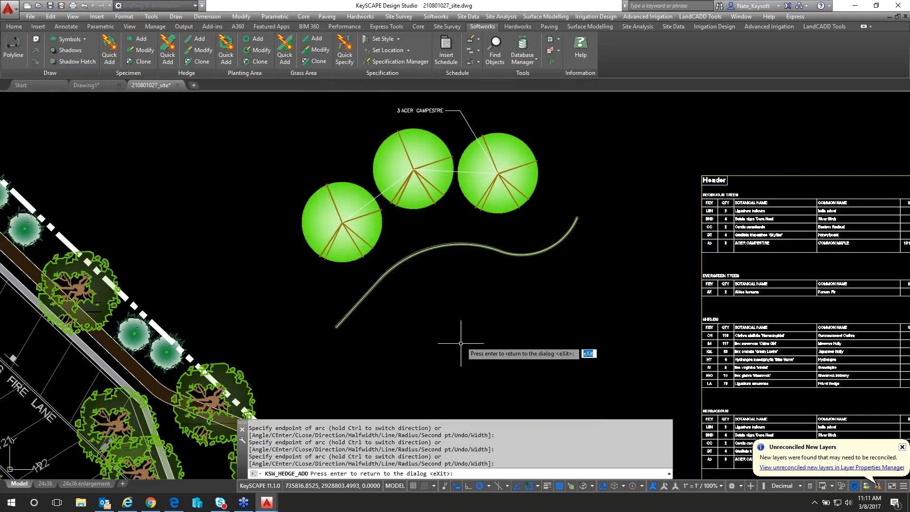
pyautogui.scroll(2, 477, 252)
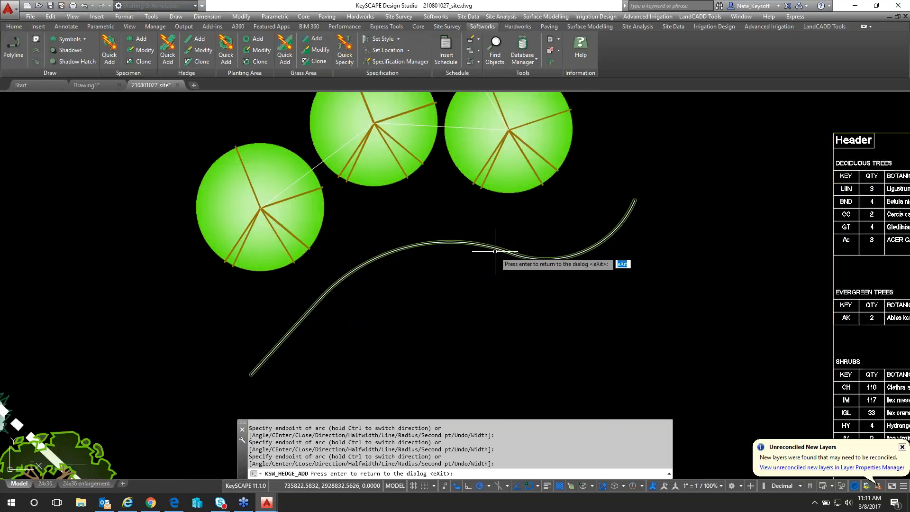
pyautogui.scroll(4, 548, 246)
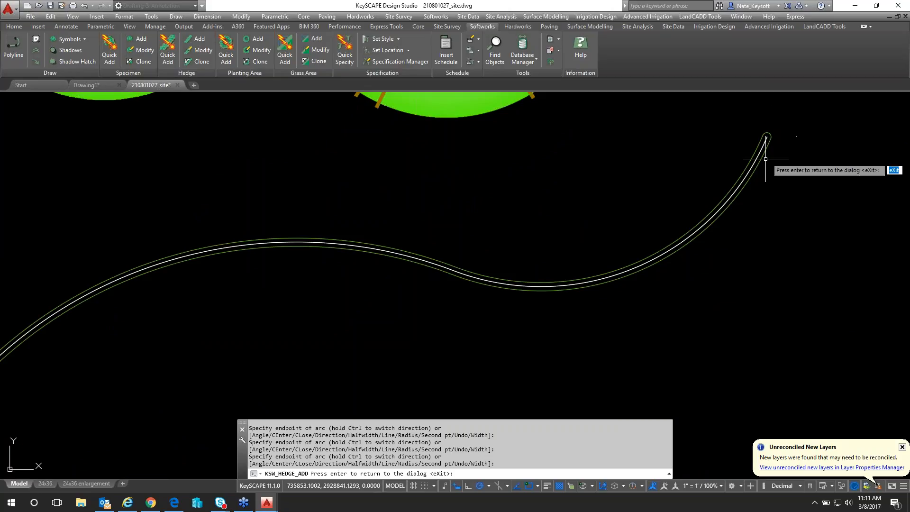
pyautogui.scroll(-2, 598, 282)
pyautogui.scroll(-2, 598, 283)
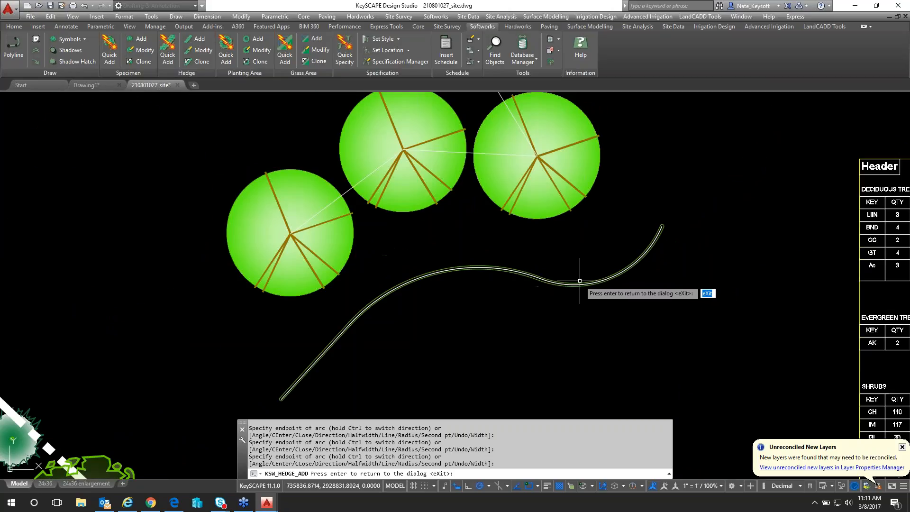
pyautogui.press('Return')
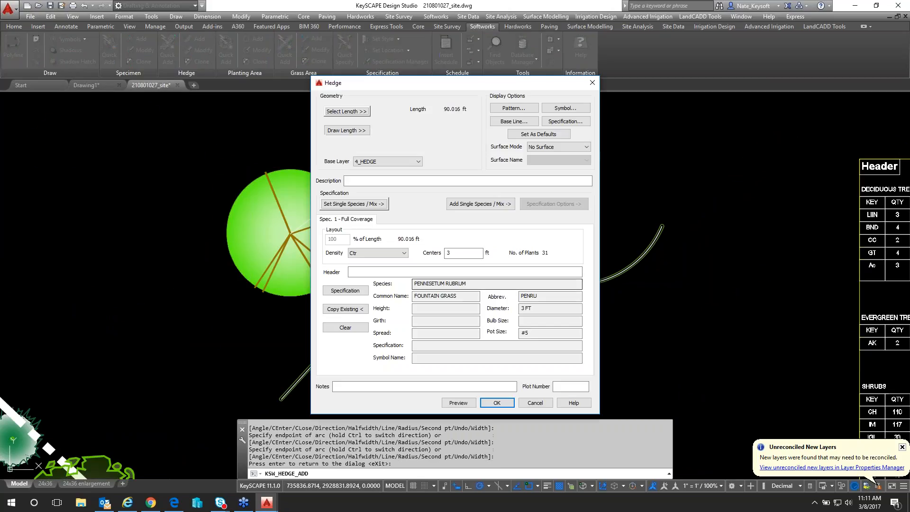
# Step: Set the hedge pattern's offset to 1.5 ft and preview the wider outline in the drawing
pyautogui.click(510, 108)
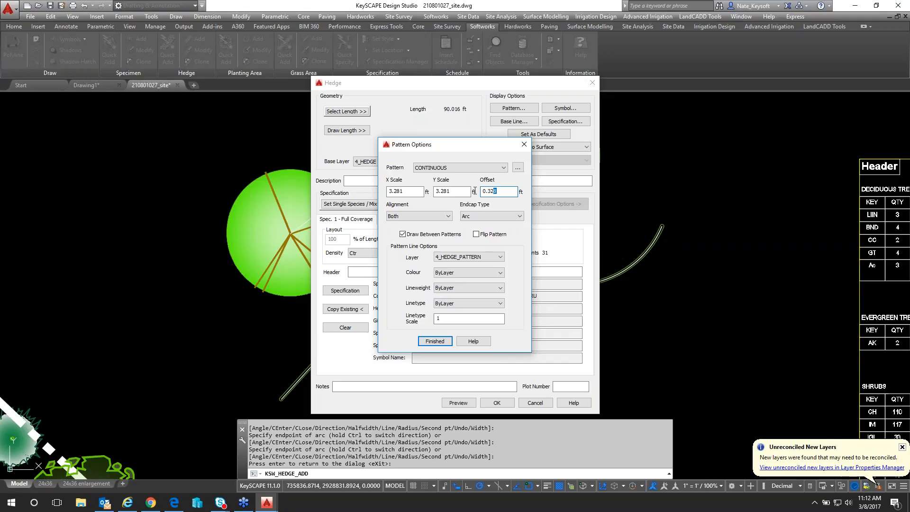
pyautogui.doubleClick(503, 193)
pyautogui.write('1.5')
pyautogui.click(435, 341)
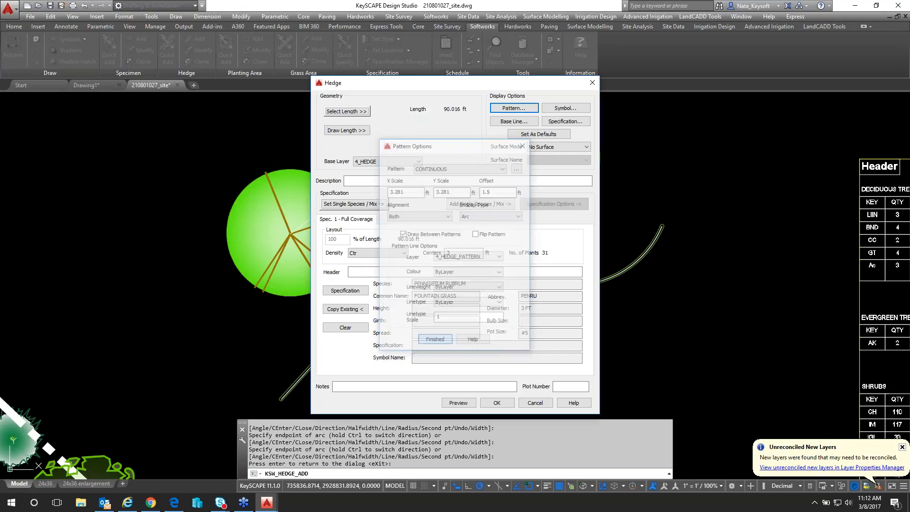
pyautogui.click(462, 401)
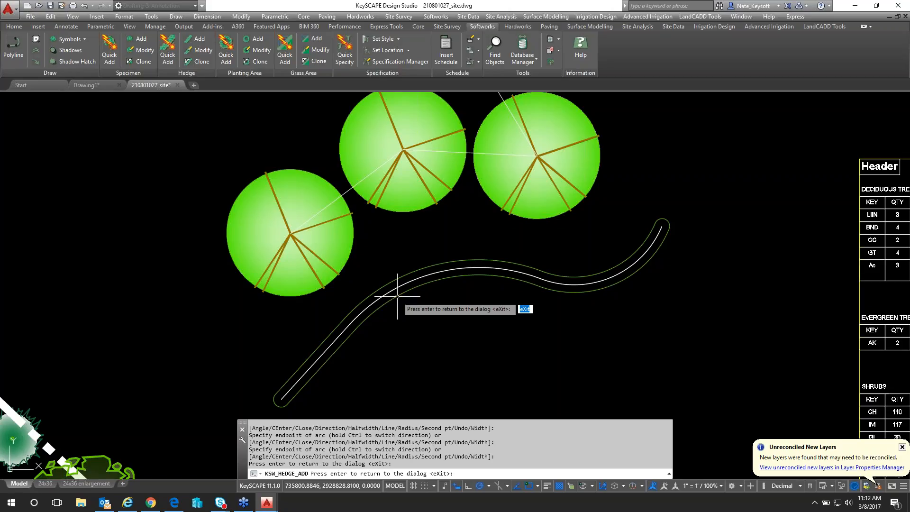
pyautogui.press('Return')
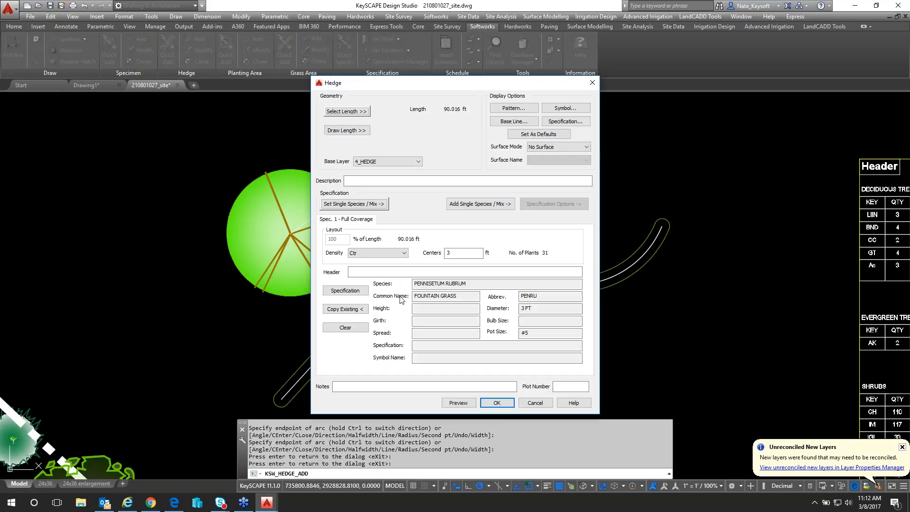
# Step: Change the hedge's edge pattern from continuous to Hedge, using the version already in the drawing
pyautogui.click(524, 109)
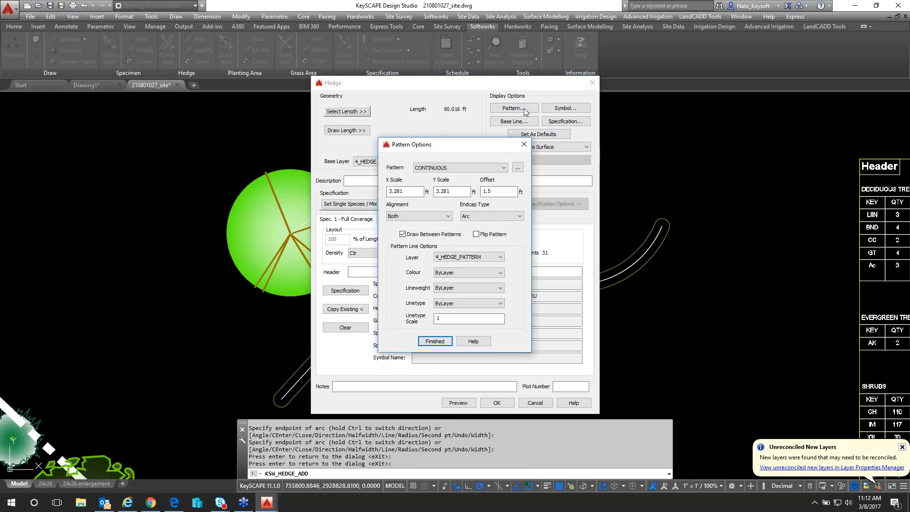
pyautogui.click(518, 169)
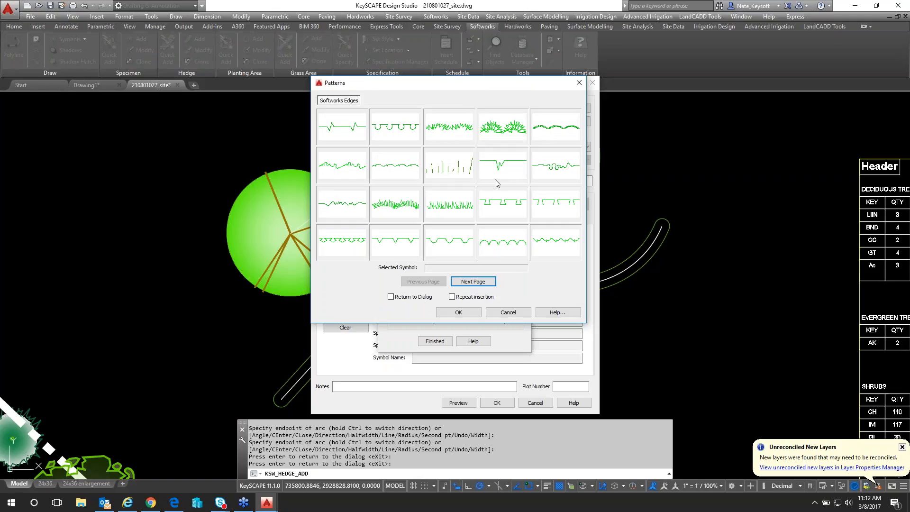
pyautogui.click(406, 172)
pyautogui.click(458, 312)
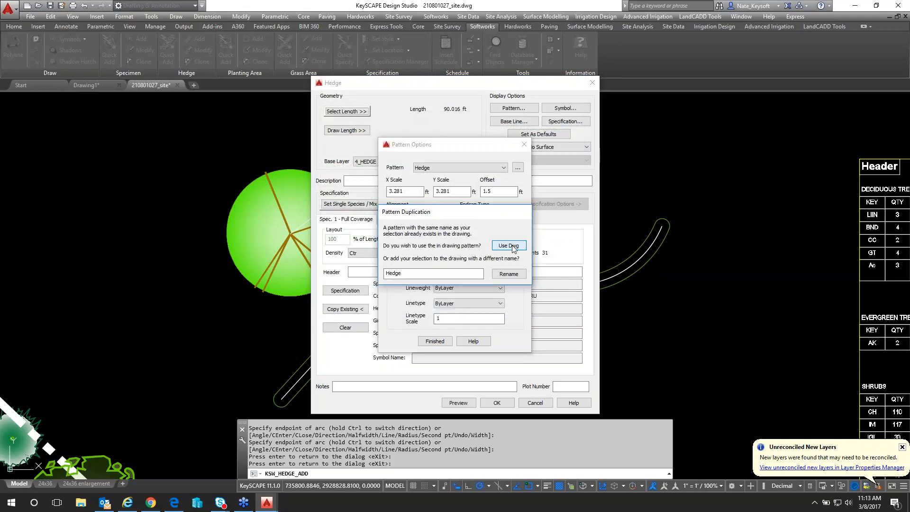
pyautogui.click(508, 246)
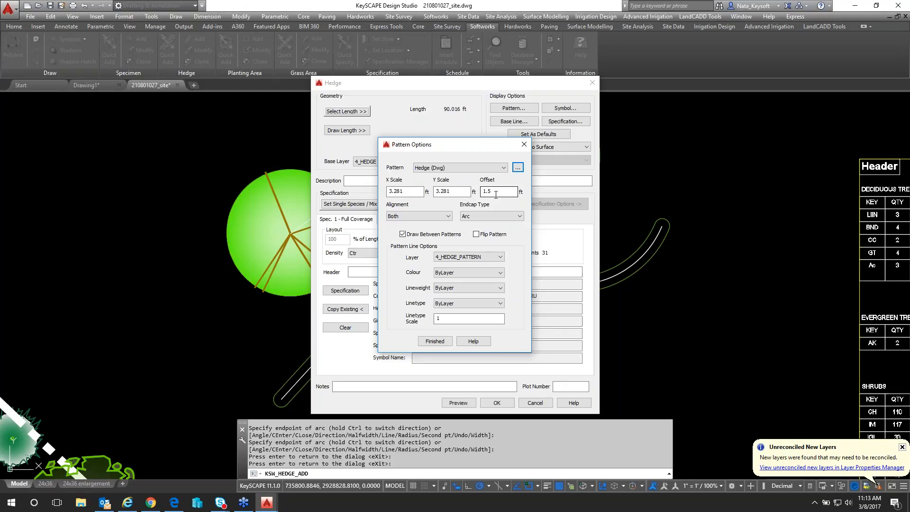
# Step: Set the hedge pattern's X and Y scale to 3 ft each and preview the hedge
pyautogui.moveTo(409, 191); pyautogui.dragTo(348, 198)
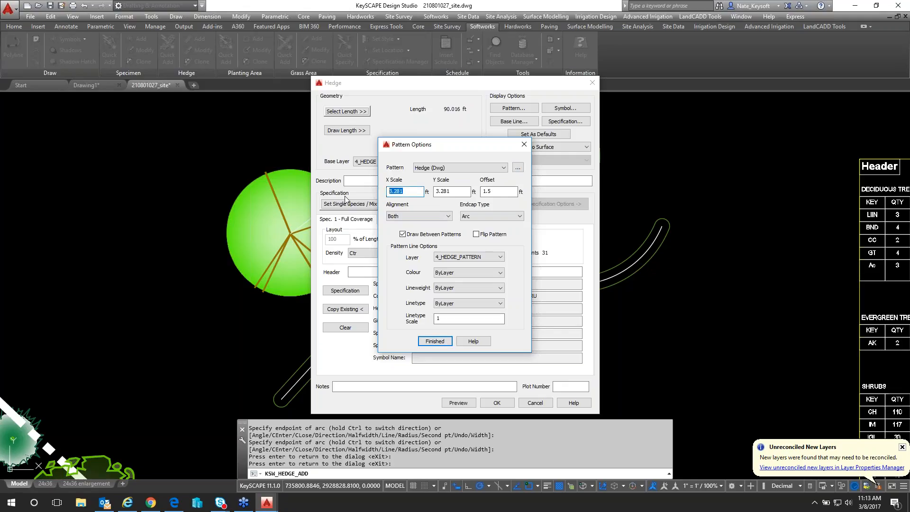
pyautogui.write('3')
pyautogui.press('Tab')
pyautogui.write('3')
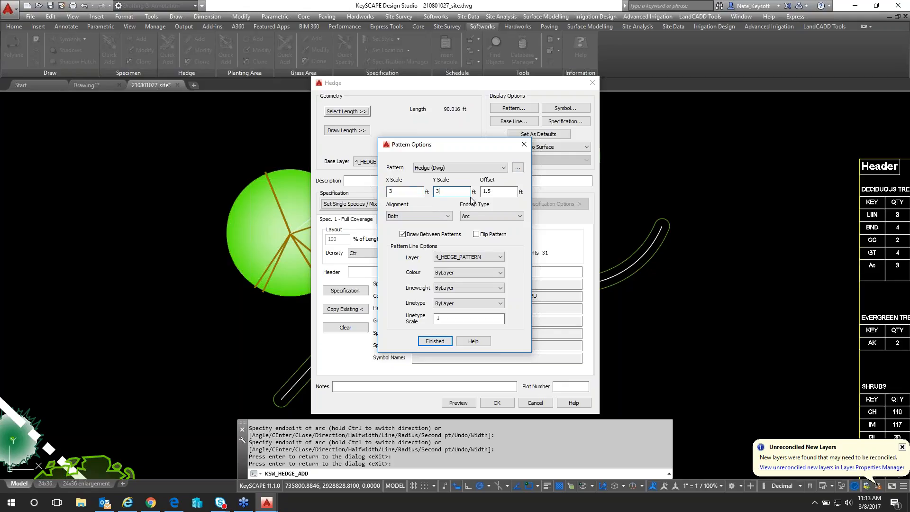
pyautogui.click(435, 341)
pyautogui.click(455, 403)
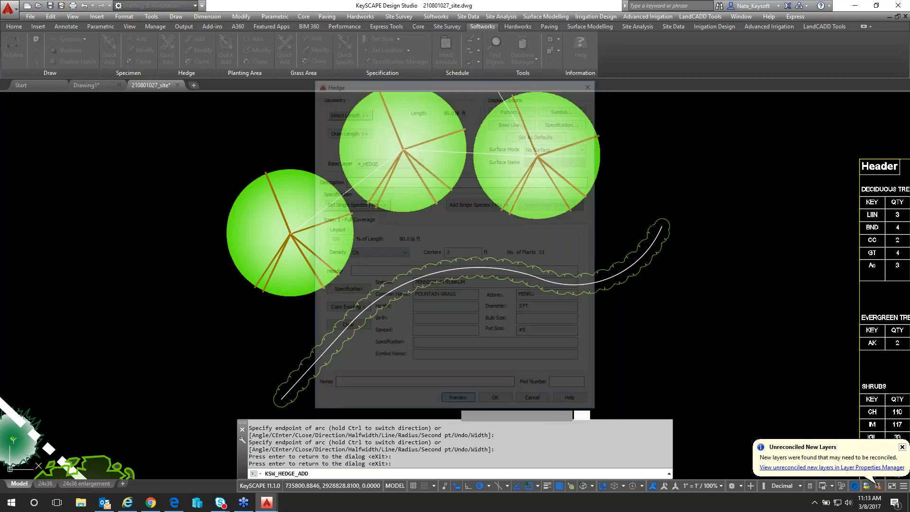
# Step: Inspect the previewed scalloped hedge outline up close along the curve and accept the hedge settings
pyautogui.scroll(2, 290, 389)
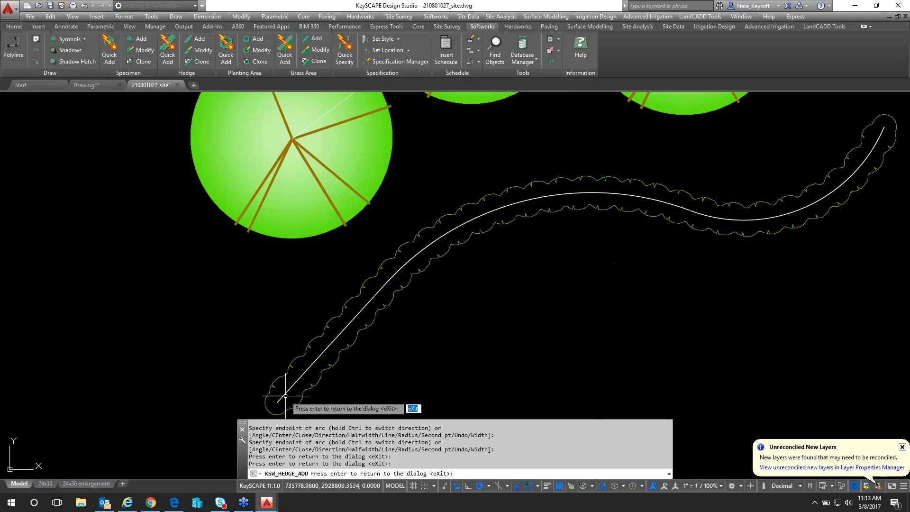
pyautogui.scroll(-4, 561, 213)
pyautogui.scroll(4, 578, 200)
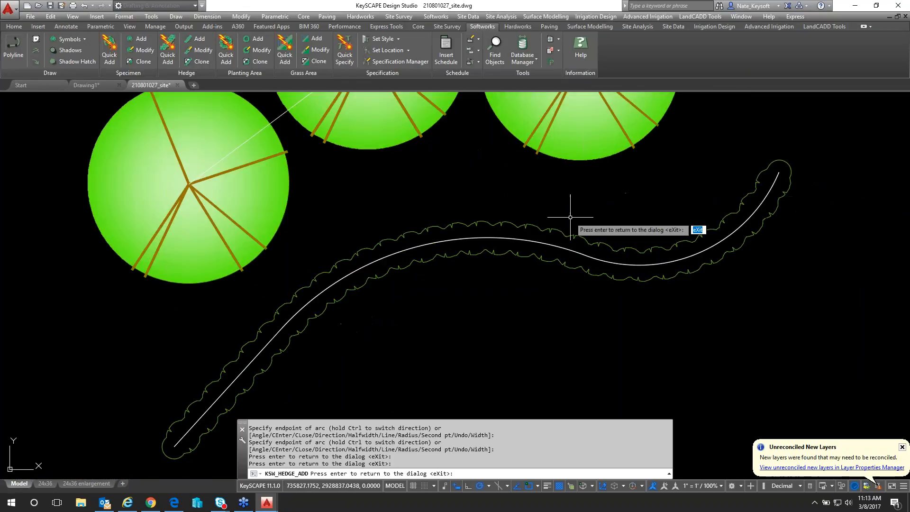
pyautogui.scroll(-2, 570, 216)
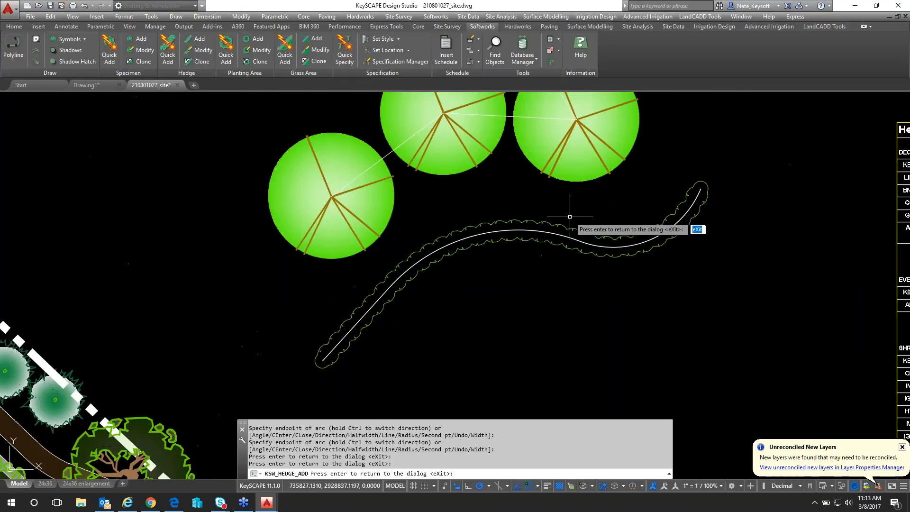
pyautogui.press('Return')
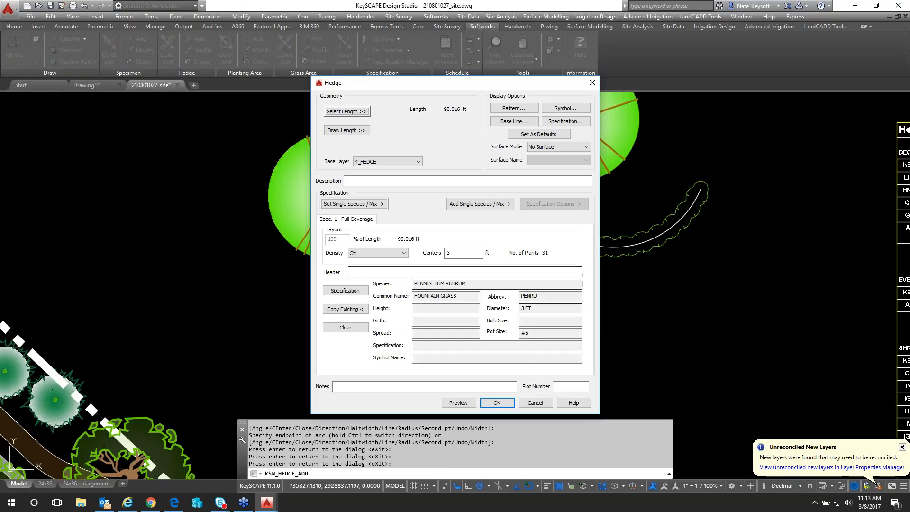
pyautogui.click(498, 403)
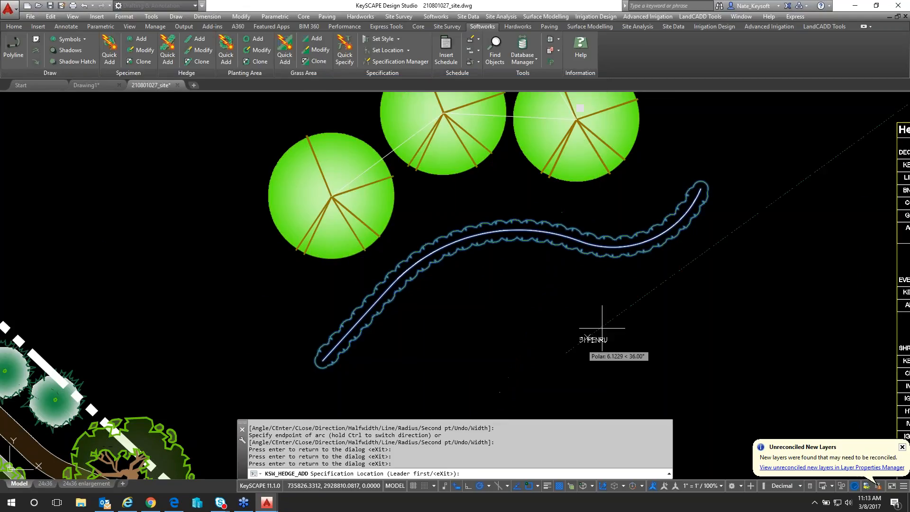
# Step: Place the hedge's label above its upper right end, with a bent leader from that end to the text
pyautogui.moveTo(673, 284); pyautogui.dragTo(519, 369, button='middle')
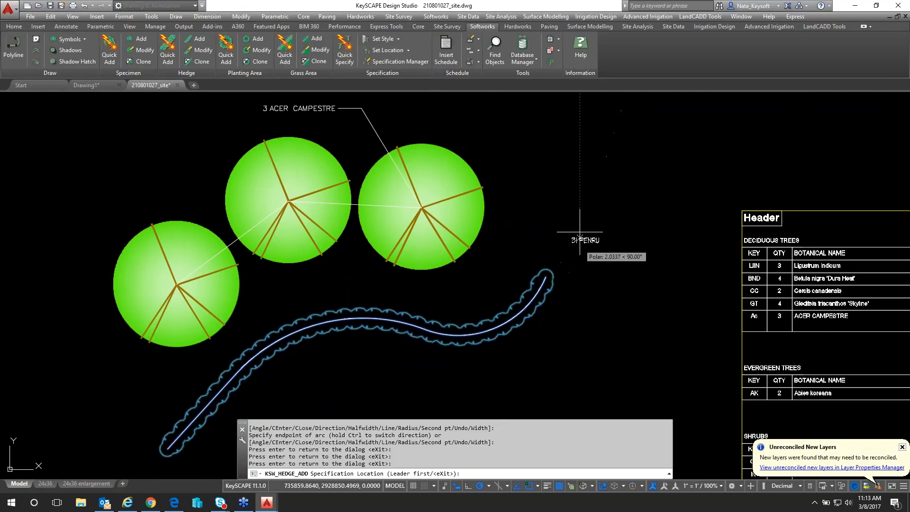
pyautogui.click(602, 199)
pyautogui.click(545, 276)
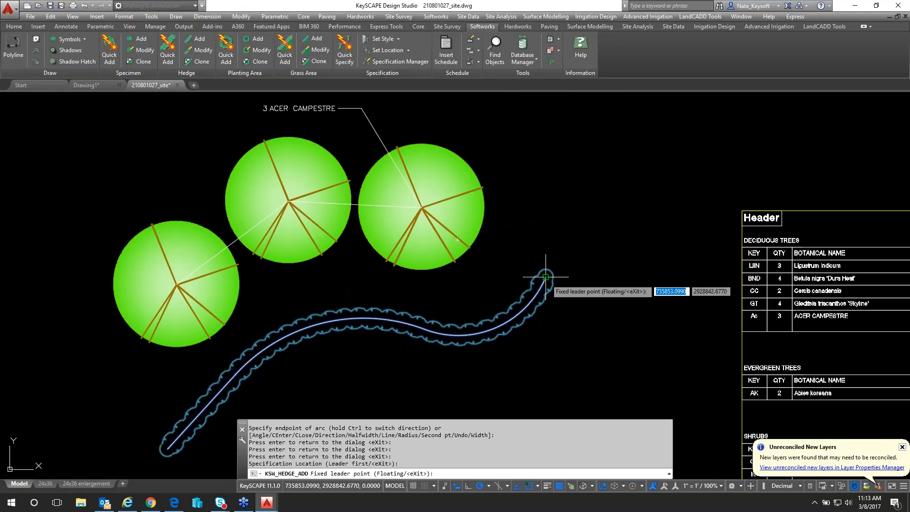
pyautogui.click(556, 199)
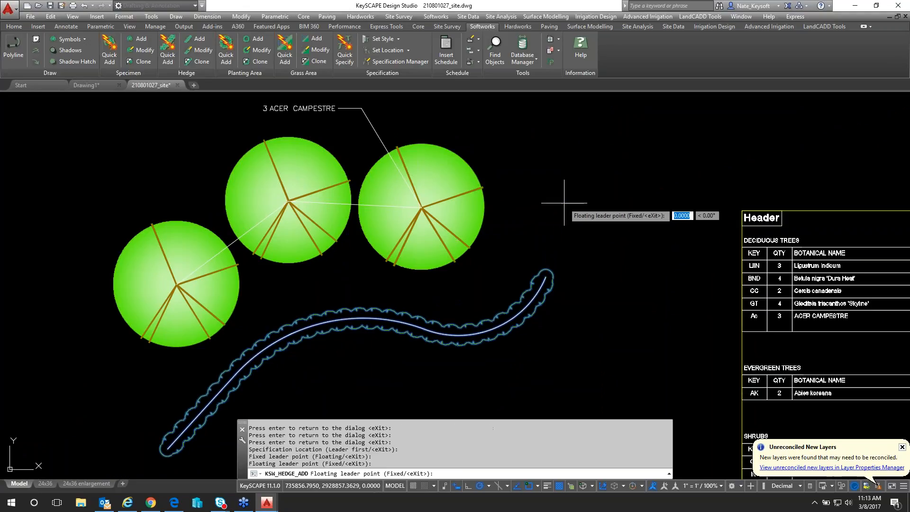
pyautogui.click(588, 204)
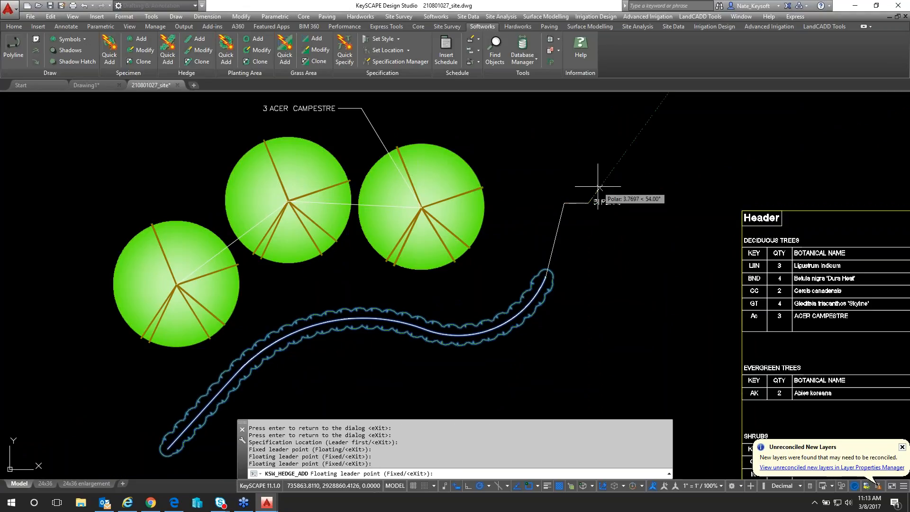
pyautogui.press('Return')
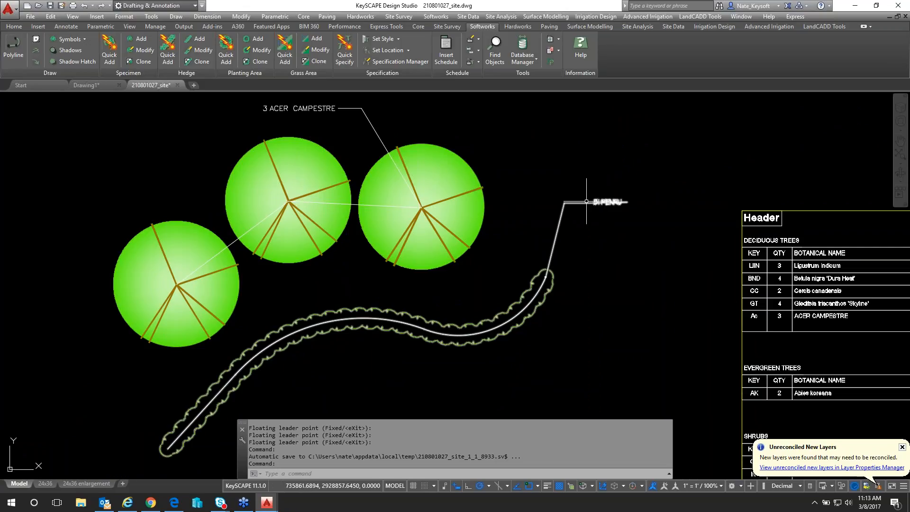
# Step: Set the hedge label's style to KeySOFTWORKS Standard
pyautogui.scroll(2, 609, 200)
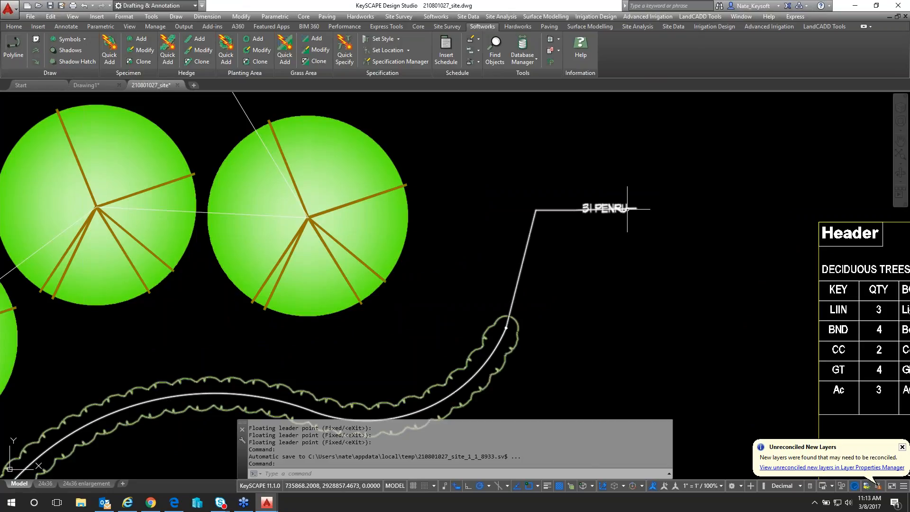
pyautogui.scroll(-2, 627, 209)
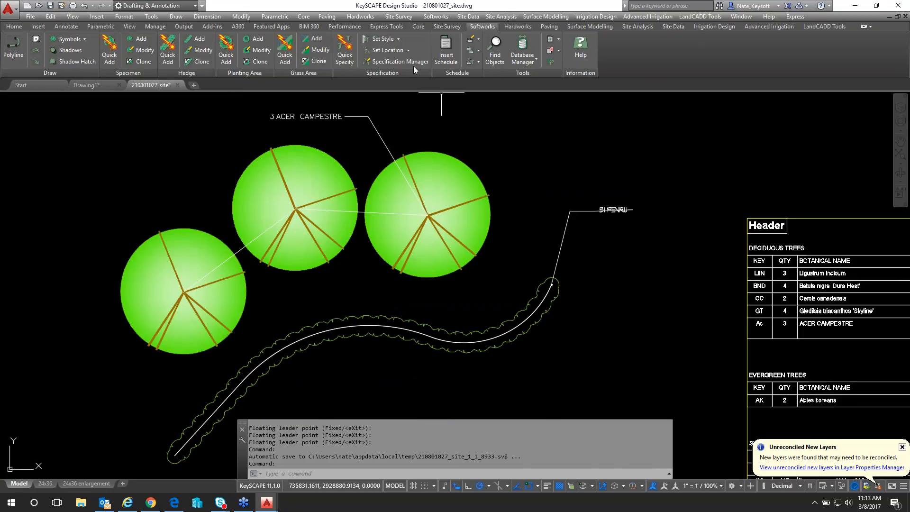
pyautogui.click(611, 209)
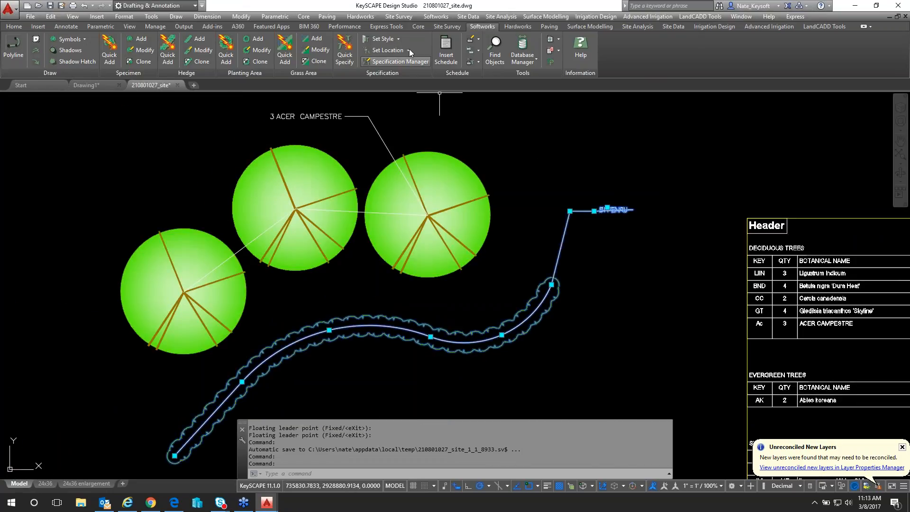
pyautogui.click(399, 39)
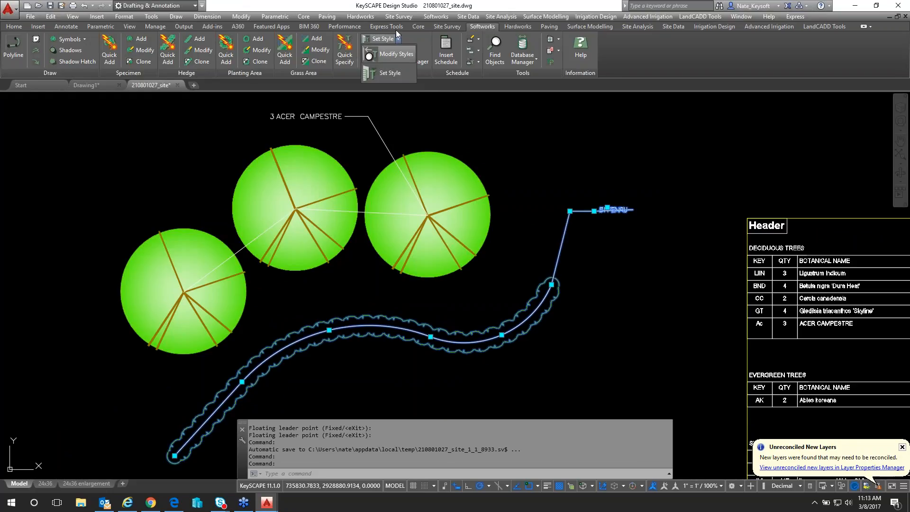
pyautogui.click(399, 71)
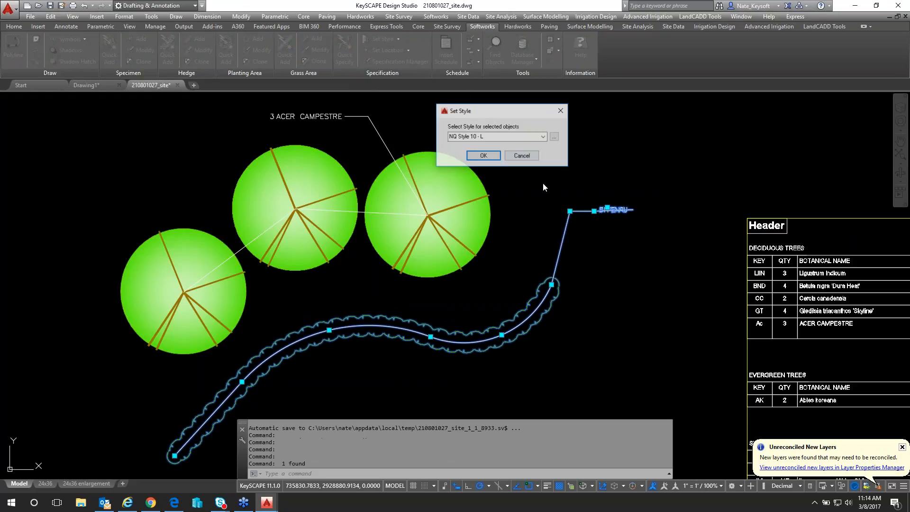
pyautogui.click(543, 137)
pyautogui.click(478, 143)
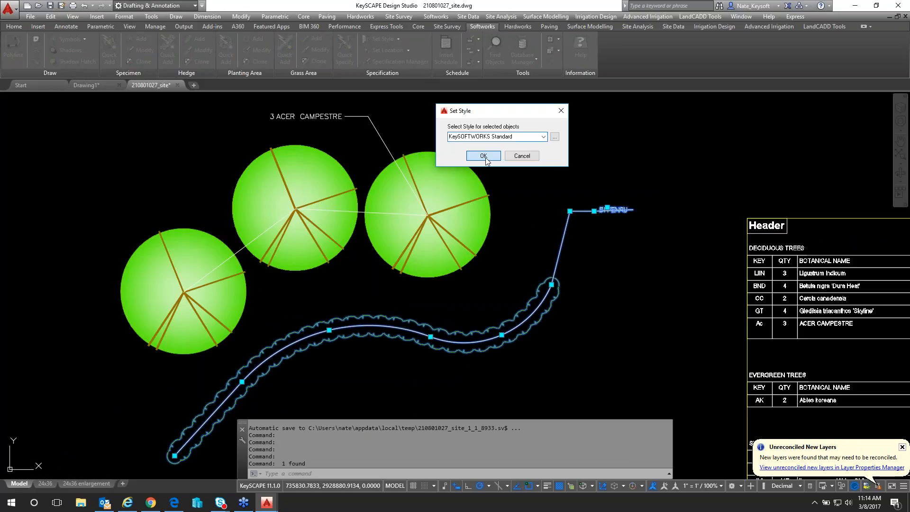
pyautogui.click(483, 156)
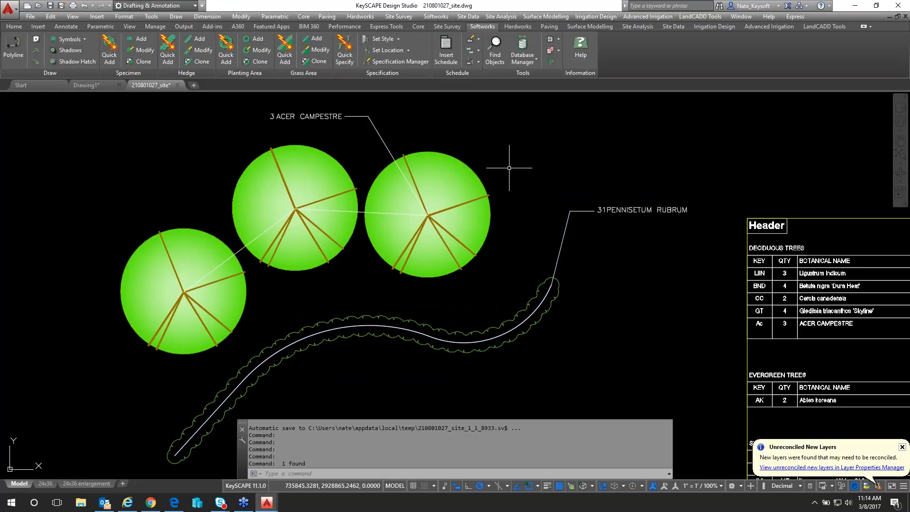
# Step: Choose and apply KeySOFTWORKS Standard in the specification style settings
pyautogui.click(385, 38)
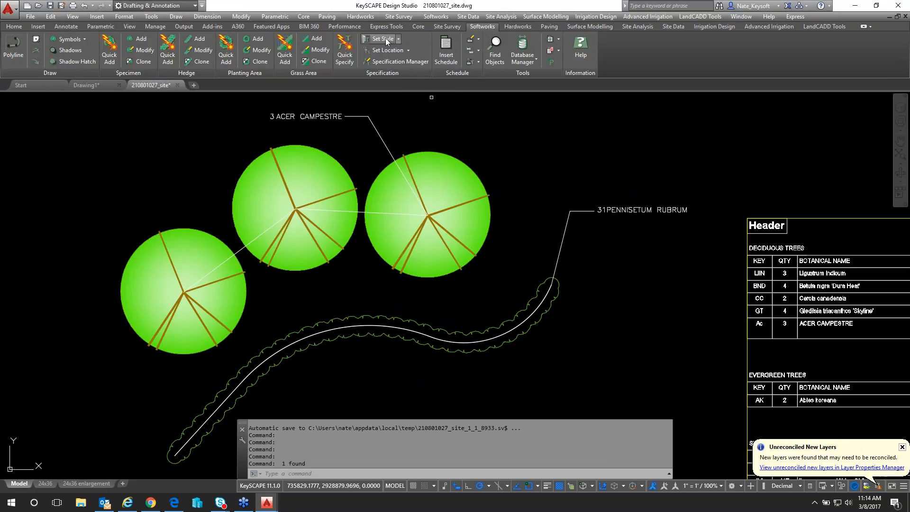
pyautogui.press('Escape')
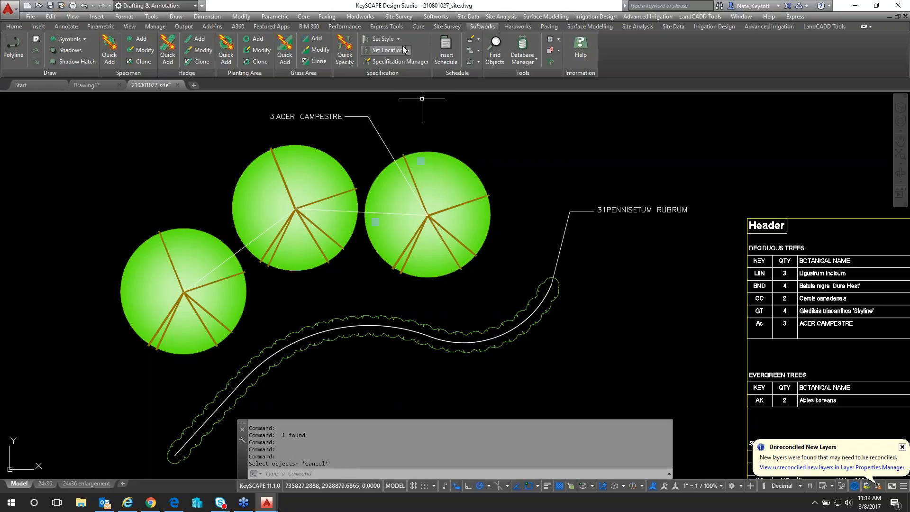
pyautogui.click(400, 40)
pyautogui.click(397, 53)
pyautogui.click(593, 121)
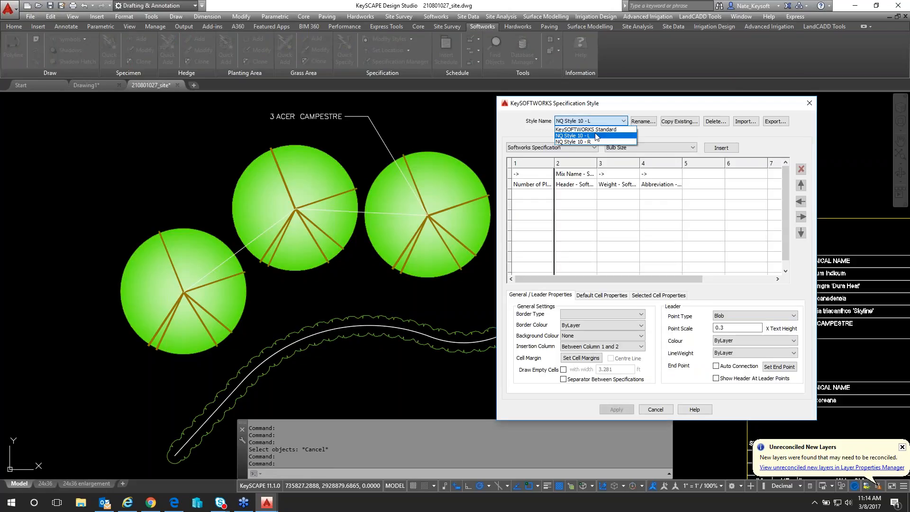
pyautogui.click(585, 129)
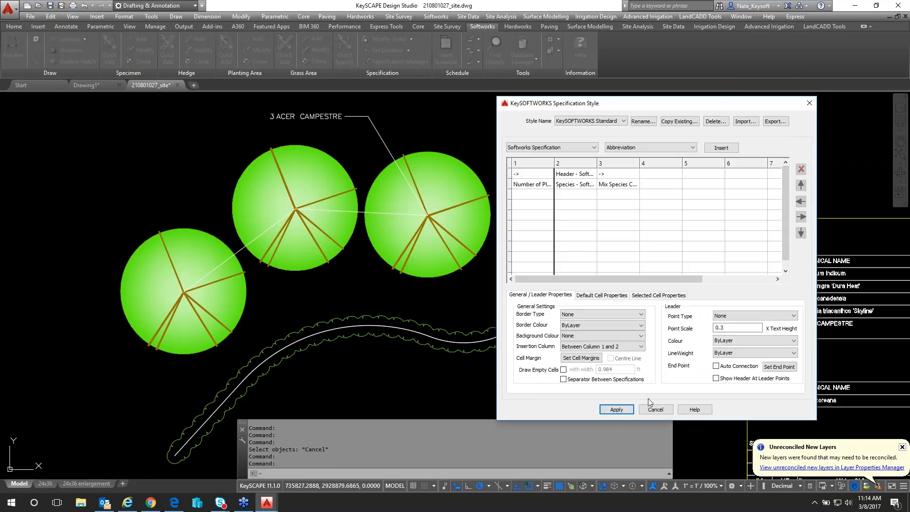
pyautogui.click(617, 410)
pyautogui.click(661, 409)
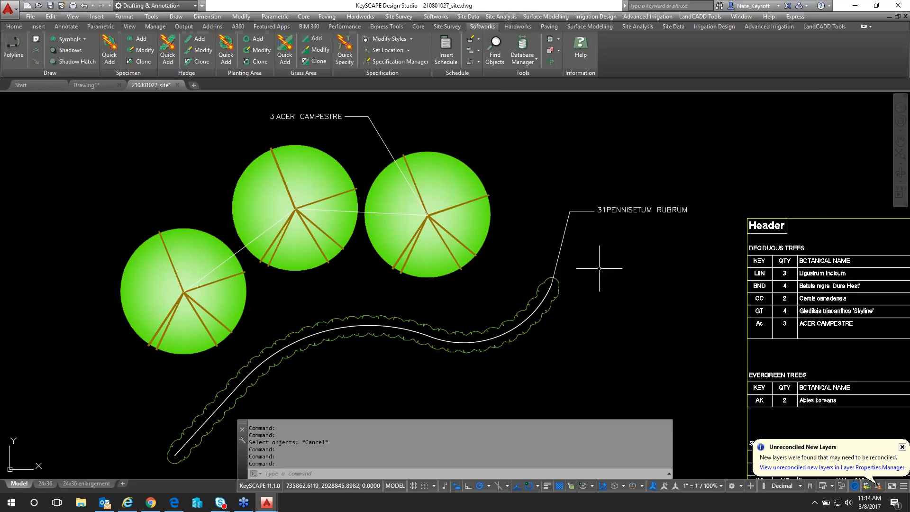
# Step: Start a new planting area with a drawn outline, making its first arc through three points just below the hedge's right part
pyautogui.scroll(-2, 572, 266)
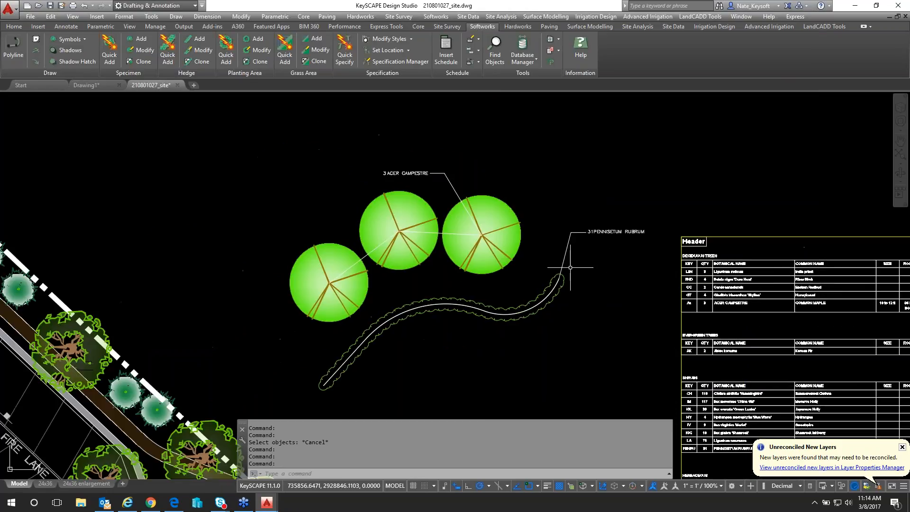
pyautogui.moveTo(553, 261); pyautogui.dragTo(531, 244, button='middle')
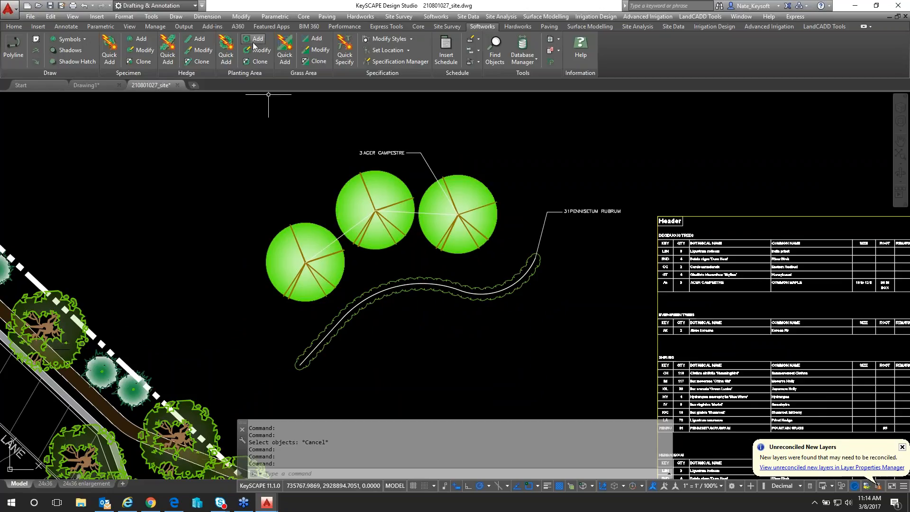
pyautogui.click(253, 41)
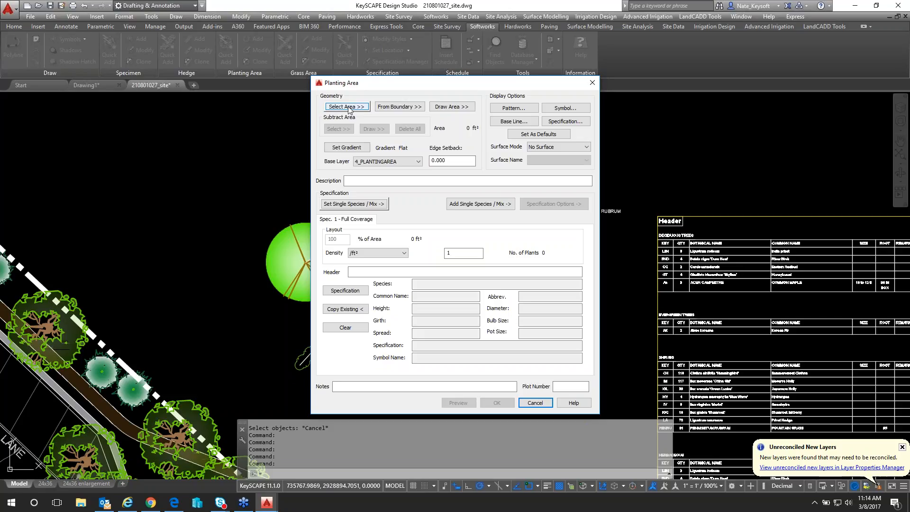
pyautogui.click(451, 108)
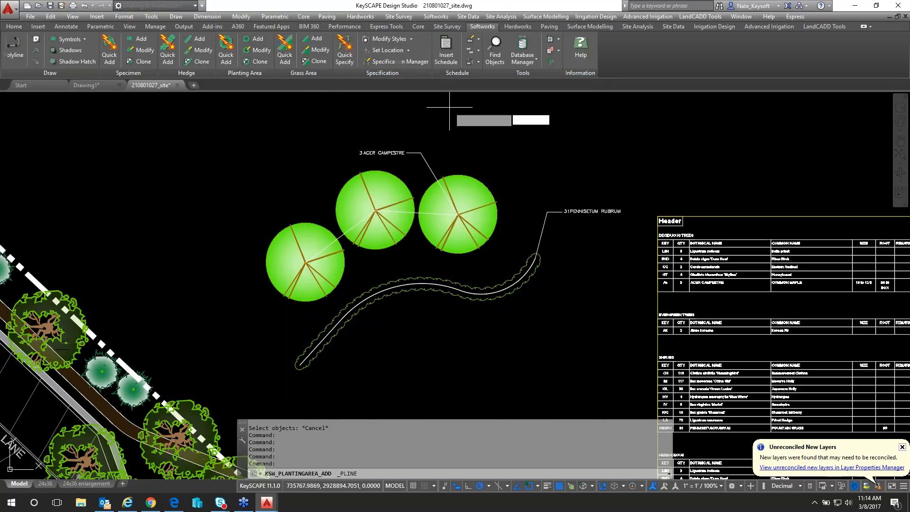
pyautogui.moveTo(526, 352); pyautogui.dragTo(541, 230, button='middle')
pyautogui.click(540, 229)
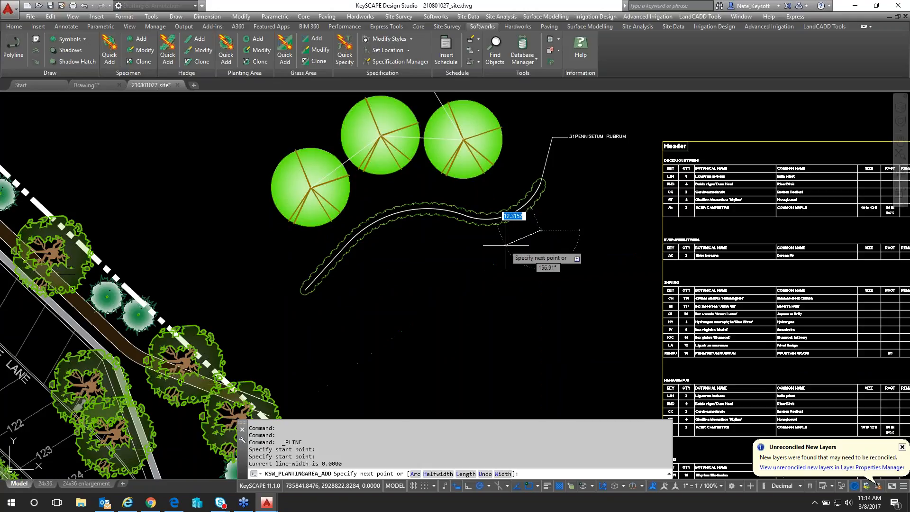
pyautogui.write('a')
pyautogui.press('Return')
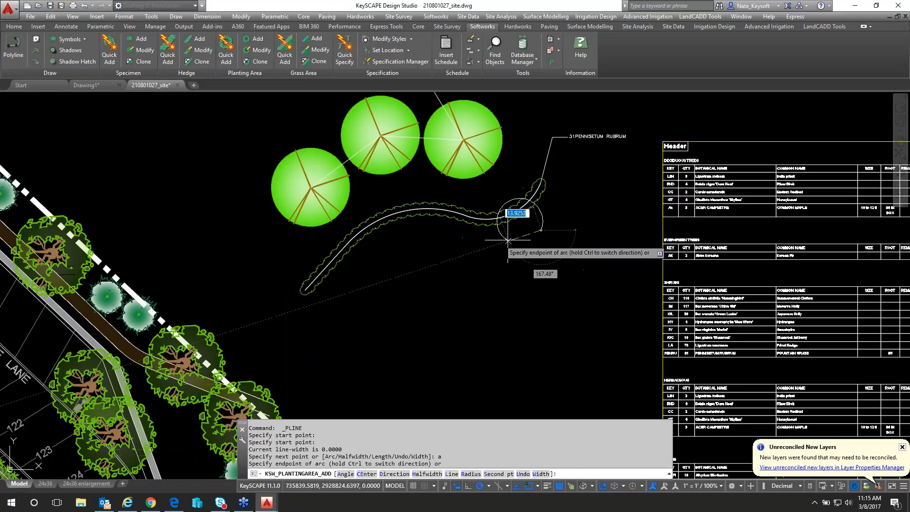
pyautogui.write('s')
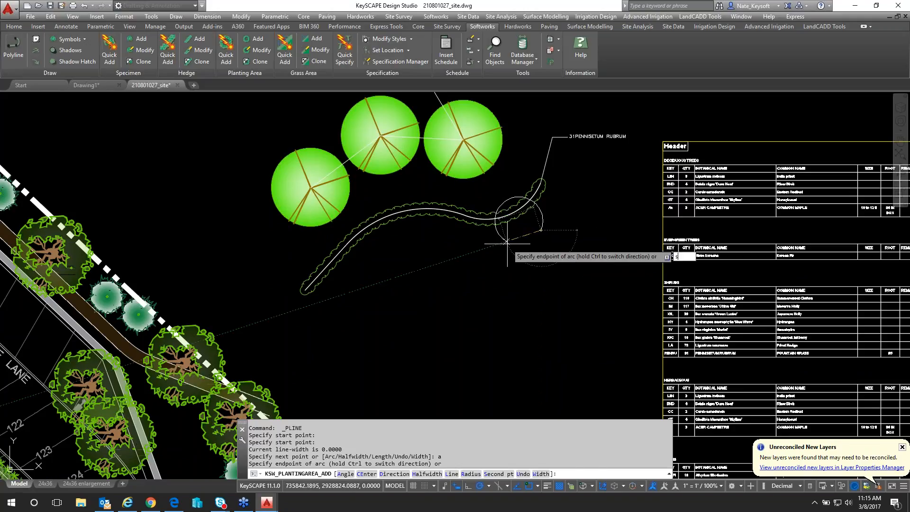
pyautogui.press('Return')
pyautogui.click(503, 242)
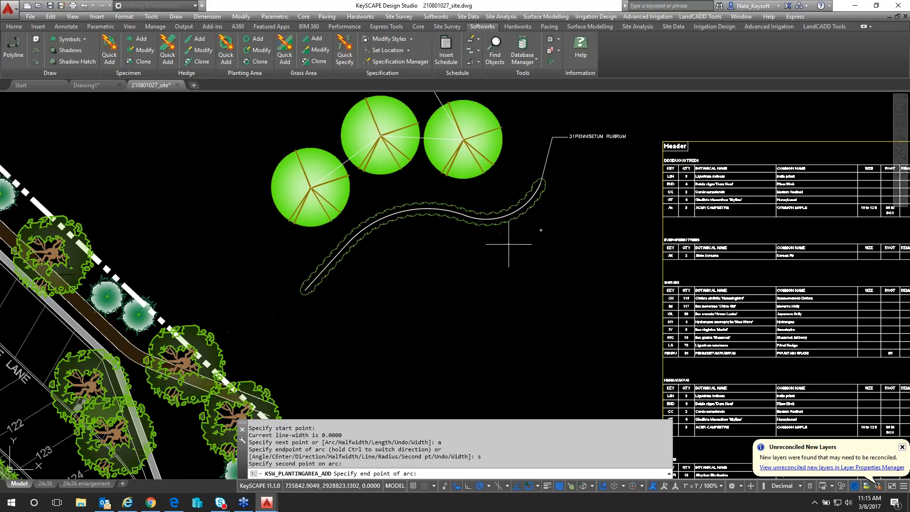
pyautogui.click(446, 245)
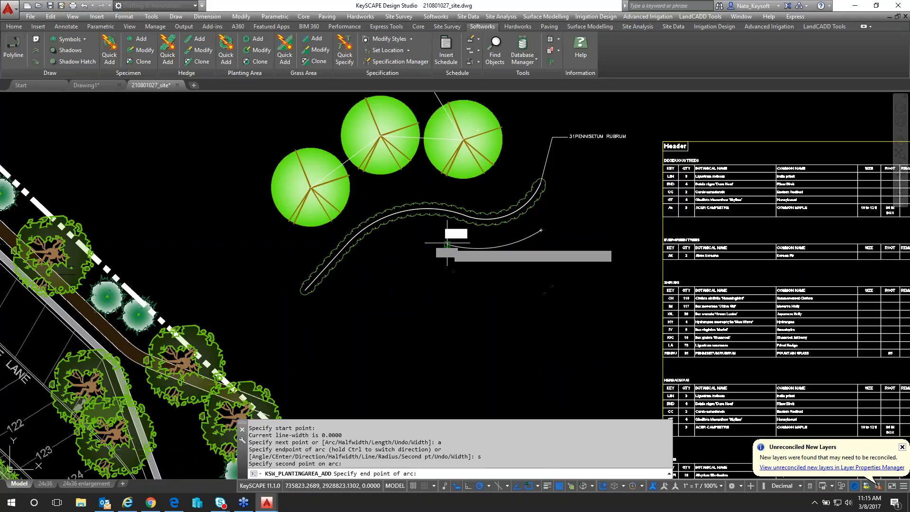
# Step: Complete the planting area outline below the hedge with connected arcs, close it into a kidney shape and keep the source object
pyautogui.click(369, 274)
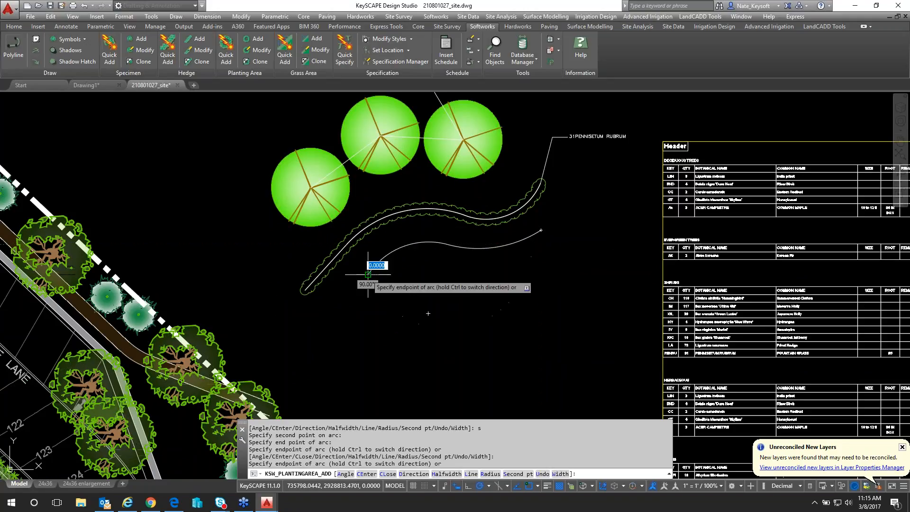
pyautogui.click(429, 313)
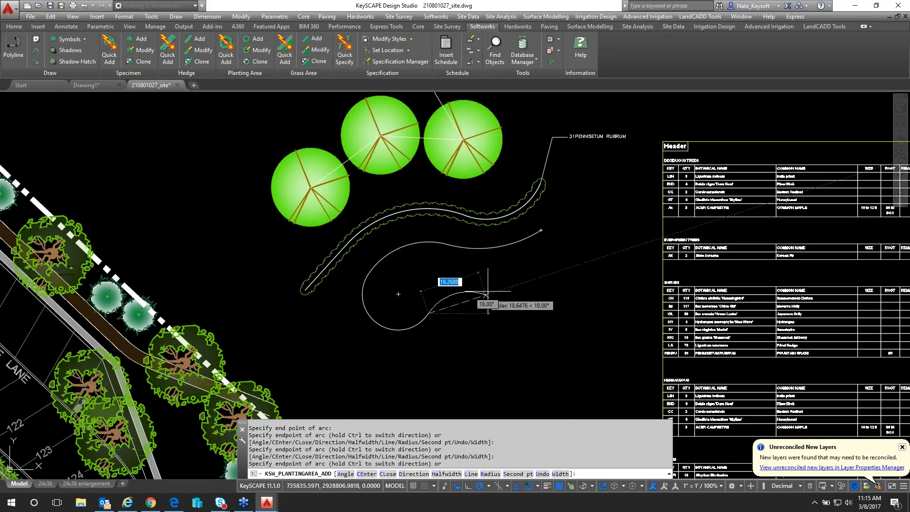
pyautogui.click(512, 280)
pyautogui.click(557, 250)
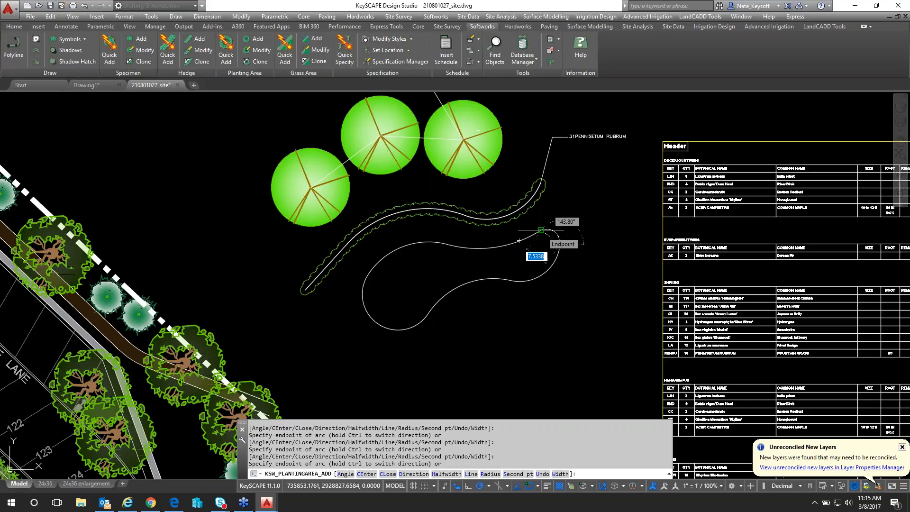
pyautogui.write('cl')
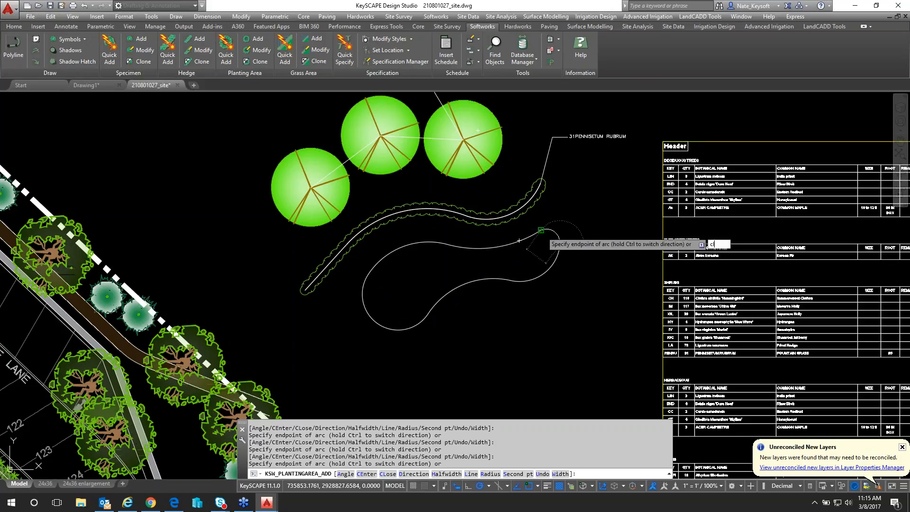
pyautogui.press('Return')
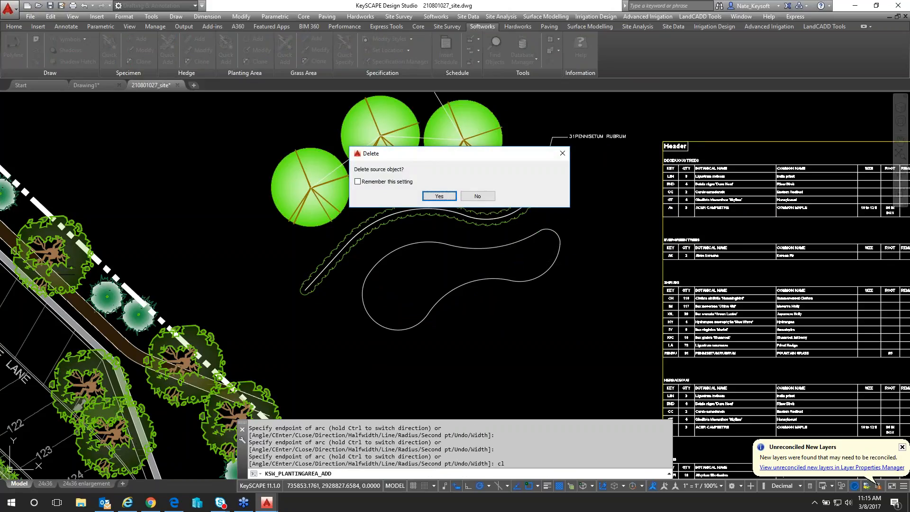
pyautogui.click(476, 196)
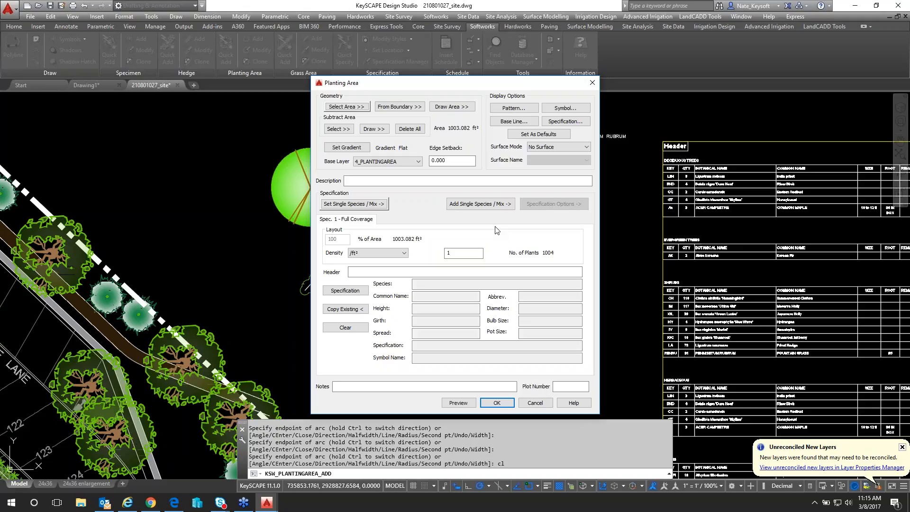
# Step: Set the planting density by centers (Ctr) with a 3 ft spacing
pyautogui.click(404, 253)
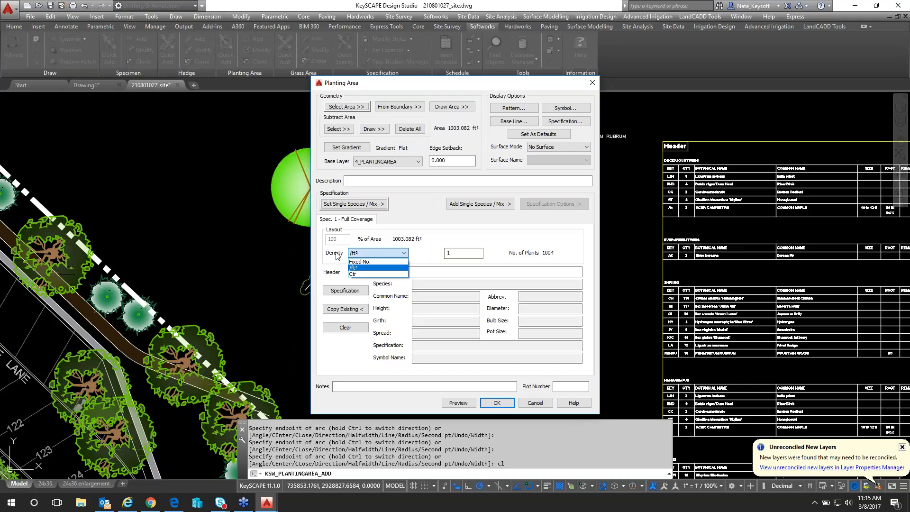
pyautogui.click(353, 274)
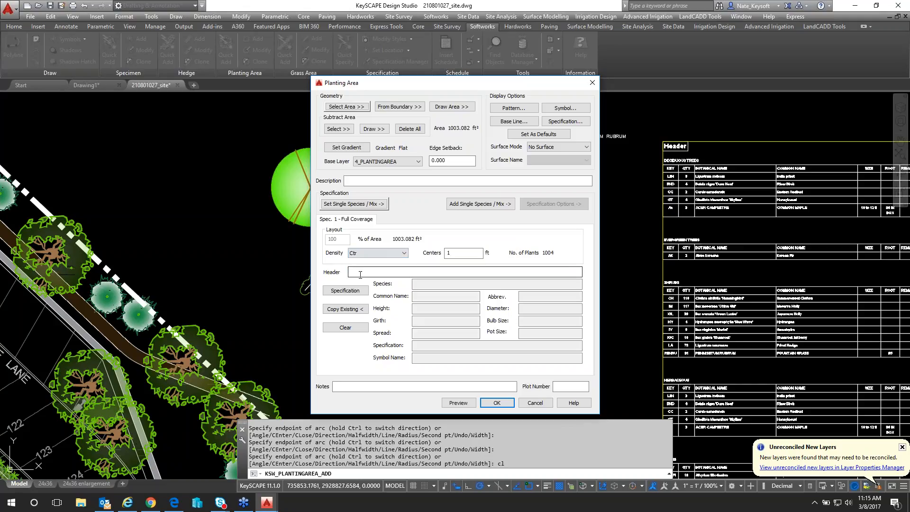
pyautogui.moveTo(456, 257); pyautogui.dragTo(443, 253)
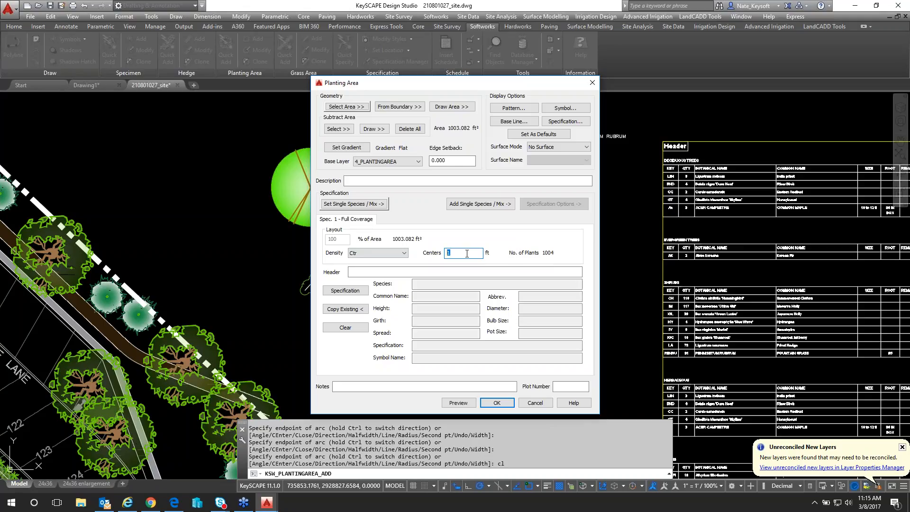
pyautogui.write('3')
# Step: Choose the shrub species Agave weberi for the planting area's specification
pyautogui.click(353, 292)
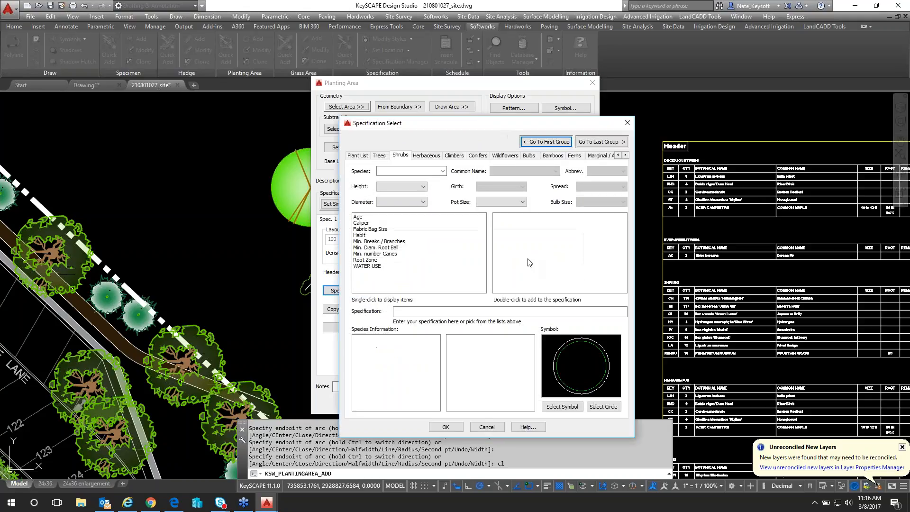
pyautogui.click(442, 172)
pyautogui.click(401, 266)
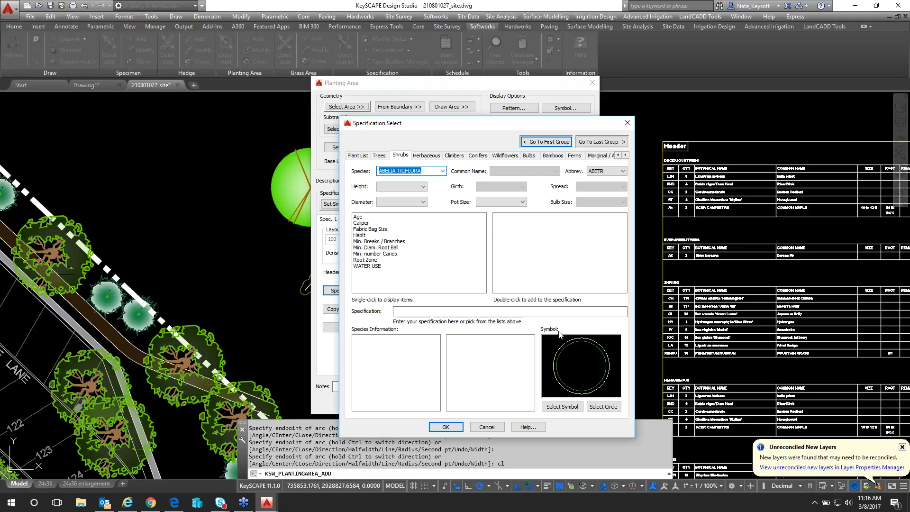
pyautogui.click(442, 171)
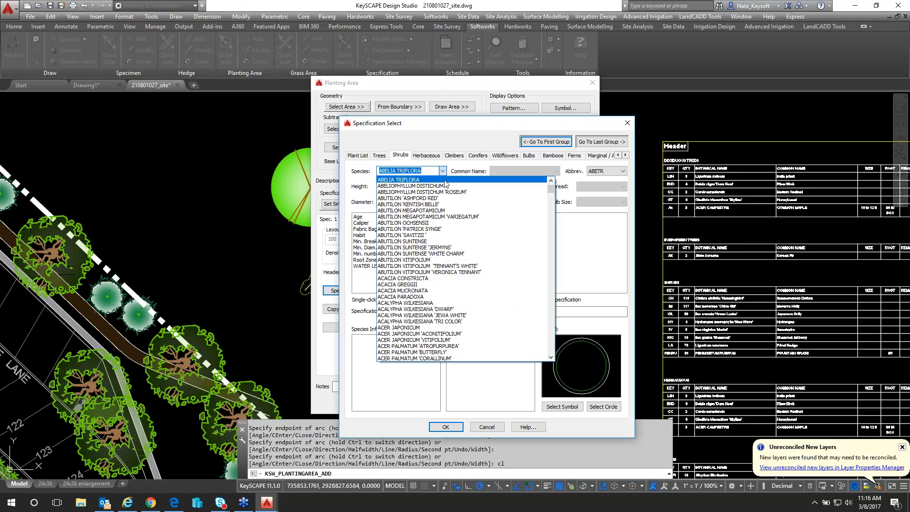
pyautogui.click(435, 241)
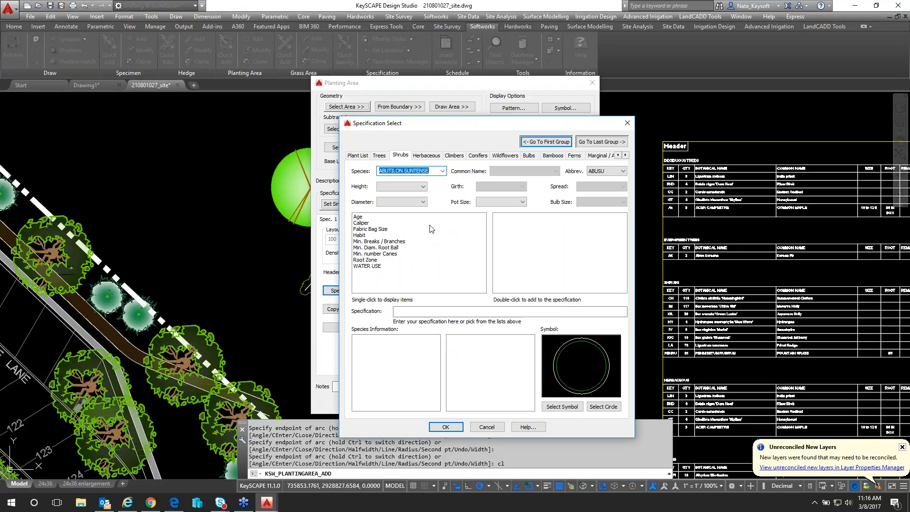
pyautogui.click(443, 172)
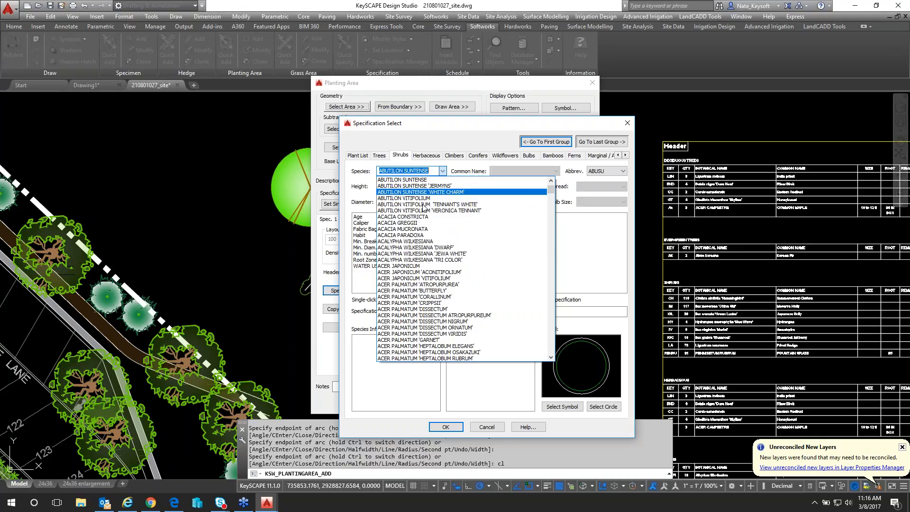
pyautogui.click(403, 260)
pyautogui.click(440, 171)
pyautogui.scroll(-3, 419, 267)
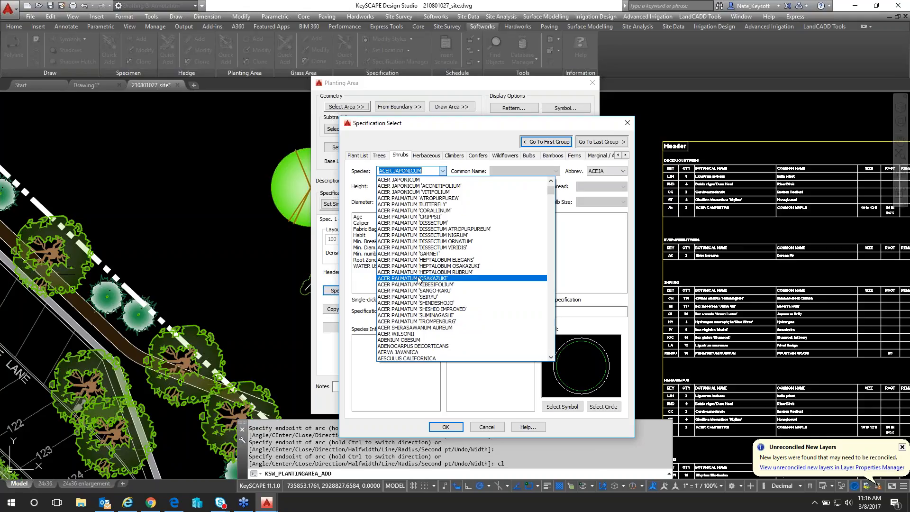
pyautogui.click(420, 273)
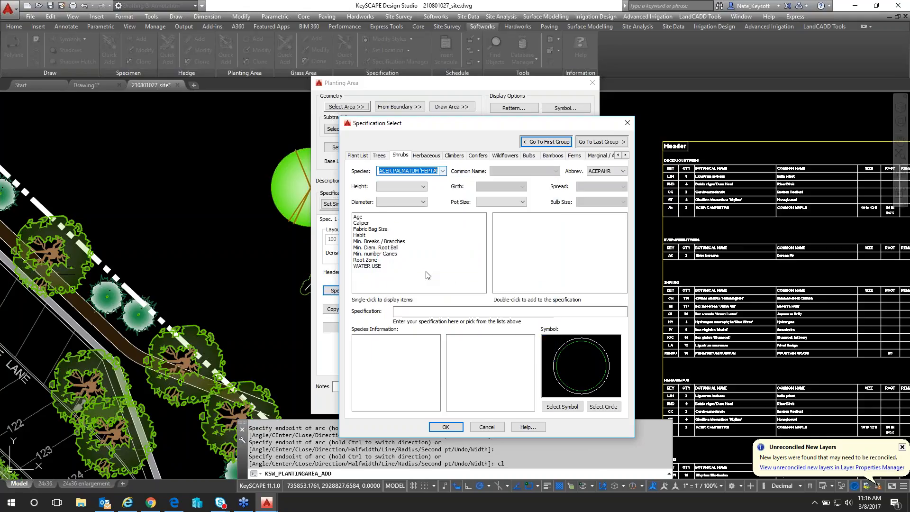
pyautogui.click(442, 172)
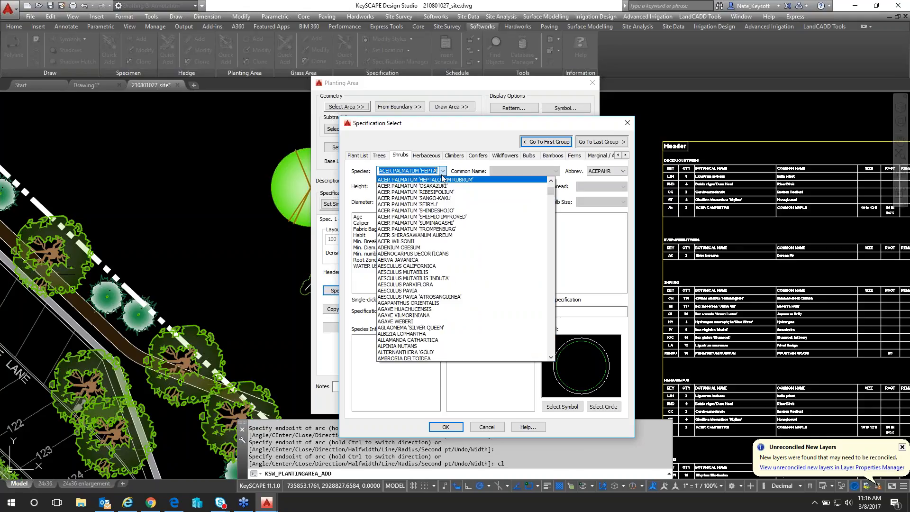
pyautogui.click(403, 322)
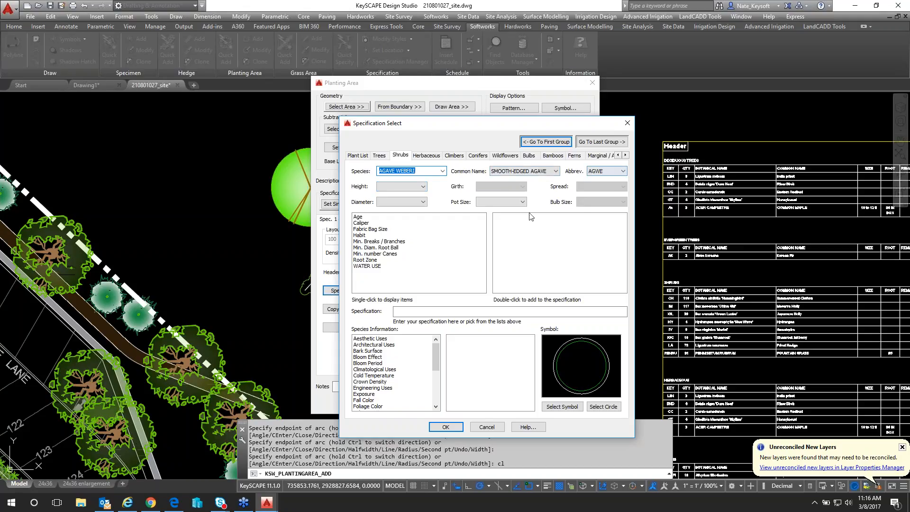
# Step: Specify the agave with diameter 18 IN, pot size #SP2 and MODERATE water use, and accept the specification
pyautogui.click(417, 203)
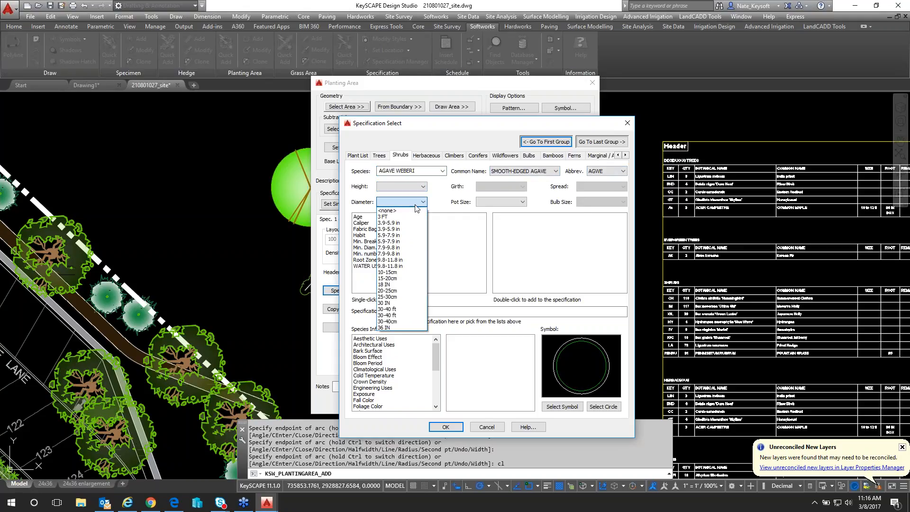
pyautogui.click(393, 284)
pyautogui.click(512, 203)
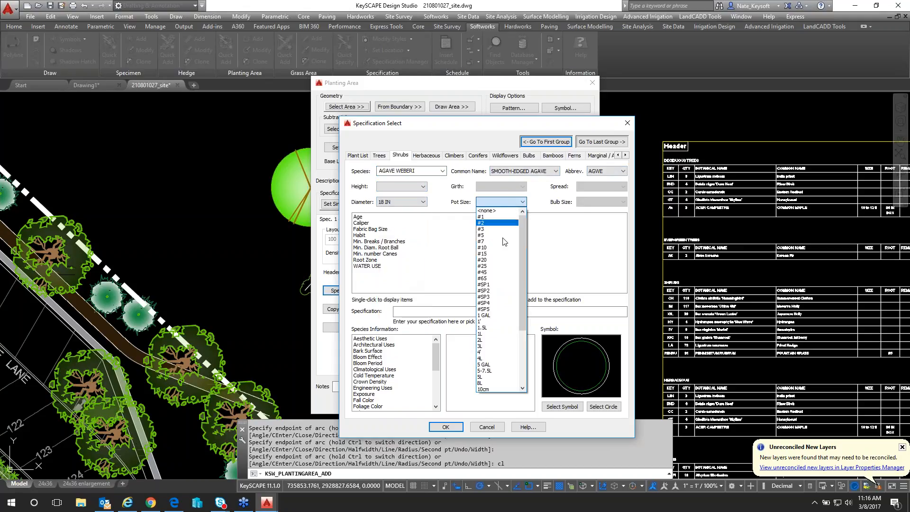
pyautogui.click(496, 291)
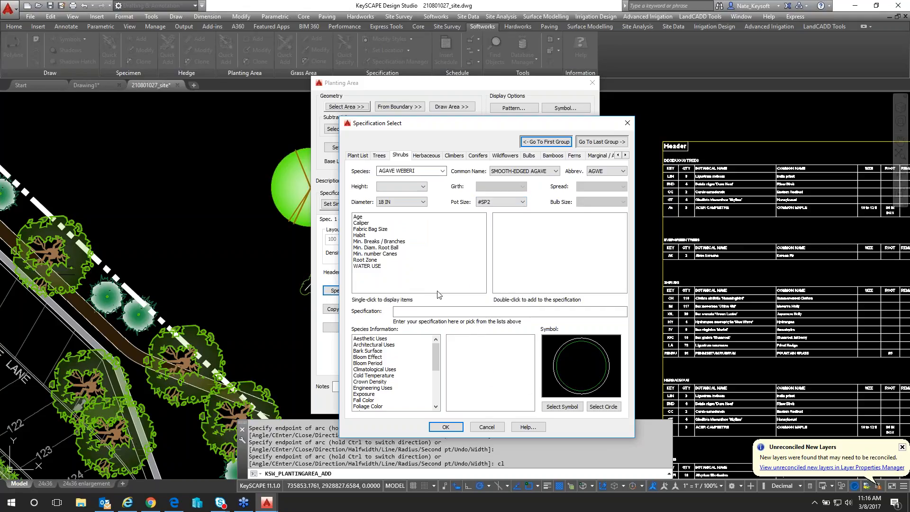
pyautogui.click(371, 267)
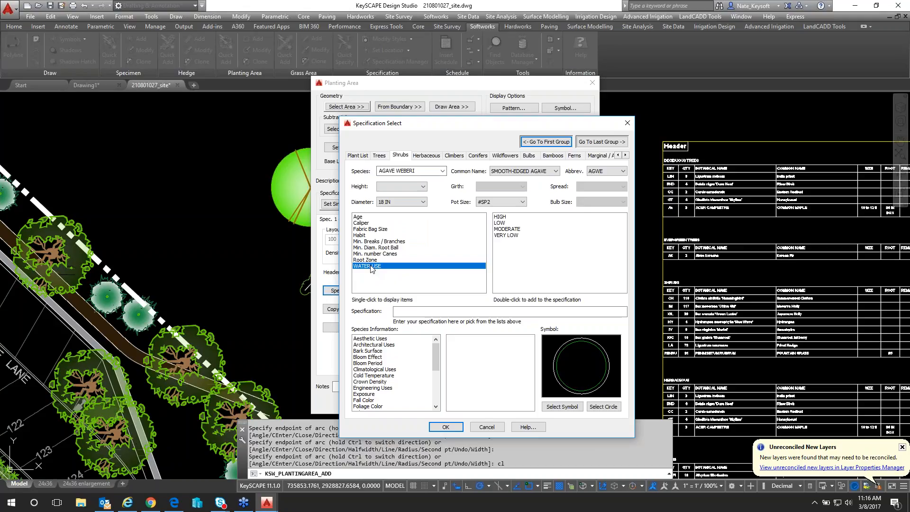
pyautogui.doubleClick(516, 229)
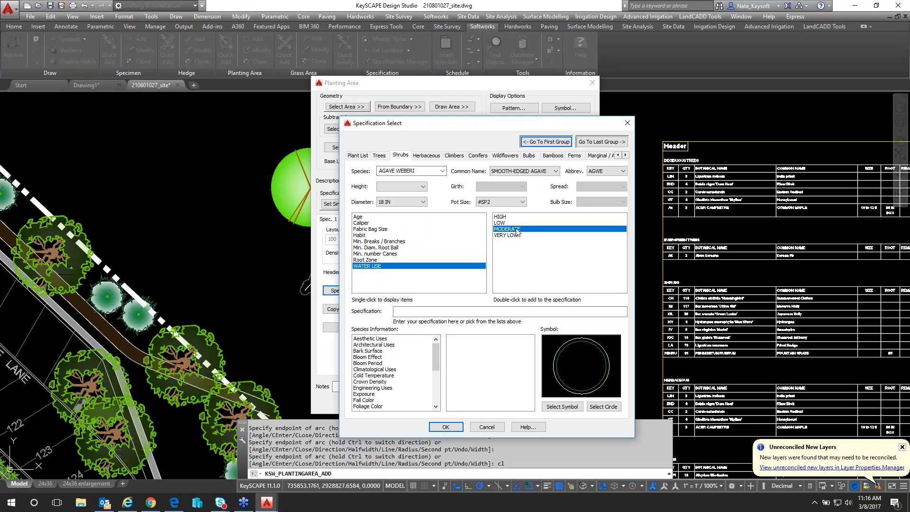
pyautogui.click(445, 427)
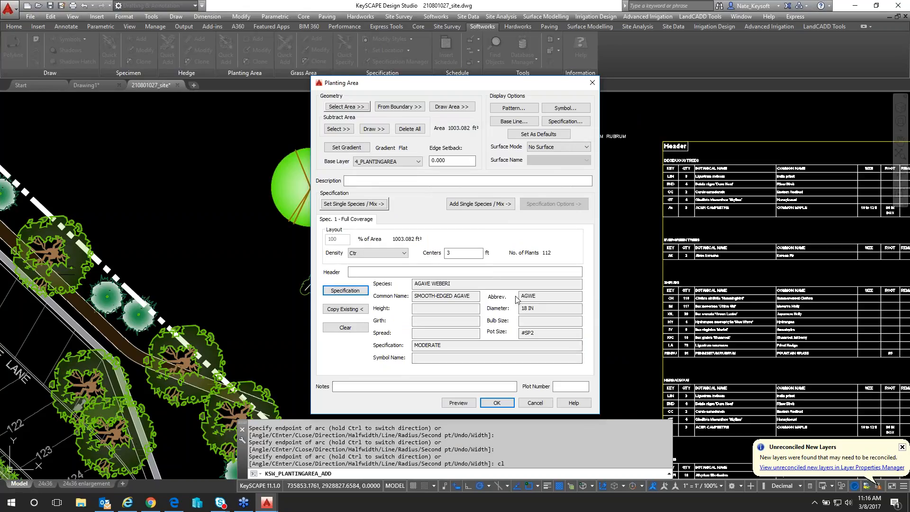
# Step: Preview the planting area in the drawing, examine its edge line up close and return to its settings
pyautogui.click(458, 403)
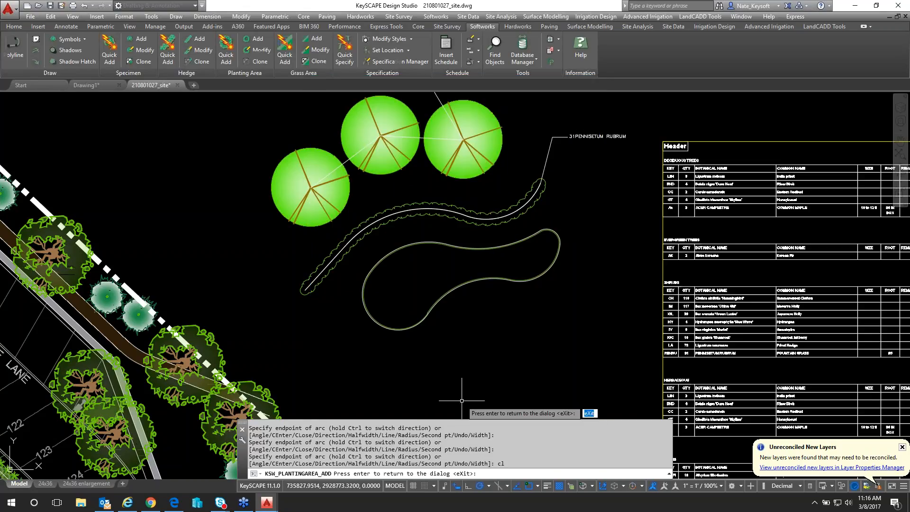
pyautogui.scroll(4, 493, 258)
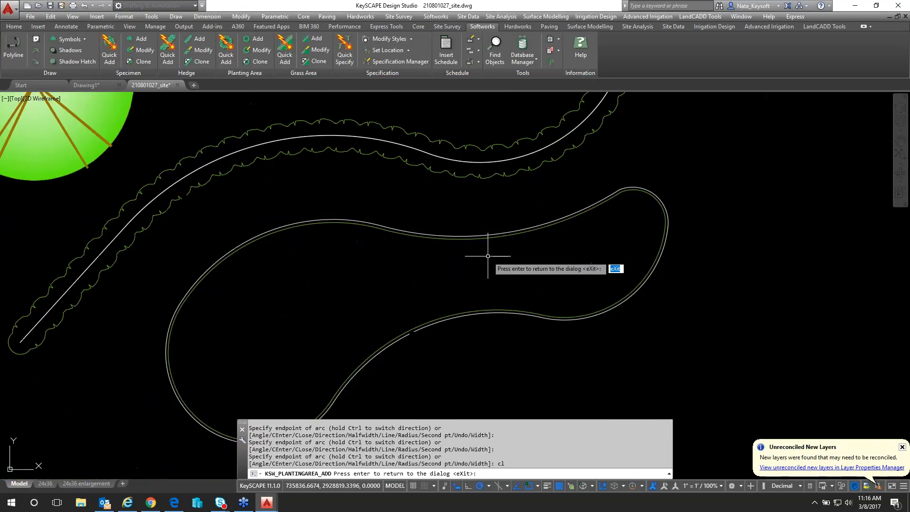
pyautogui.scroll(2, 484, 260)
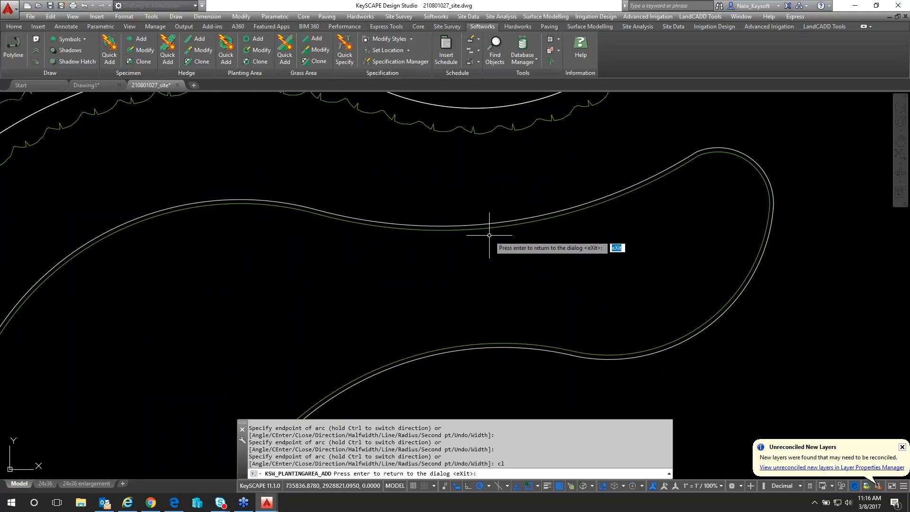
pyautogui.scroll(-2, 489, 247)
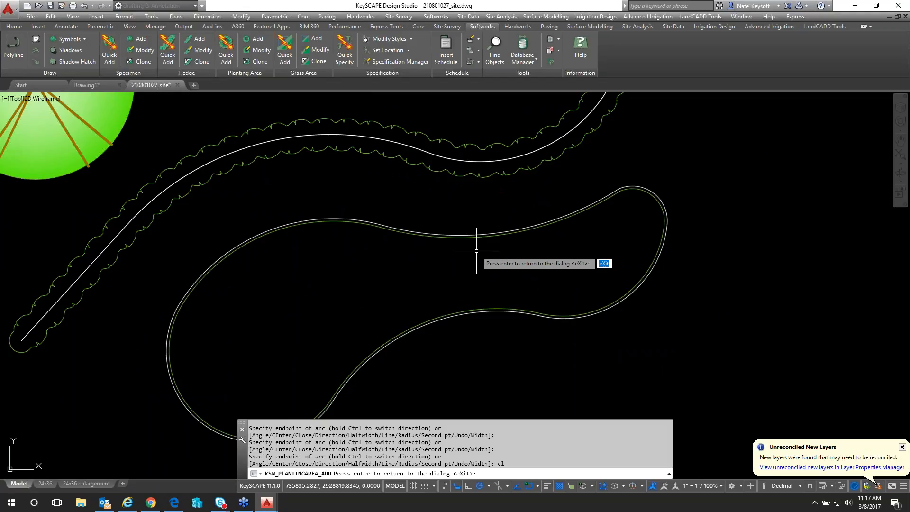
pyautogui.press('Return')
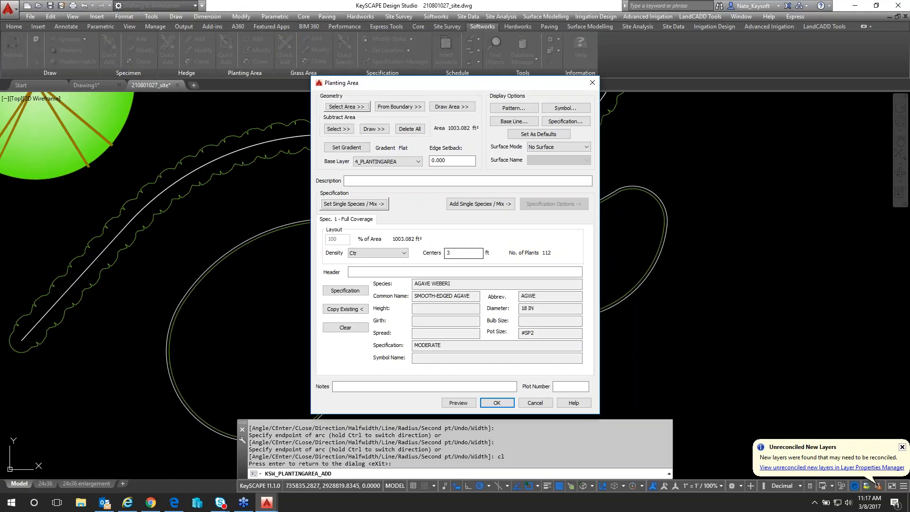
# Step: Set the planting area's edge pattern offset to 0.25 ft and choose the Bubble pattern, using the version already in the drawing
pyautogui.click(508, 110)
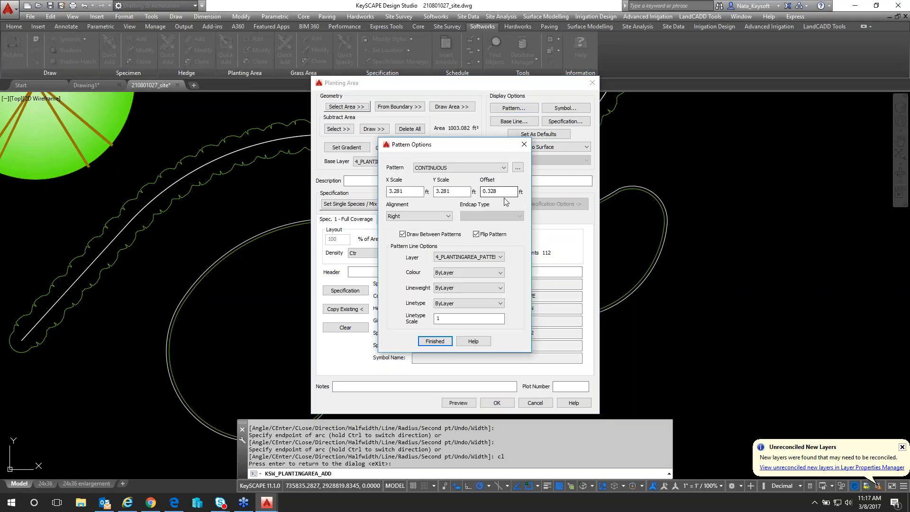
pyautogui.moveTo(508, 192); pyautogui.dragTo(489, 192)
pyautogui.write('25')
pyautogui.click(517, 168)
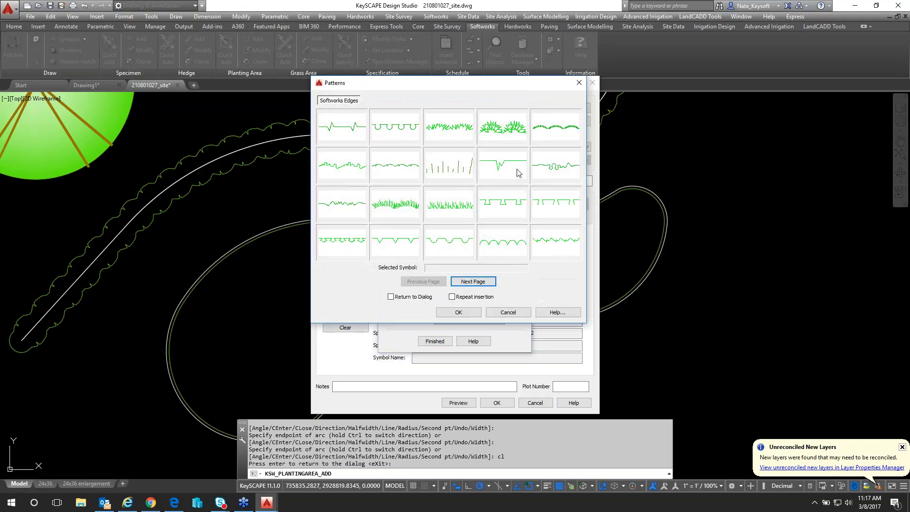
pyautogui.doubleClick(399, 132)
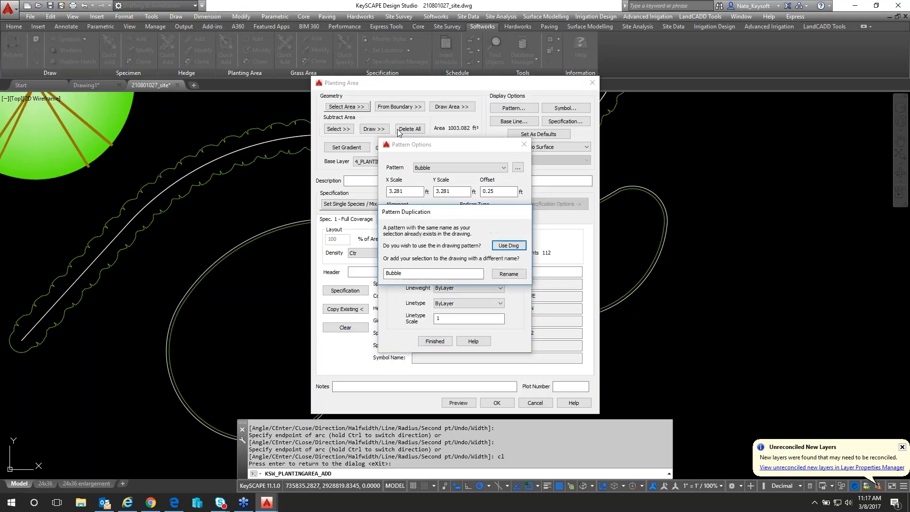
pyautogui.click(510, 245)
# Step: Set the edge pattern's X and Y scale to 3 ft and finish the pattern options
pyautogui.doubleClick(389, 192)
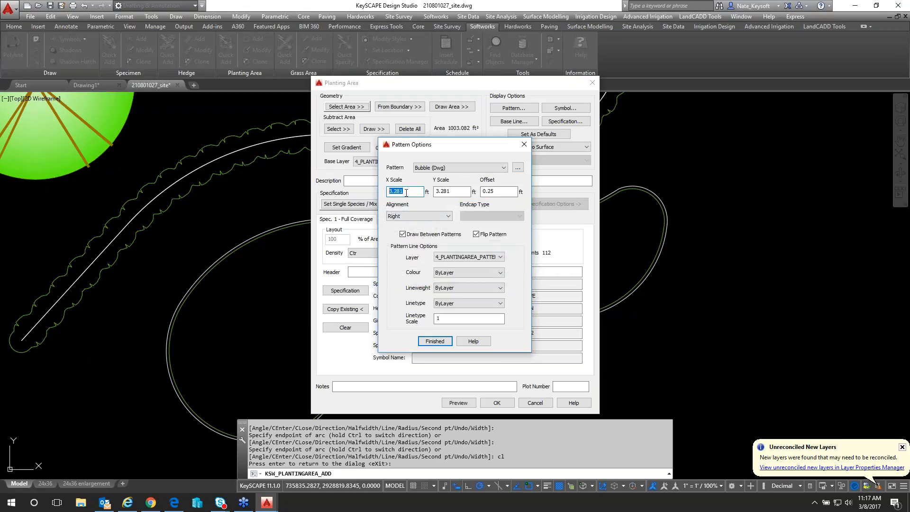
pyautogui.write('3')
pyautogui.press('Tab')
pyautogui.write('3')
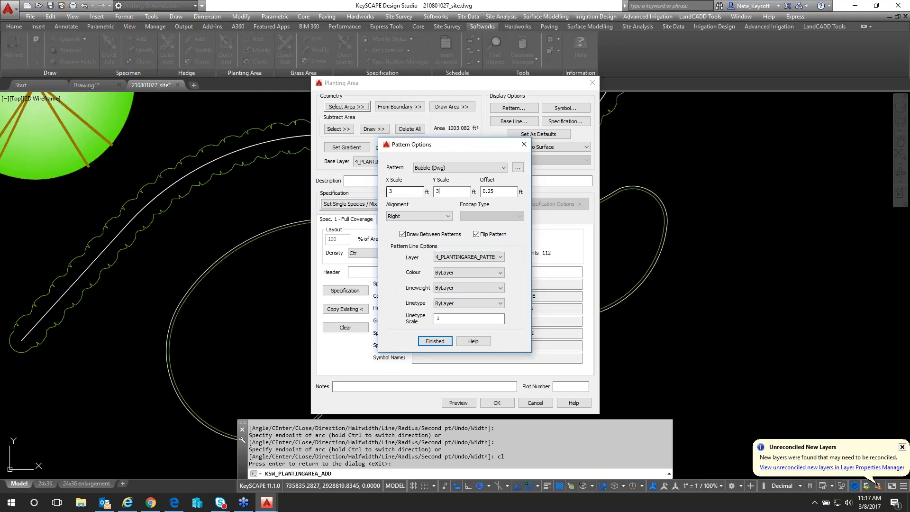
pyautogui.click(433, 342)
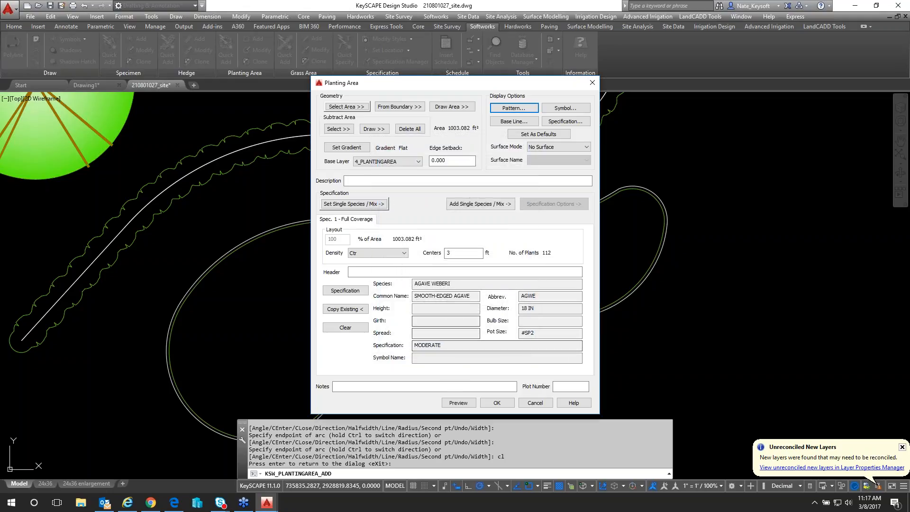
# Step: Preview the planting area's Bubble edge pattern, reduce its X and Y scale, and preview the area again
pyautogui.click(458, 402)
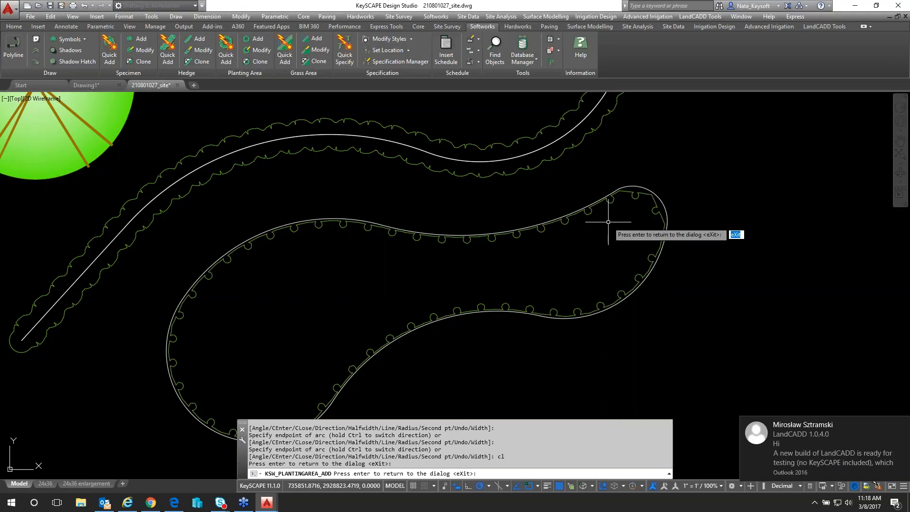
pyautogui.press('Return')
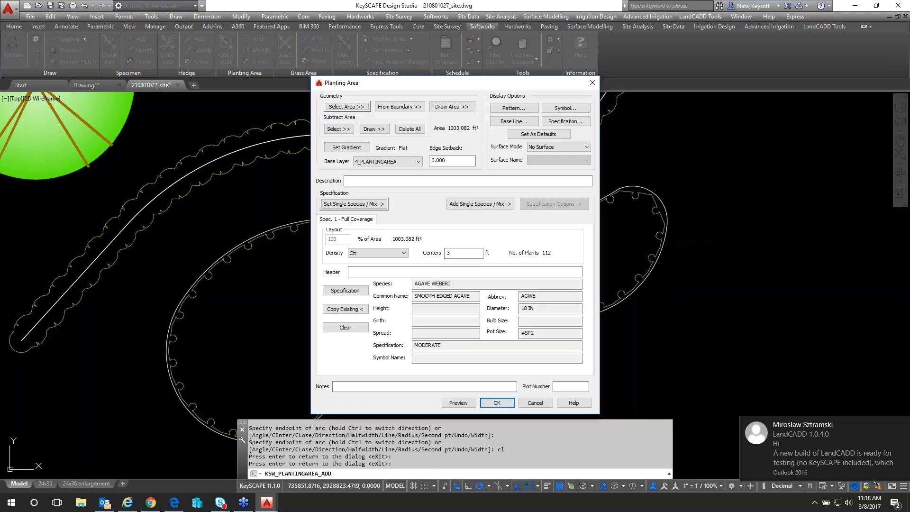
pyautogui.click(514, 108)
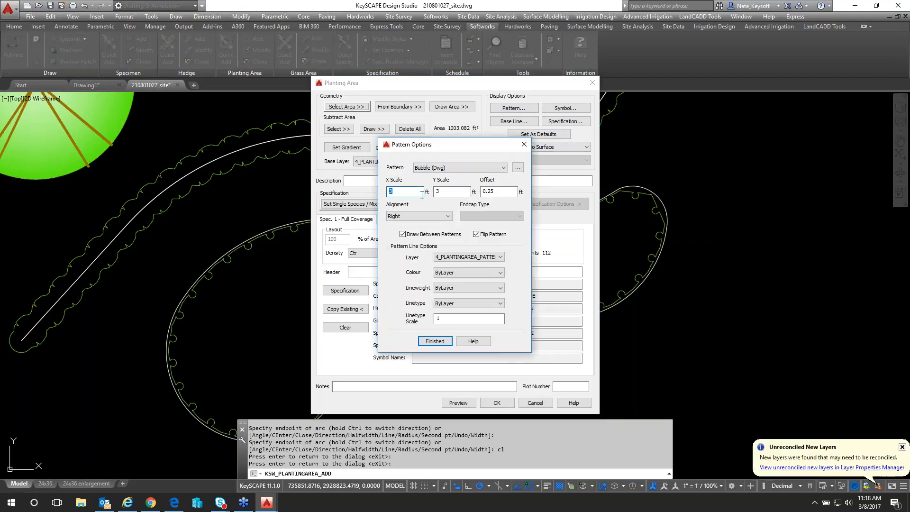
pyautogui.press('Tab')
pyautogui.click(434, 341)
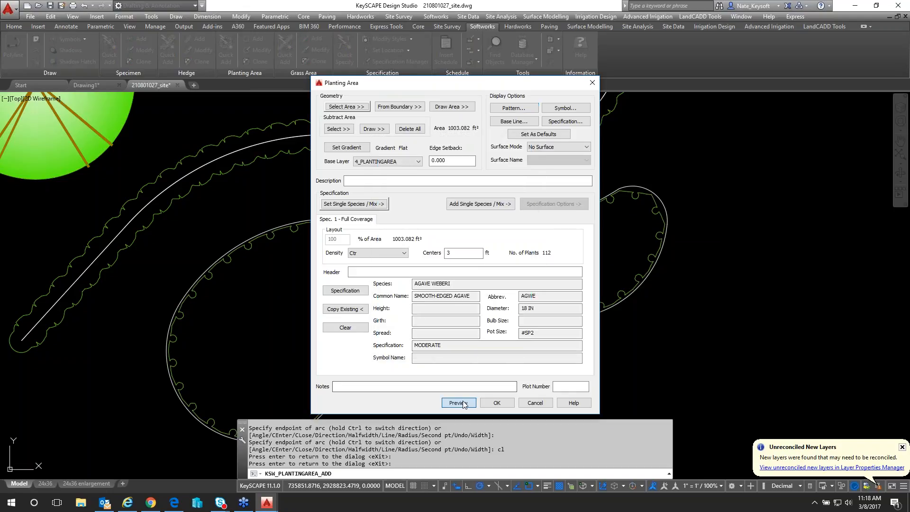
pyautogui.click(459, 402)
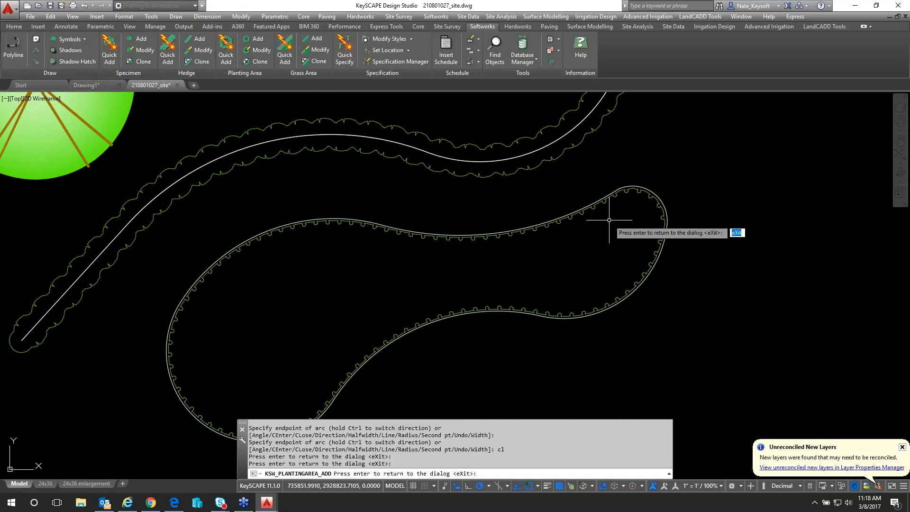
pyautogui.press('Return')
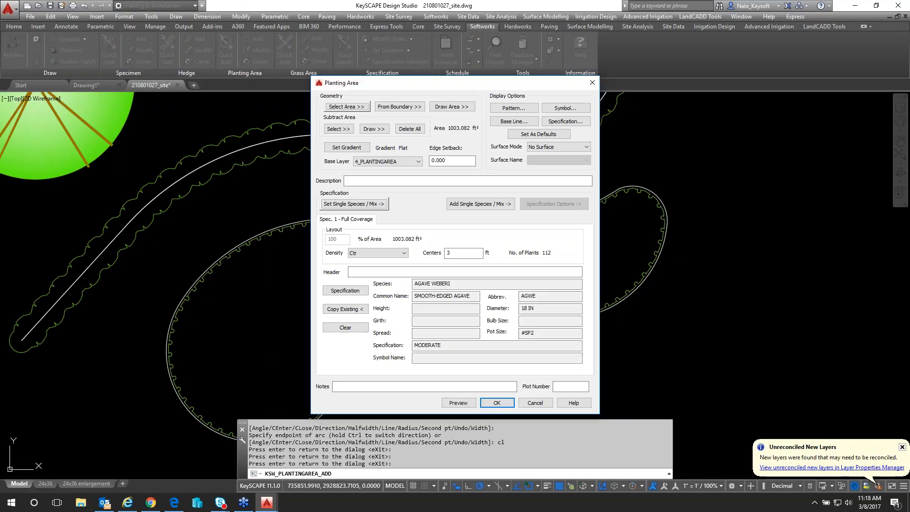
# Step: Accept the planting area and place its Agave weberi label above its right end, with a leader from inside the area
pyautogui.click(497, 403)
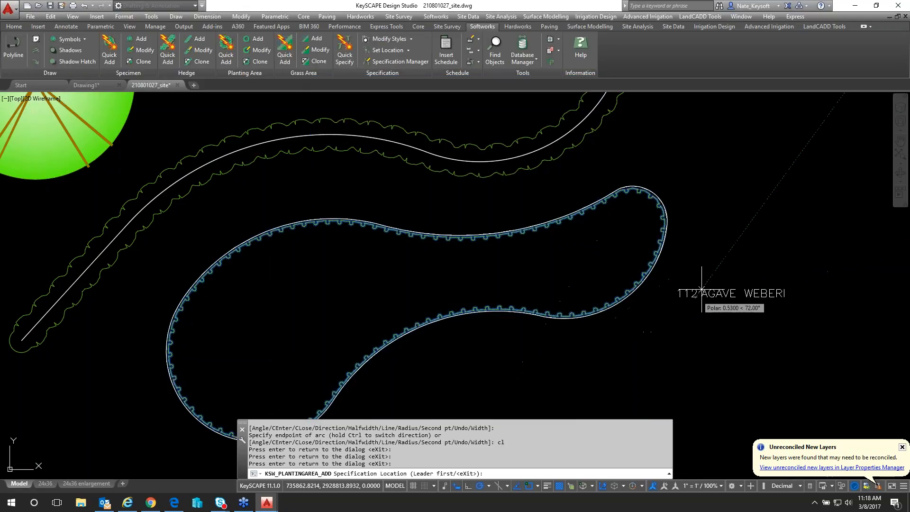
pyautogui.scroll(-2, 732, 235)
pyautogui.moveTo(732, 236); pyautogui.dragTo(570, 287, button='middle')
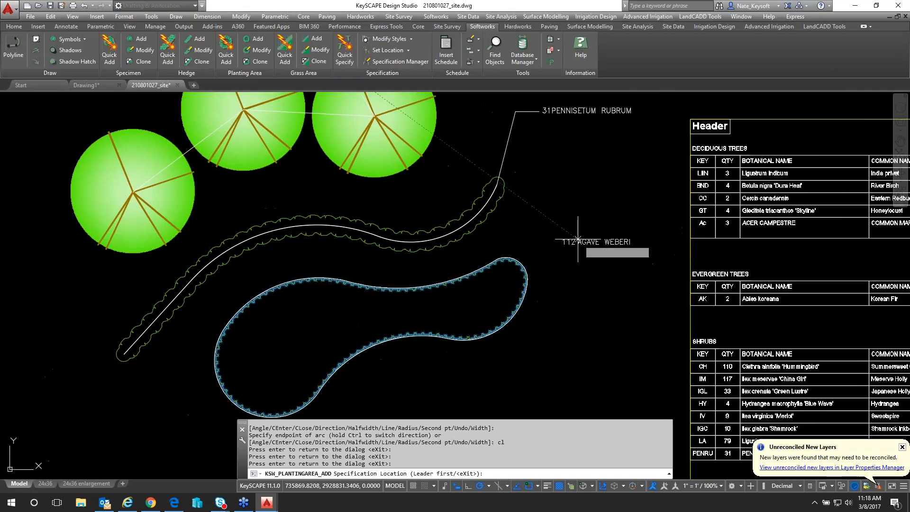
pyautogui.click(568, 226)
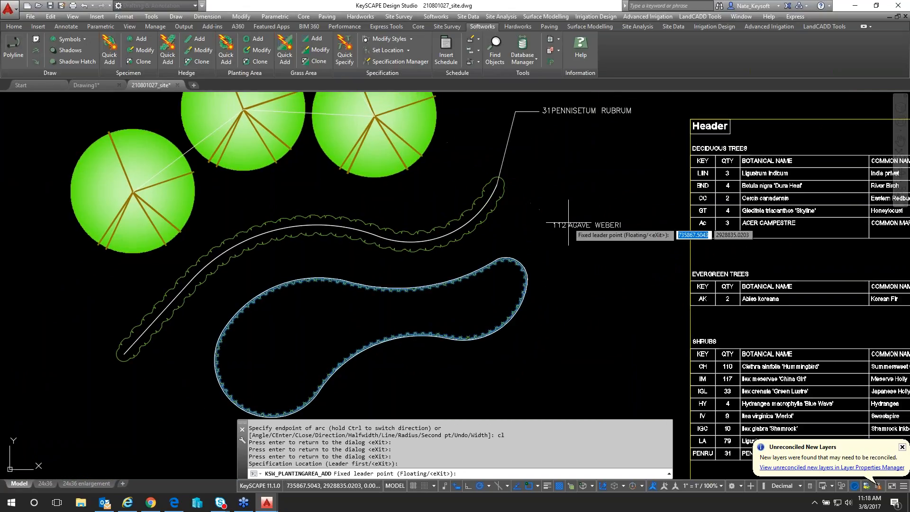
pyautogui.click(502, 283)
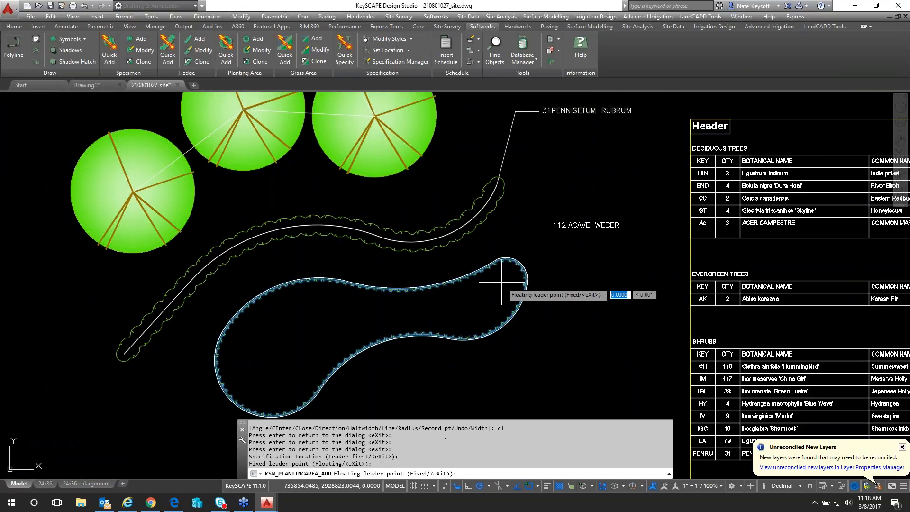
pyautogui.click(527, 225)
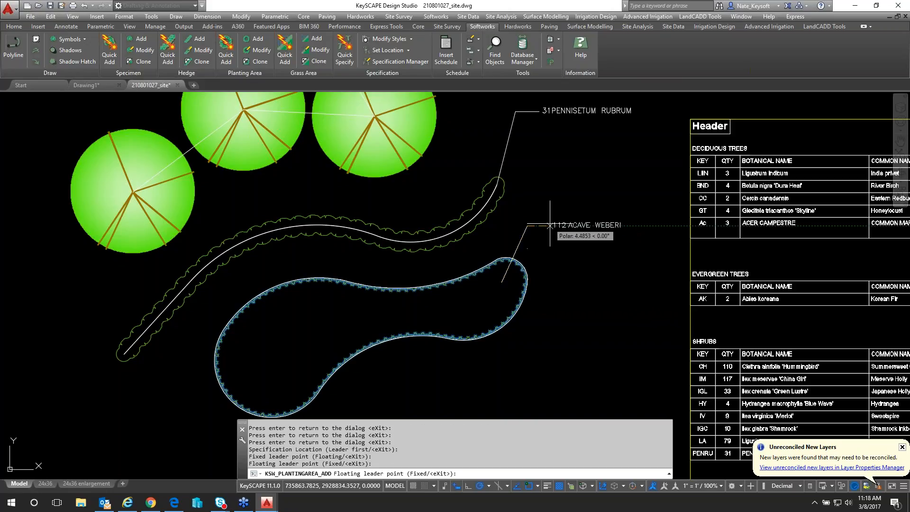
pyautogui.click(550, 226)
pyautogui.press('Return')
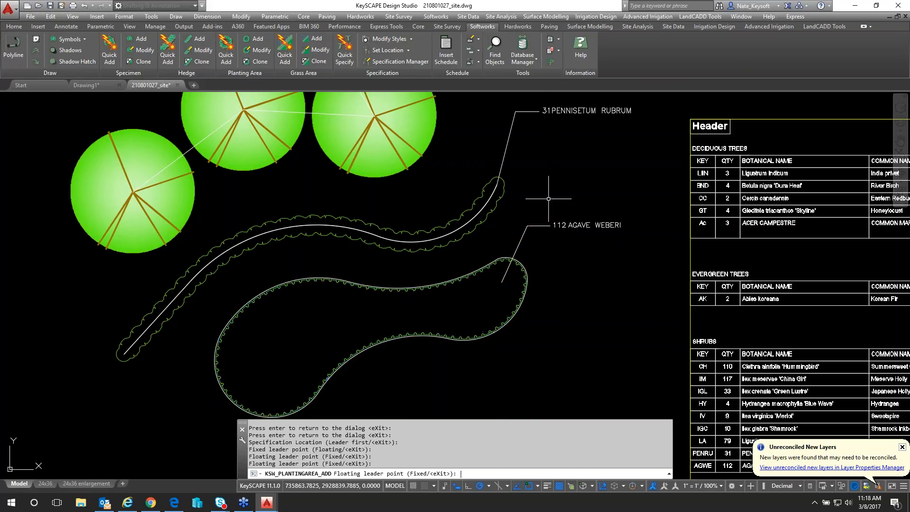
# Step: Examine the new trees, hedge and planting area together with their entries in the plant schedule
pyautogui.scroll(-2, 599, 260)
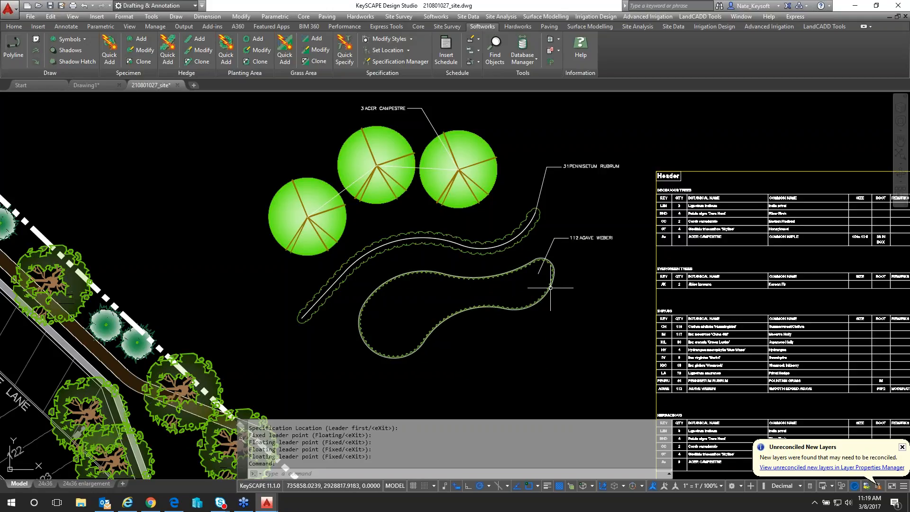
pyautogui.click(472, 172)
pyautogui.moveTo(576, 314); pyautogui.dragTo(462, 296, button='middle')
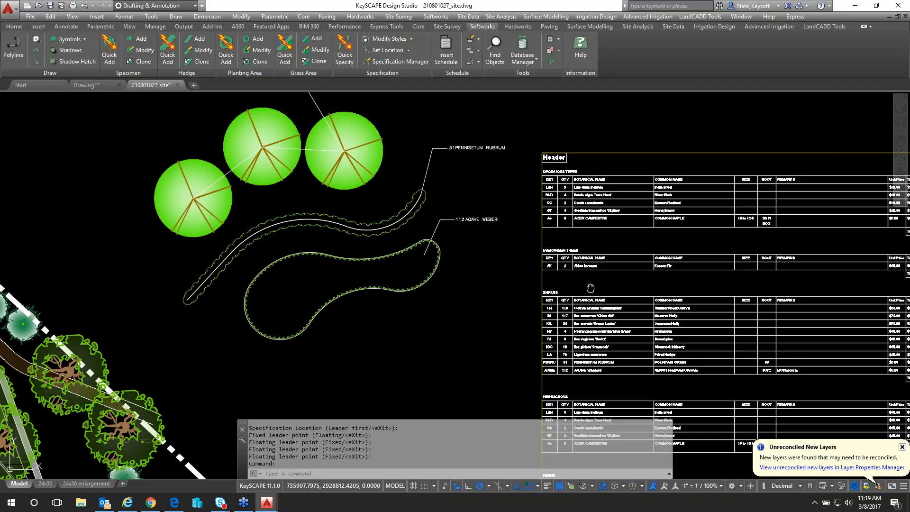
pyautogui.moveTo(591, 288); pyautogui.dragTo(585, 273, button='middle')
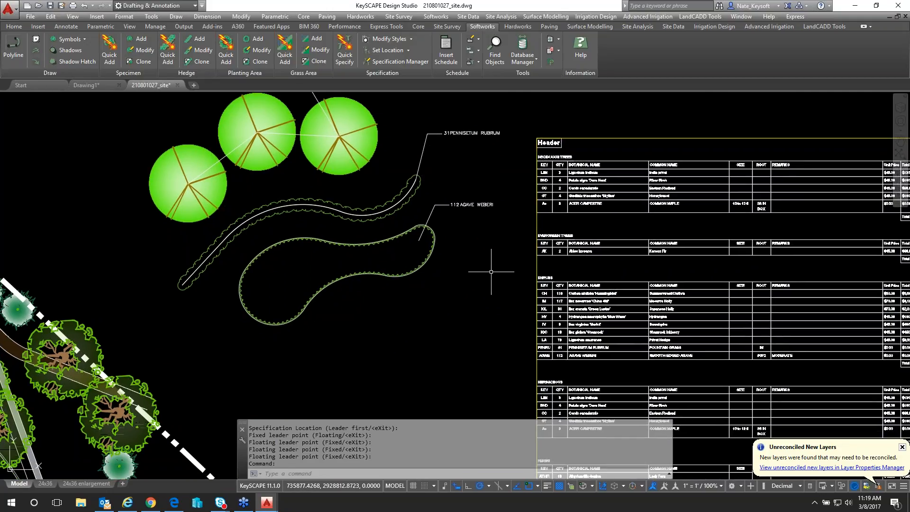
pyautogui.moveTo(491, 272)
pyautogui.mouseDown(button='middle')
pyautogui.moveTo(520, 303)
pyautogui.moveTo(589, 341)
pyautogui.mouseUp(button='middle')
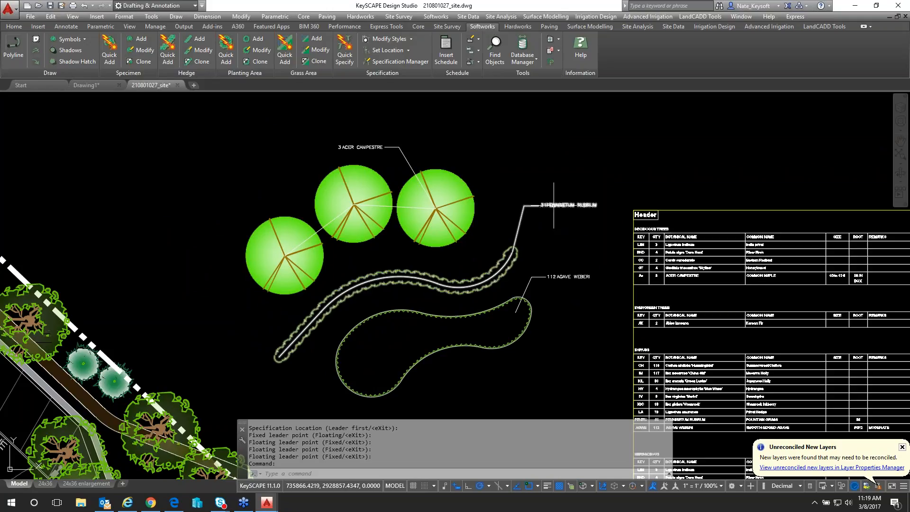
# Step: Open the KeySOFTWORKS Standard specification style for modification and select its Species cell, keeping the hedge label in view
pyautogui.scroll(4, 558, 205)
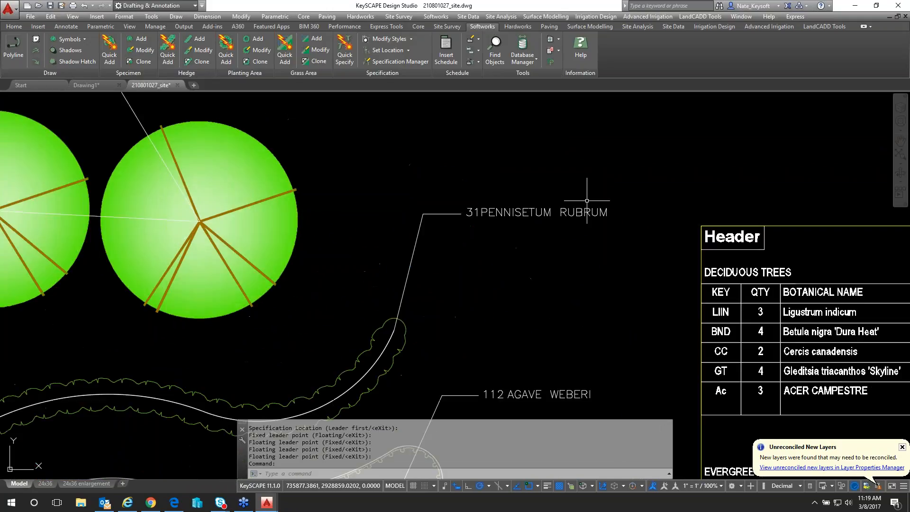
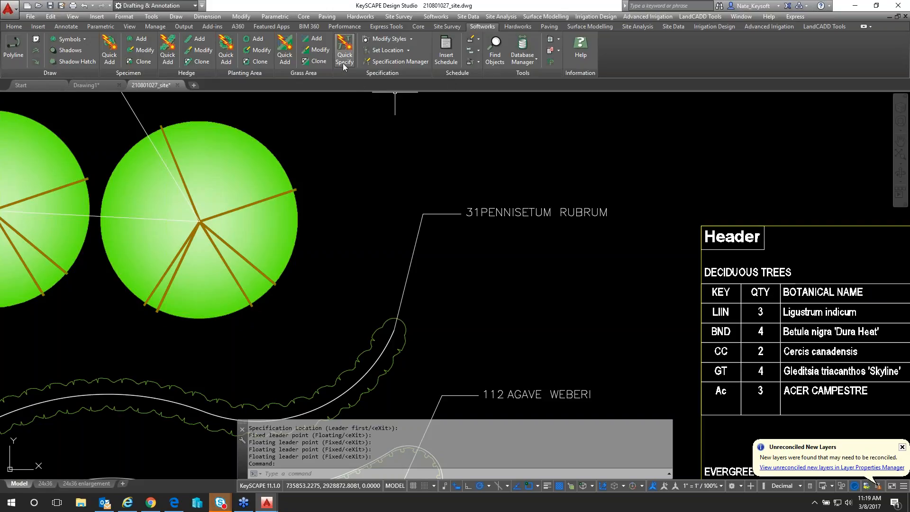
pyautogui.click(387, 39)
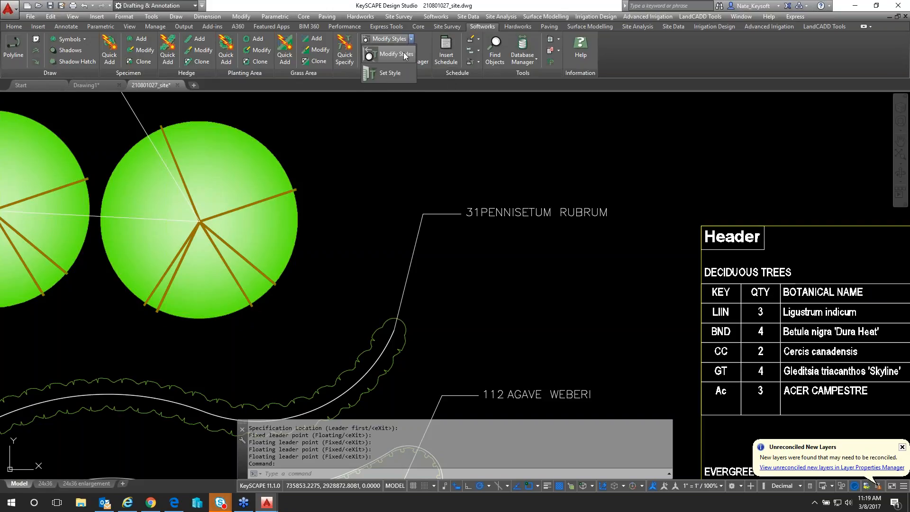
pyautogui.click(405, 53)
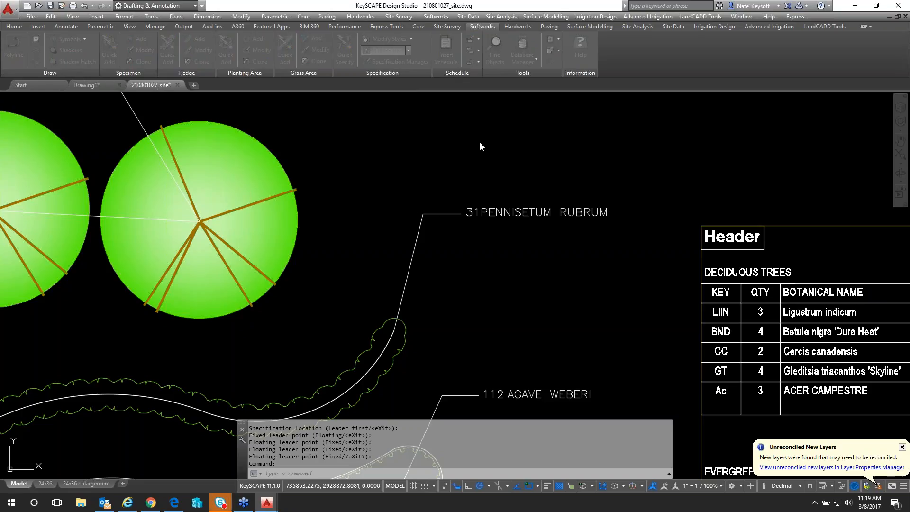
pyautogui.moveTo(618, 104); pyautogui.dragTo(447, 134)
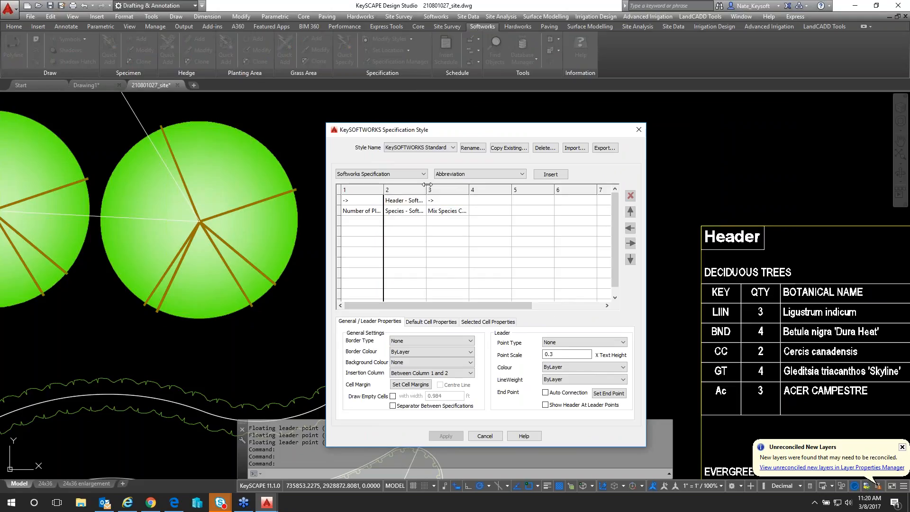
pyautogui.moveTo(448, 135); pyautogui.dragTo(714, 132)
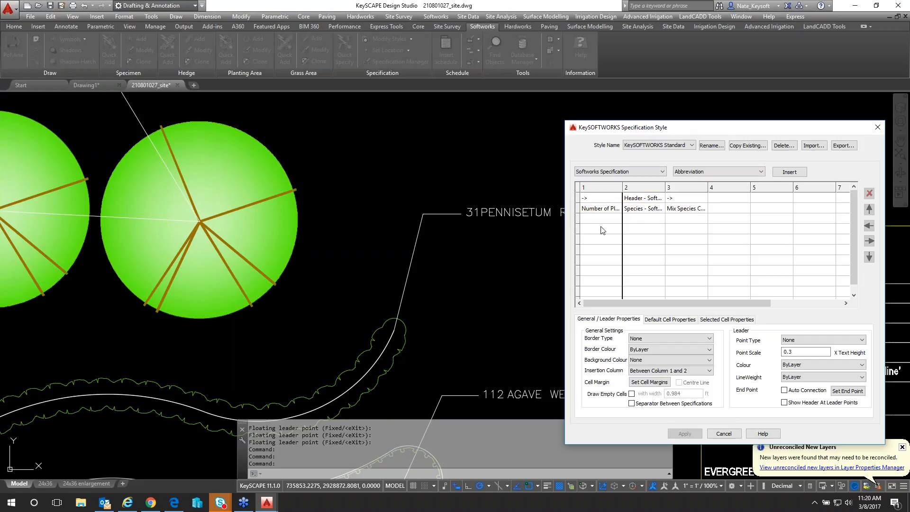
pyautogui.click(602, 211)
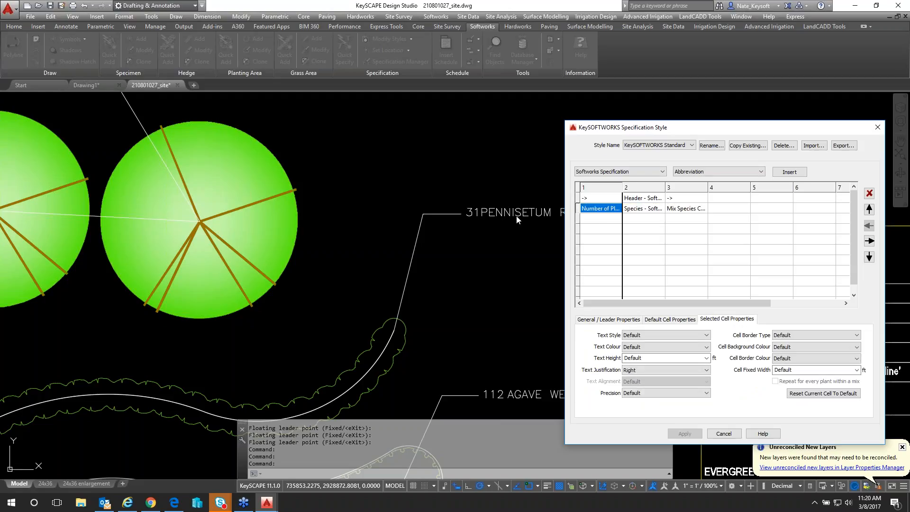
pyautogui.click(645, 213)
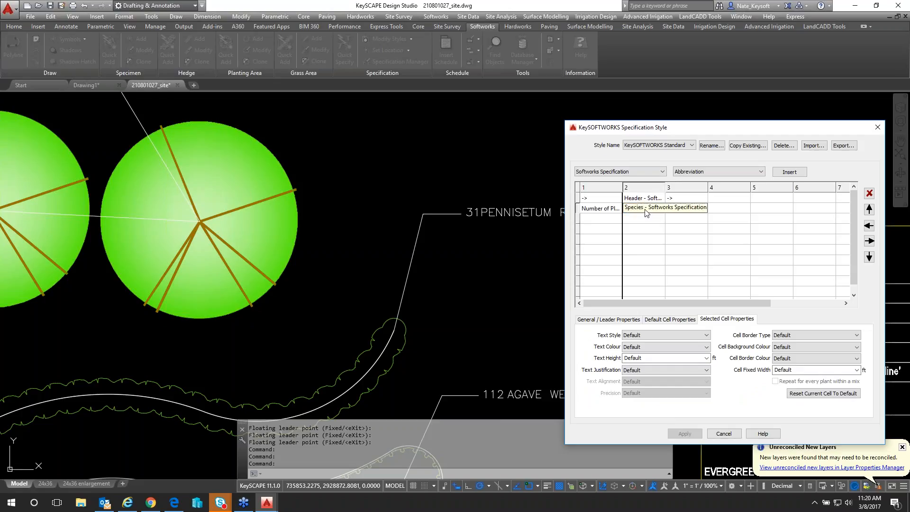
pyautogui.moveTo(645, 130)
pyautogui.mouseDown()
pyautogui.moveTo(708, 124)
pyautogui.moveTo(624, 144)
pyautogui.moveTo(612, 128)
pyautogui.mouseUp()
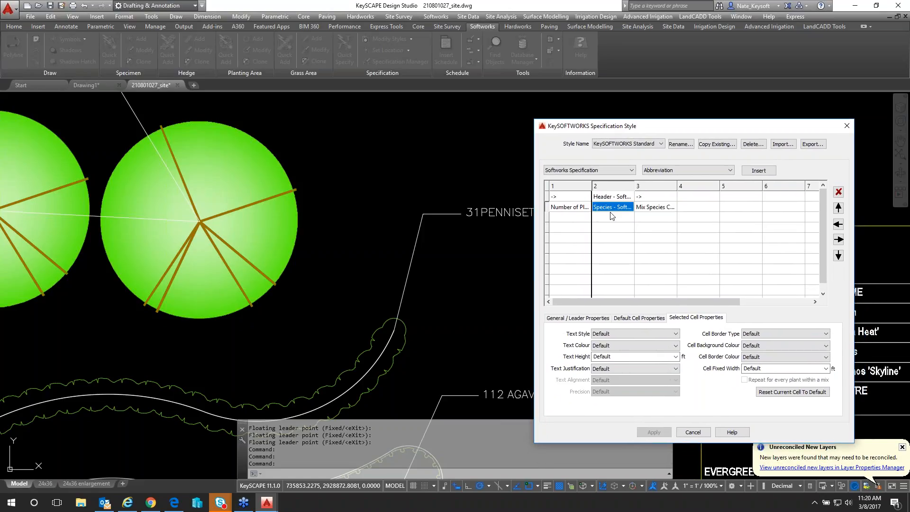
# Step: Overwrite the Species cell with the Softworks Specification field Abbreviation, apply the style, close it and check the plant labels in the drawing
pyautogui.click(628, 171)
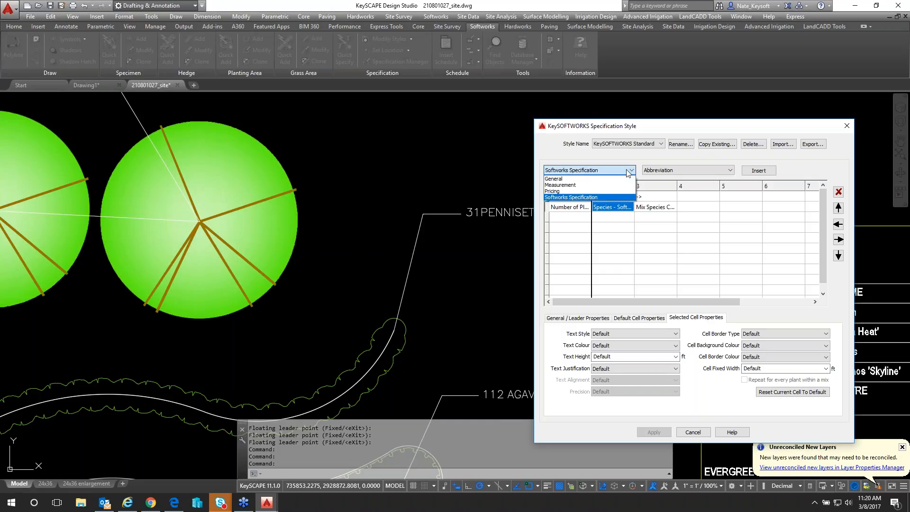
pyautogui.click(565, 198)
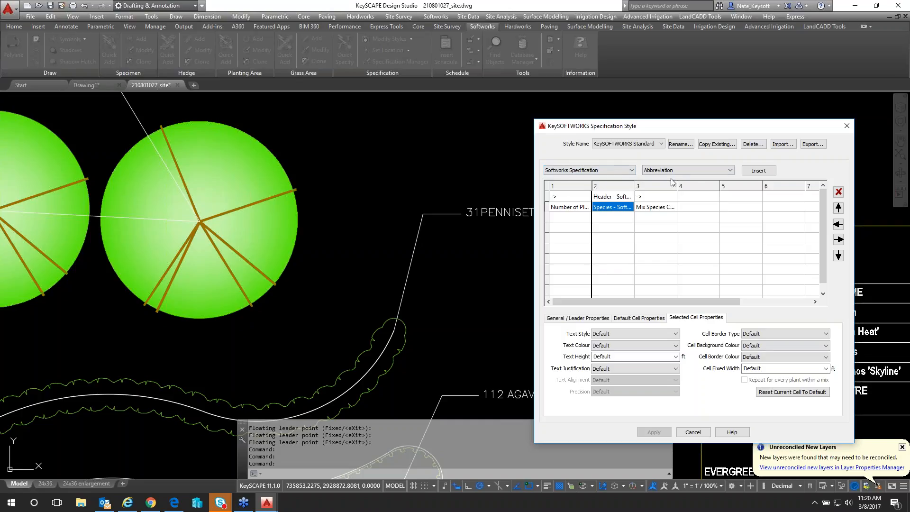
pyautogui.click(692, 169)
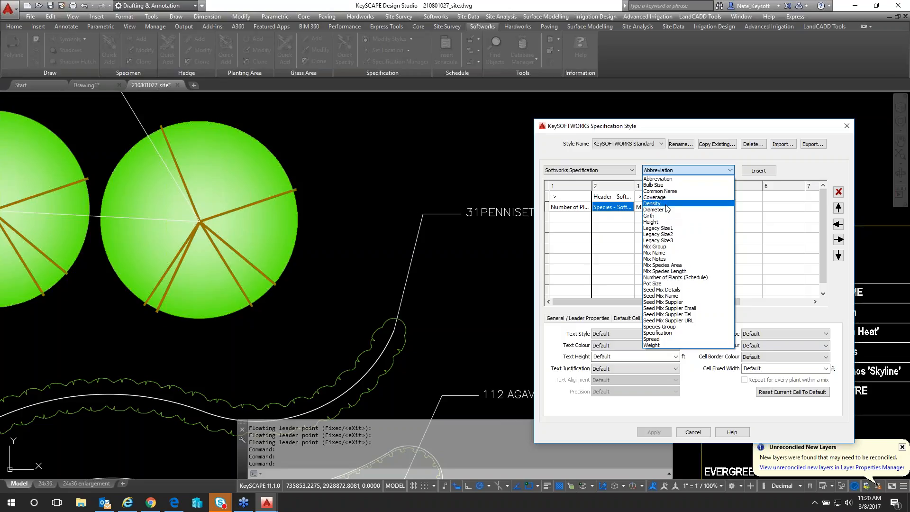
pyautogui.click(668, 180)
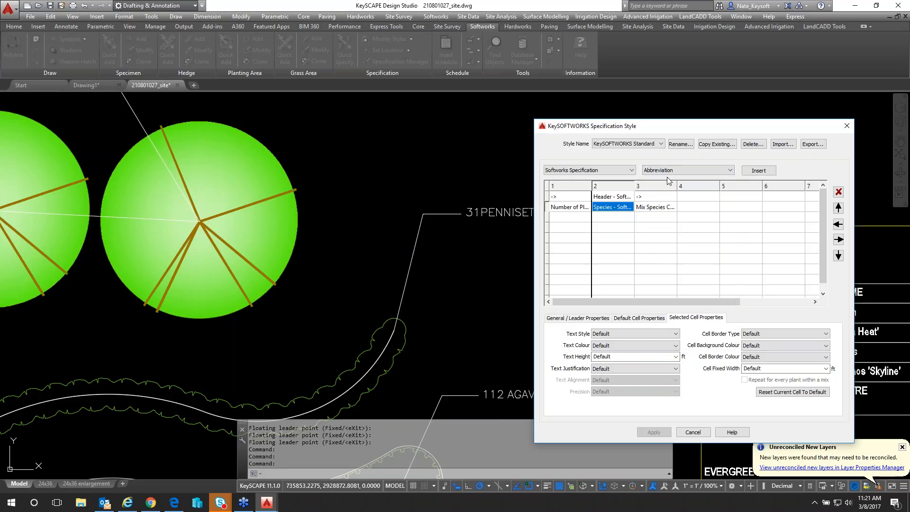
pyautogui.click(759, 173)
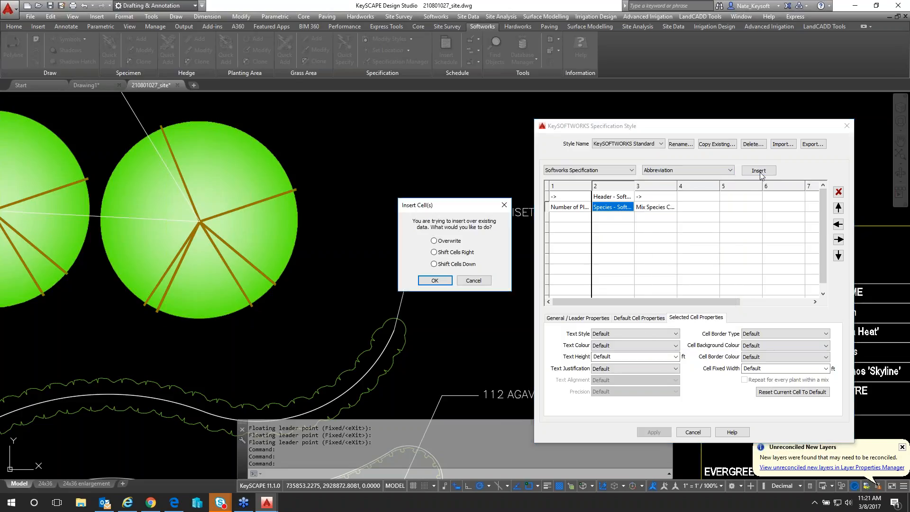
pyautogui.click(434, 242)
pyautogui.click(434, 280)
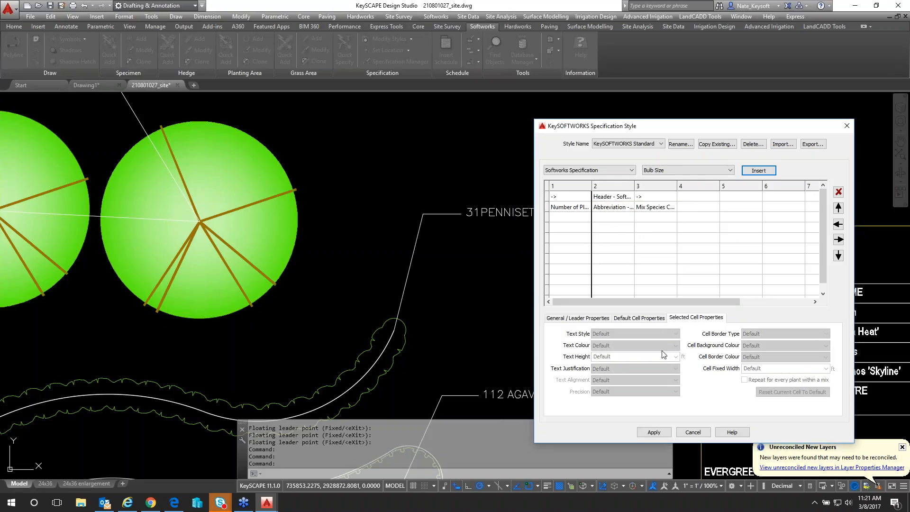
pyautogui.click(654, 432)
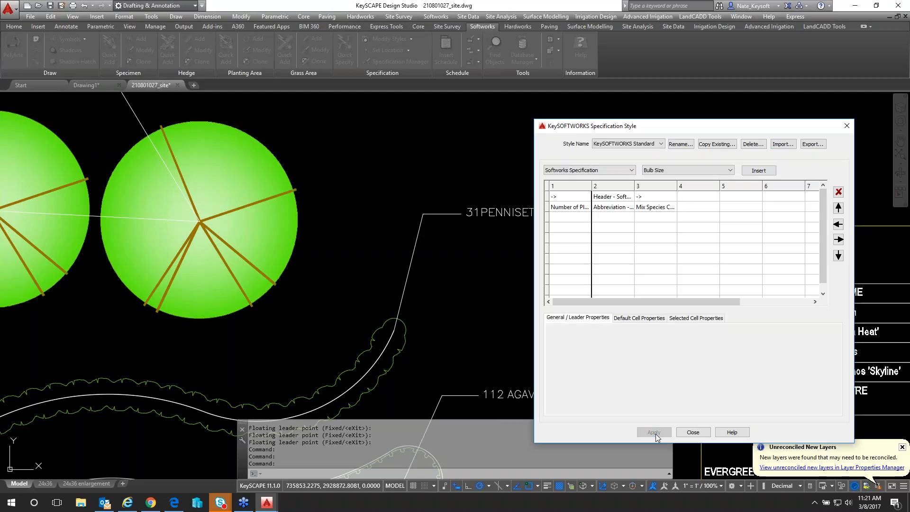
pyautogui.click(693, 433)
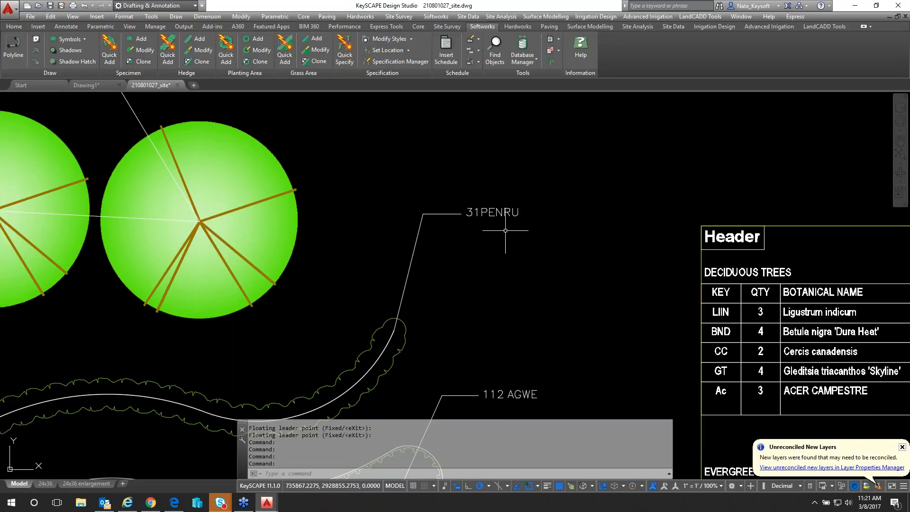
pyautogui.scroll(-2, 505, 230)
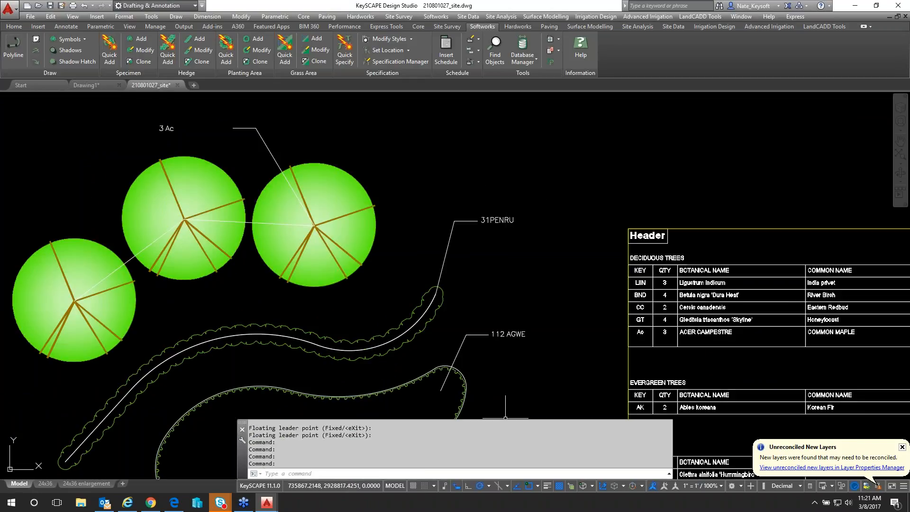
pyautogui.moveTo(505, 419); pyautogui.dragTo(505, 449)
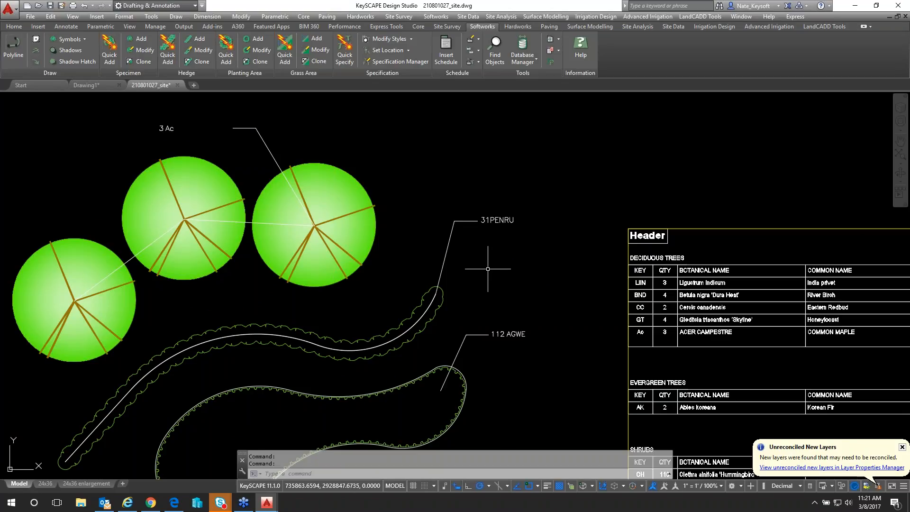
# Step: Open the KeySOFTWORKS Standard specification style for modification and try the Underlined border type before returning it to None
pyautogui.click(384, 39)
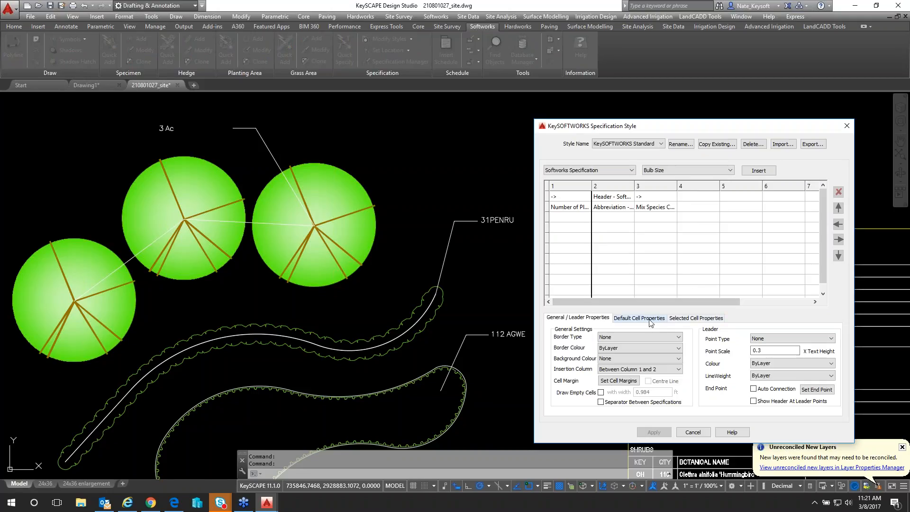
pyautogui.click(648, 338)
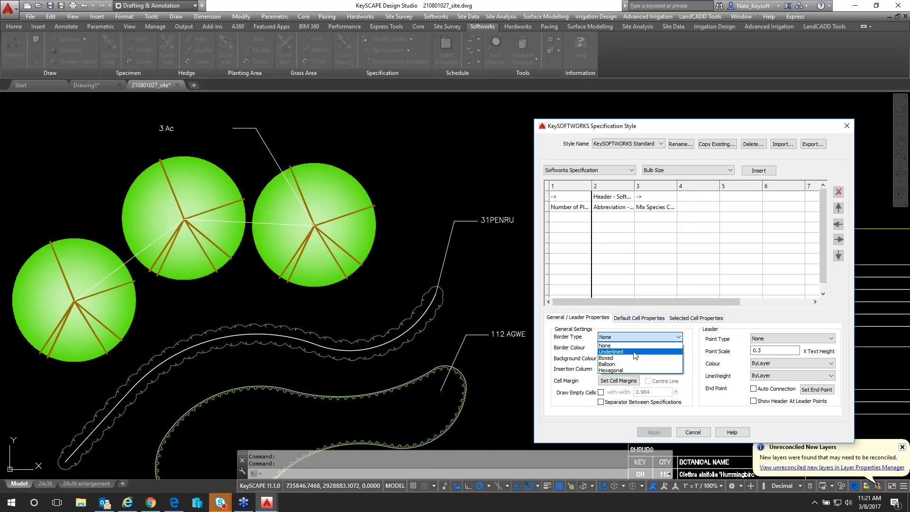
pyautogui.click(633, 351)
pyautogui.click(637, 339)
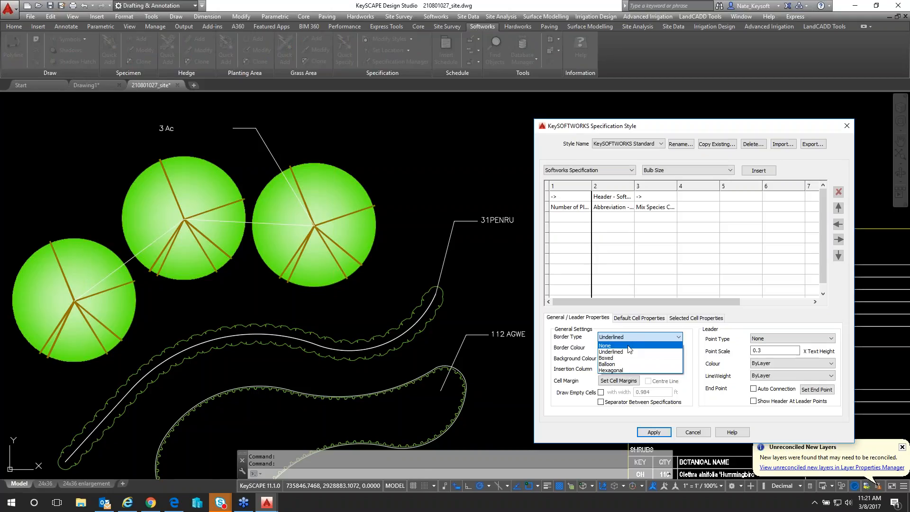
# Step: Set the style's default cell text height to 1.5 ft, apply the change and close the style
pyautogui.click(636, 319)
pyautogui.click(636, 321)
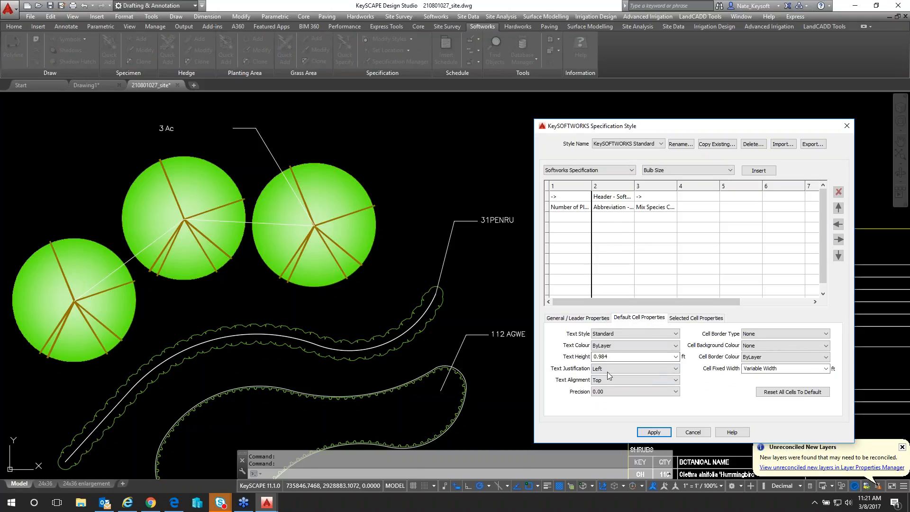
pyautogui.moveTo(609, 357); pyautogui.dragTo(565, 360)
pyautogui.write('1.5')
pyautogui.click(659, 432)
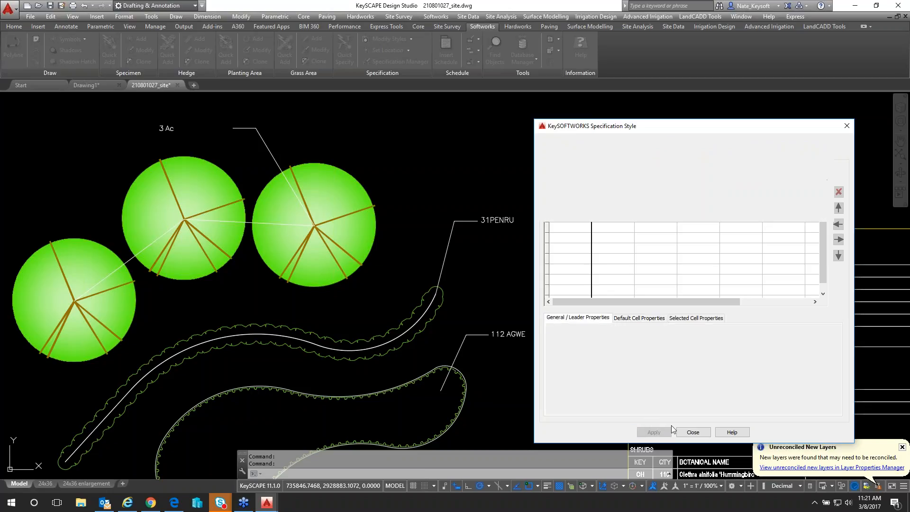
pyautogui.click(693, 432)
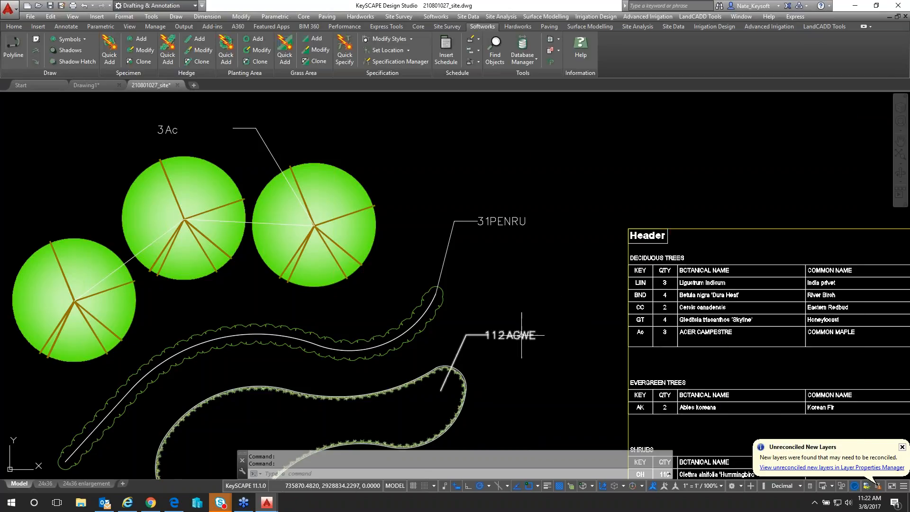
# Step: Shorten the horizontal leader segment of the Agave weberi label so it ends just before the enlarged text
pyautogui.click(520, 335)
pyautogui.scroll(4, 520, 332)
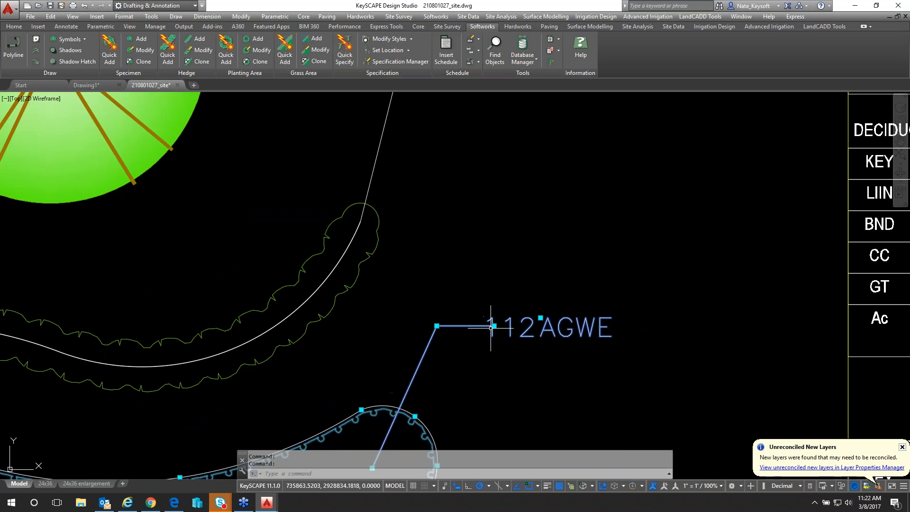
pyautogui.click(494, 326)
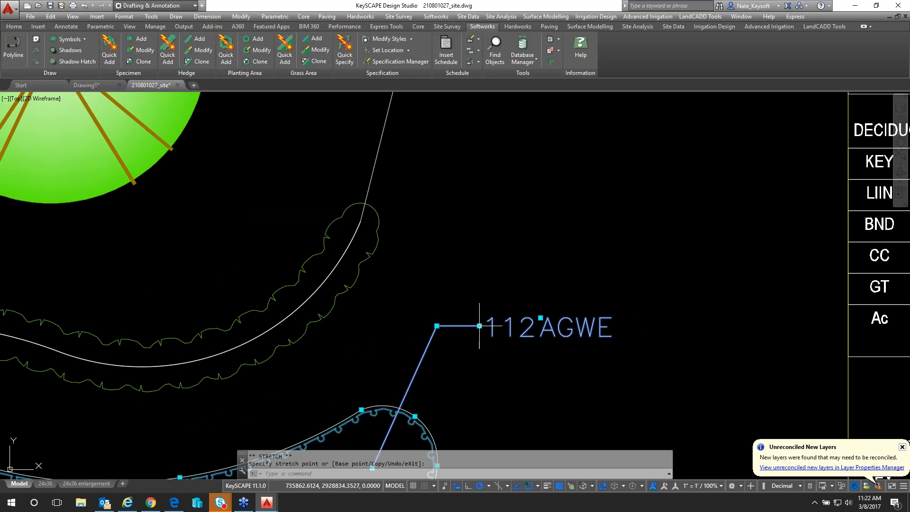
pyautogui.press('Escape')
pyautogui.scroll(-5, 509, 304)
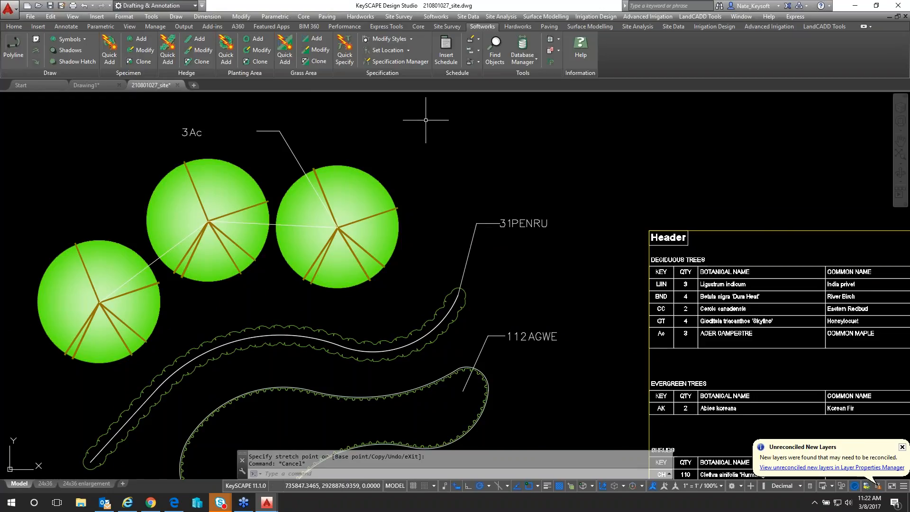
# Step: Export the KeySOFTWORKS Standard specification style to the Styles folder, naming the file with the author's first name (possessive) followed by "Style_2"
pyautogui.click(383, 40)
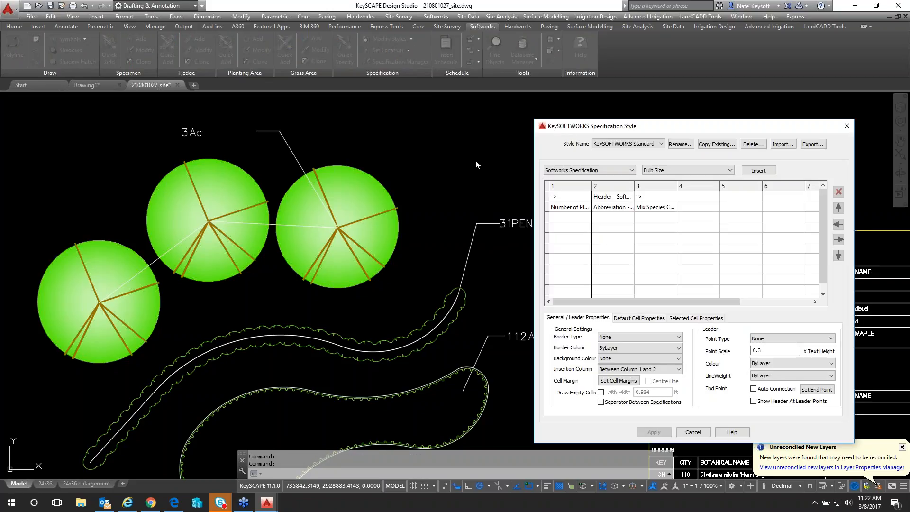
pyautogui.moveTo(568, 126); pyautogui.dragTo(535, 122)
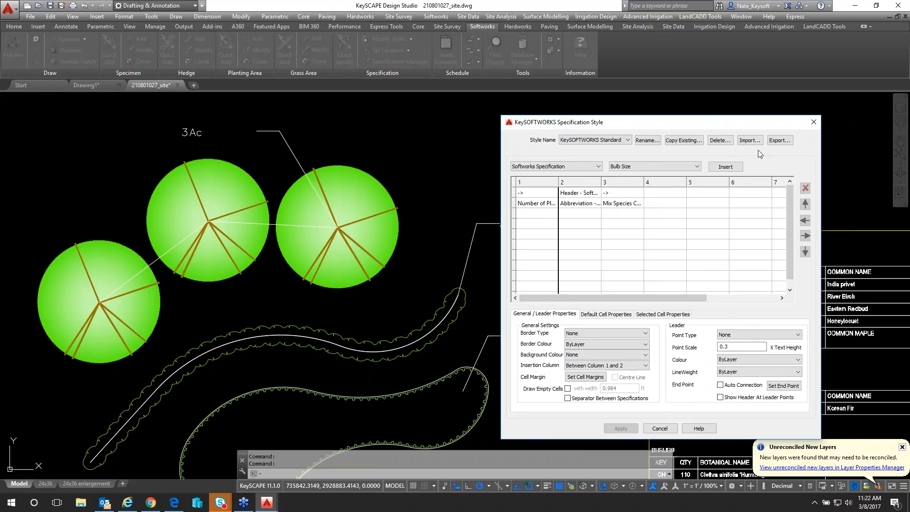
pyautogui.click(780, 141)
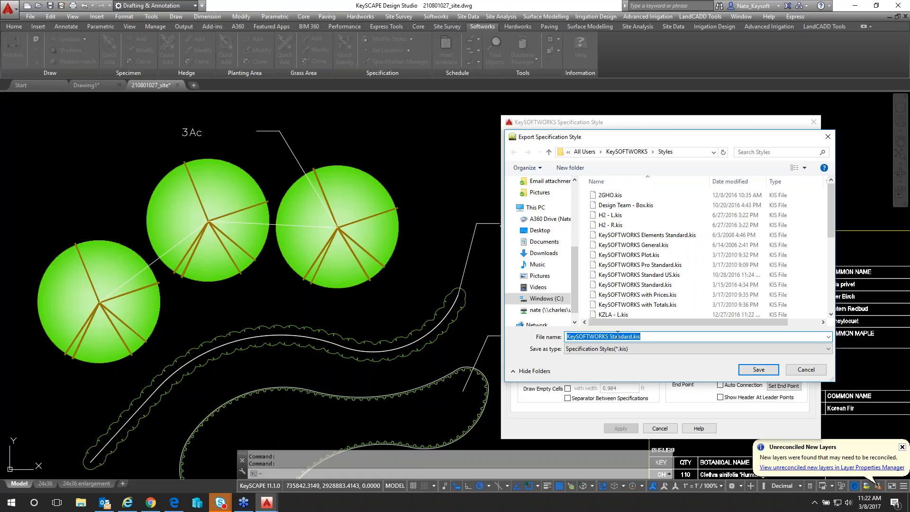
pyautogui.click(629, 337)
pyautogui.moveTo(631, 337); pyautogui.dragTo(567, 337)
pyautogui.write("Nate's Style_2")
pyautogui.click(758, 369)
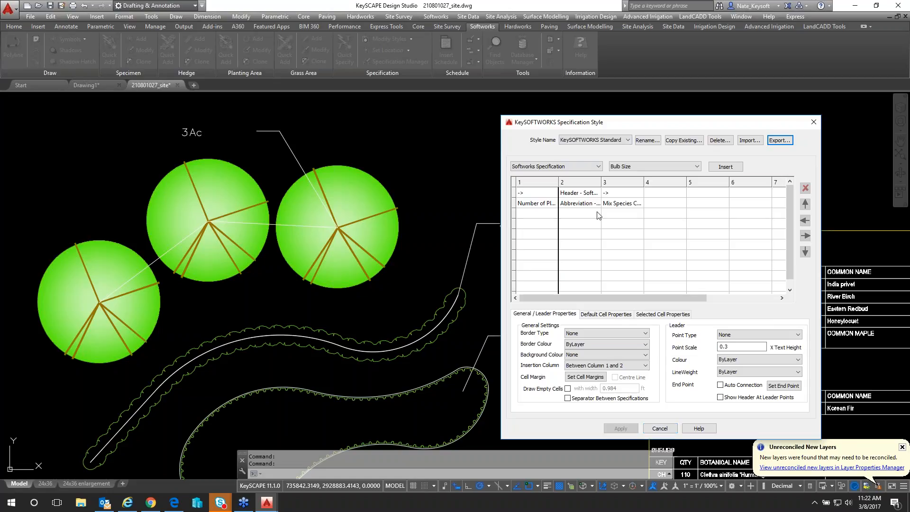
# Step: Import the exported "Style_2" specification style file from the Styles folder and close the style settings
pyautogui.click(750, 140)
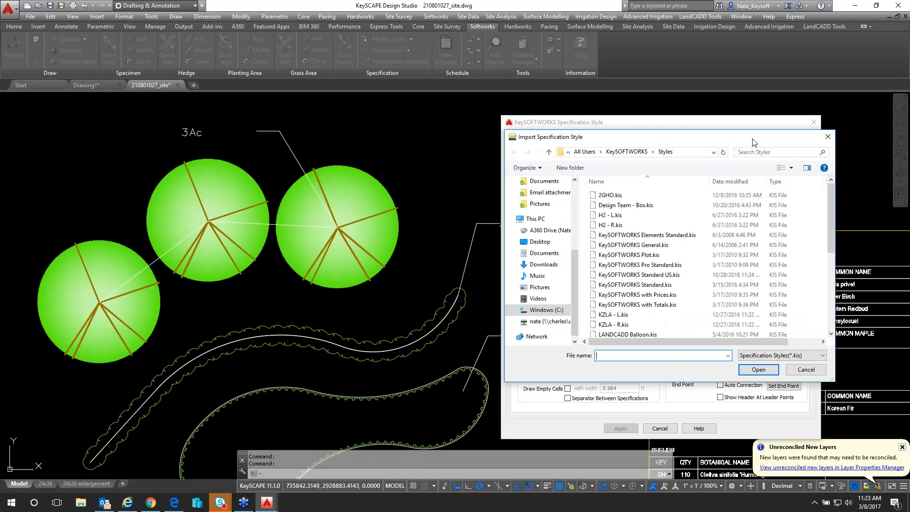
pyautogui.scroll(-3, 670, 226)
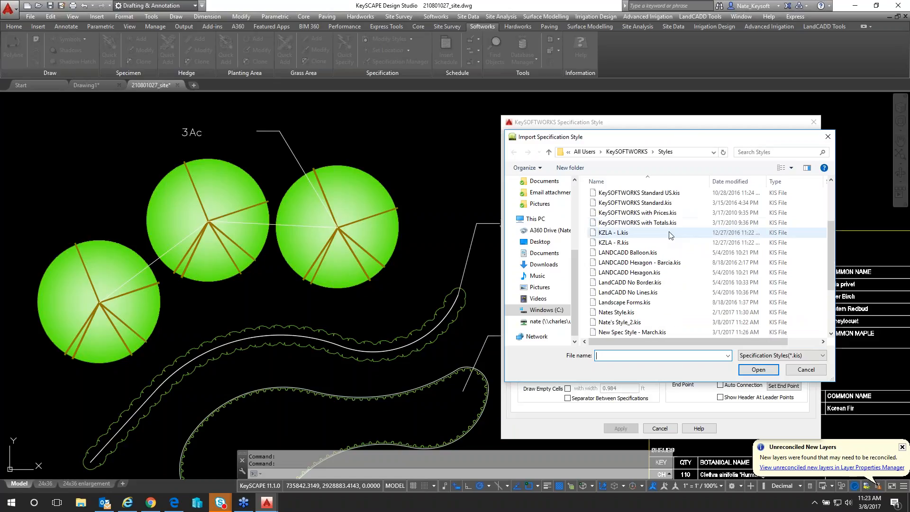
pyautogui.scroll(-2, 629, 255)
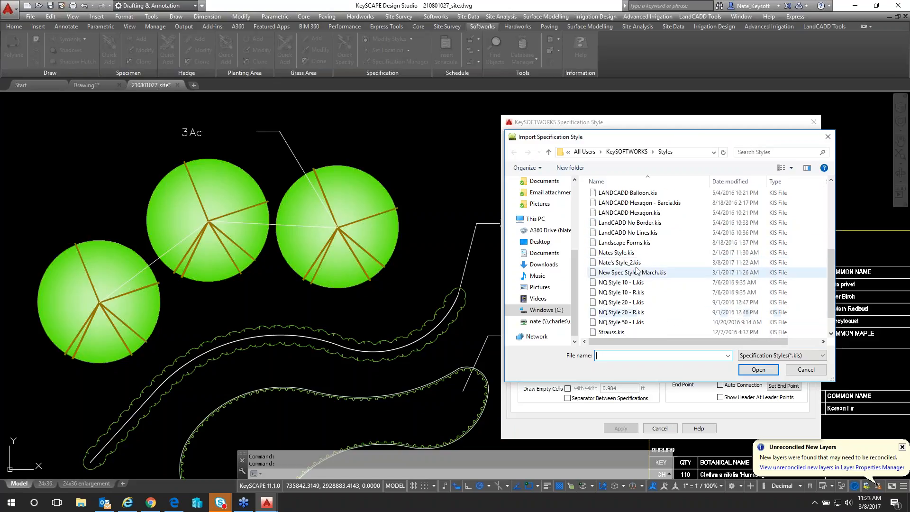
pyautogui.click(635, 263)
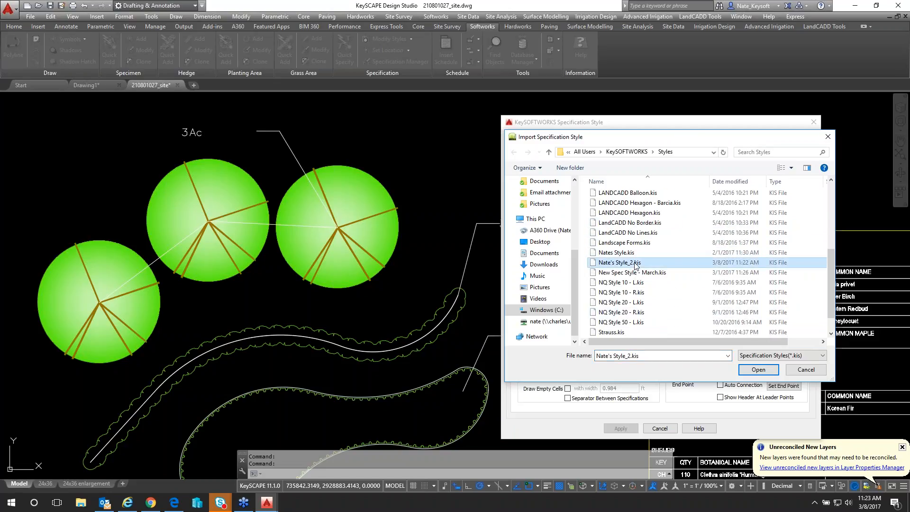
pyautogui.click(758, 370)
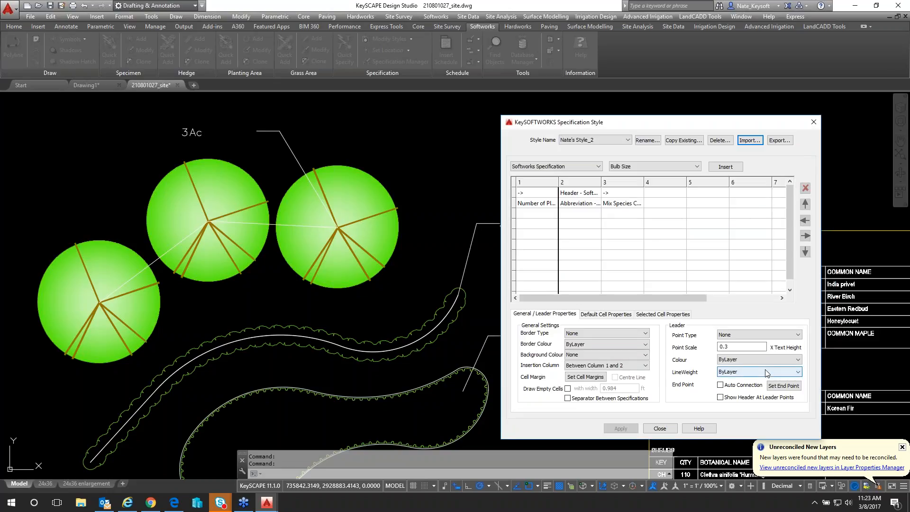
pyautogui.click(660, 428)
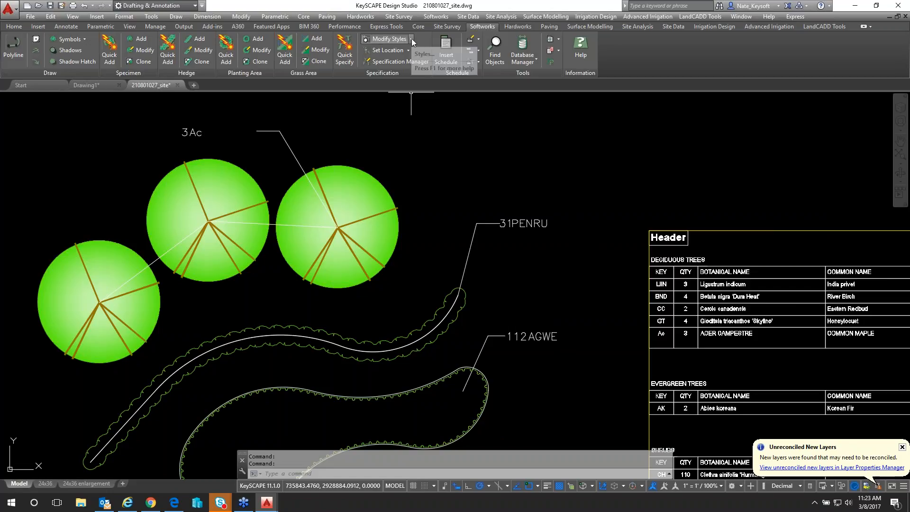
# Step: Assign the imported "Style_2" specification style to the tree, hedge and planting area labels with Set Style
pyautogui.click(521, 223)
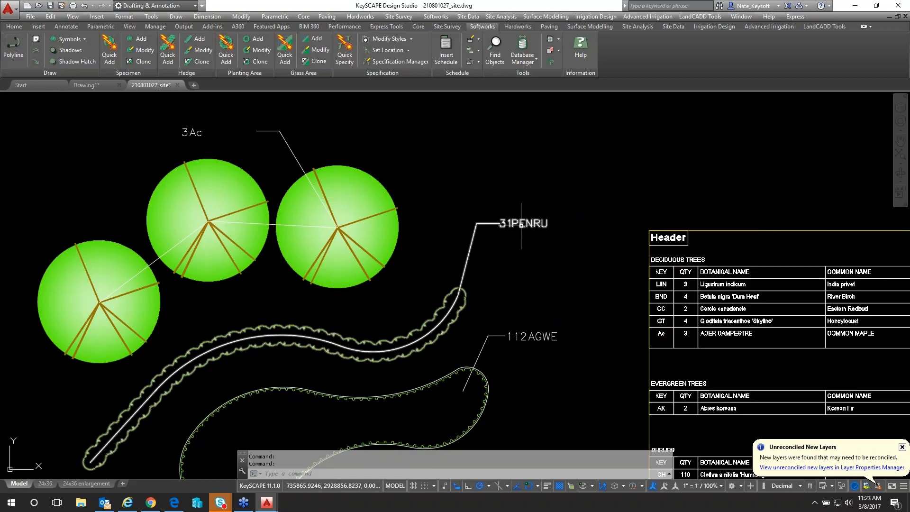
pyautogui.click(411, 39)
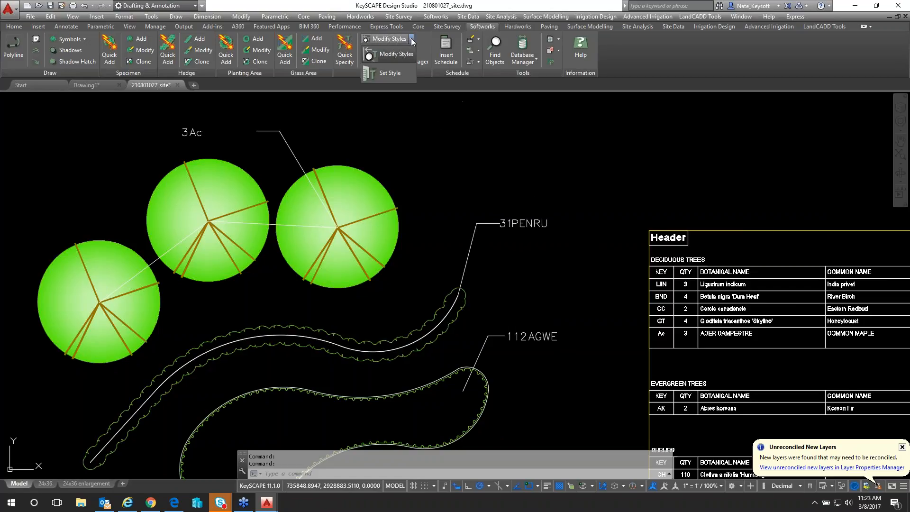
pyautogui.click(402, 73)
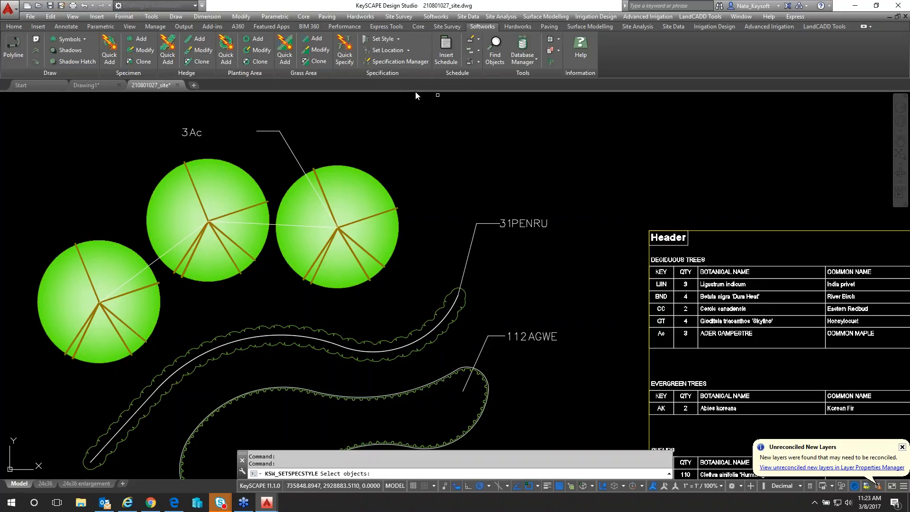
pyautogui.click(560, 364)
pyautogui.click(518, 215)
pyautogui.click(353, 152)
pyautogui.click(211, 116)
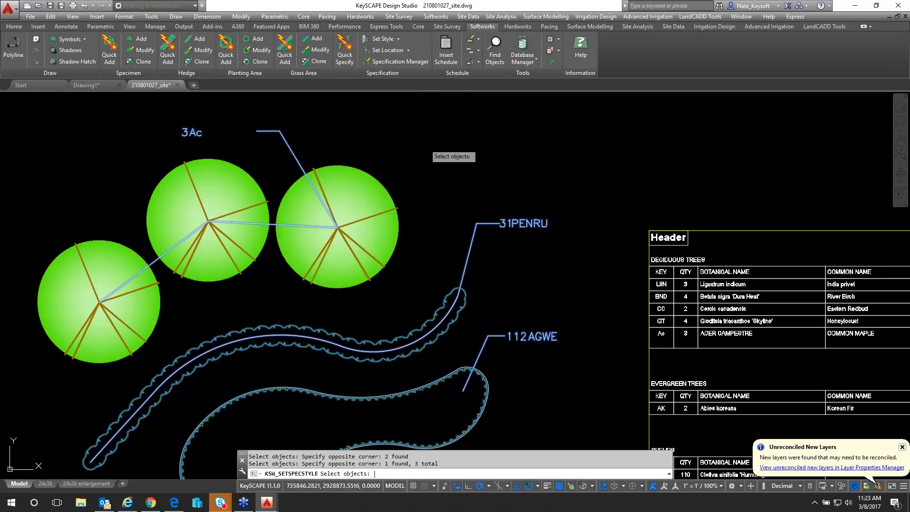
pyautogui.press('Return')
pyautogui.click(544, 136)
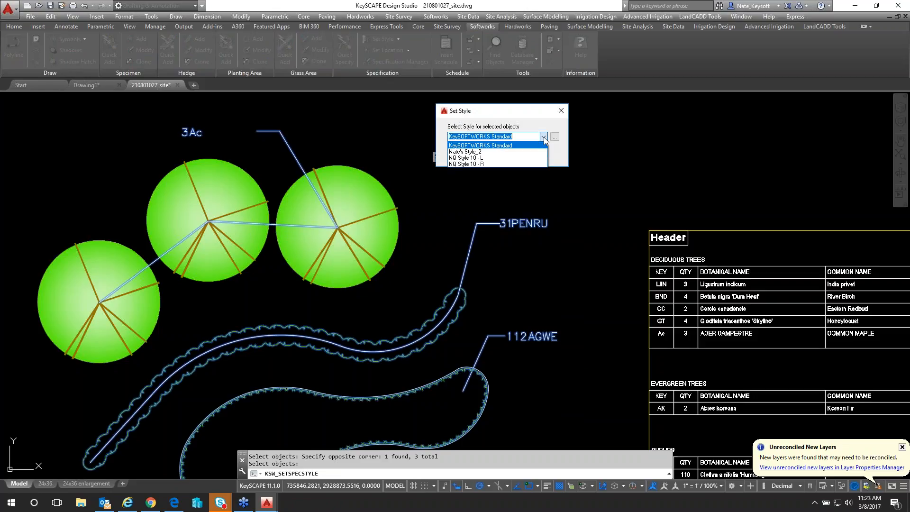
pyautogui.click(478, 152)
pyautogui.click(477, 155)
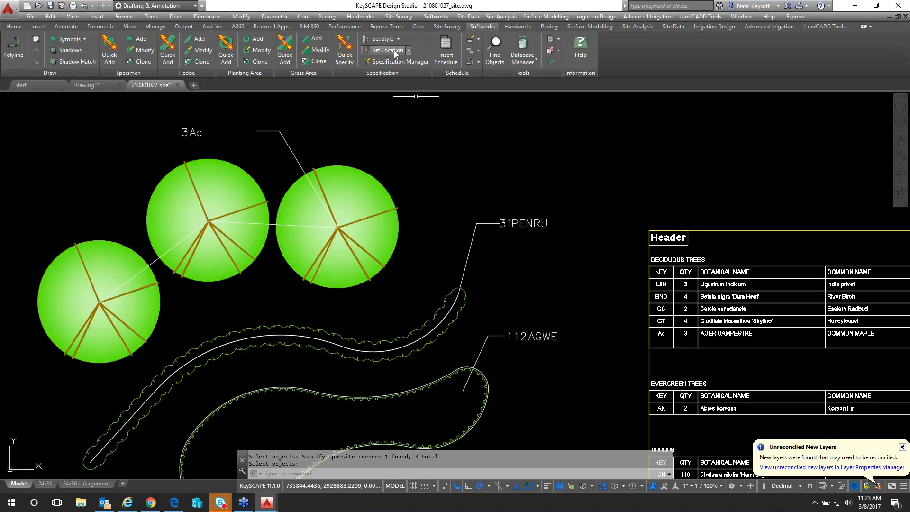
# Step: Remove the Pennisetum rubrum hedge's label with the Text Only option, so its specification is kept
pyautogui.click(408, 50)
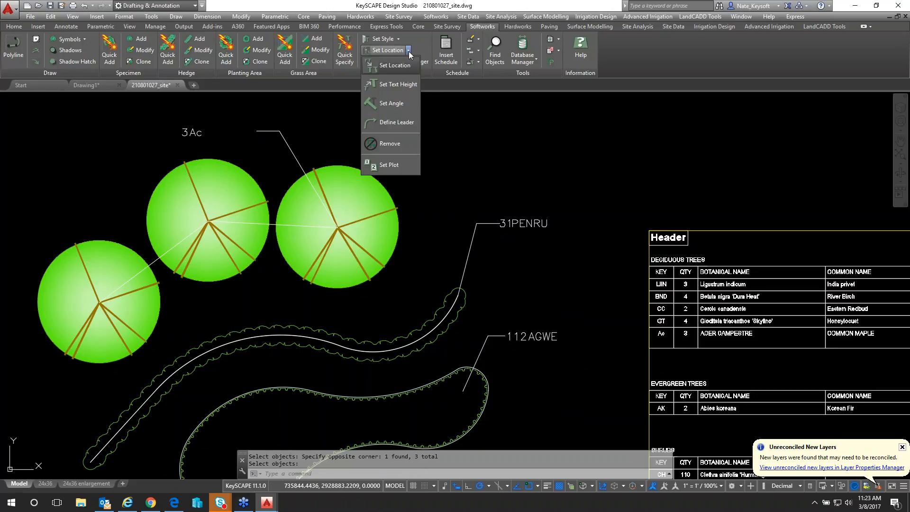
pyautogui.click(388, 143)
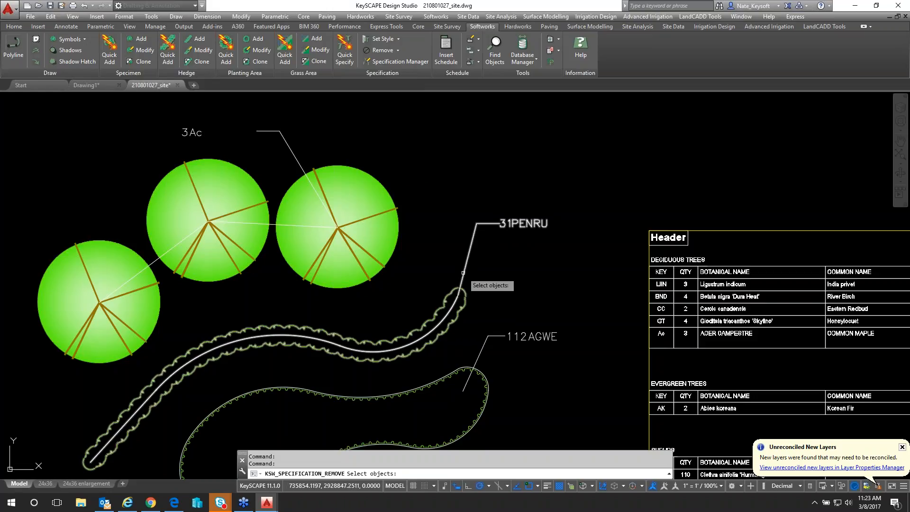
pyautogui.click(476, 226)
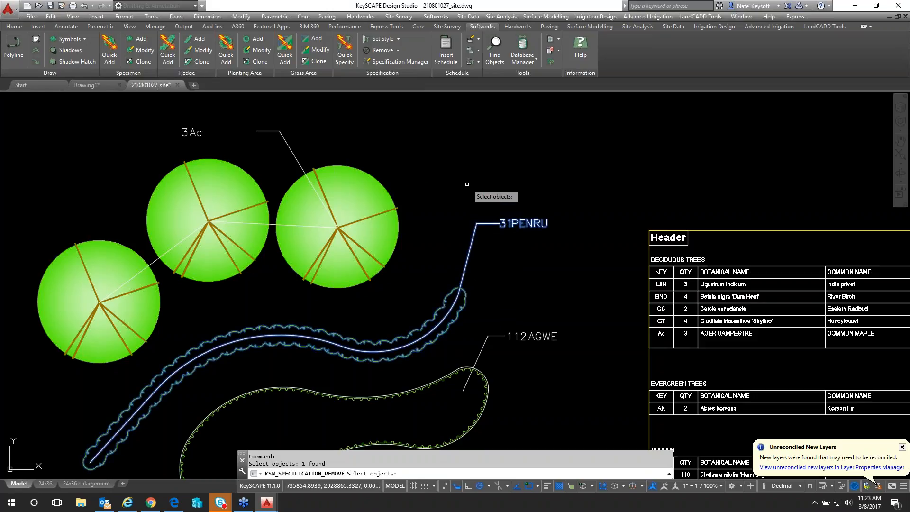
pyautogui.press('Return')
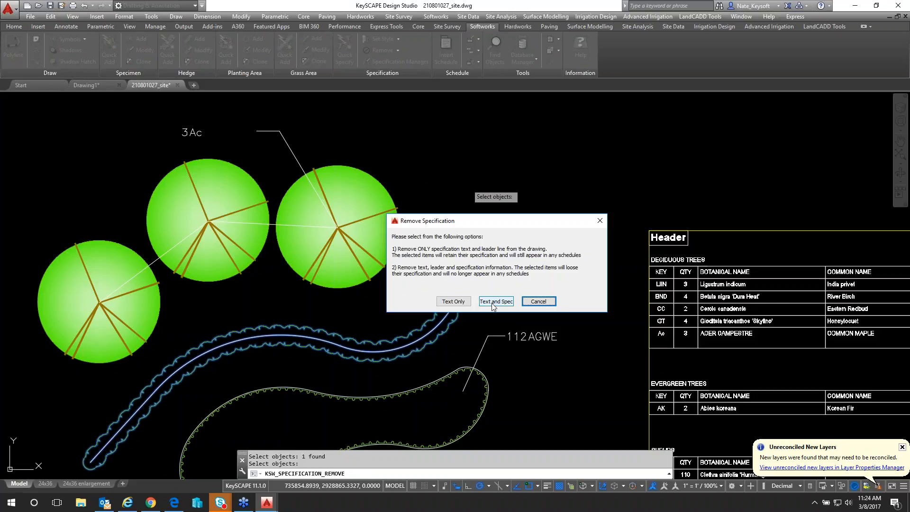
pyautogui.click(453, 301)
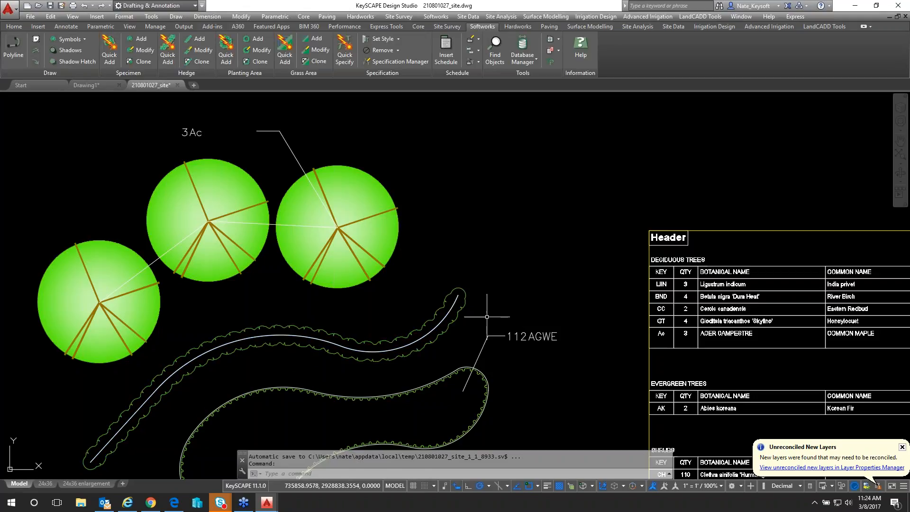
# Step: Start the hedge Modify command for the unlabelled hedge between the trees and the planting area
pyautogui.moveTo(487, 318); pyautogui.dragTo(503, 293, button='middle')
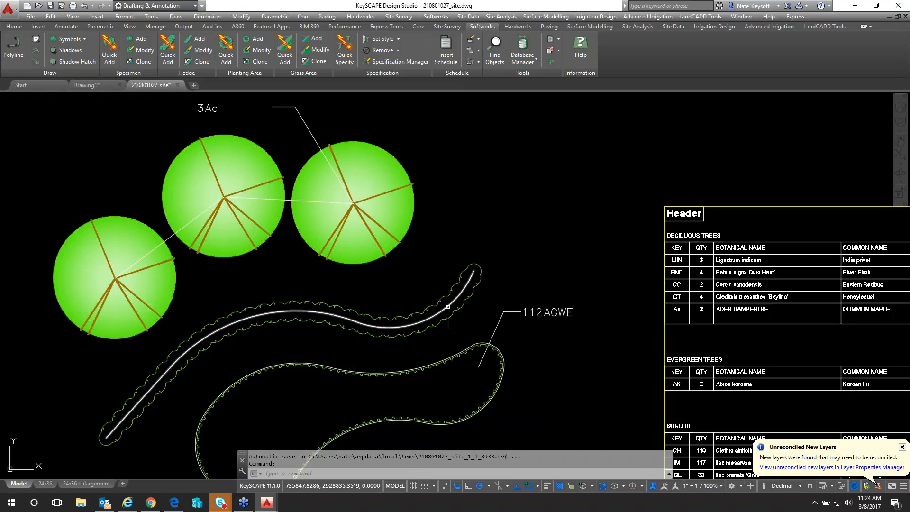
pyautogui.moveTo(448, 307)
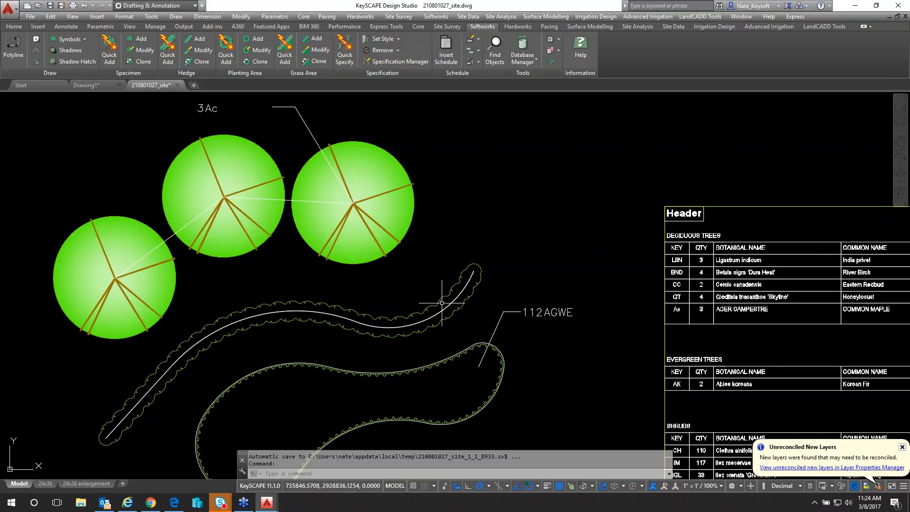
pyautogui.click(192, 49)
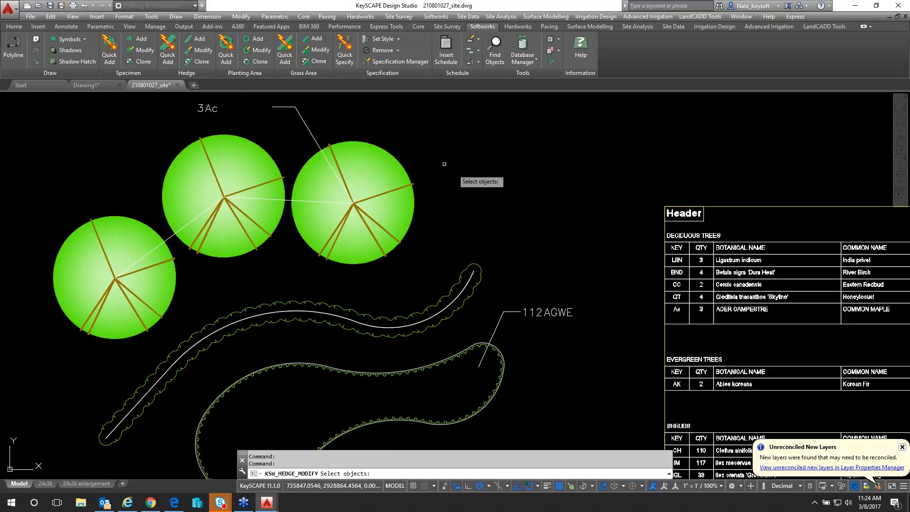
# Step: Accept the wavy hedge's Pennisetum rubrum specification in Modify Hedge and place its label to the upper right of the hedge
pyautogui.click(472, 263)
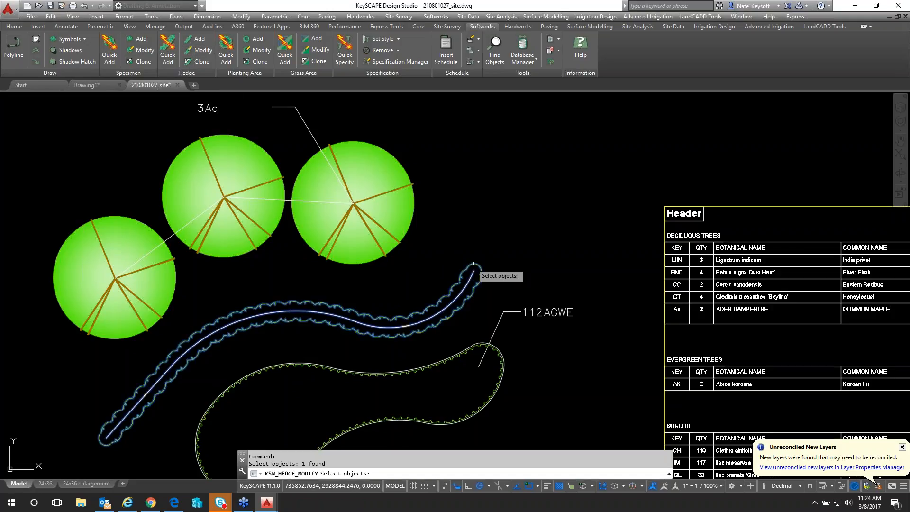
pyautogui.press('Return')
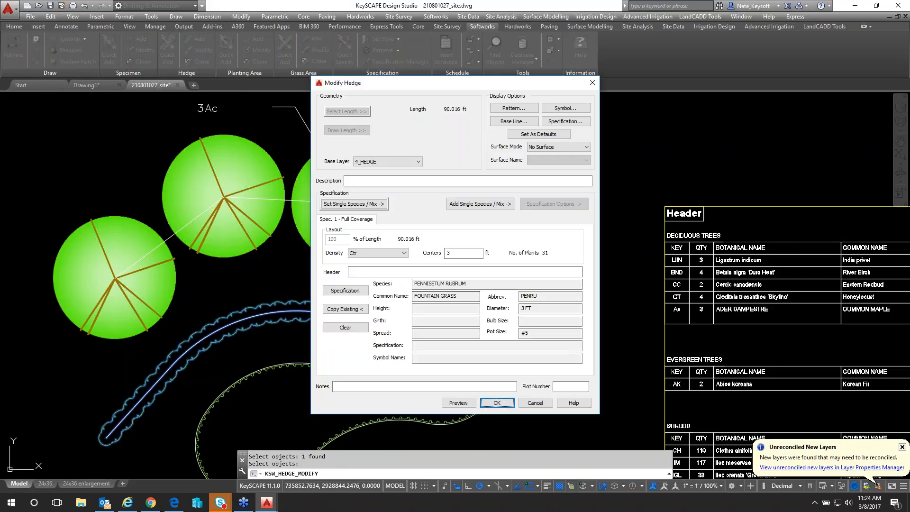
pyautogui.click(497, 402)
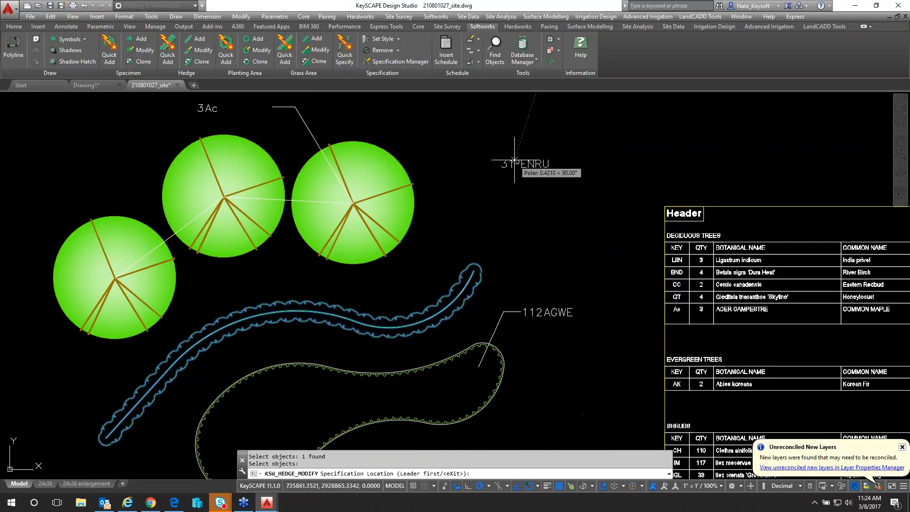
pyautogui.click(532, 185)
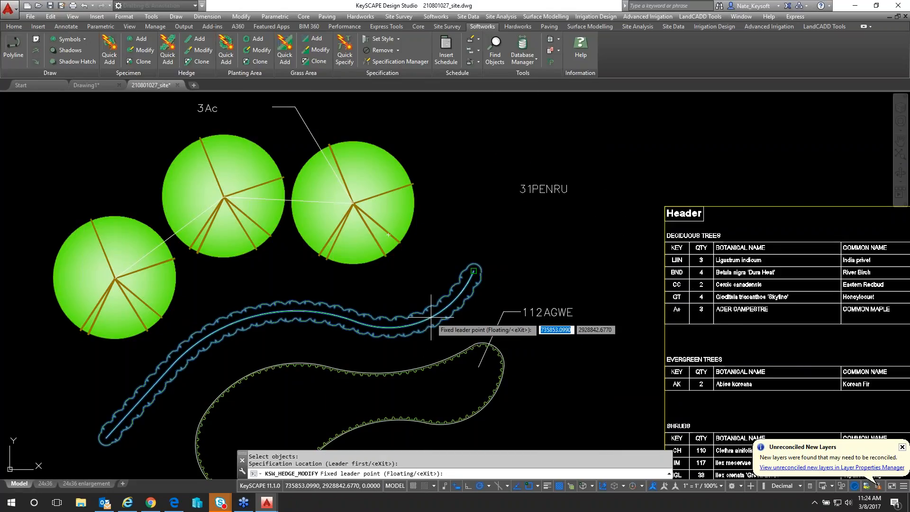
# Step: With object snap off, draw a two-segment leader from the hedge line straight up and across to the 31PENRU label
pyautogui.press('F3')
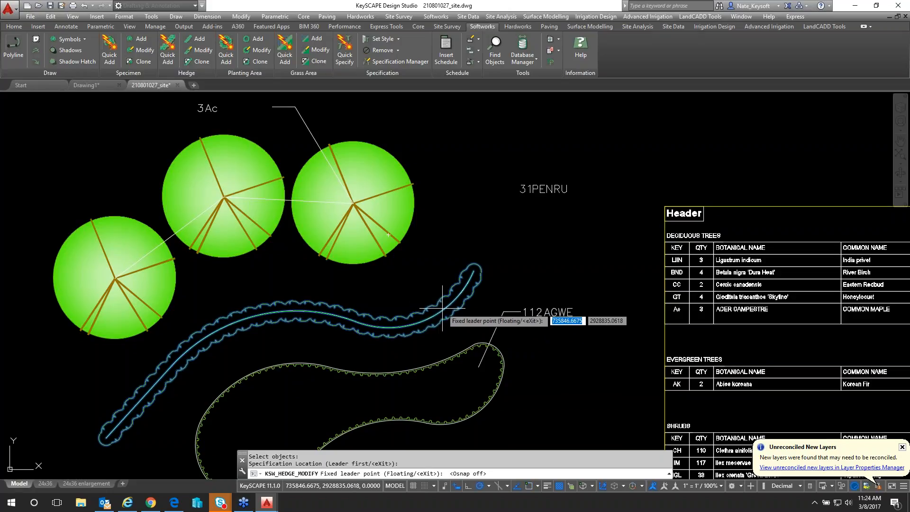
pyautogui.click(442, 309)
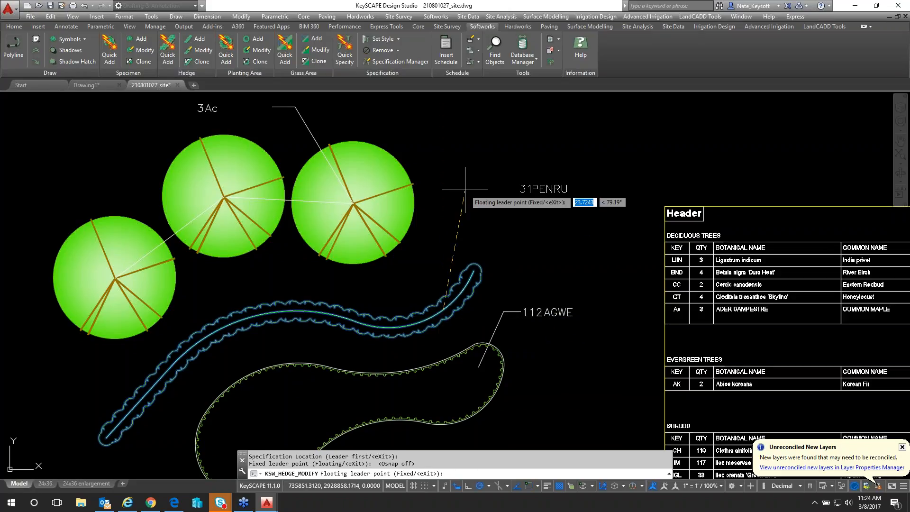
pyautogui.click(443, 189)
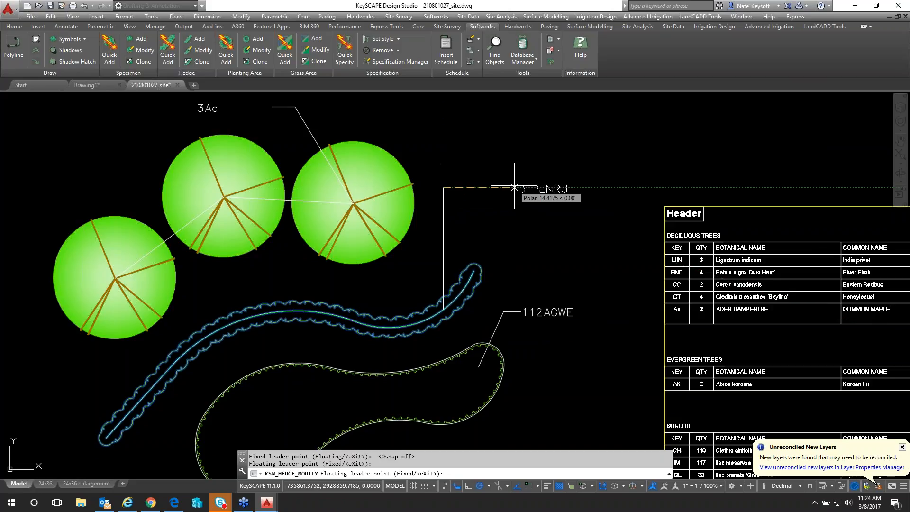
pyautogui.click(514, 188)
pyautogui.press('Return')
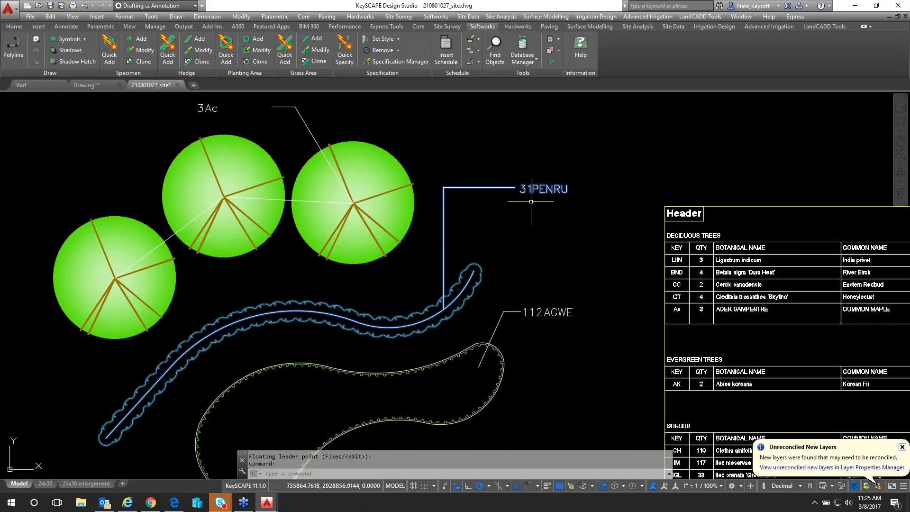
# Step: Move the 31PENRU label slightly down and to the right together with its leader, and clear the selection
pyautogui.click(533, 186)
pyautogui.click(533, 186)
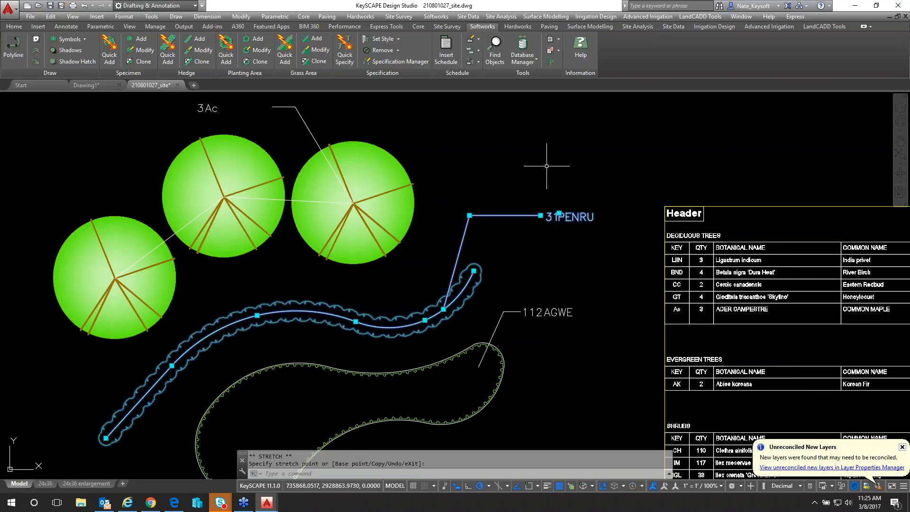
pyautogui.press('Escape')
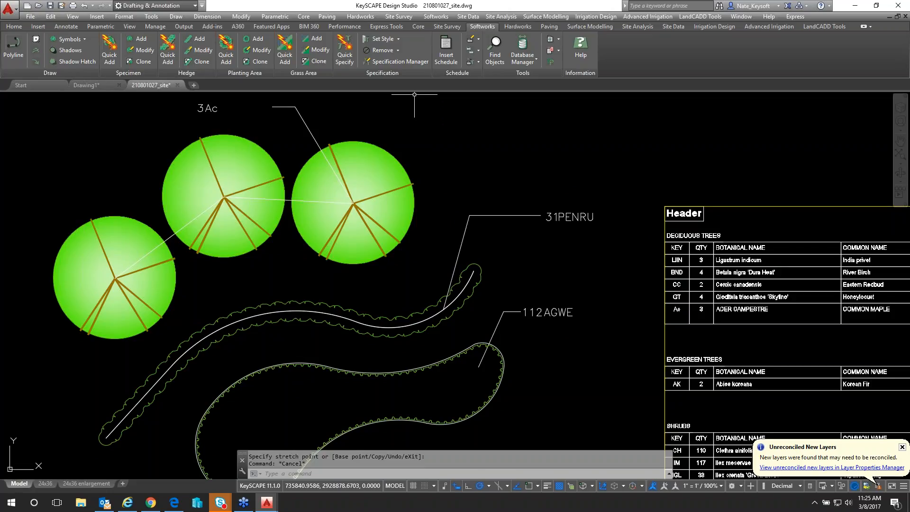
# Step: In the Specification Manager, select the specimen Gleditsia triacanthos 'Skyline' and open its specification for modification
pyautogui.click(408, 63)
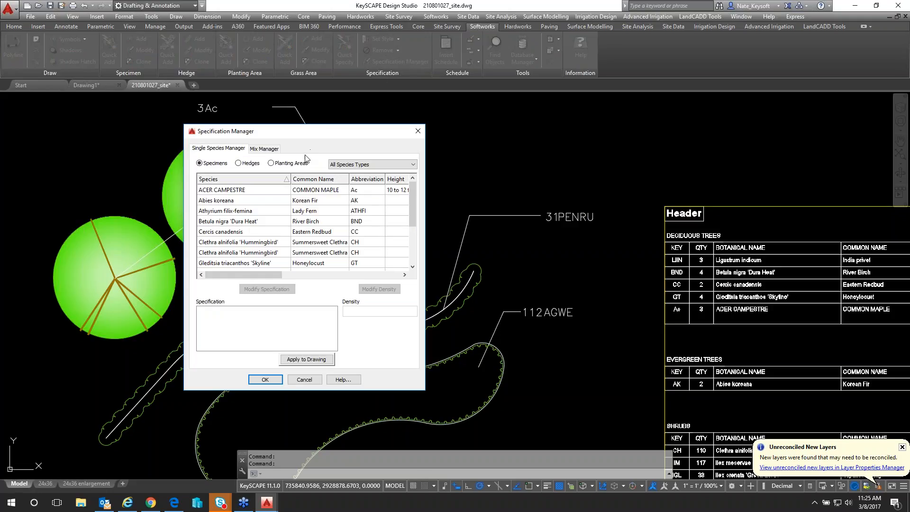
pyautogui.click(247, 263)
pyautogui.scroll(-3, 253, 246)
pyautogui.scroll(2, 267, 233)
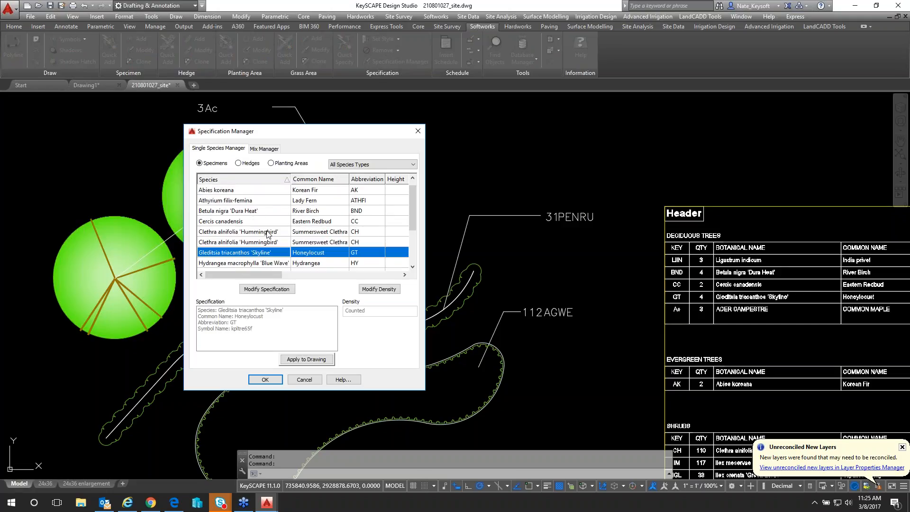
pyautogui.scroll(-1, 267, 234)
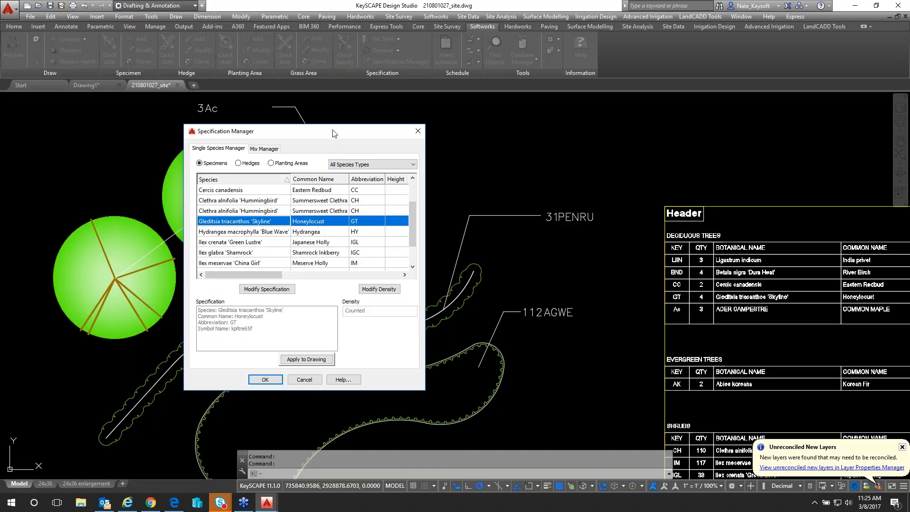
pyautogui.moveTo(334, 133); pyautogui.dragTo(429, 139)
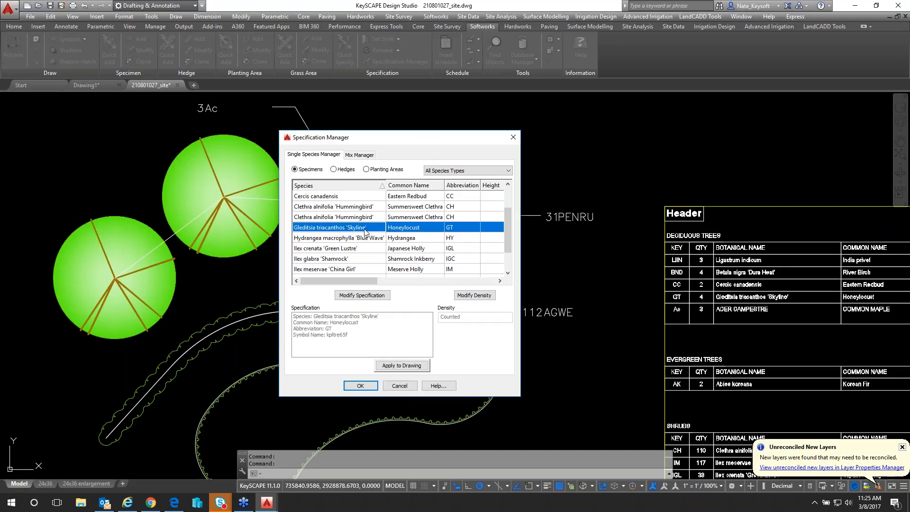
pyautogui.moveTo(359, 280); pyautogui.dragTo(341, 286)
pyautogui.click(351, 296)
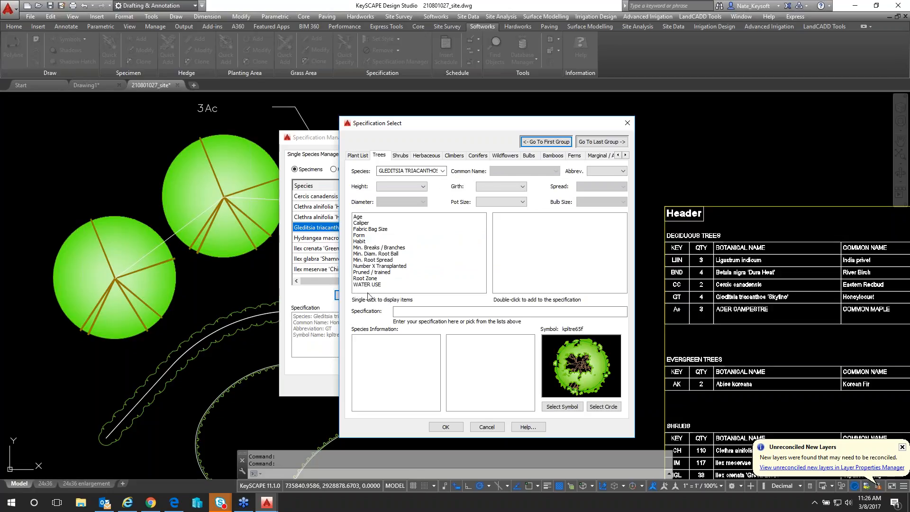
# Step: Set the honeylocust's height to 14 to 16 ft, girth to 3 1/2 IN MIN and pot size to 48 IN BOX
pyautogui.click(423, 187)
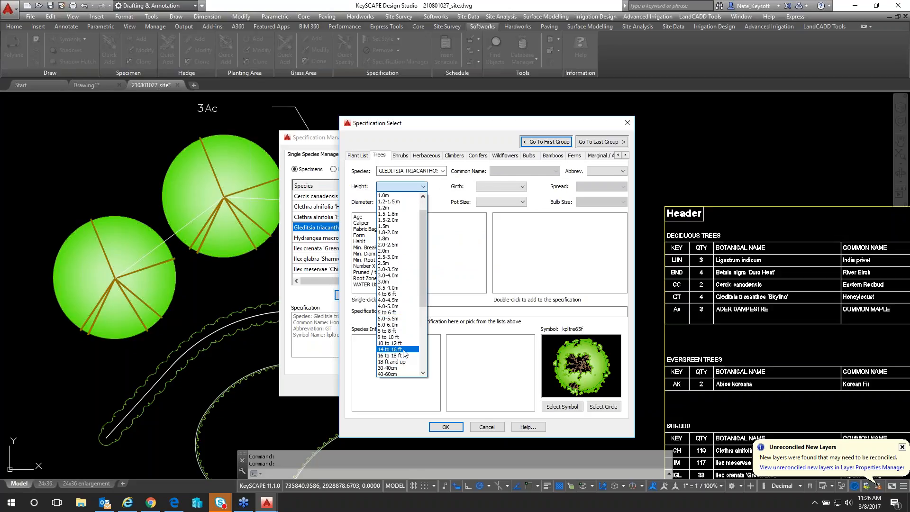
pyautogui.click(398, 349)
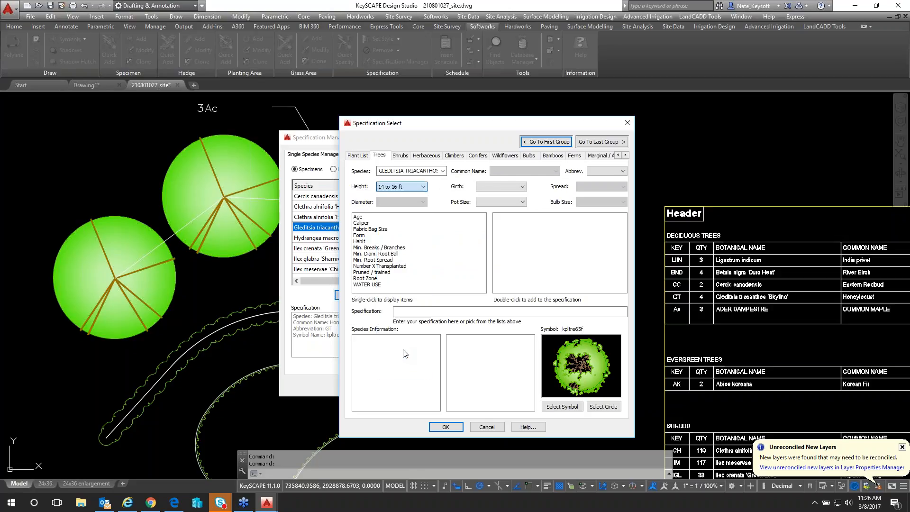
pyautogui.click(521, 190)
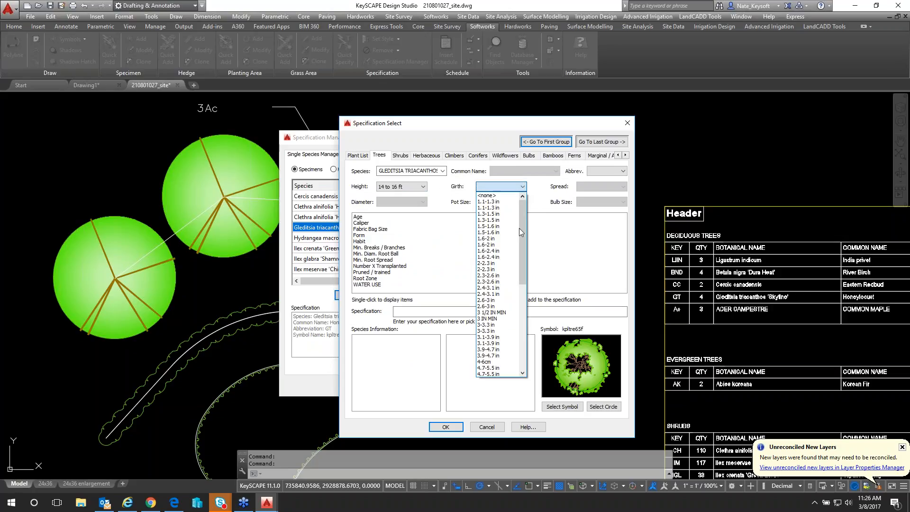
pyautogui.click(492, 312)
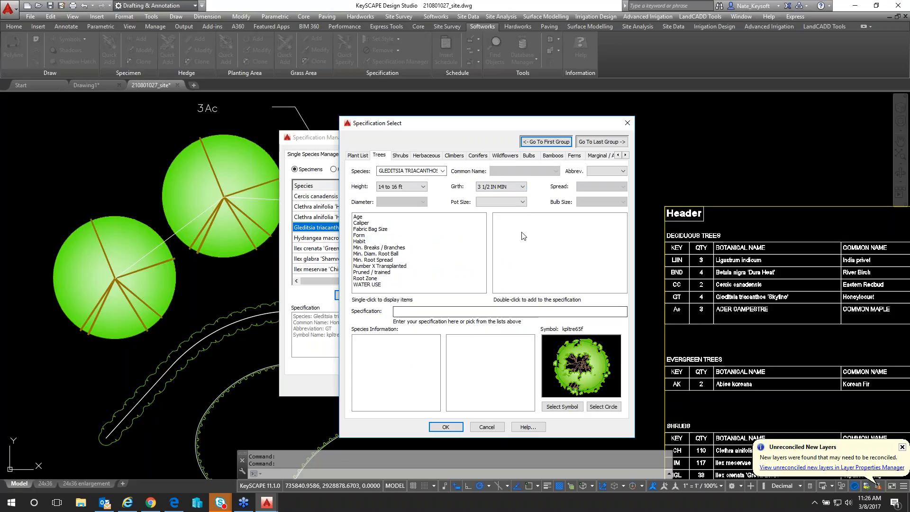
pyautogui.click(522, 202)
pyautogui.moveTo(522, 233); pyautogui.dragTo(520, 286)
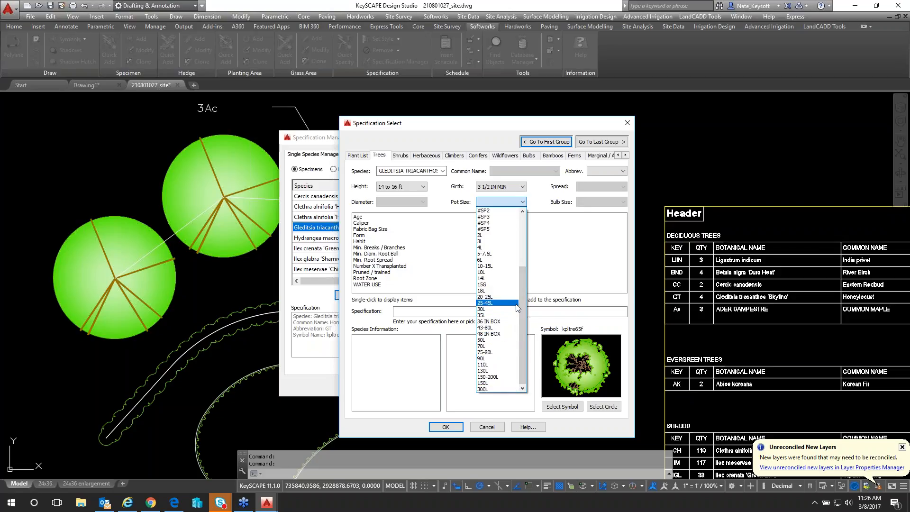
pyautogui.scroll(1, 507, 331)
pyautogui.scroll(1, 507, 331)
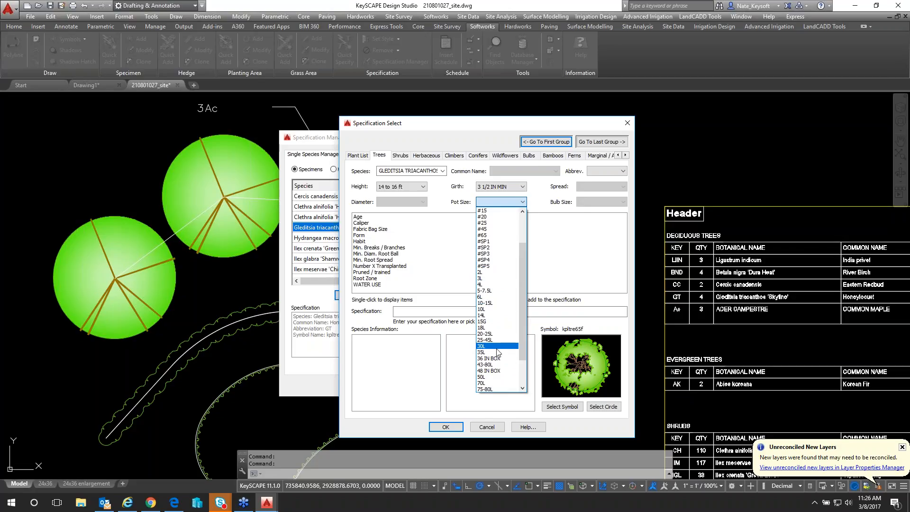
pyautogui.click(496, 372)
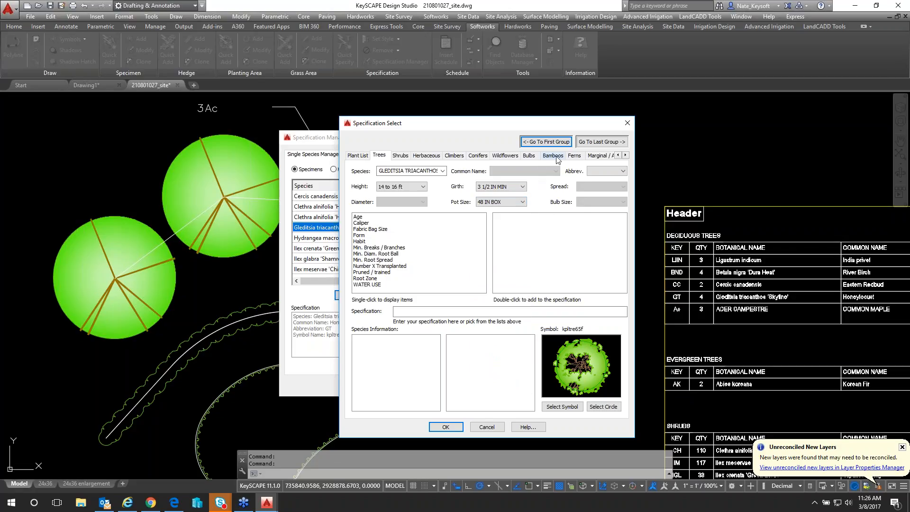
pyautogui.click(446, 427)
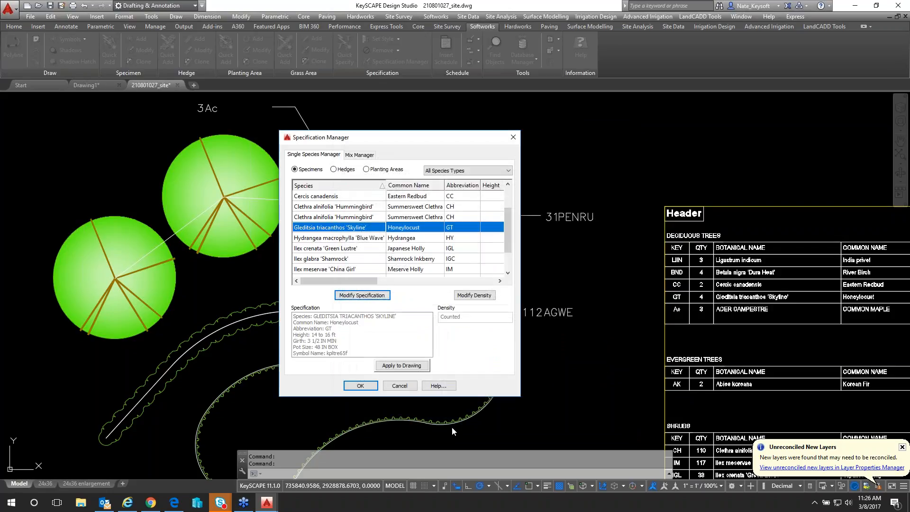
# Step: Apply the modified honeylocust specification to the drawing, check its entry in the species list and close the Specification Manager
pyautogui.click(386, 368)
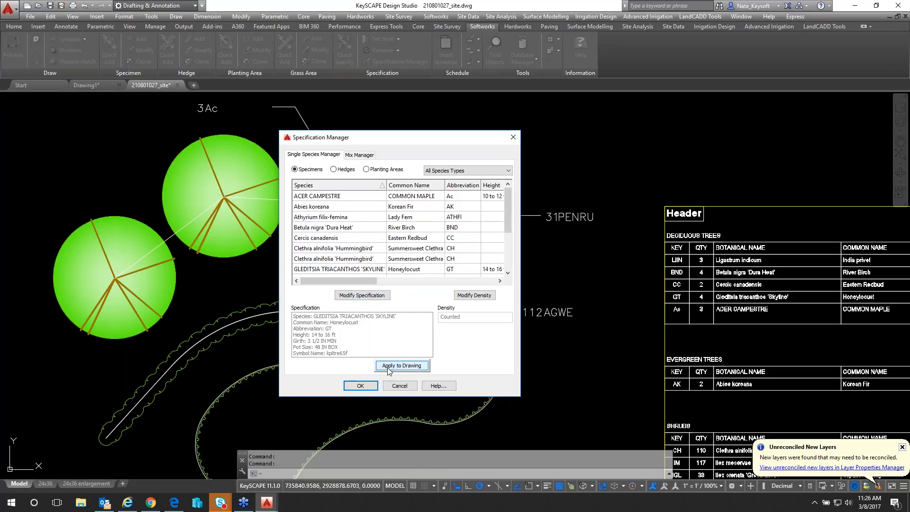
pyautogui.moveTo(506, 201); pyautogui.dragTo(501, 221)
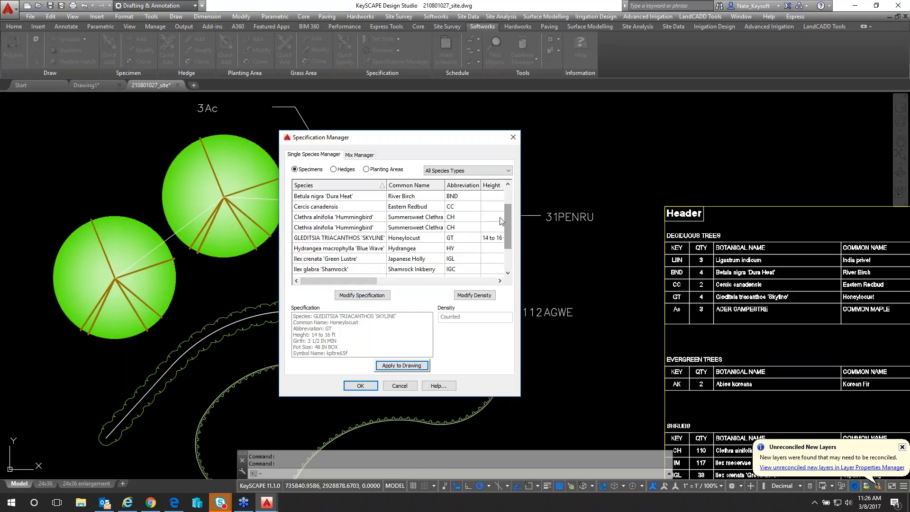
pyautogui.click(349, 242)
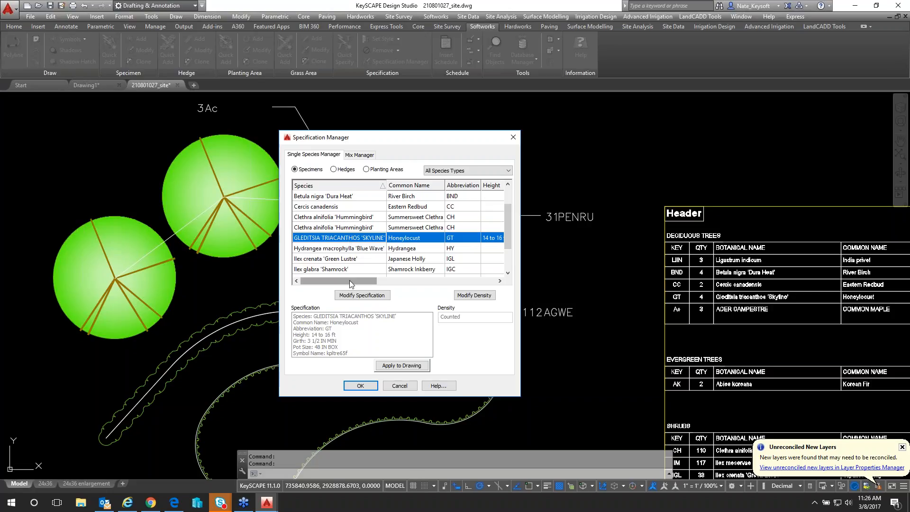
pyautogui.moveTo(349, 280); pyautogui.dragTo(462, 282)
pyautogui.click(360, 385)
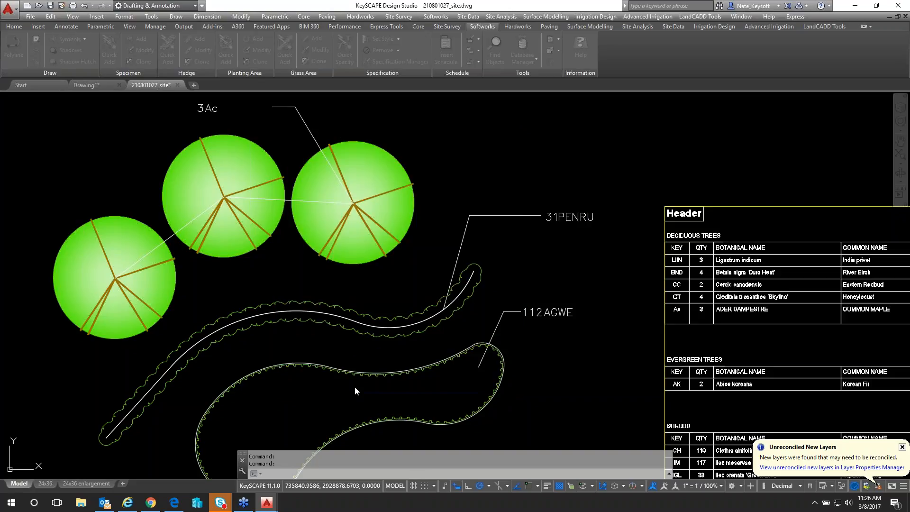
# Step: Examine the plant schedule in the drawing, checking the size and root entries of the honeylocust row
pyautogui.moveTo(602, 308); pyautogui.dragTo(122, 295, button='middle')
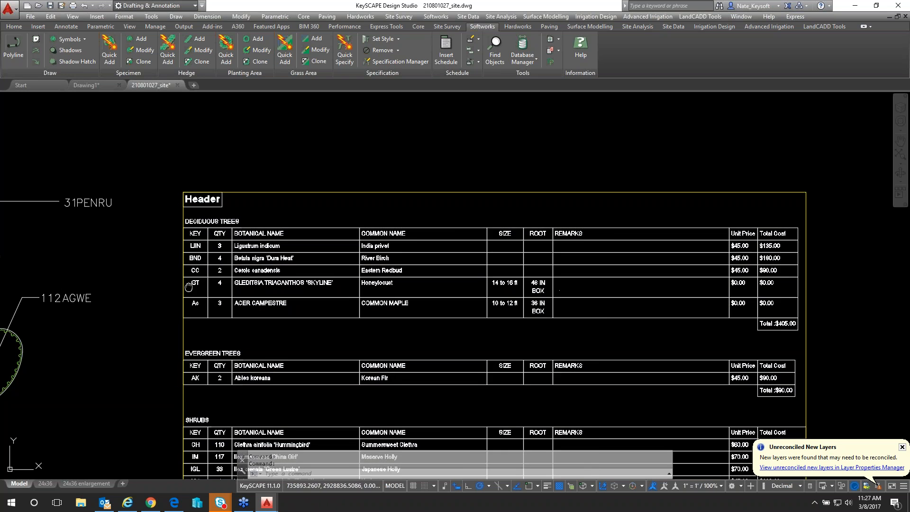
pyautogui.moveTo(204, 286); pyautogui.dragTo(377, 265, button='middle')
pyautogui.scroll(-2, 284, 268)
pyautogui.scroll(-2, 357, 274)
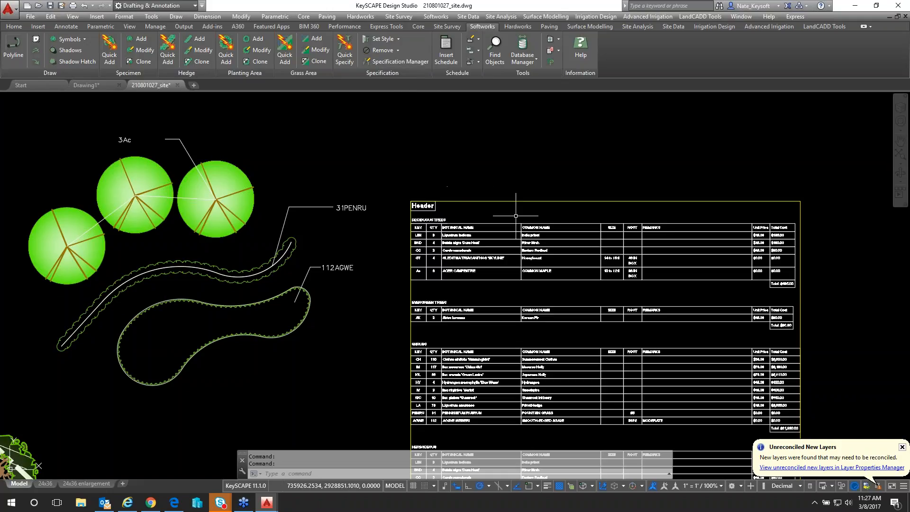
pyautogui.scroll(-3, 531, 215)
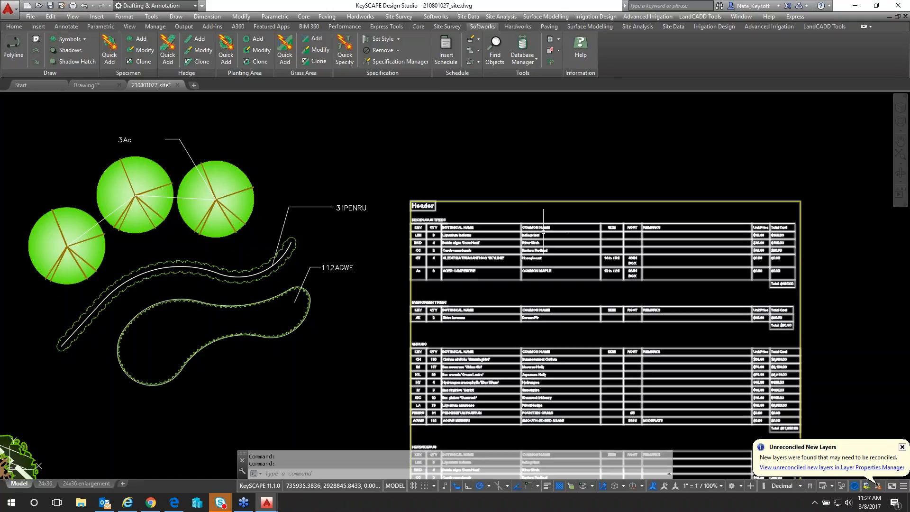
pyautogui.moveTo(572, 247); pyautogui.dragTo(401, 223, button='middle')
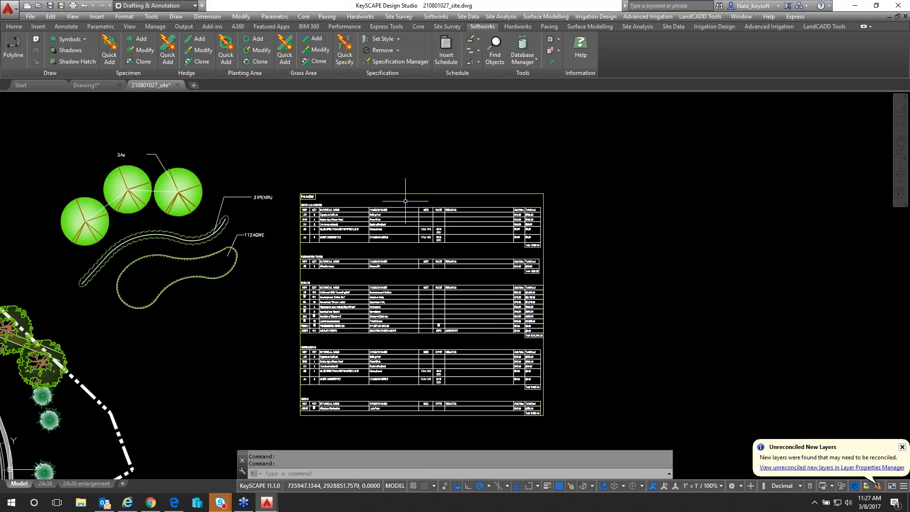
pyautogui.scroll(2, 403, 200)
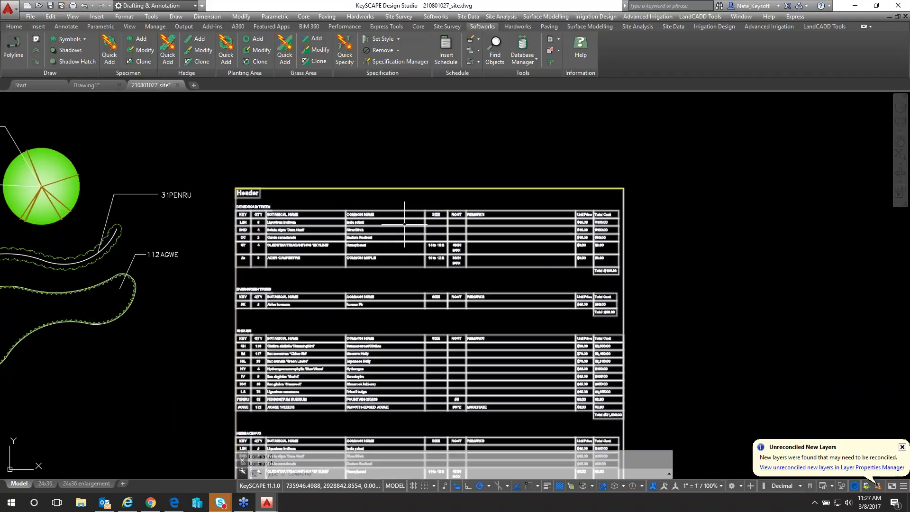
pyautogui.moveTo(429, 203); pyautogui.dragTo(374, 196, button='middle')
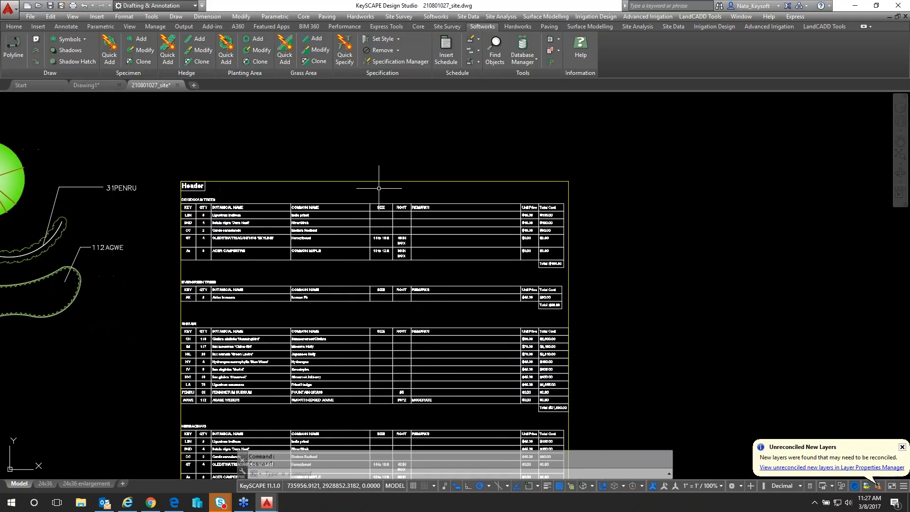
# Step: Insert a full plant schedule in the KeySOFTWORKS Standard style in the empty space beside the existing schedule
pyautogui.click(441, 57)
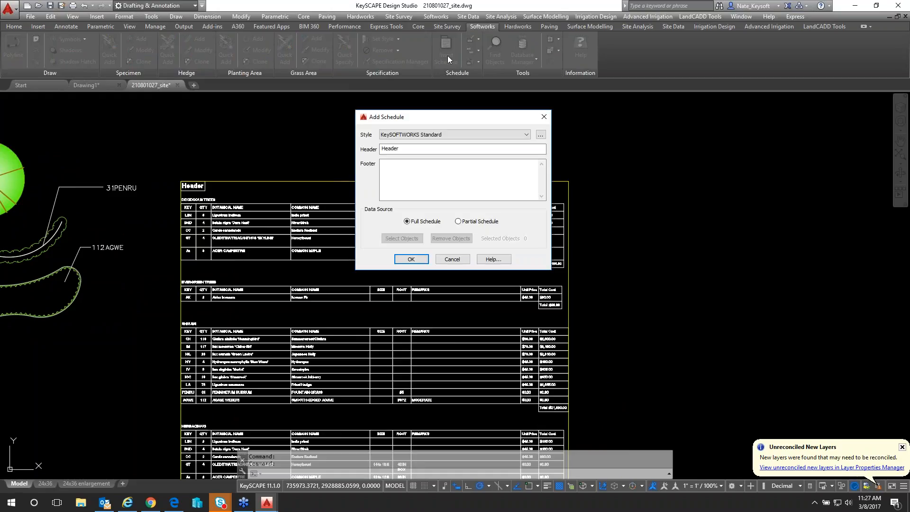
pyautogui.click(427, 134)
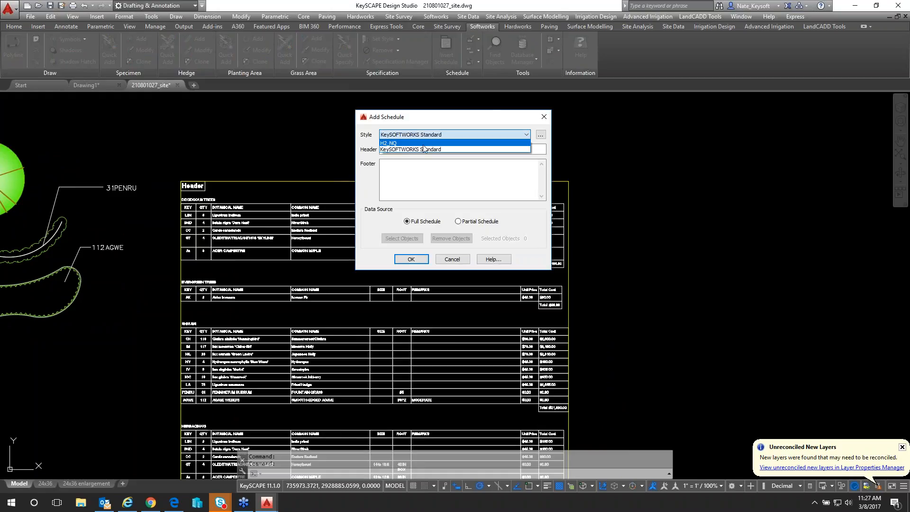
pyautogui.click(387, 149)
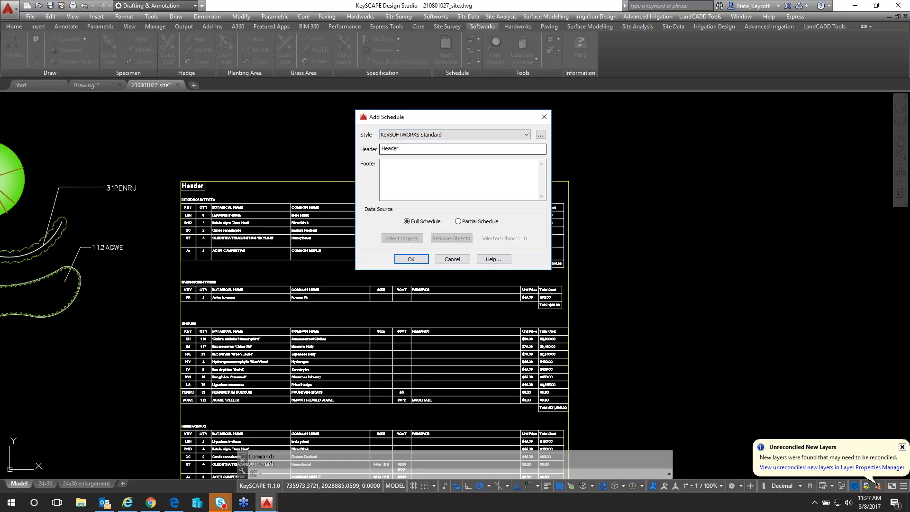
pyautogui.click(411, 259)
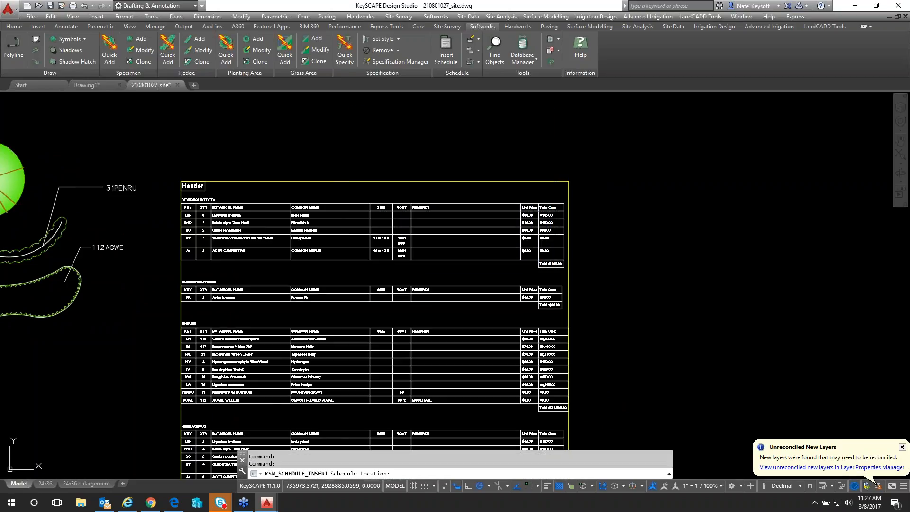
pyautogui.click(639, 214)
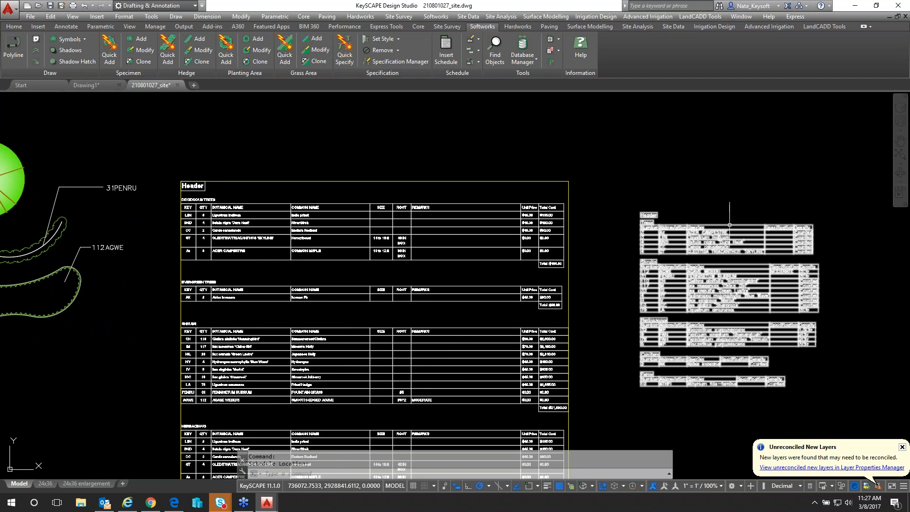
# Step: Examine the newly inserted schedule's columns and its Trees, Shrubs, Herbaceous, Conifers and Ferns groups
pyautogui.scroll(2, 777, 273)
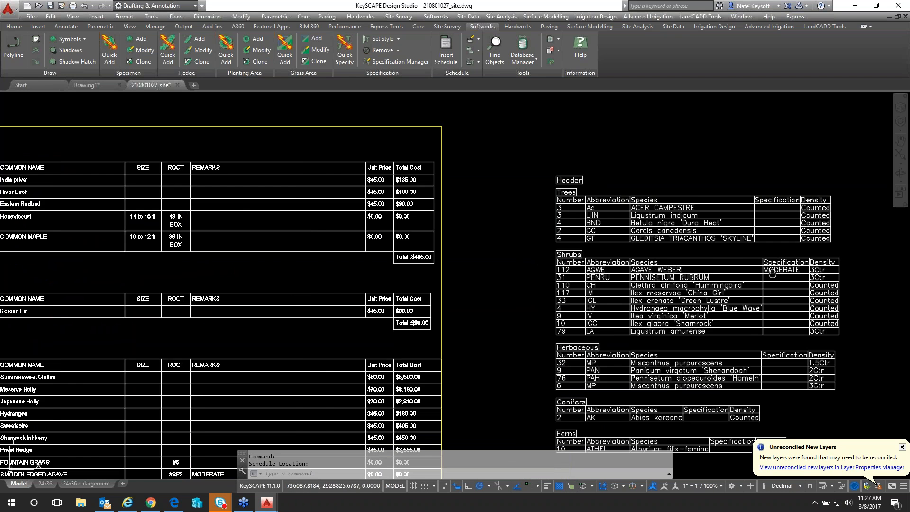
pyautogui.moveTo(772, 273); pyautogui.dragTo(582, 265, button='middle')
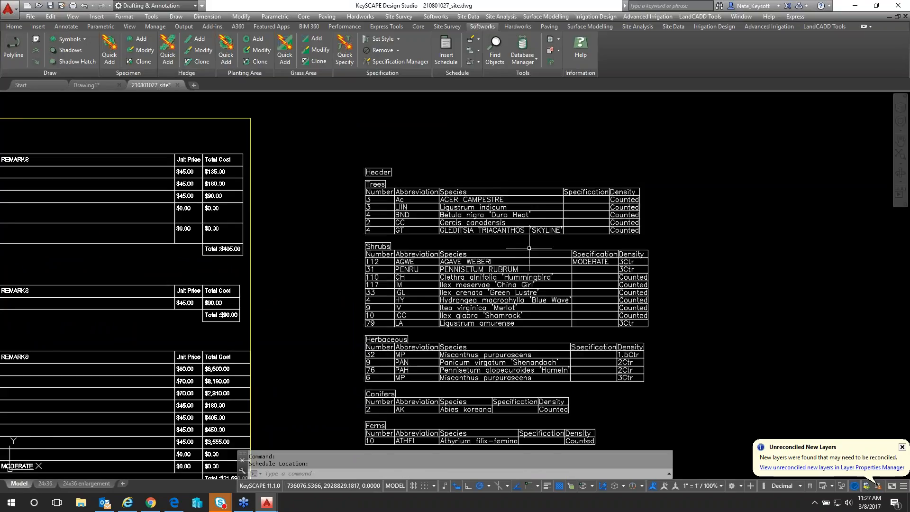
pyautogui.scroll(2, 529, 248)
pyautogui.moveTo(544, 236); pyautogui.dragTo(484, 272, button='middle')
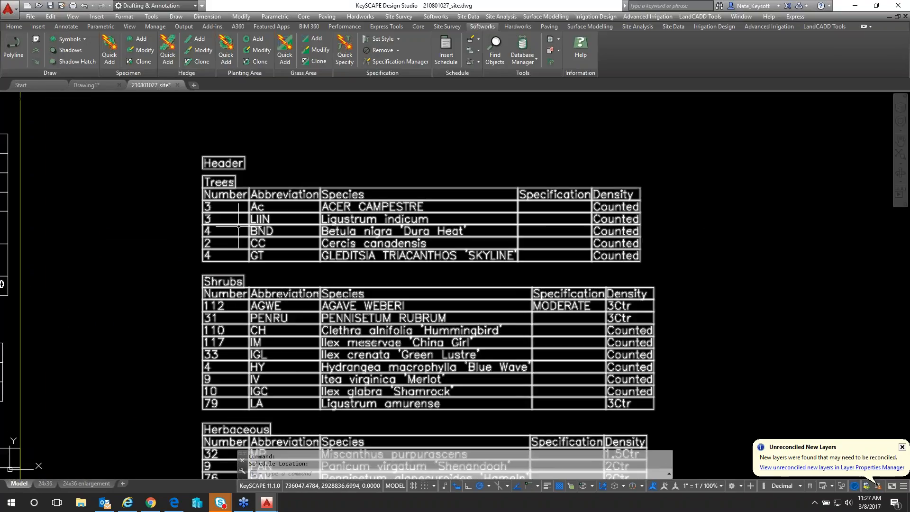
pyautogui.scroll(-2, 232, 325)
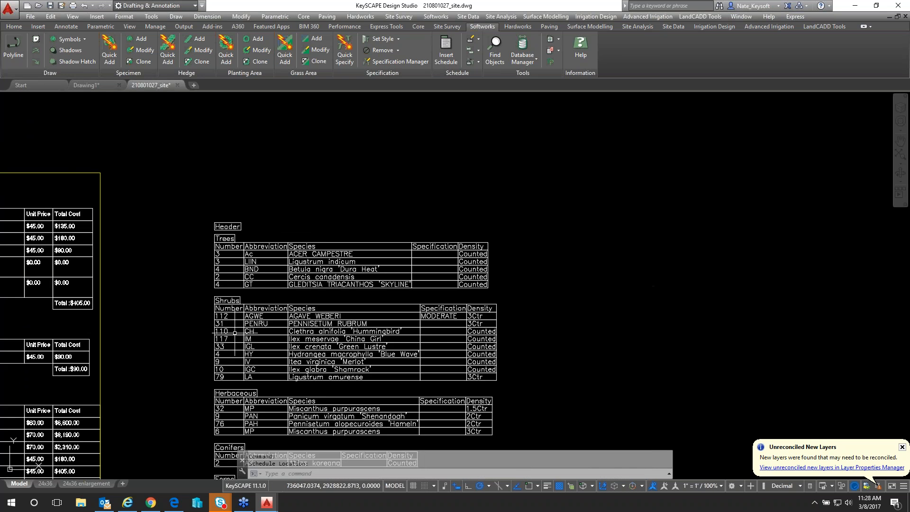
pyautogui.moveTo(231, 326); pyautogui.dragTo(260, 240, button='middle')
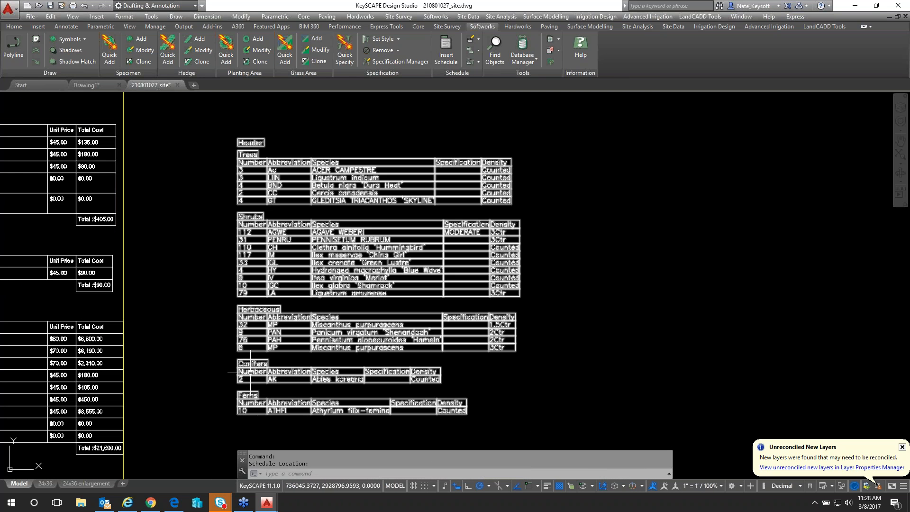
pyautogui.scroll(2, 243, 167)
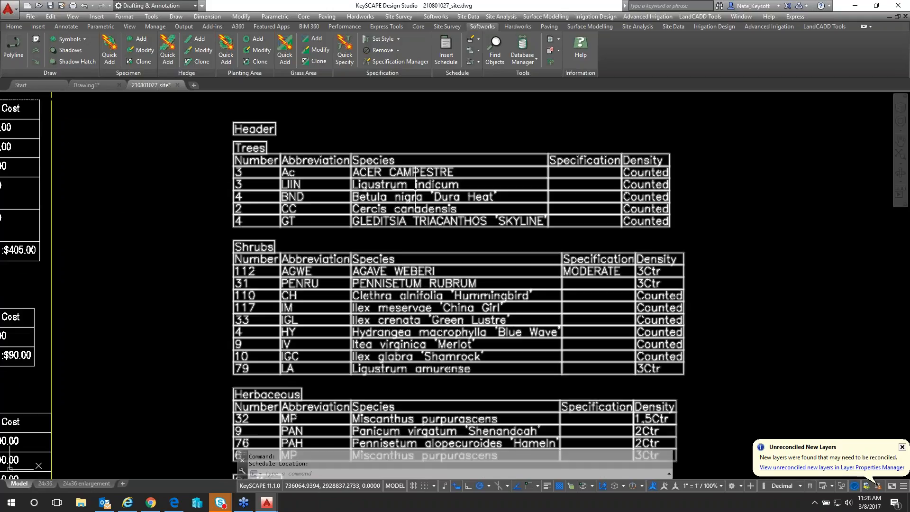
pyautogui.scroll(-2, 532, 195)
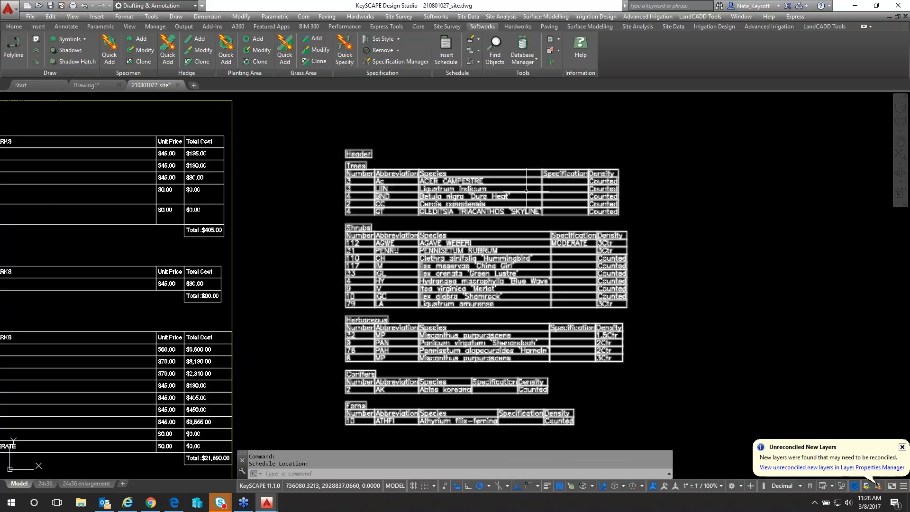
pyautogui.moveTo(524, 191); pyautogui.dragTo(451, 191, button='middle')
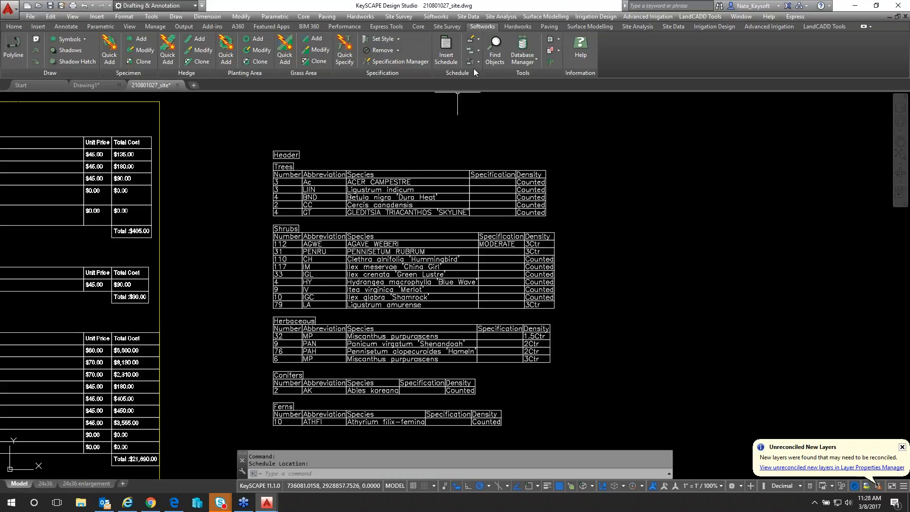
# Step: Open the KeySOFTWORKS Standard schedule style for modification
pyautogui.click(478, 41)
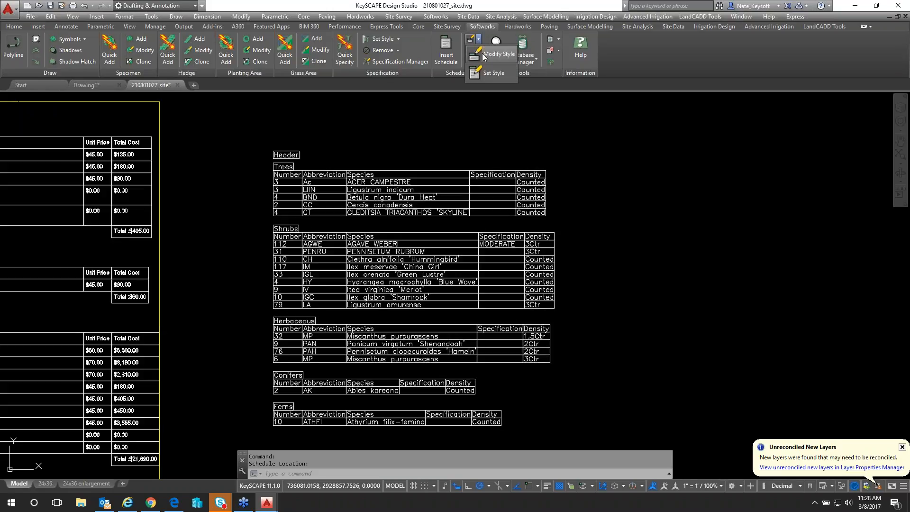
pyautogui.click(477, 56)
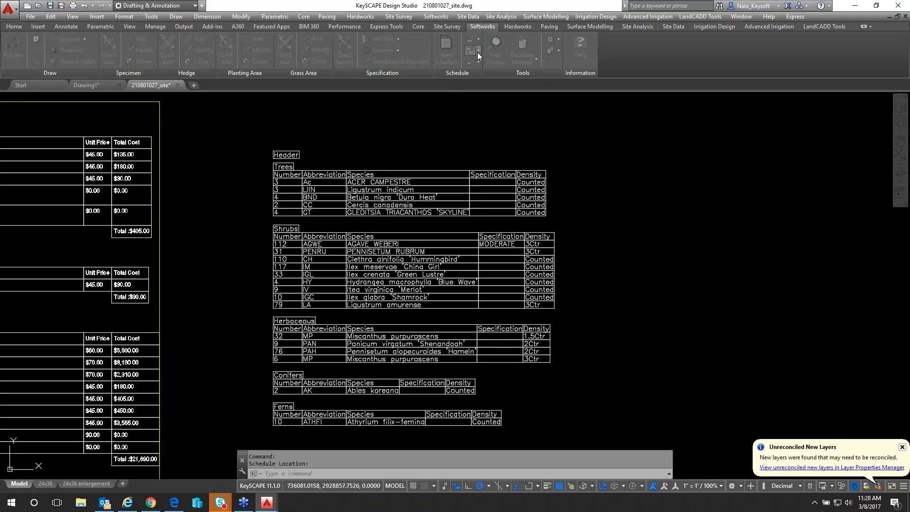
pyautogui.click(503, 127)
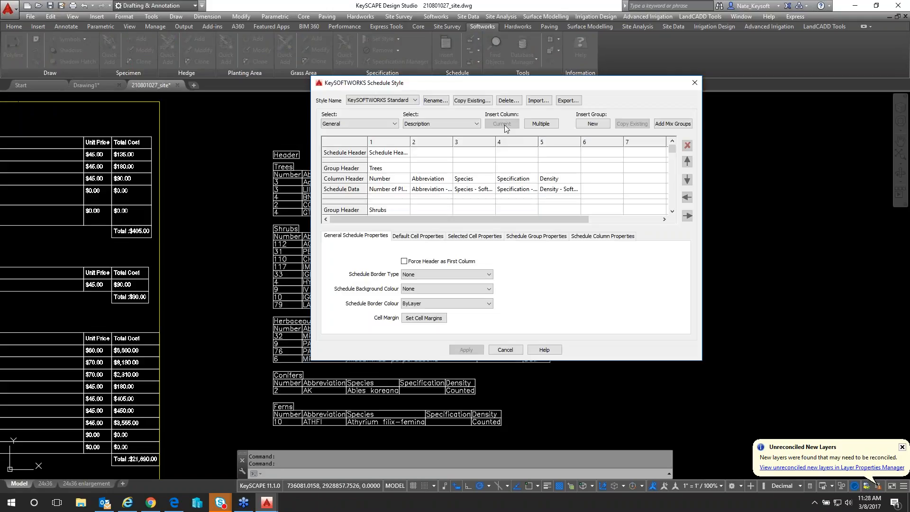
pyautogui.moveTo(516, 85); pyautogui.dragTo(525, 134)
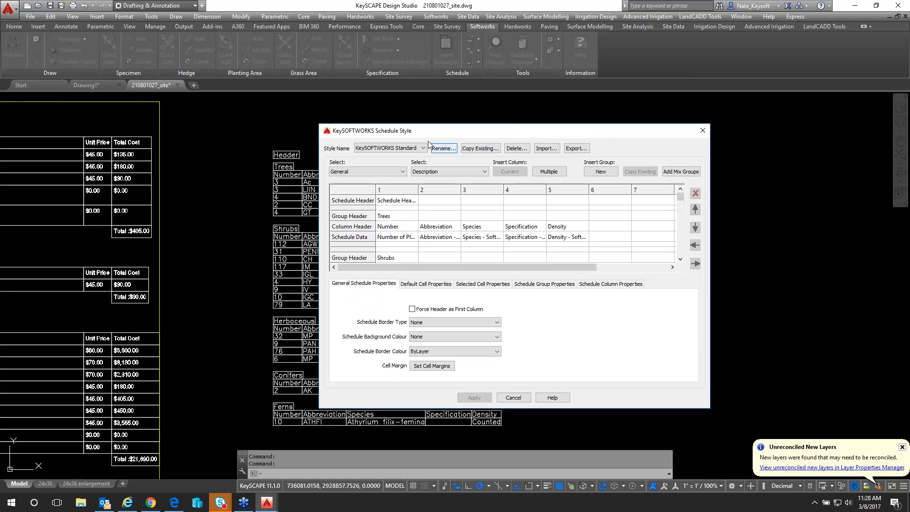
# Step: Review the Number and Abbreviation column properties and the schedule header's cell properties in the style
pyautogui.click(404, 228)
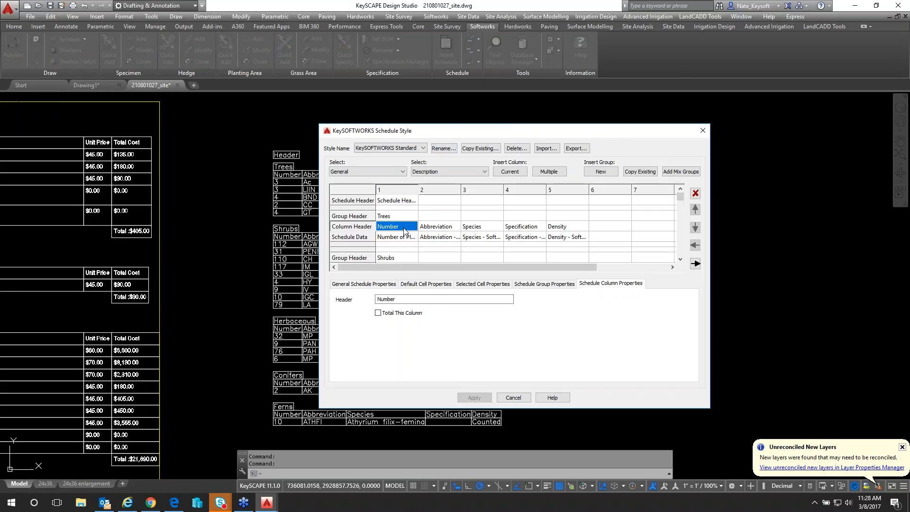
pyautogui.click(444, 230)
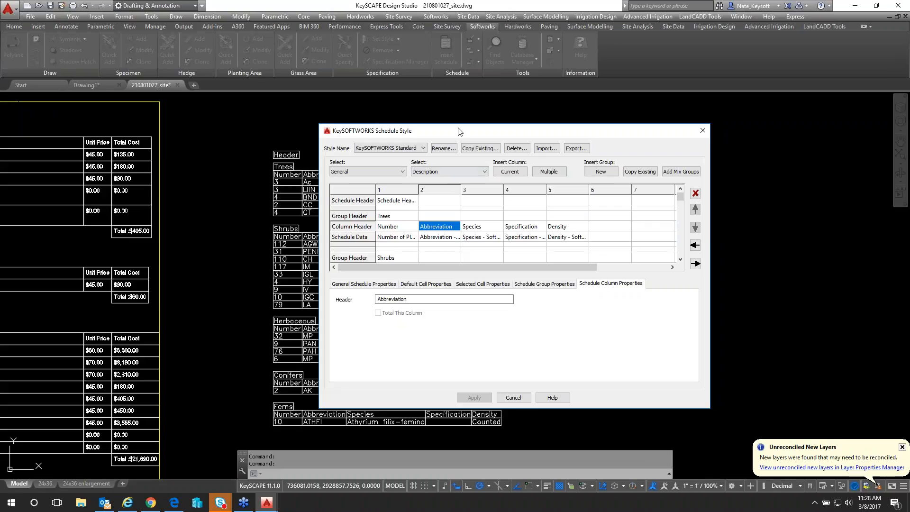
pyautogui.moveTo(460, 131); pyautogui.dragTo(582, 117)
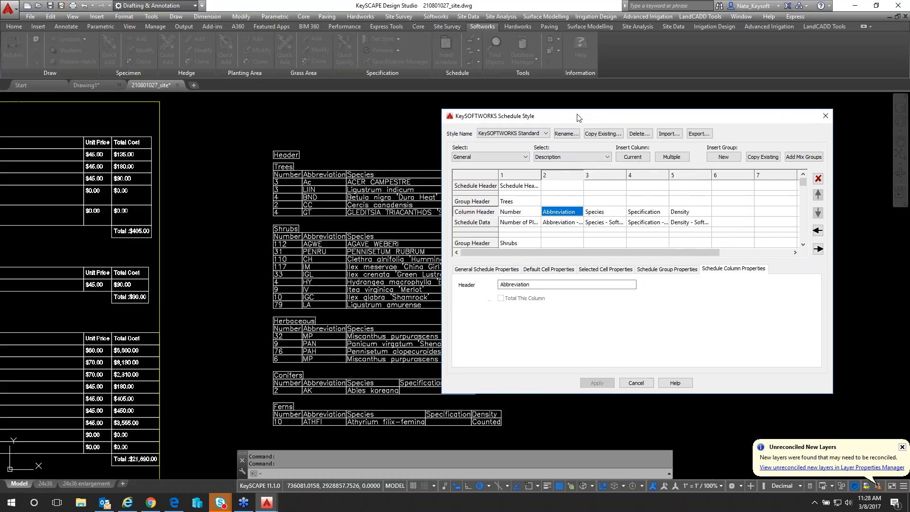
pyautogui.click(514, 186)
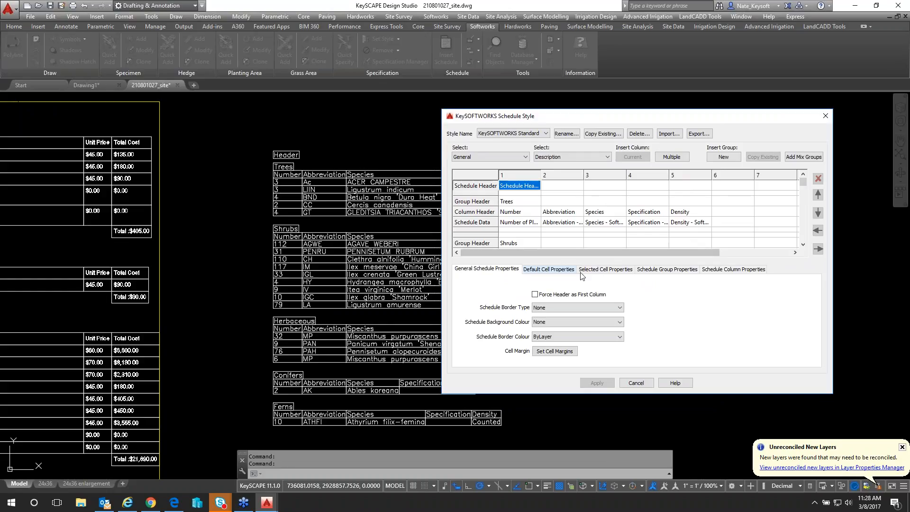
pyautogui.click(606, 270)
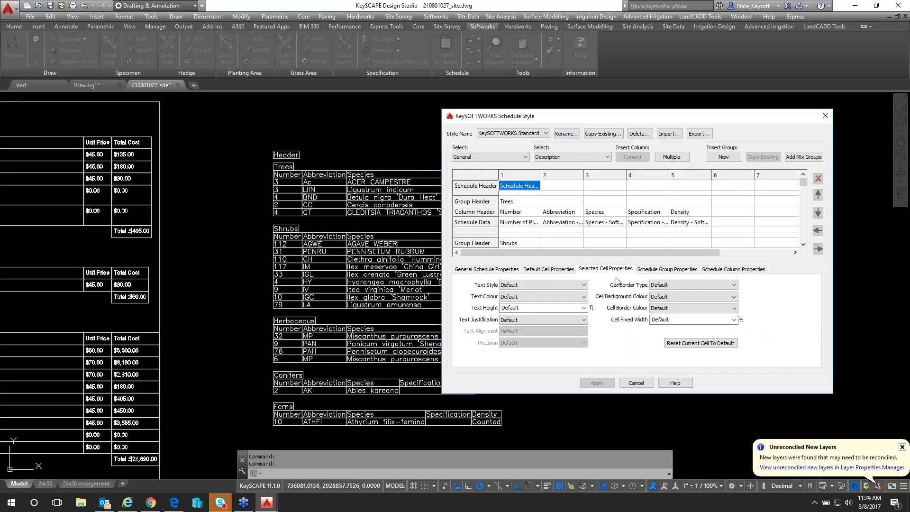
# Step: Set the default cell text height of the schedule style to 2 ft
pyautogui.click(551, 271)
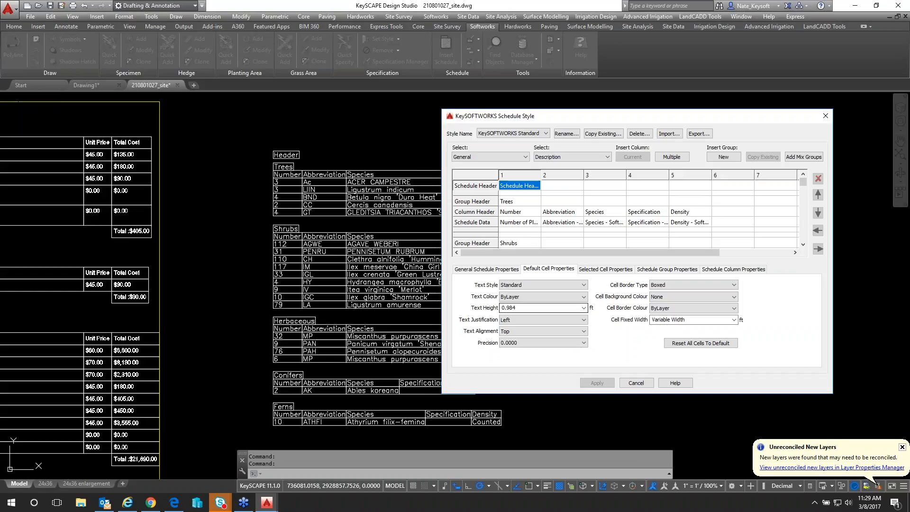
pyautogui.doubleClick(526, 309)
pyautogui.write('1')
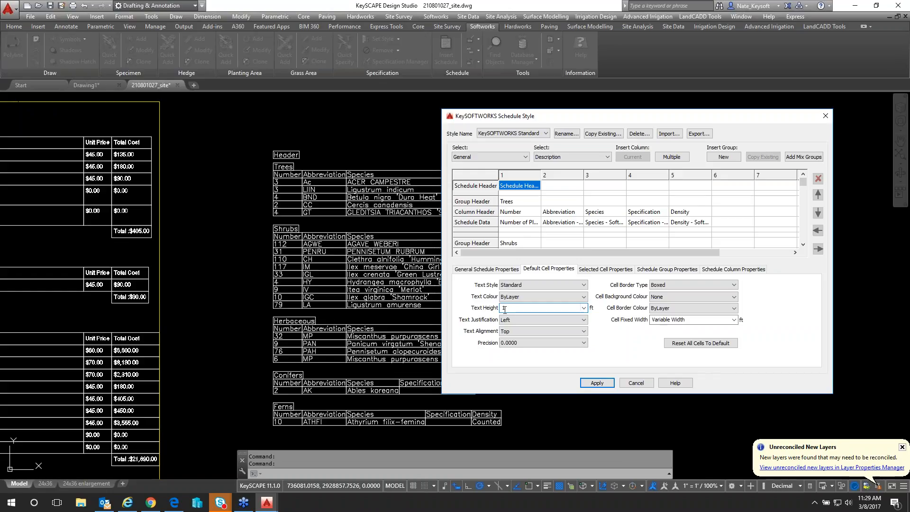
pyautogui.press('BackSpace')
pyautogui.write('2')
pyautogui.click(561, 222)
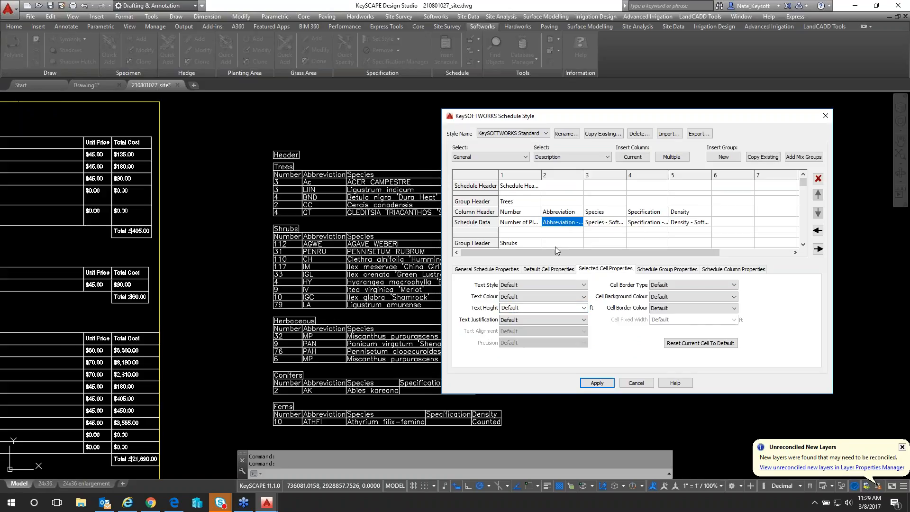
# Step: Set the schedule header cell's text height to 3 ft, then apply the style changes and close the style editor
pyautogui.click(524, 187)
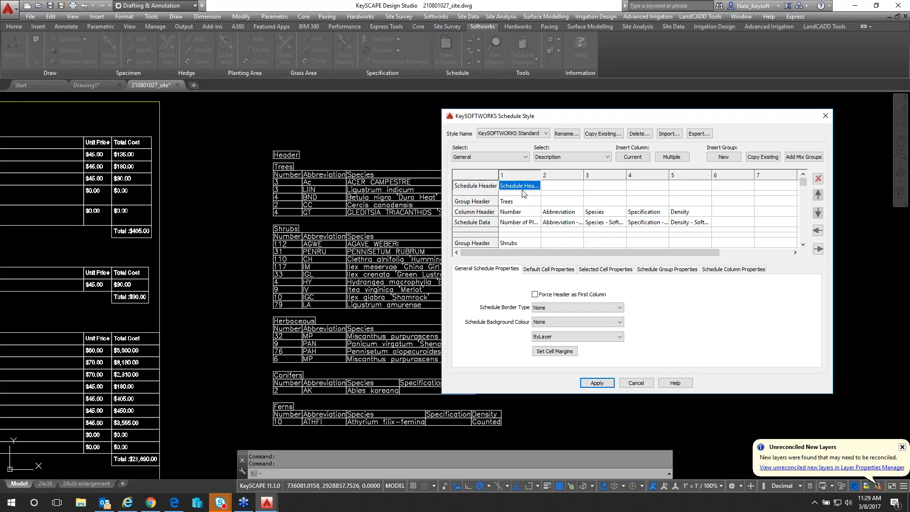
pyautogui.click(607, 269)
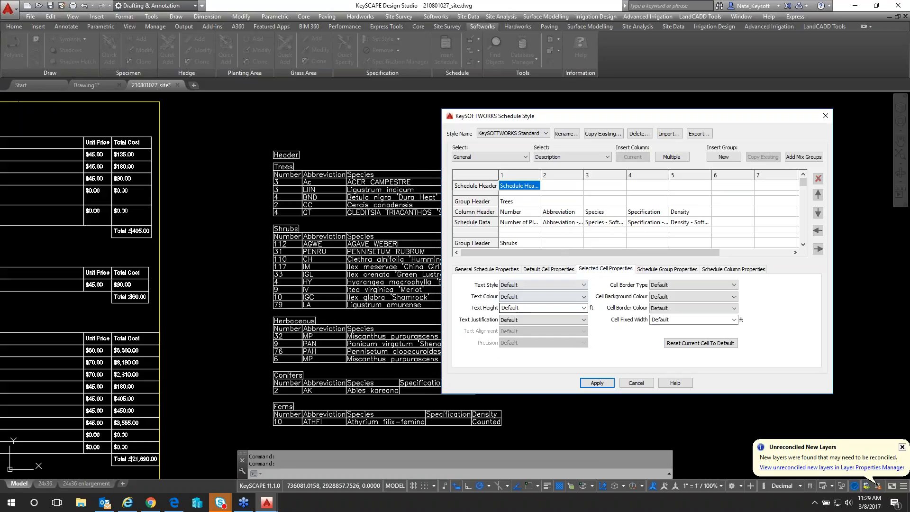
pyautogui.doubleClick(572, 306)
pyautogui.write('3')
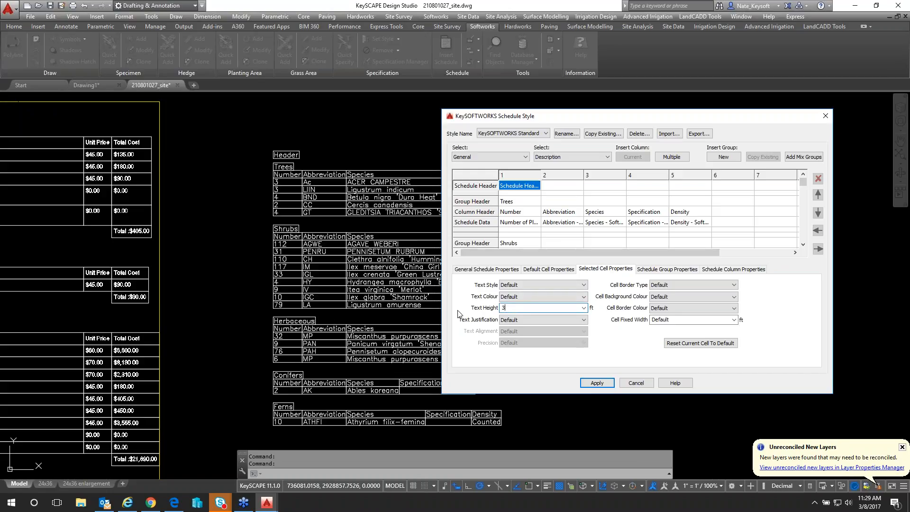
pyautogui.click(605, 382)
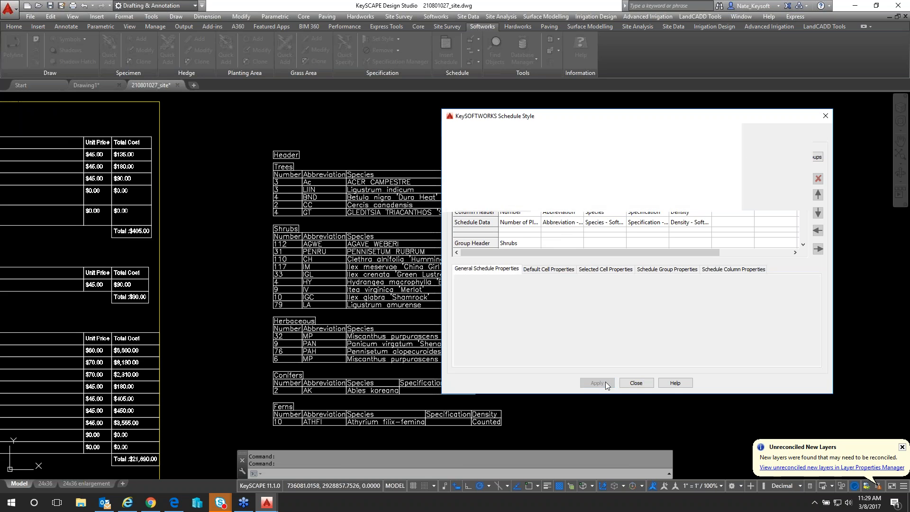
pyautogui.click(636, 382)
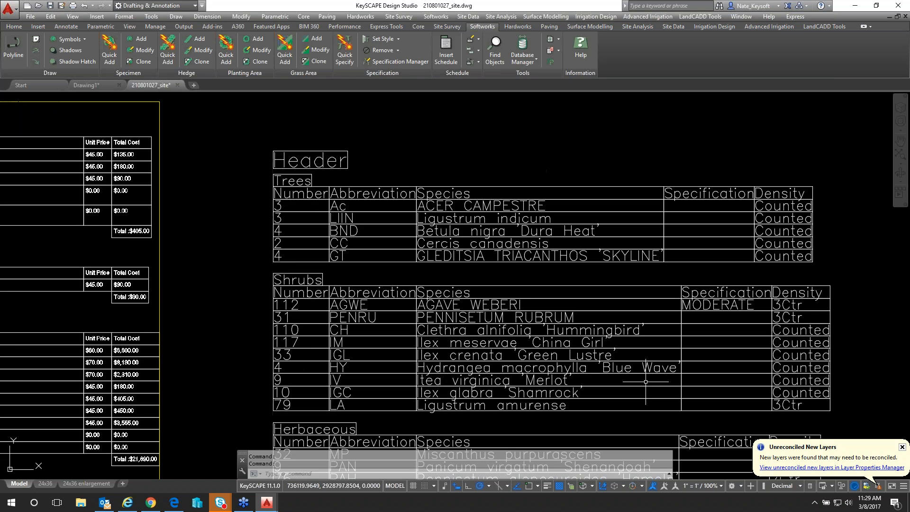
# Step: Open the second plant schedule for modification and change its header text to "Plant List"
pyautogui.scroll(-2, 474, 284)
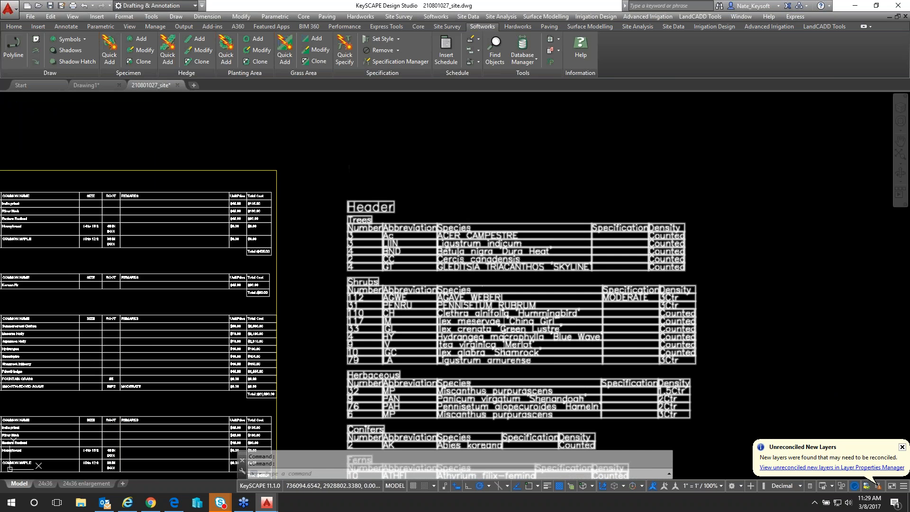
pyautogui.scroll(-2, 502, 332)
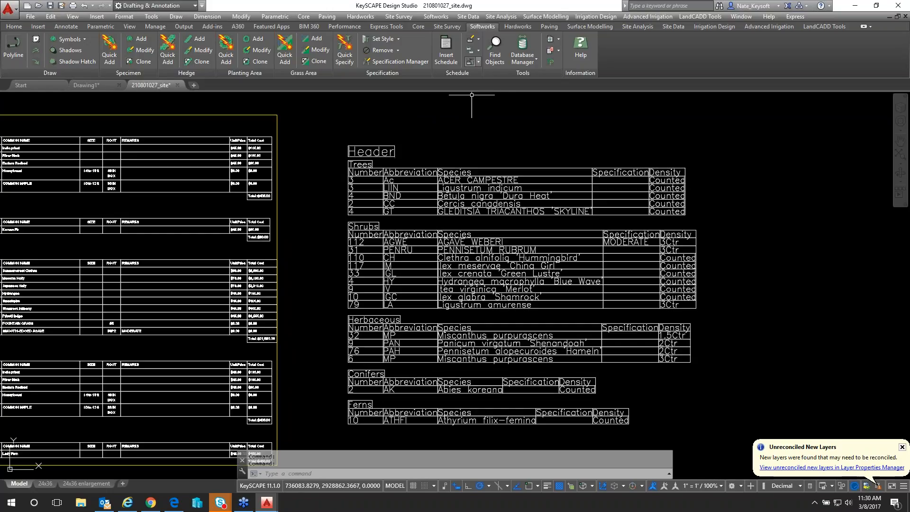
pyautogui.click(478, 39)
pyautogui.click(480, 51)
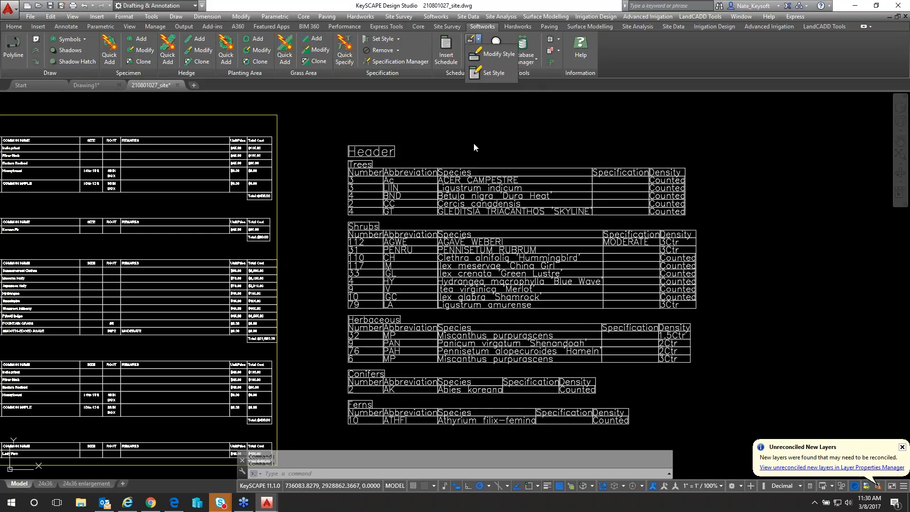
pyautogui.click(433, 200)
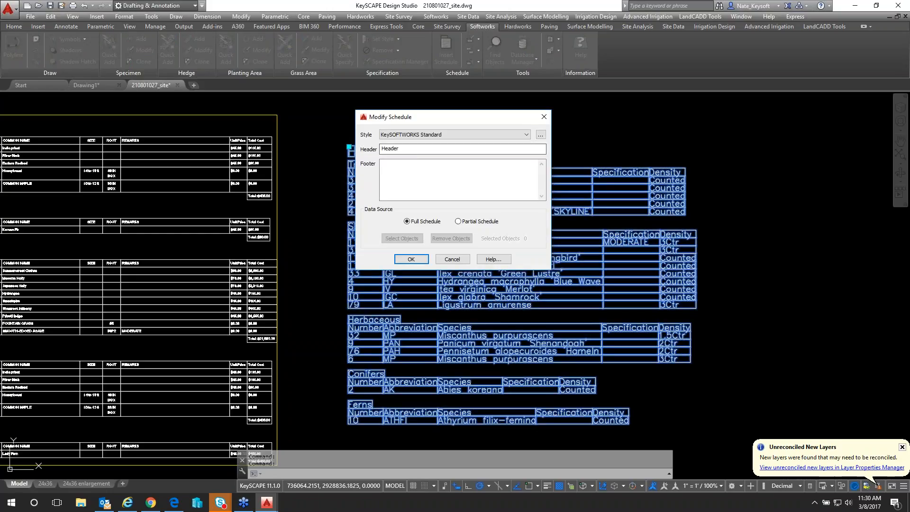
pyautogui.moveTo(408, 149); pyautogui.dragTo(383, 148)
pyautogui.write('Plant List')
# Step: In the KeySOFTWORKS Standard schedule style, set the top, bottom, left and right cell margins to 1 ft
pyautogui.click(542, 135)
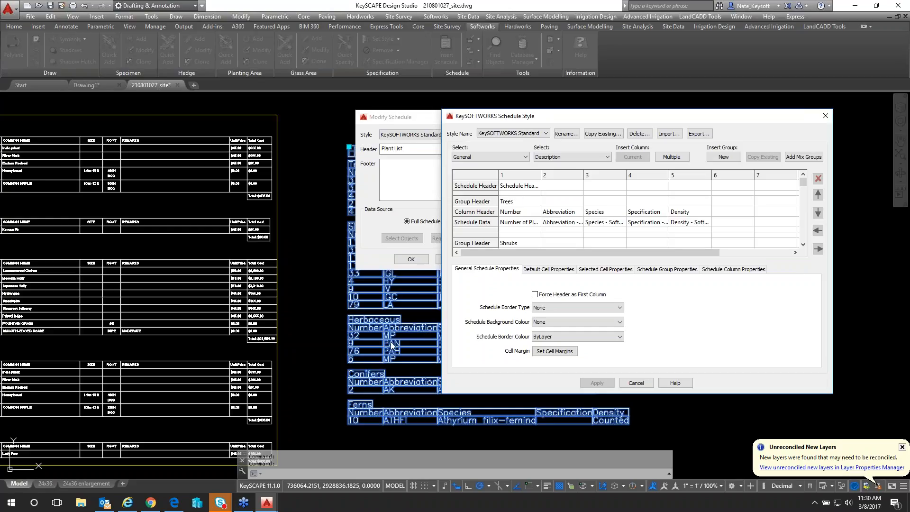
pyautogui.click(560, 354)
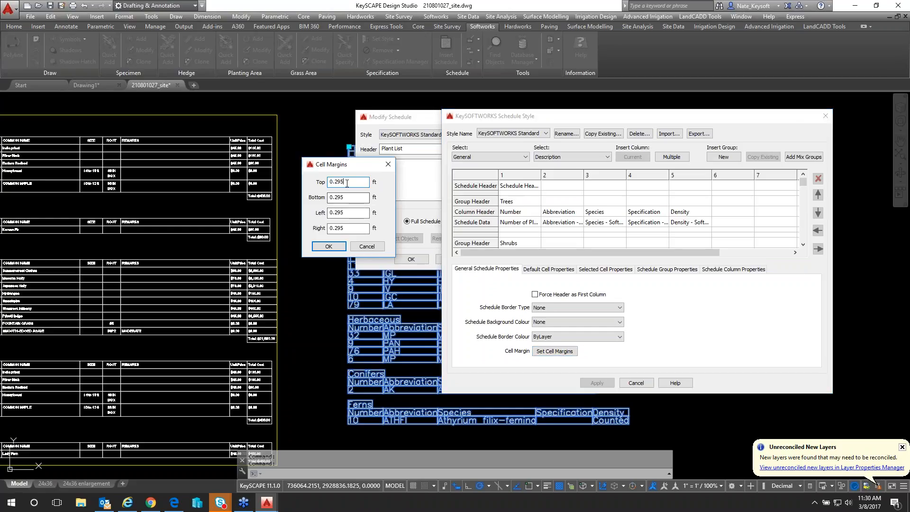
pyautogui.write('1')
pyautogui.press('Tab')
pyautogui.write('1')
pyautogui.press('Tab')
pyautogui.write('1')
pyautogui.moveTo(363, 231); pyautogui.dragTo(324, 231)
pyautogui.write('1')
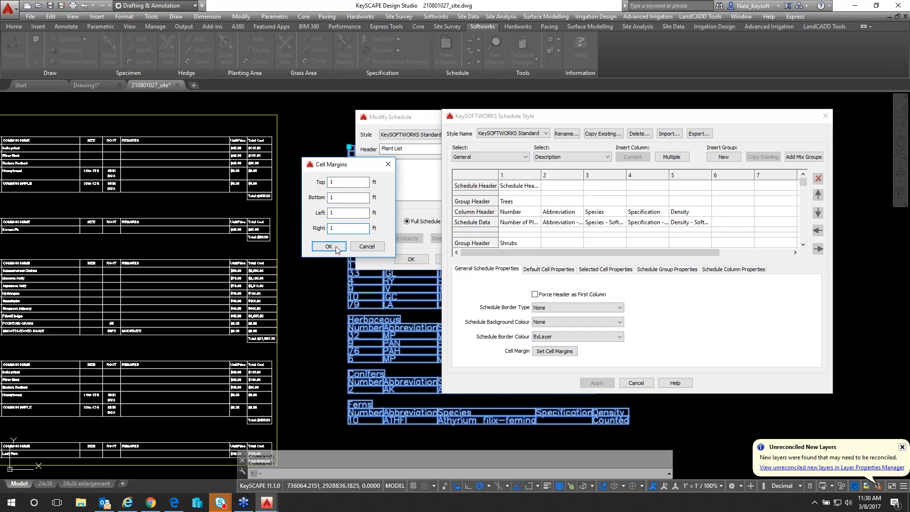
pyautogui.click(335, 247)
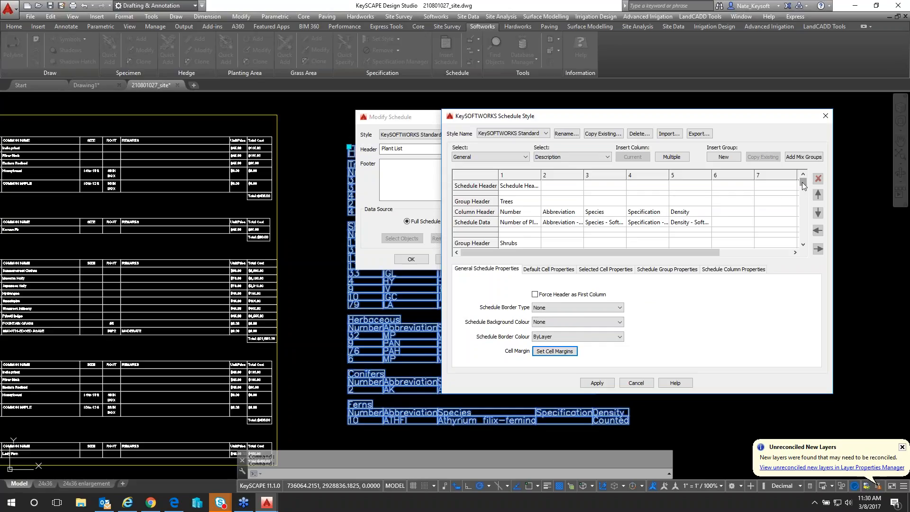
# Step: Review the Trees and Shrubs group properties and the Climbers and Conifers groups in the schedule style
pyautogui.click(510, 204)
pyautogui.scroll(-2, 530, 228)
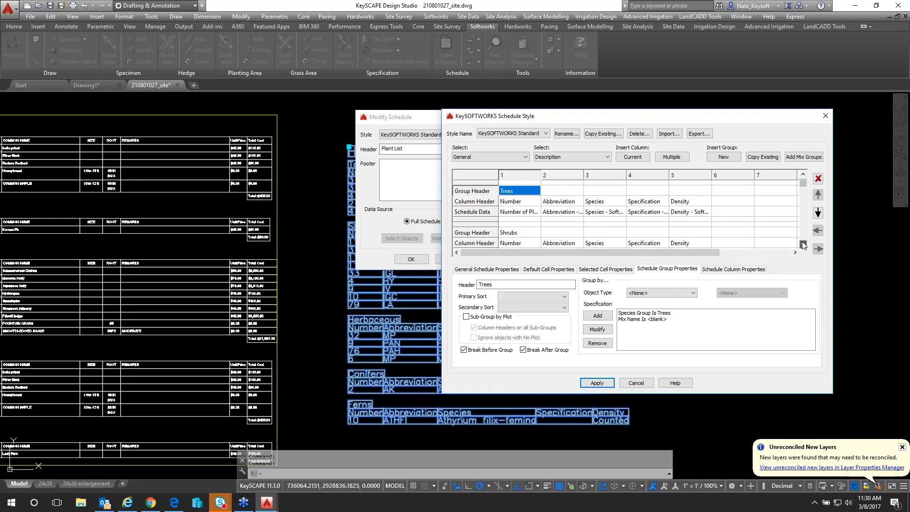
pyautogui.click(509, 216)
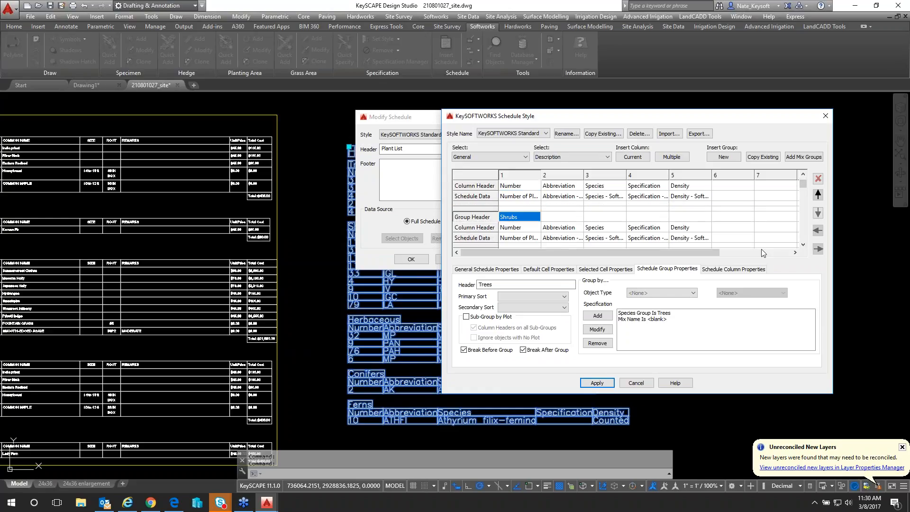
pyautogui.click(803, 244)
pyautogui.click(804, 245)
pyautogui.click(803, 244)
pyautogui.click(803, 245)
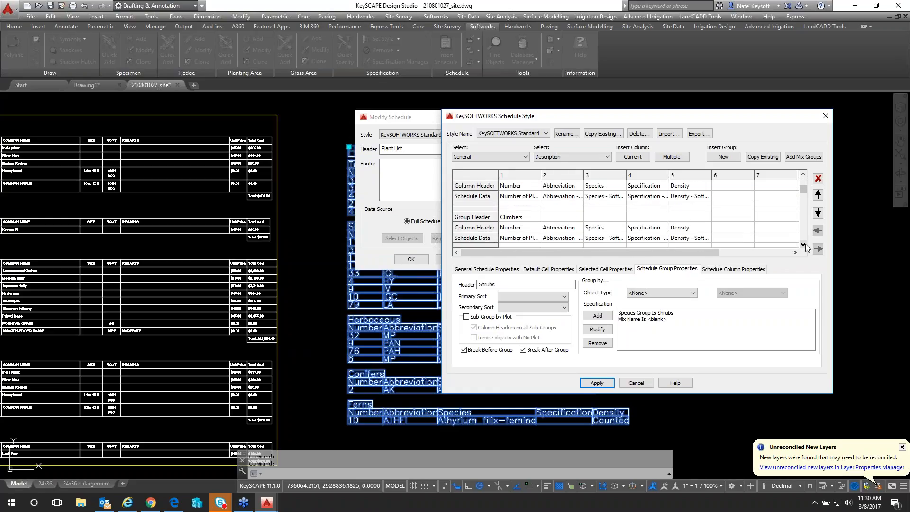
pyautogui.click(803, 245)
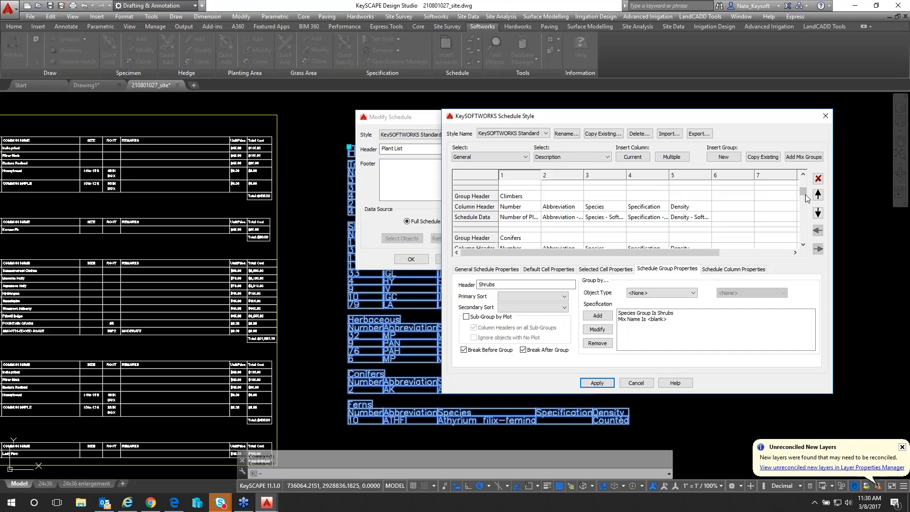
pyautogui.moveTo(804, 189); pyautogui.dragTo(804, 181)
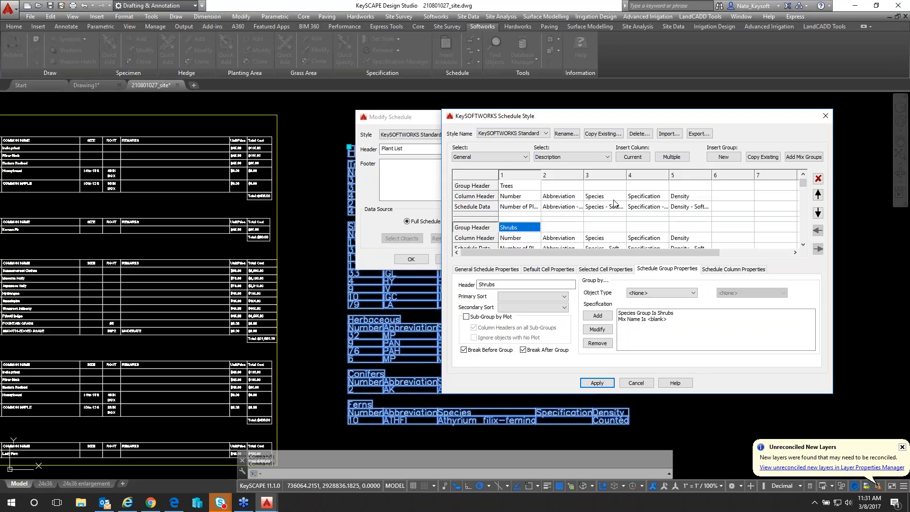
# Step: Select the Trees group's Specification column as the insertion point and choose the Softworks Specification data category
pyautogui.click(644, 198)
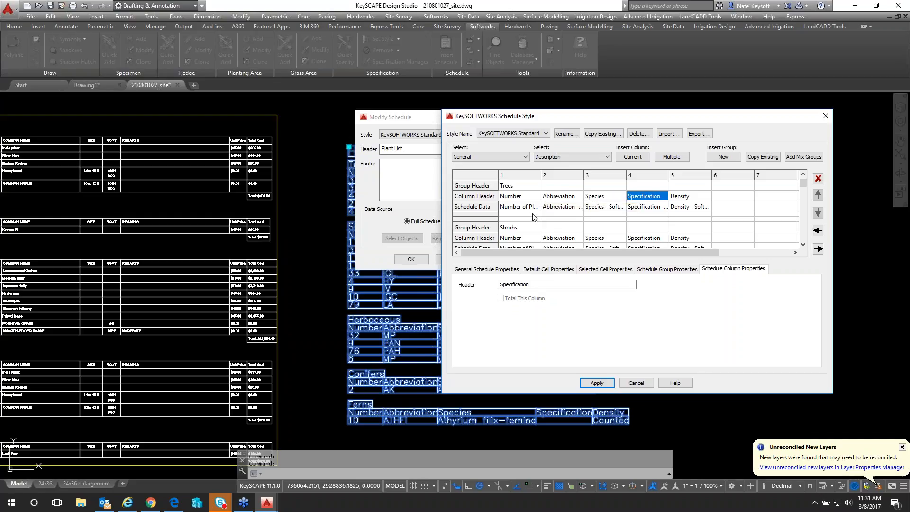
pyautogui.click(496, 158)
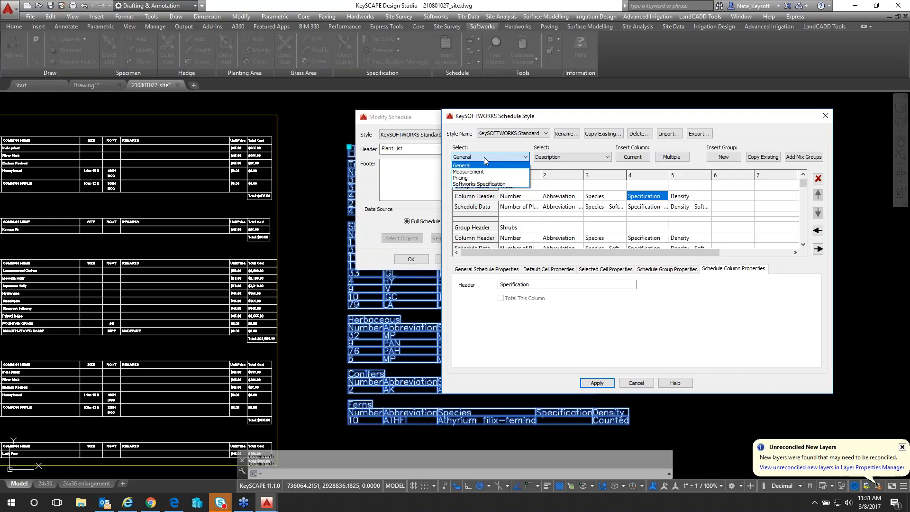
pyautogui.click(473, 184)
pyautogui.click(594, 156)
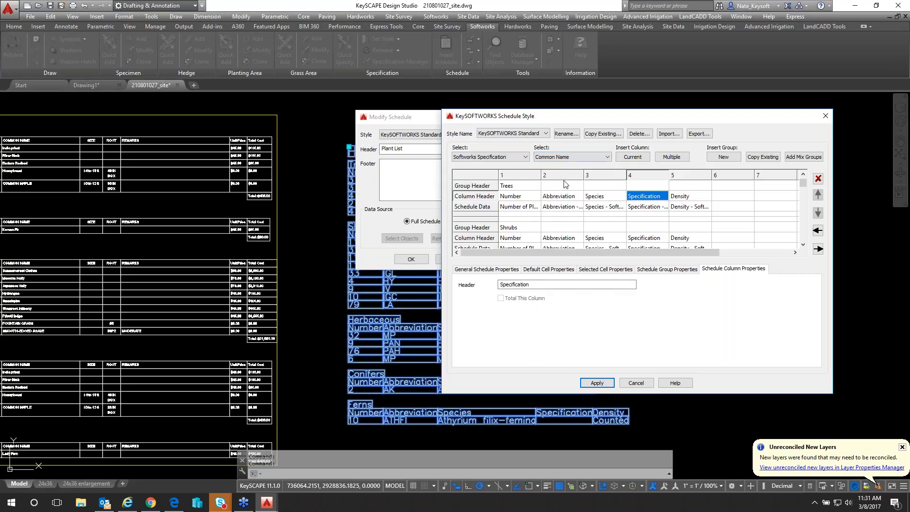
pyautogui.moveTo(572, 188); pyautogui.dragTo(620, 205)
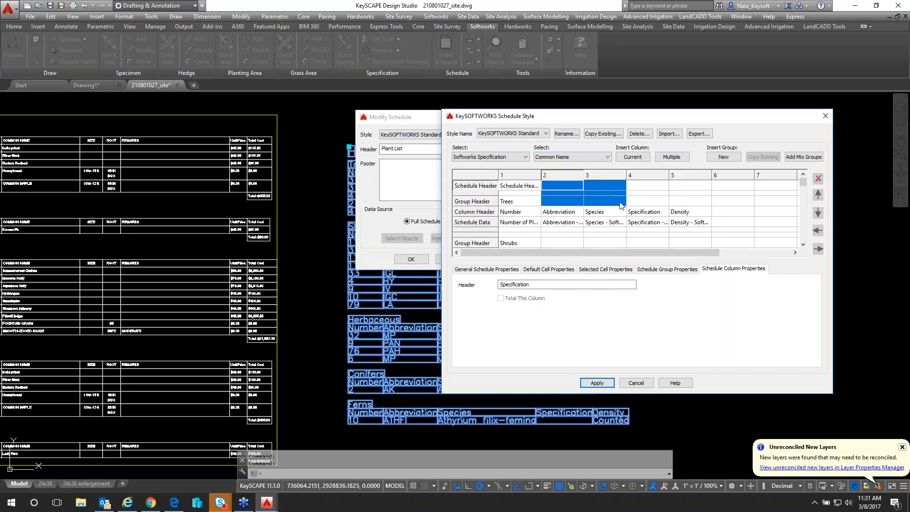
pyautogui.click(649, 211)
pyautogui.scroll(-1, 664, 211)
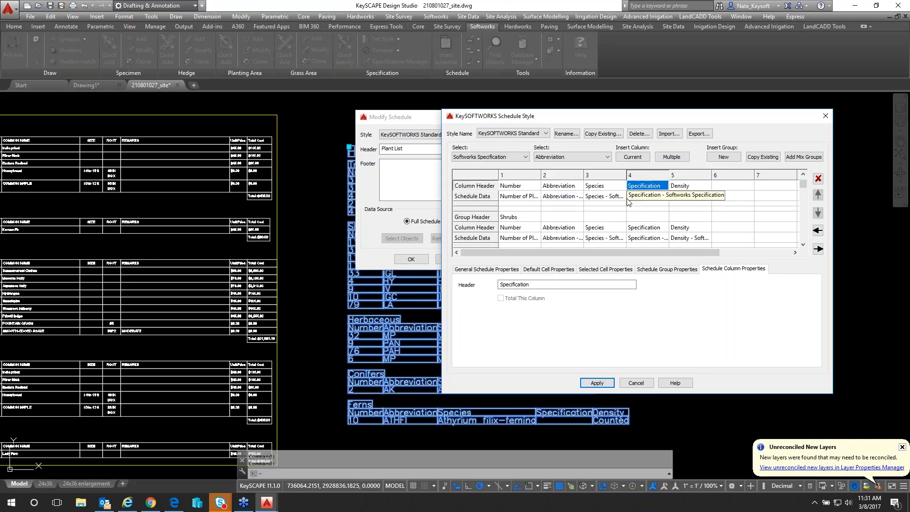
pyautogui.click(804, 175)
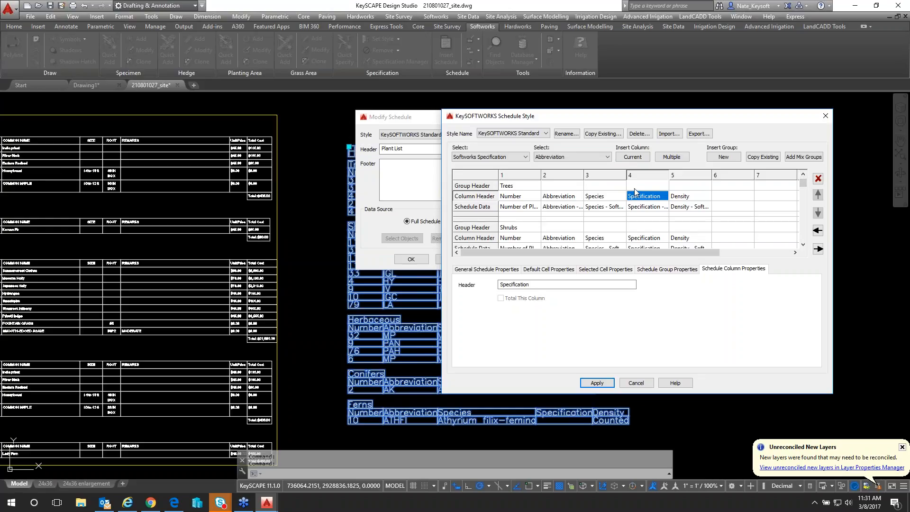
# Step: Try to insert an Abbreviation column at Column 4 in all schedule groups
pyautogui.click(667, 158)
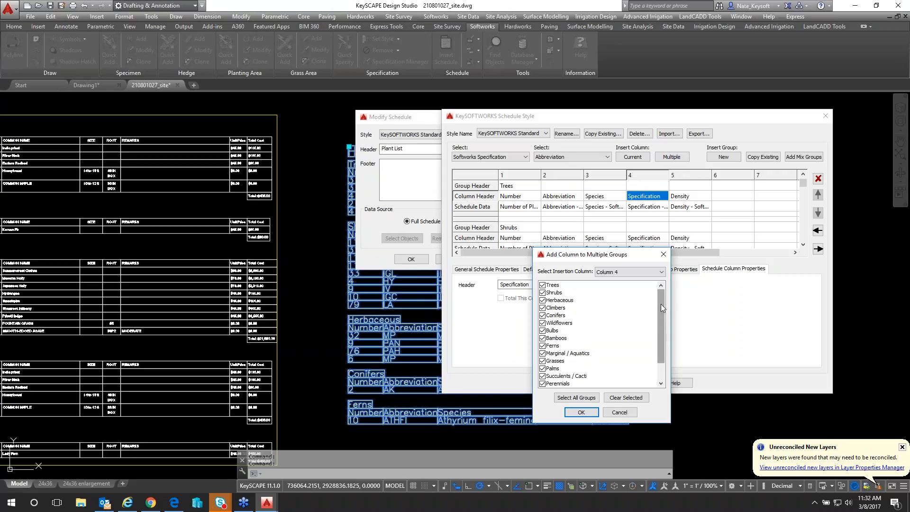
pyautogui.moveTo(660, 303); pyautogui.dragTo(663, 330)
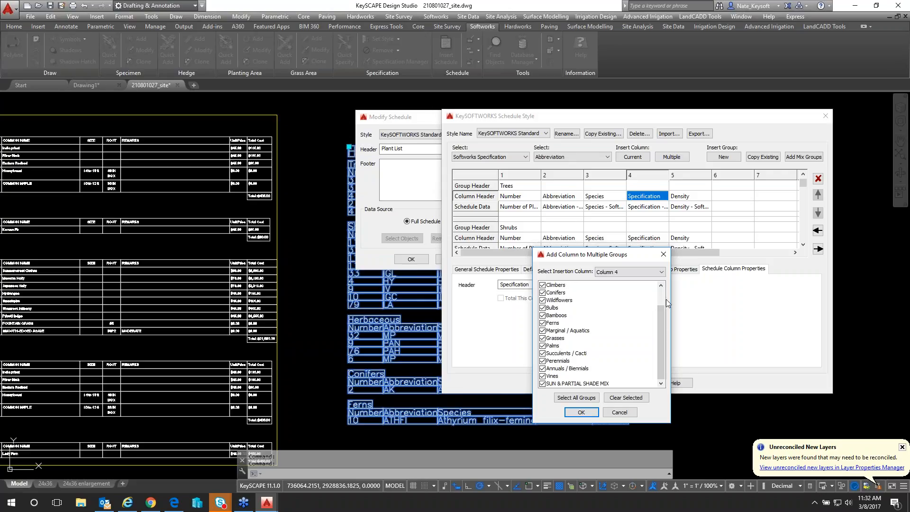
pyautogui.moveTo(663, 307); pyautogui.dragTo(659, 281)
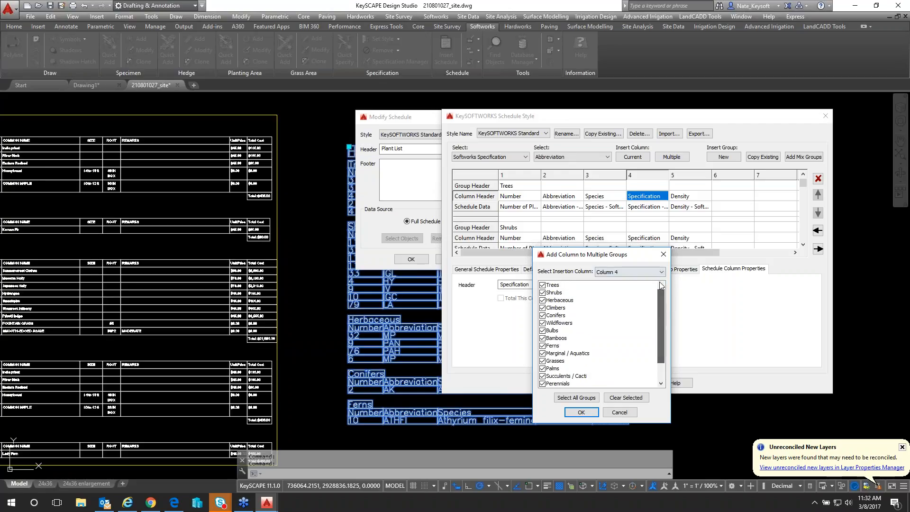
pyautogui.click(578, 411)
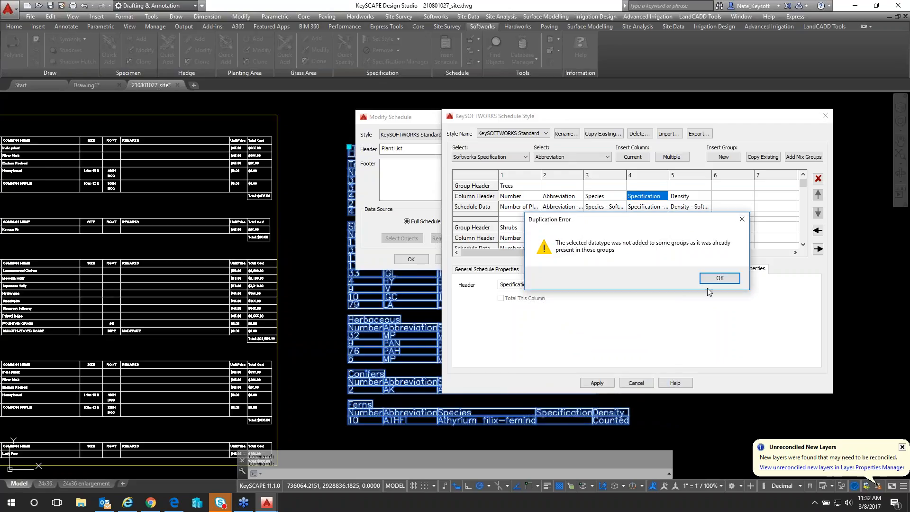
pyautogui.click(719, 278)
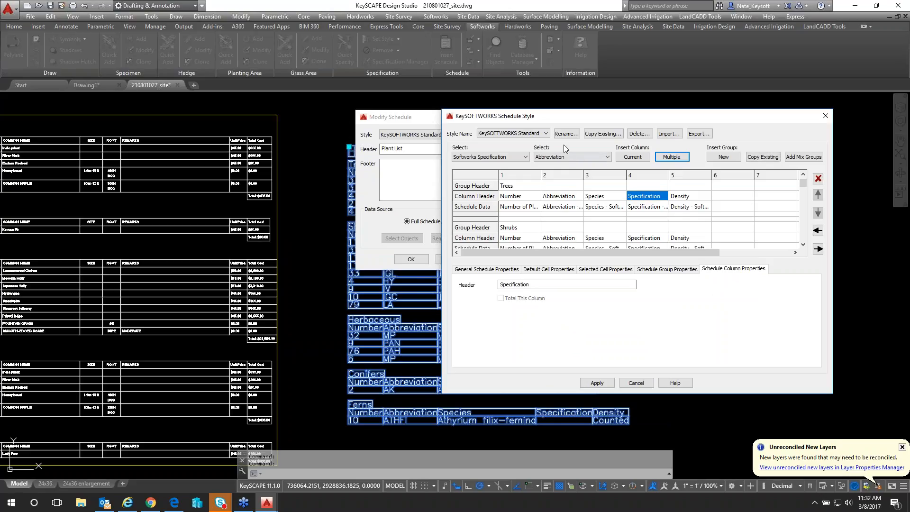
# Step: Insert a Common Name column at Column 4 in all schedule groups, then apply the style and update the schedule
pyautogui.click(595, 156)
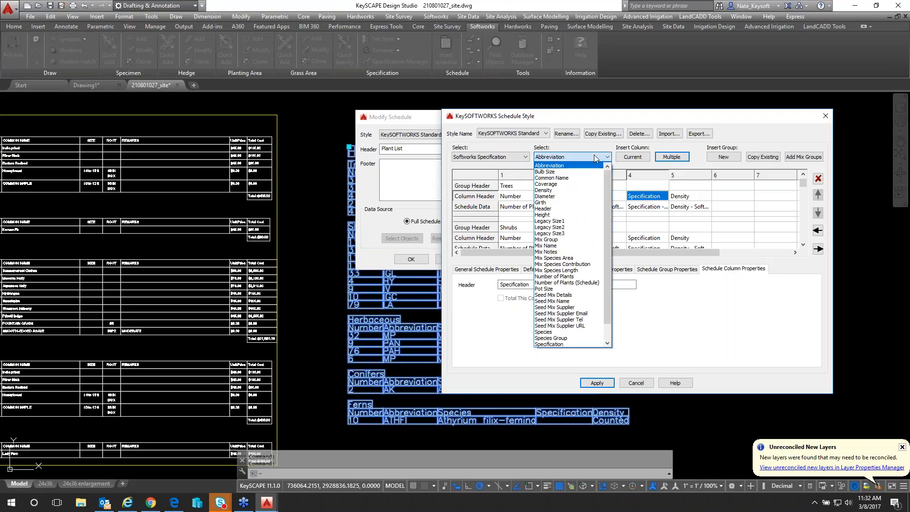
pyautogui.click(563, 179)
pyautogui.click(671, 156)
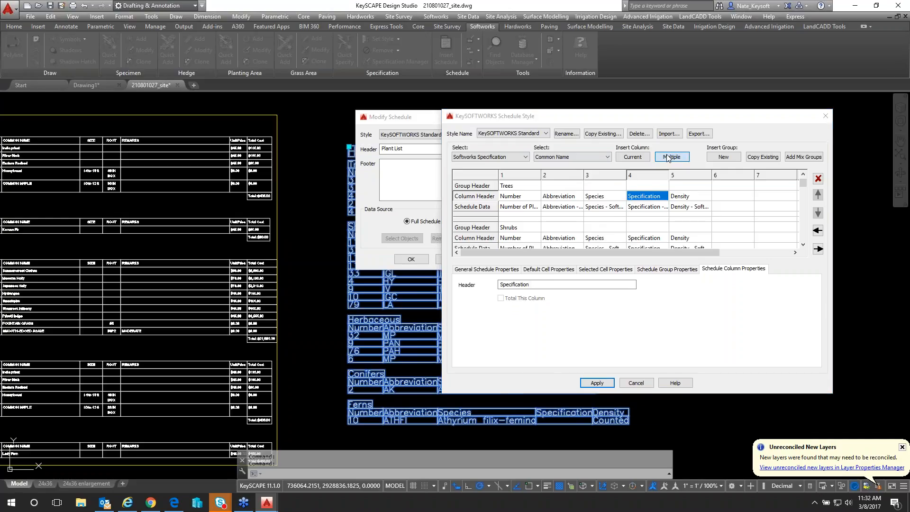
pyautogui.click(589, 413)
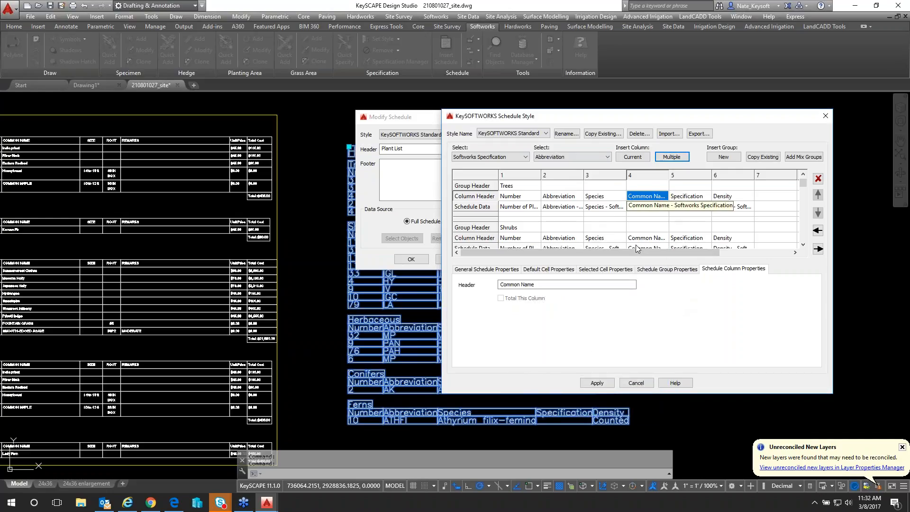
pyautogui.click(598, 383)
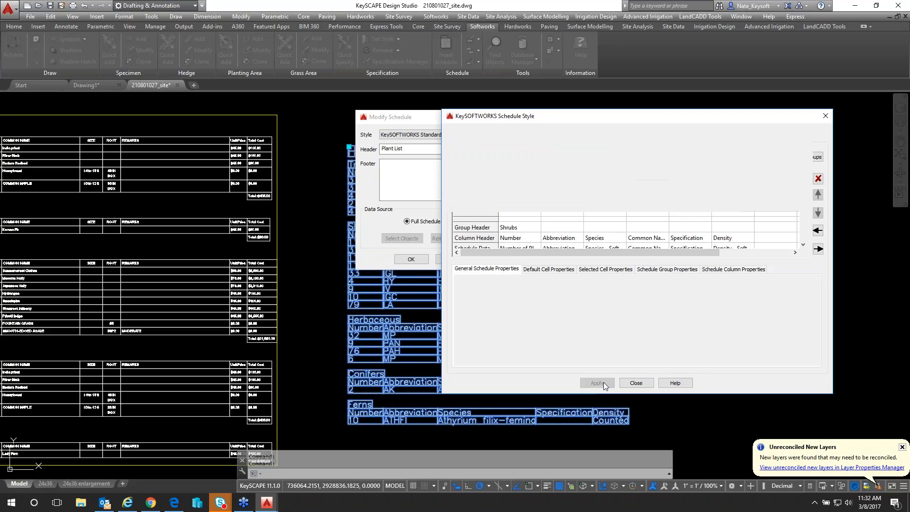
pyautogui.click(638, 383)
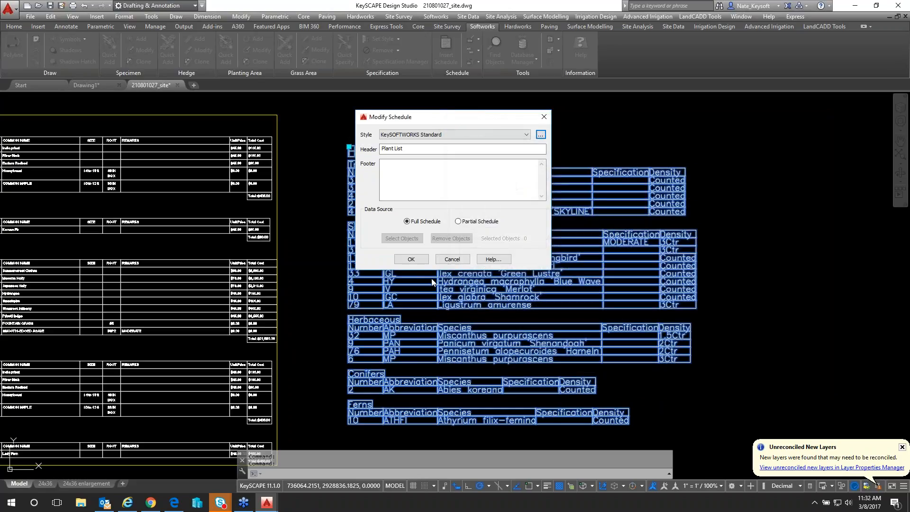
pyautogui.click(411, 258)
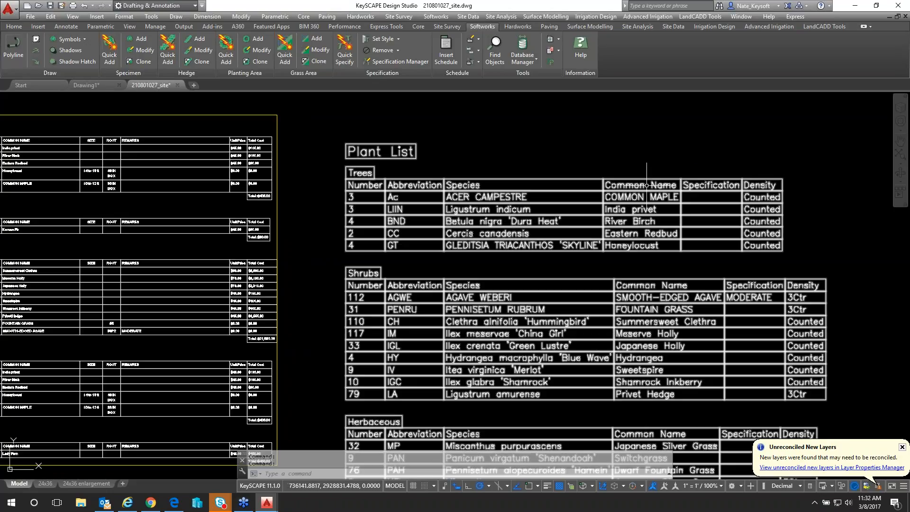
# Step: Open the Database Manager and list the Trees species group by Species Name
pyautogui.moveTo(651, 311); pyautogui.dragTo(642, 184, button='middle')
pyautogui.scroll(-2, 634, 260)
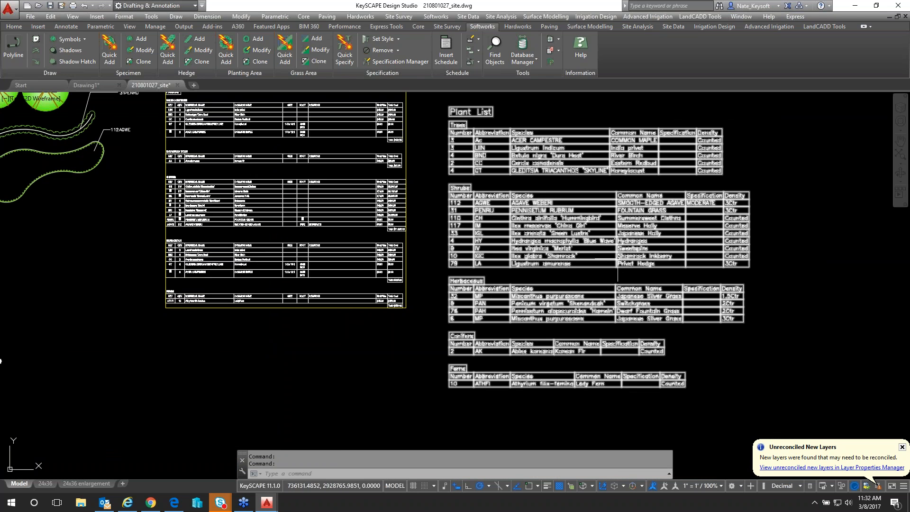
pyautogui.moveTo(616, 238); pyautogui.dragTo(612, 290, button='middle')
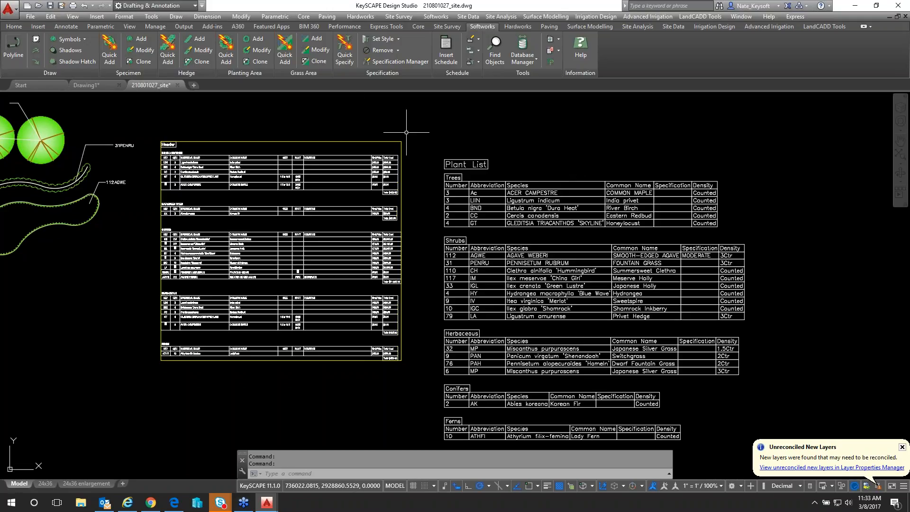
pyautogui.moveTo(406, 132); pyautogui.dragTo(514, 150, button='middle')
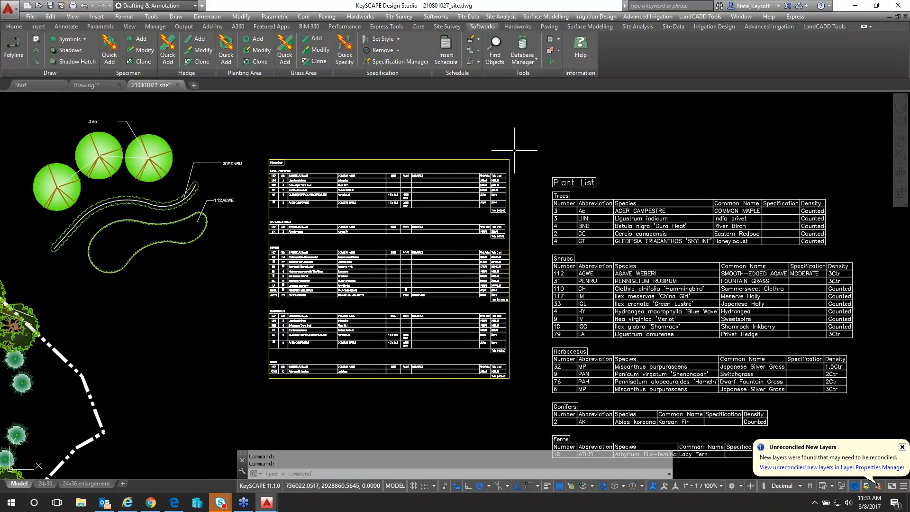
pyautogui.click(525, 43)
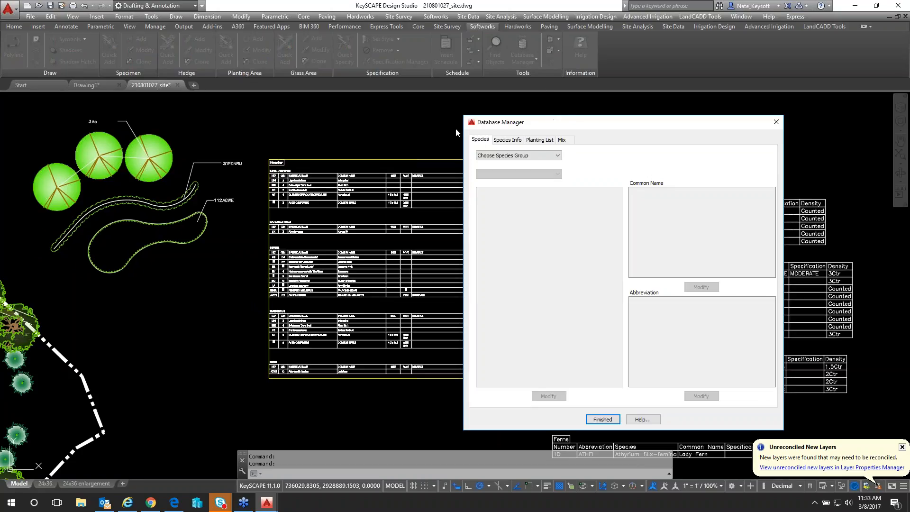
pyautogui.click(557, 155)
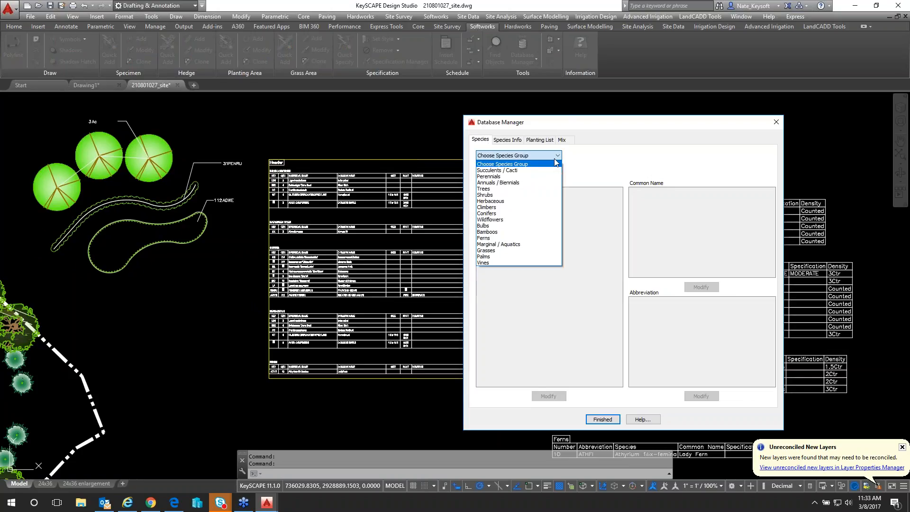
pyautogui.click(489, 189)
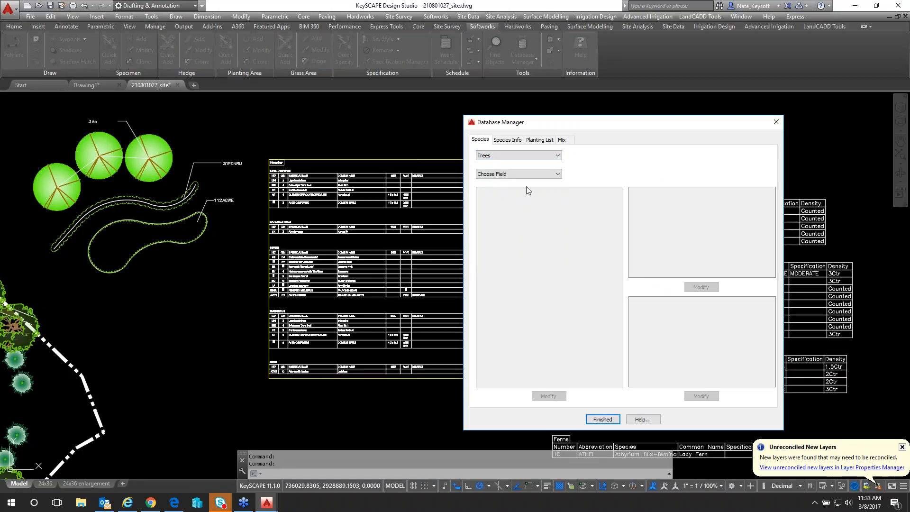
pyautogui.click(549, 174)
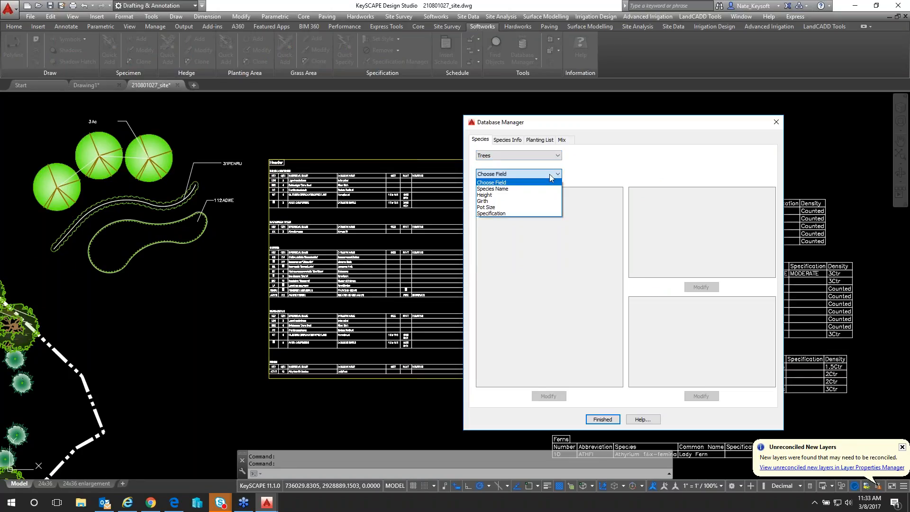
pyautogui.click(510, 190)
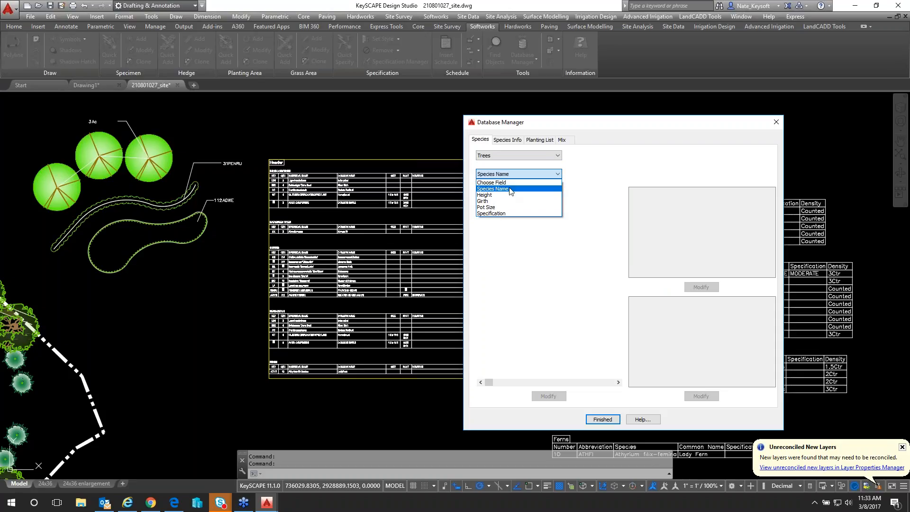
pyautogui.click(510, 190)
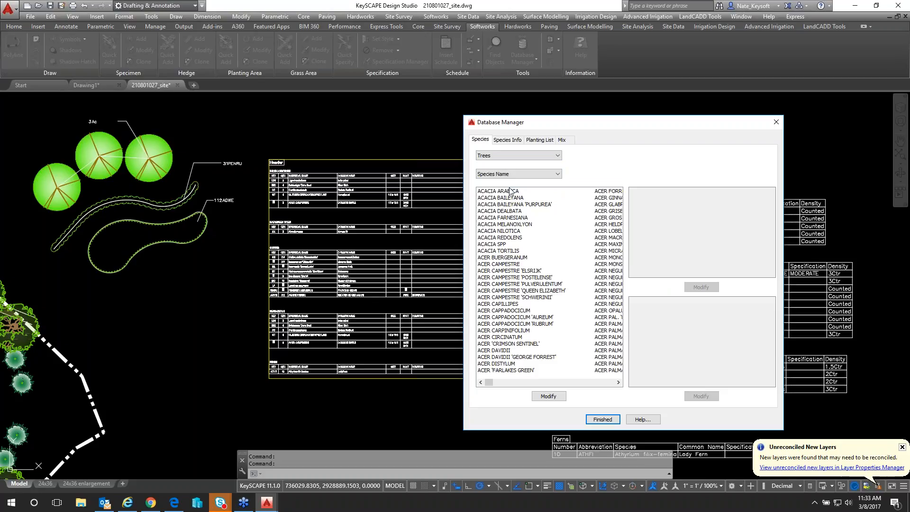
# Step: Review the common names and abbreviations stored for maple species such as ACER CAPILLIPES and ACER PLATANOIDES
pyautogui.click(550, 396)
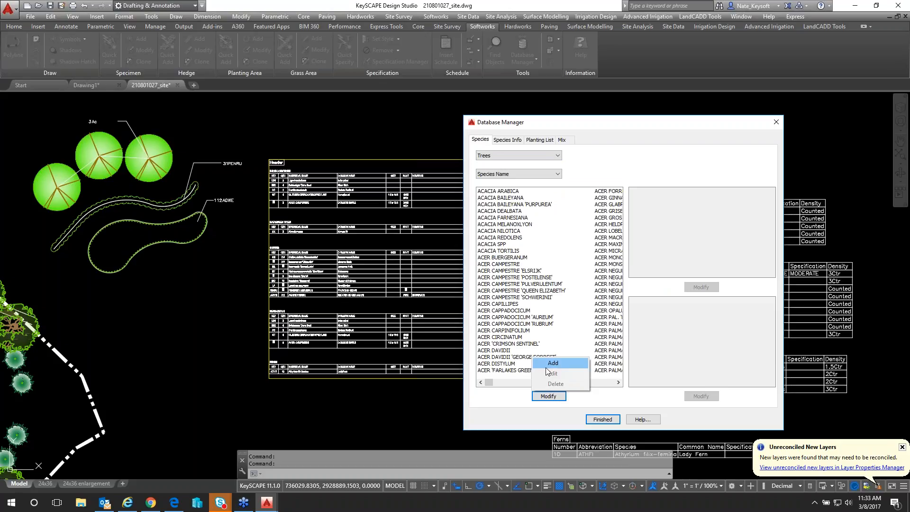
pyautogui.click(510, 305)
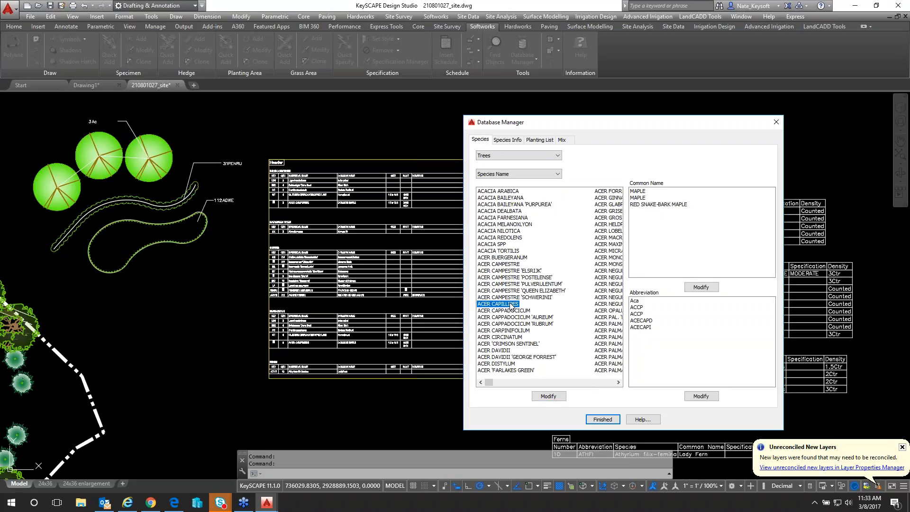
pyautogui.click(552, 398)
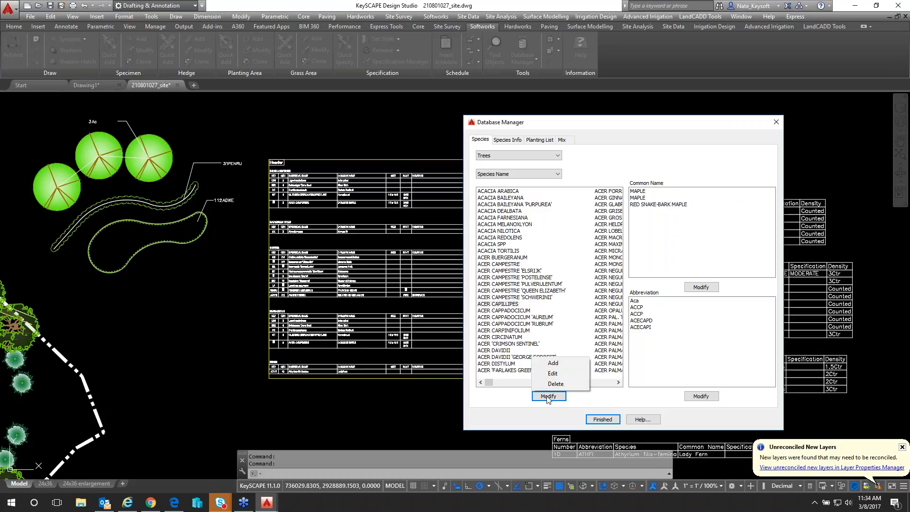
pyautogui.click(600, 317)
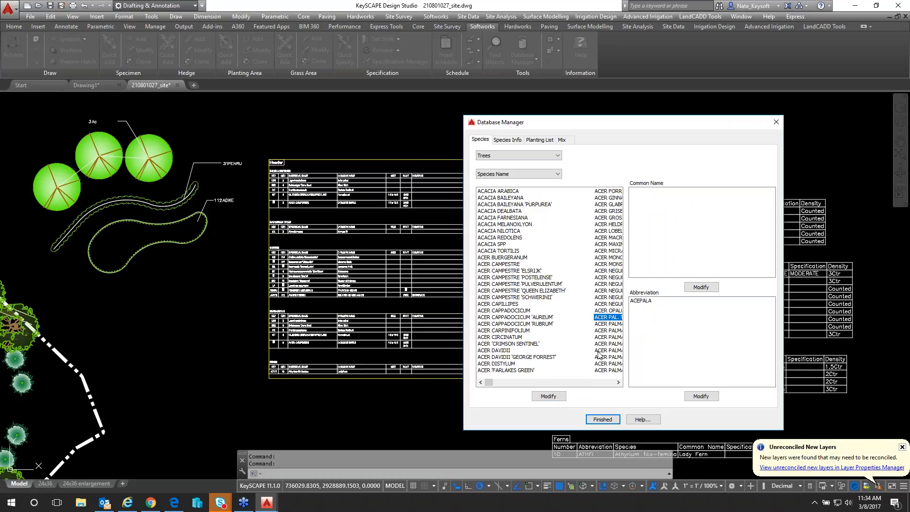
pyautogui.click(589, 383)
pyautogui.click(589, 382)
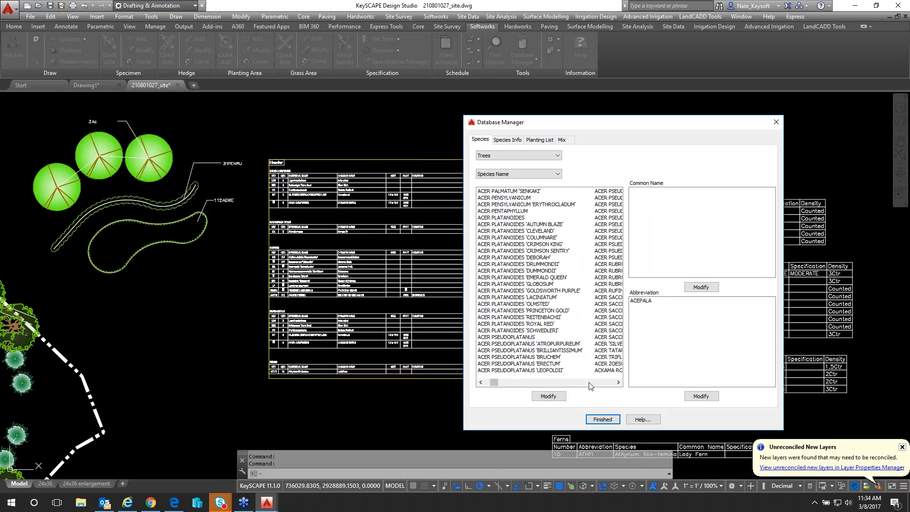
pyautogui.click(518, 221)
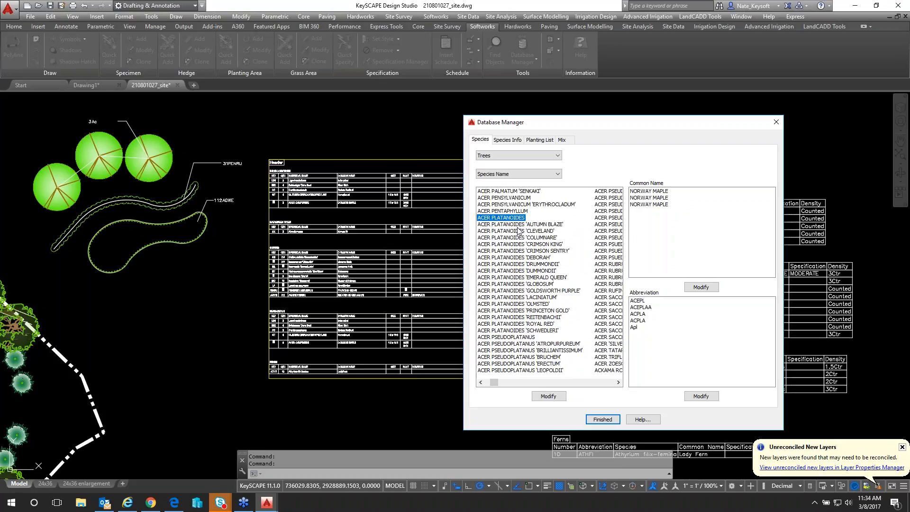
# Step: Rename the tree species APPLE 'BRAMLEY' as APPLE 'TEST'
pyautogui.click(563, 383)
pyautogui.click(563, 384)
pyautogui.click(562, 384)
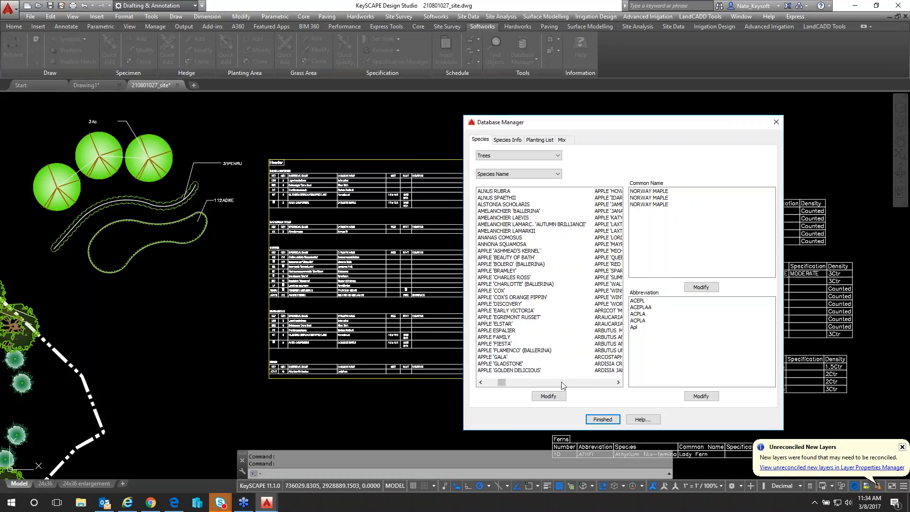
pyautogui.click(504, 270)
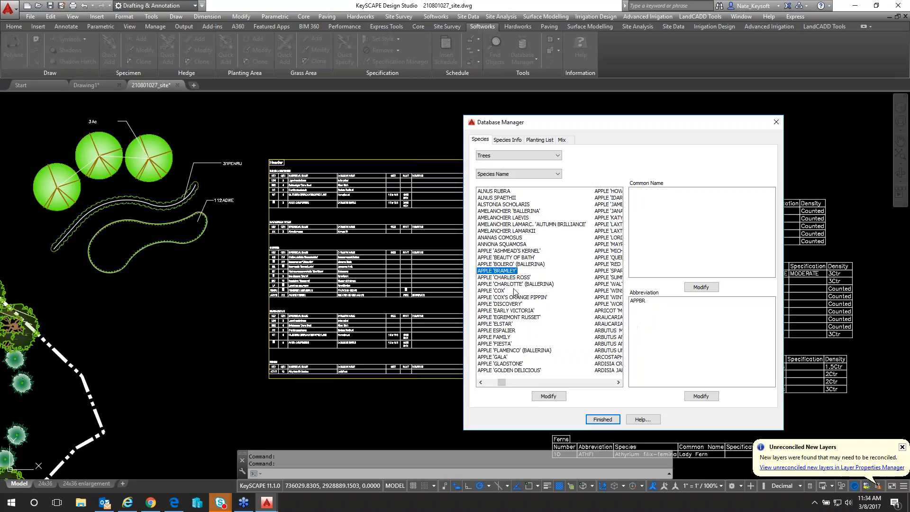
pyautogui.click(550, 397)
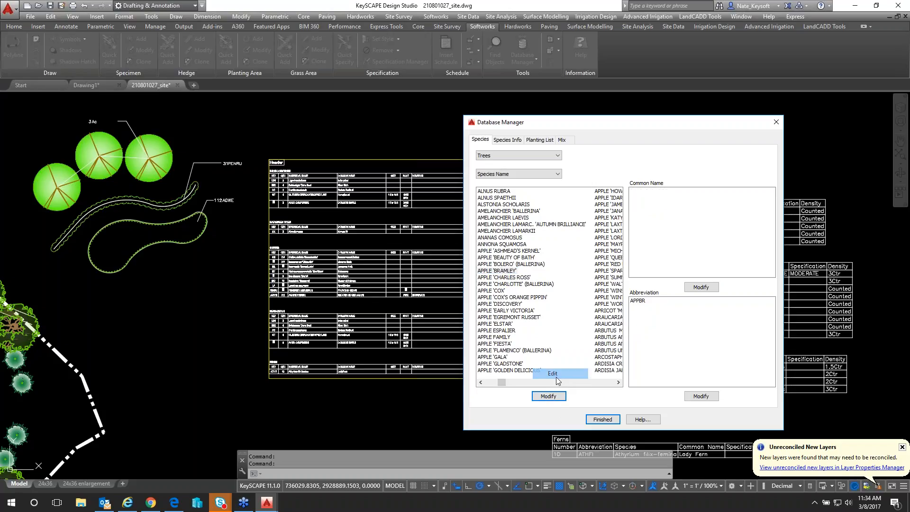
pyautogui.click(556, 377)
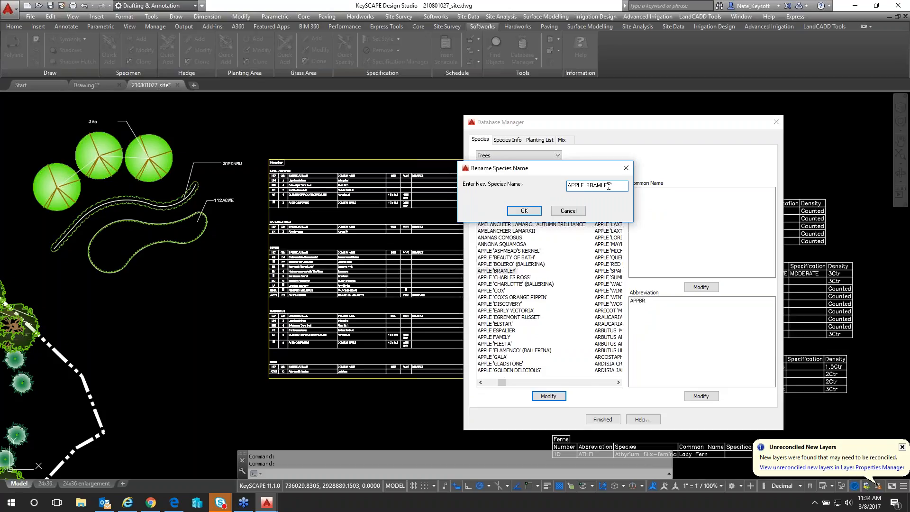
pyautogui.moveTo(611, 186); pyautogui.dragTo(590, 185)
pyautogui.press('capslock')
pyautogui.write("TEST'")
pyautogui.click(522, 211)
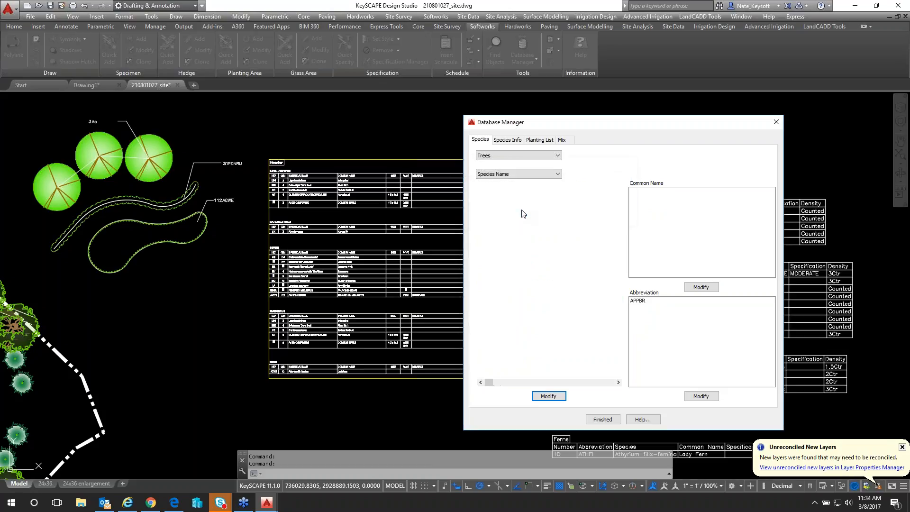
# Step: Add a common name to the APPLE 'TEST' species, made of a person's first name in possessive form followed by NEW APPLE
pyautogui.click(594, 383)
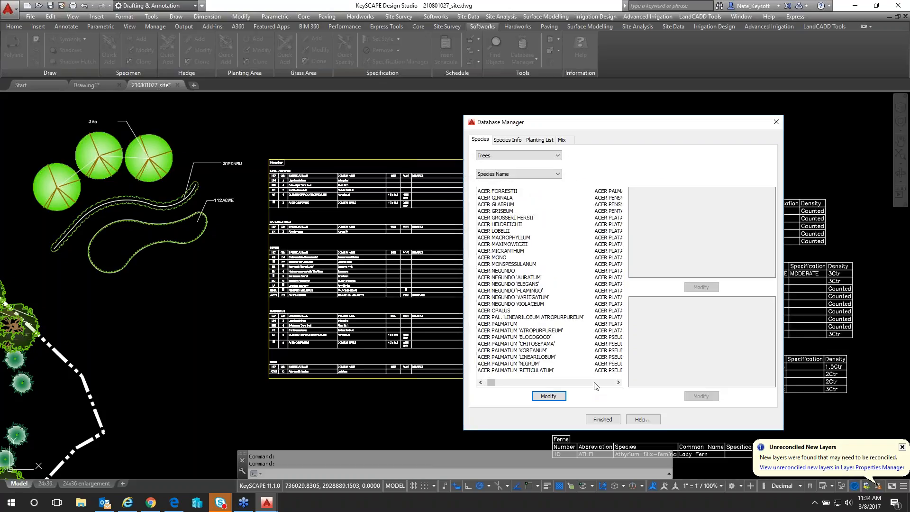
pyautogui.click(594, 383)
pyautogui.click(594, 382)
pyautogui.click(594, 382)
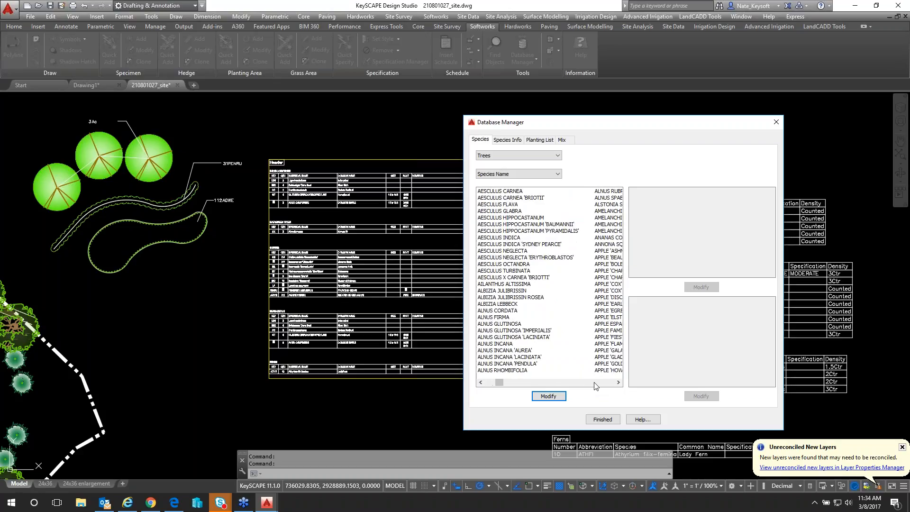
pyautogui.click(595, 382)
pyautogui.click(595, 384)
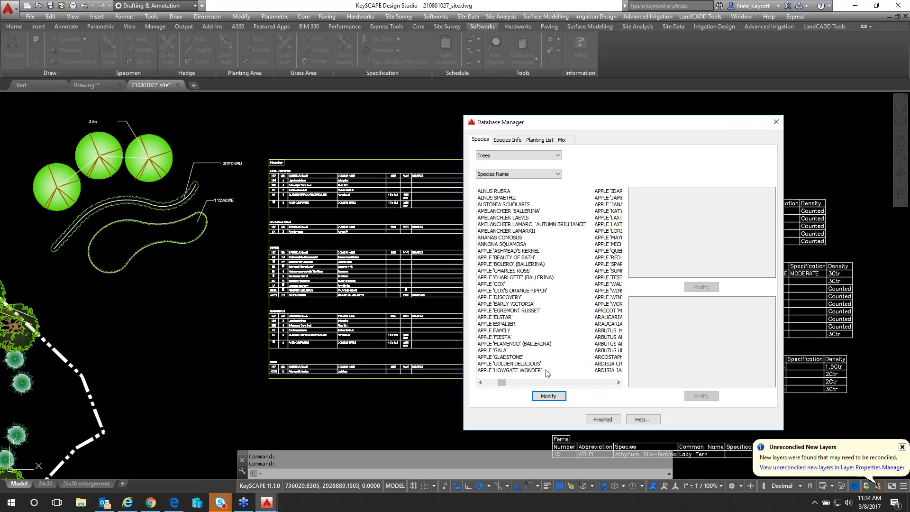
pyautogui.click(593, 384)
pyautogui.click(493, 277)
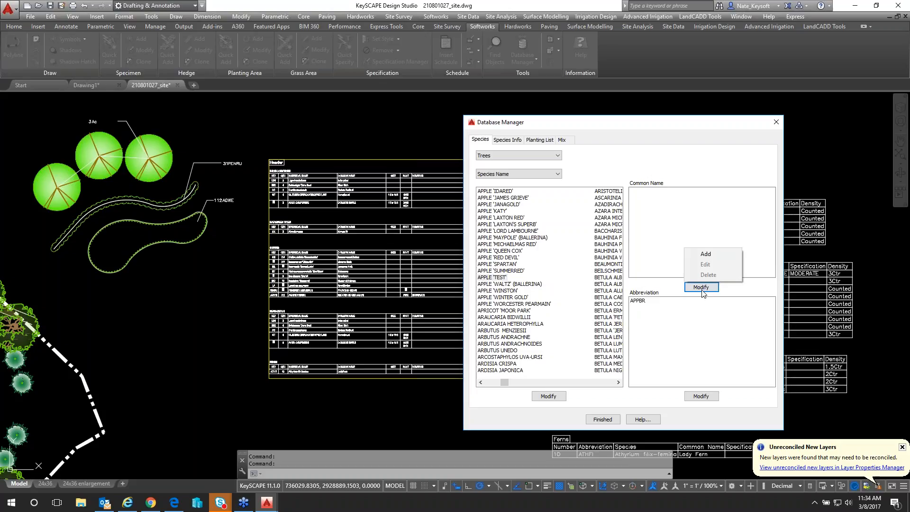
pyautogui.click(706, 254)
pyautogui.moveTo(598, 186); pyautogui.dragTo(568, 186)
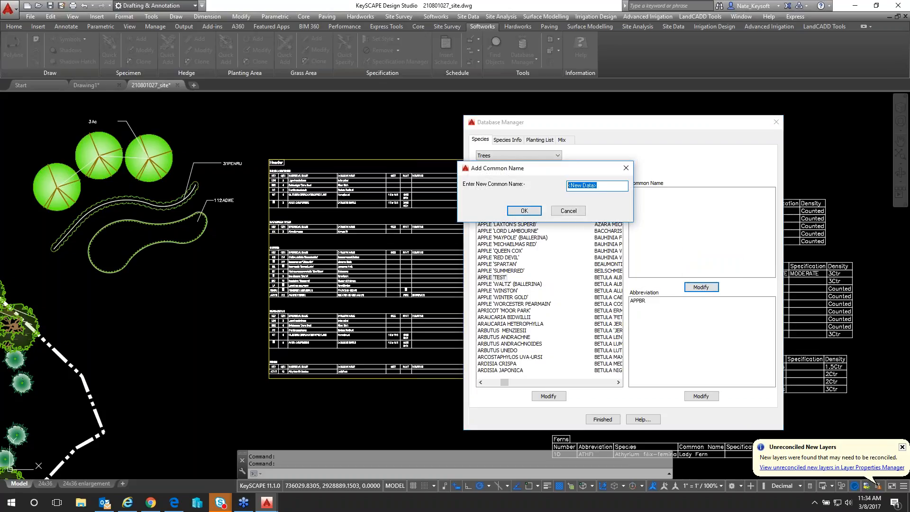
pyautogui.write("naTE'S NE")
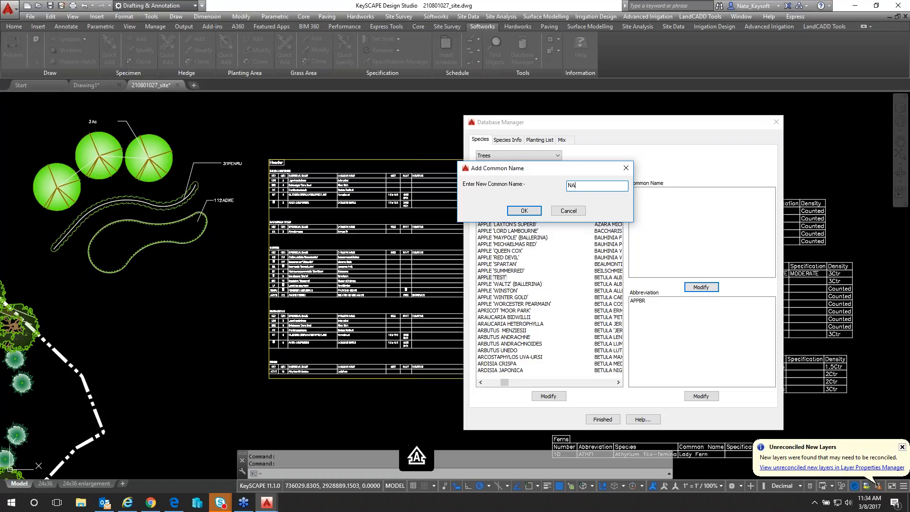
pyautogui.write('W APPLE')
pyautogui.click(525, 210)
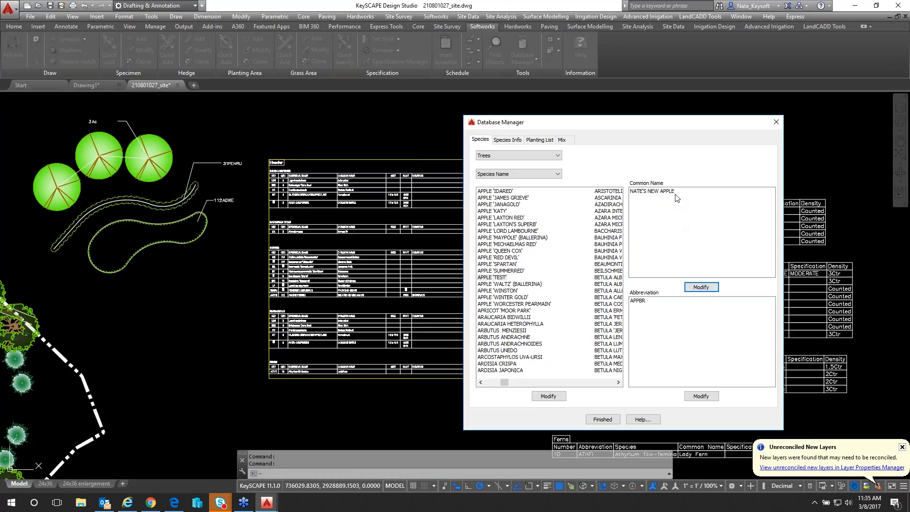
# Step: Add OTHER APPLE as a second common name for the APPLE 'TEST' species
pyautogui.click(701, 286)
pyautogui.click(708, 257)
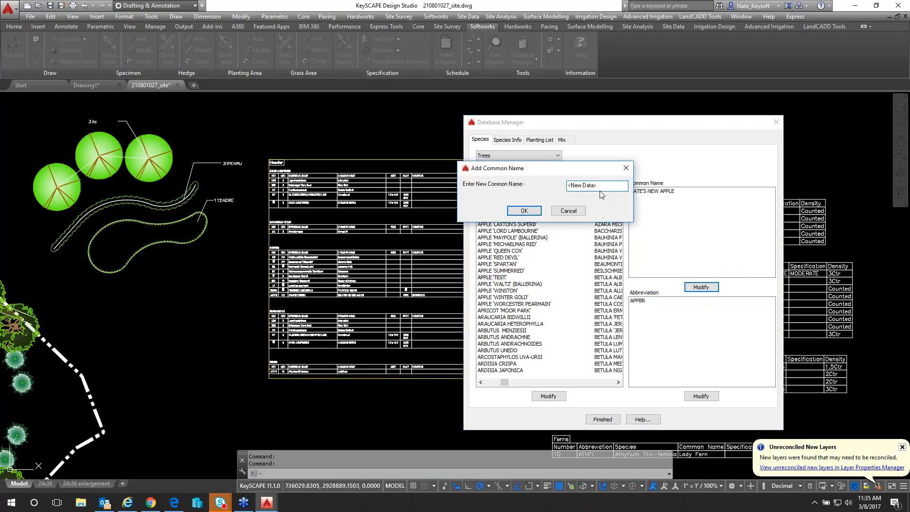
pyautogui.moveTo(601, 185); pyautogui.dragTo(566, 186)
pyautogui.write('OTHER APPLE')
pyautogui.click(524, 211)
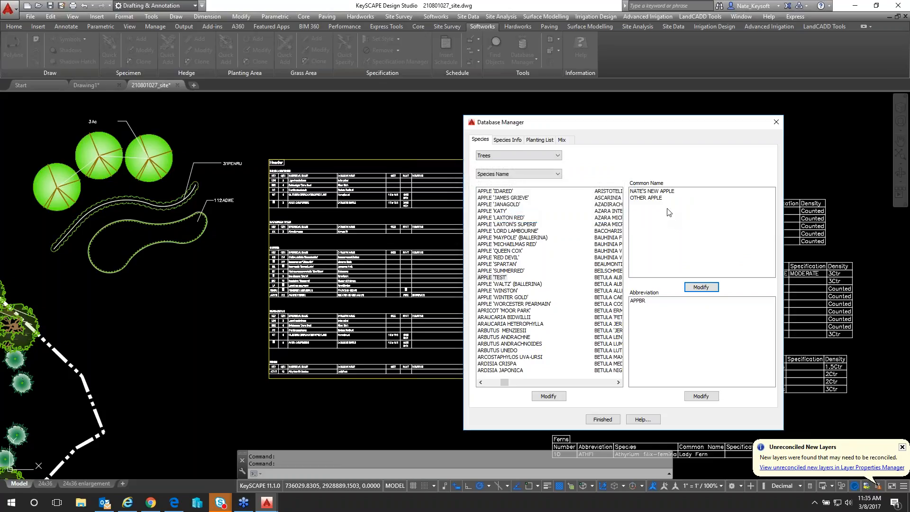
# Step: Add the abbreviations AP and AP1 to the APPLE 'TEST' species
pyautogui.click(708, 397)
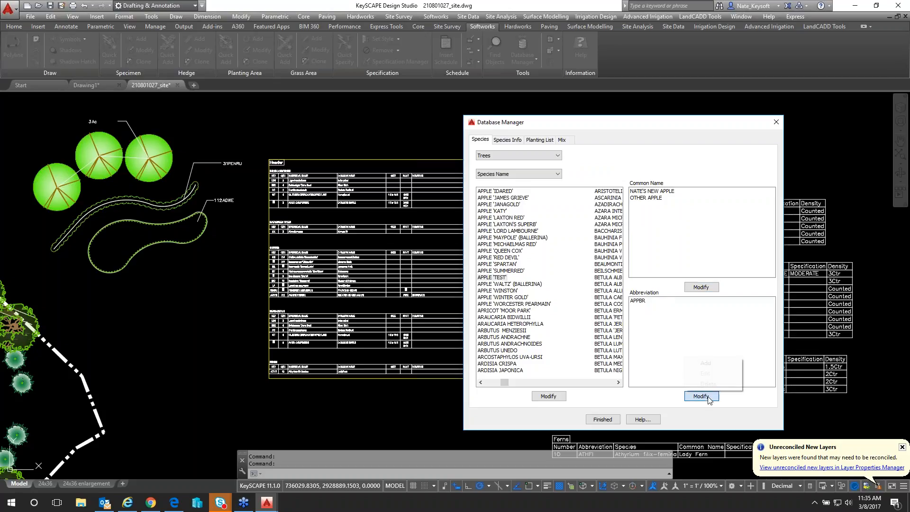
pyautogui.click(717, 363)
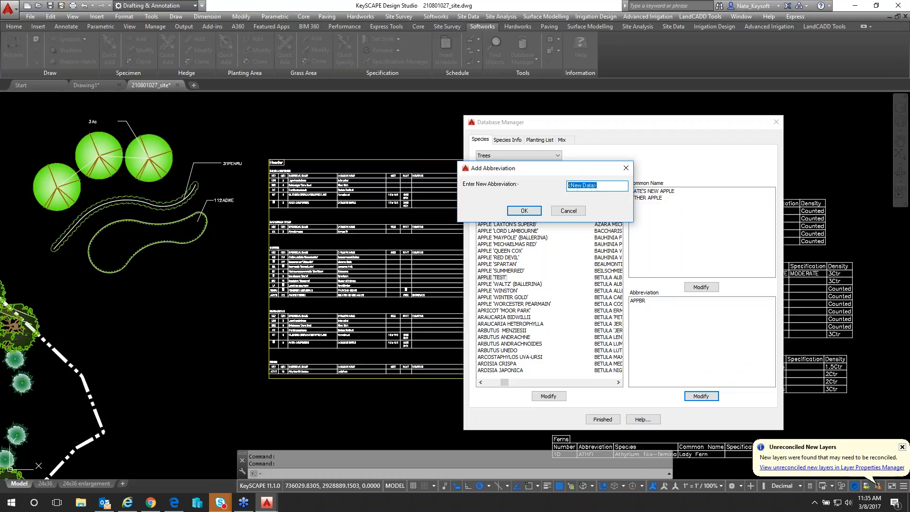
pyautogui.write('AP')
pyautogui.click(523, 211)
pyautogui.click(706, 400)
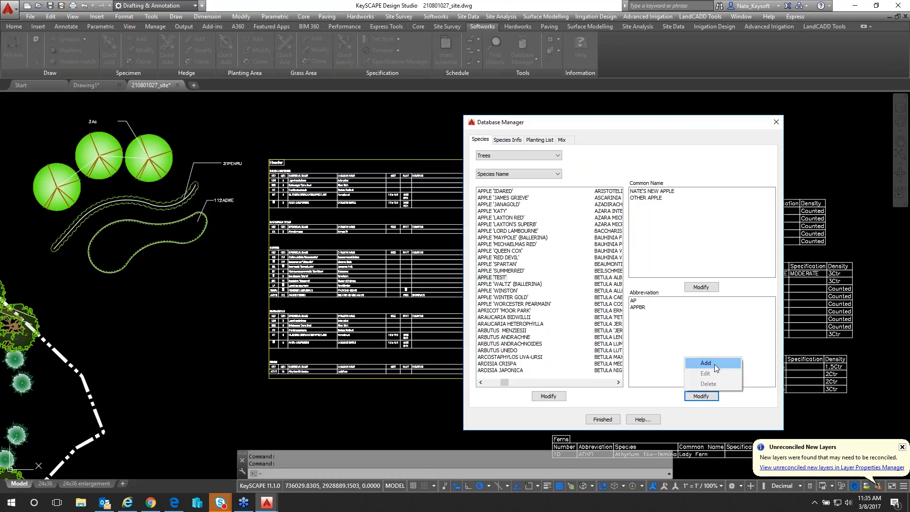
pyautogui.click(714, 363)
pyautogui.moveTo(547, 185); pyautogui.dragTo(568, 185)
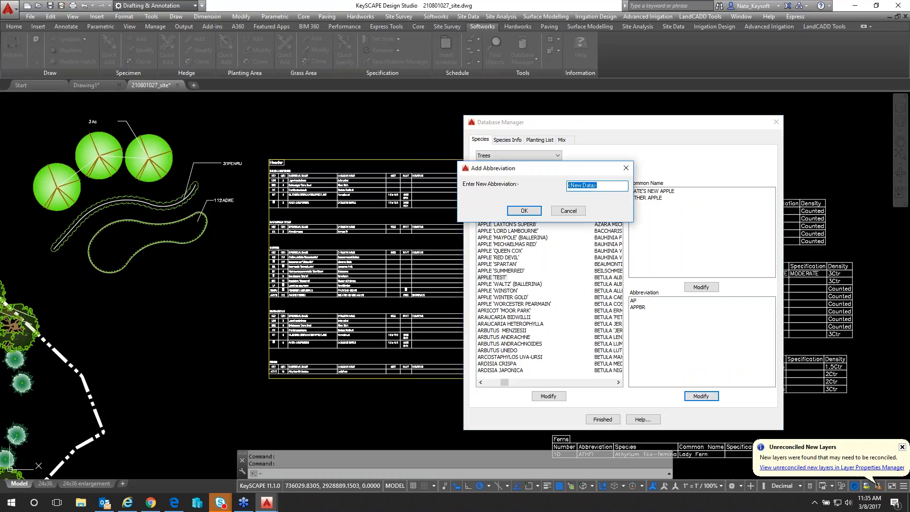
pyautogui.write('AP1')
pyautogui.click(519, 211)
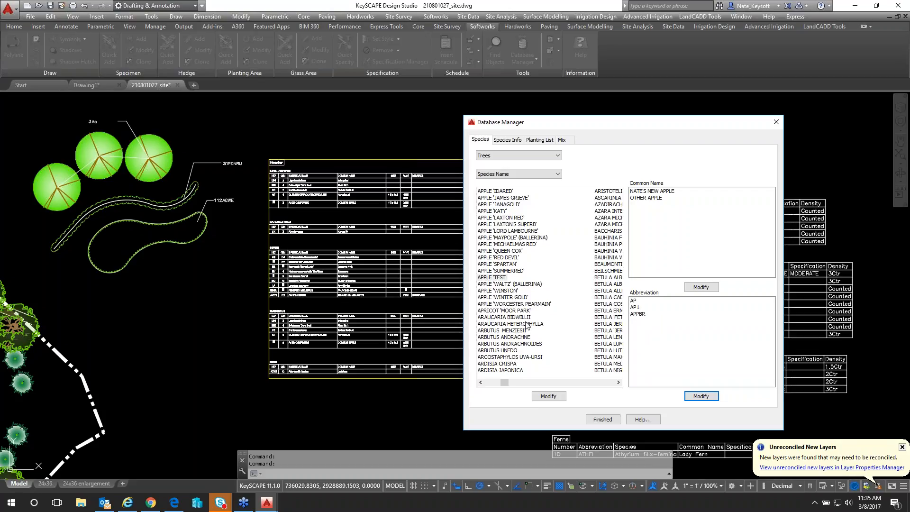
# Step: Add a new tree species named TEST PLANT and locate it in the species list
pyautogui.click(558, 397)
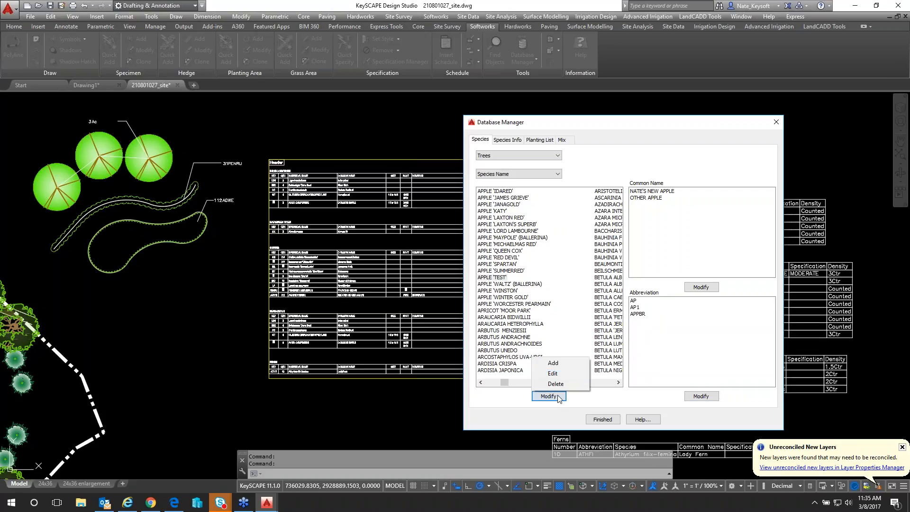
pyautogui.click(557, 363)
pyautogui.moveTo(598, 186); pyautogui.dragTo(568, 185)
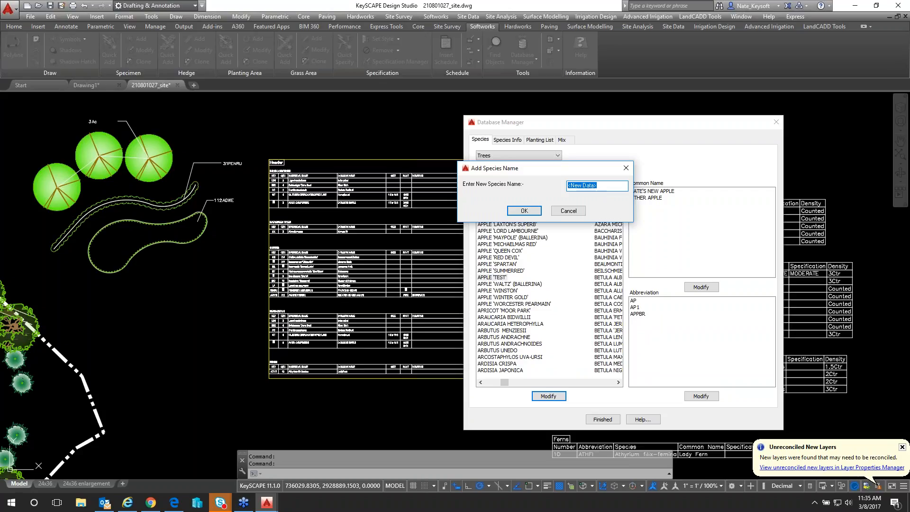
pyautogui.write('TESP')
pyautogui.press('BackSpace')
pyautogui.write('T ')
pyautogui.write('PLA')
pyautogui.press('BackSpace')
pyautogui.write('LANT')
pyautogui.click(524, 210)
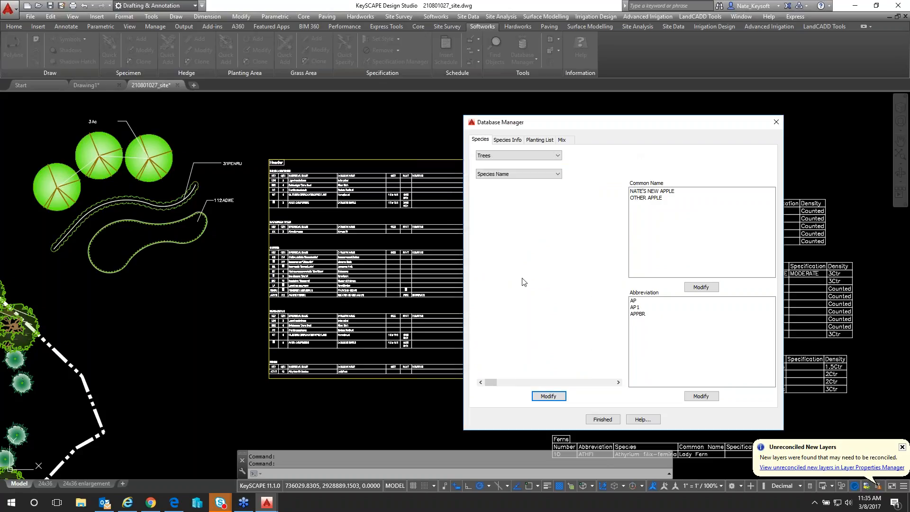
pyautogui.click(504, 342)
pyautogui.press('t')
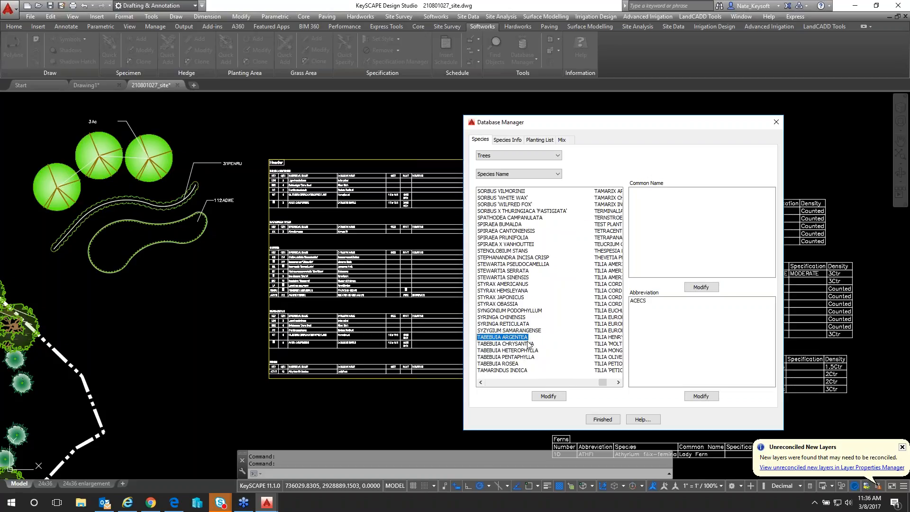
pyautogui.click(616, 224)
pyautogui.click(618, 382)
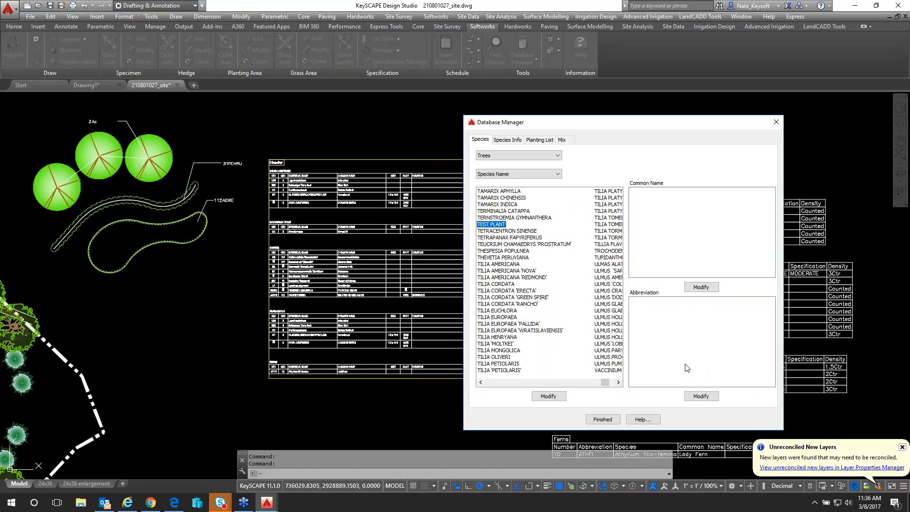
# Step: Delete the 125-150cm entry from the height values for trees
pyautogui.click(558, 156)
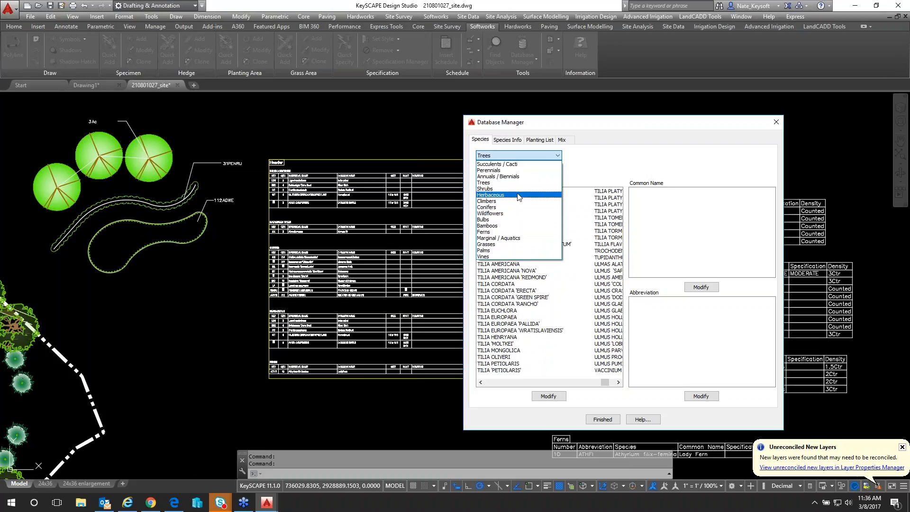
pyautogui.click(526, 183)
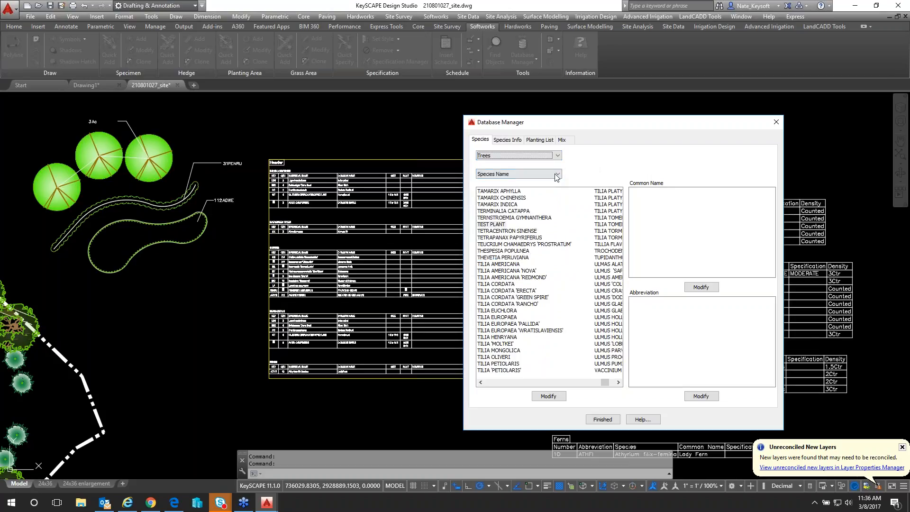
pyautogui.click(558, 156)
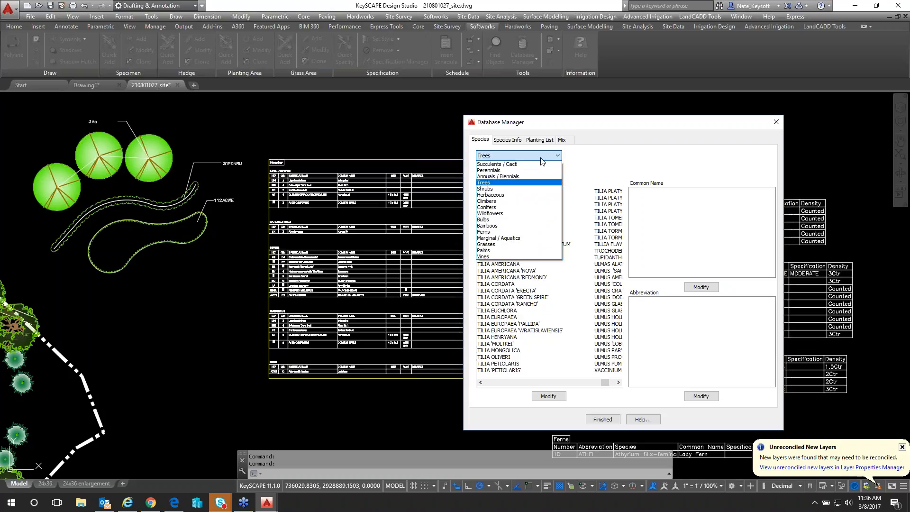
pyautogui.click(491, 183)
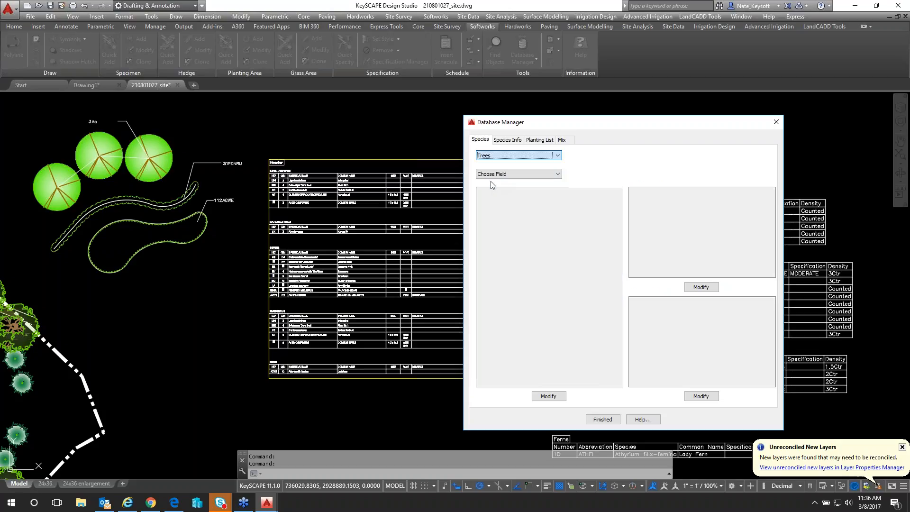
pyautogui.click(558, 173)
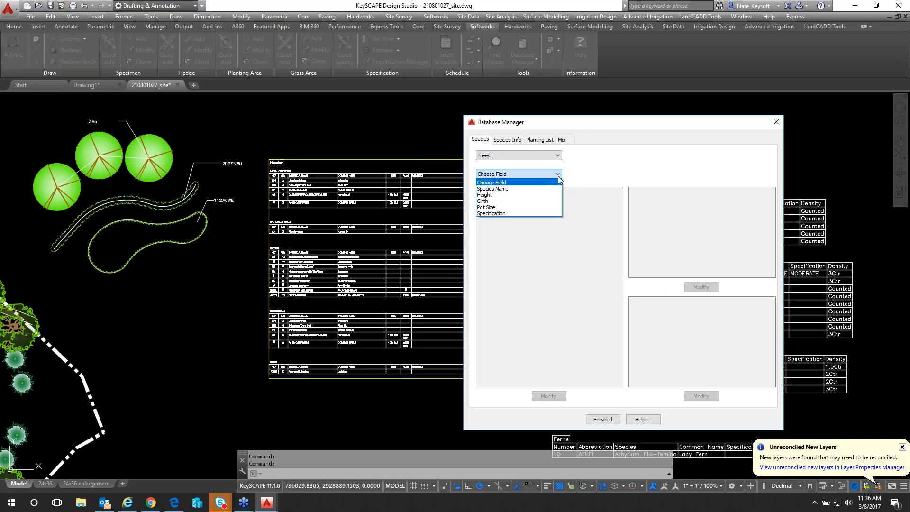
pyautogui.click(488, 194)
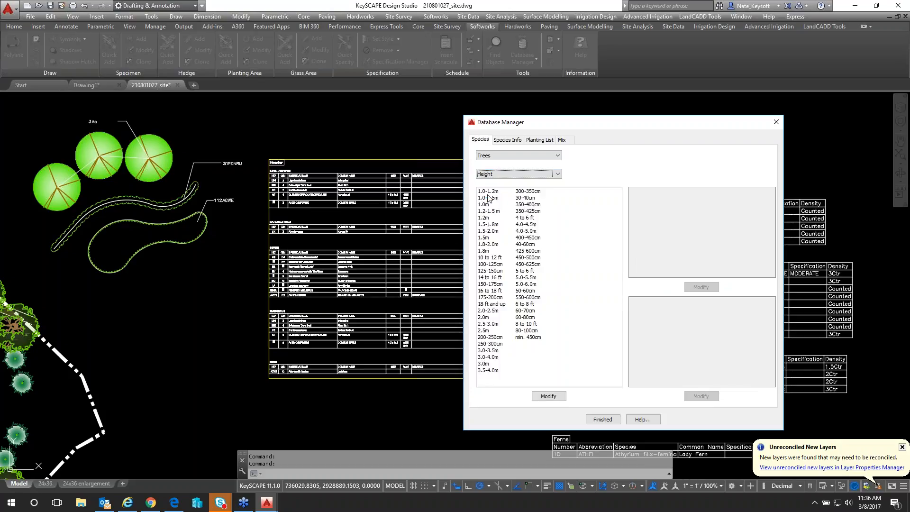
pyautogui.click(490, 270)
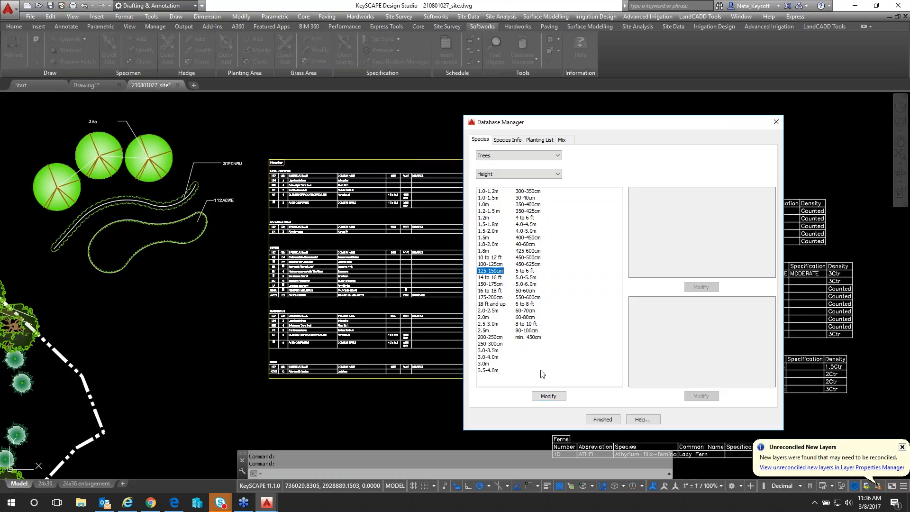
pyautogui.click(548, 396)
pyautogui.click(561, 384)
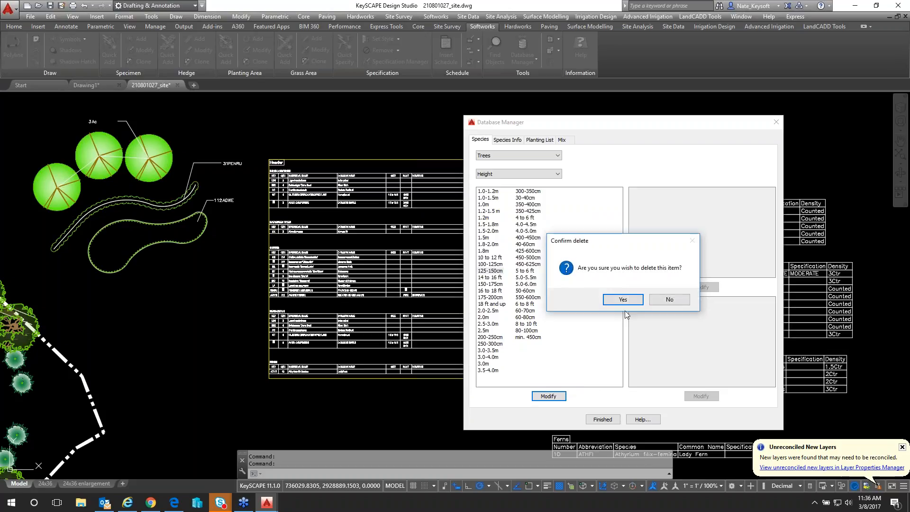
pyautogui.click(623, 299)
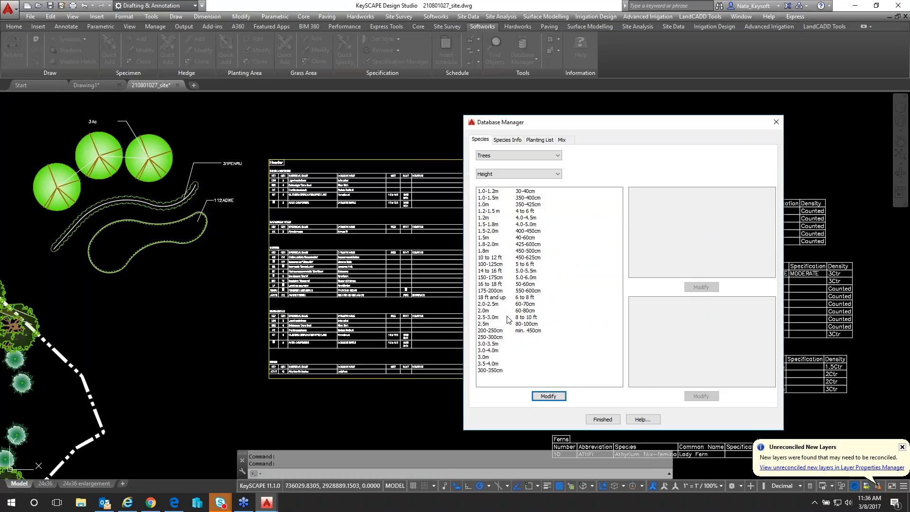
# Step: Add 5 TO 15 FT as a new height value for trees
pyautogui.click(493, 270)
pyautogui.click(495, 285)
pyautogui.click(561, 398)
pyautogui.click(570, 365)
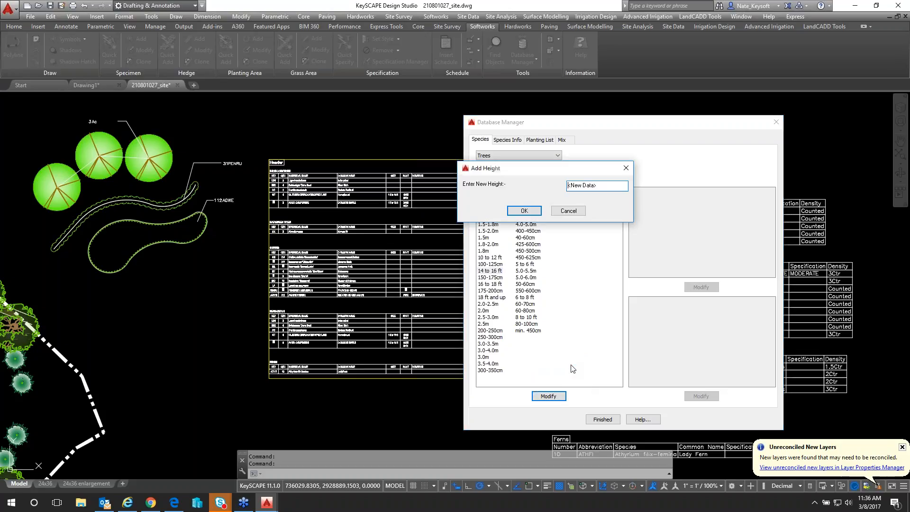
pyautogui.moveTo(598, 185); pyautogui.dragTo(550, 188)
pyautogui.write('5 TO 15 FT')
pyautogui.click(524, 211)
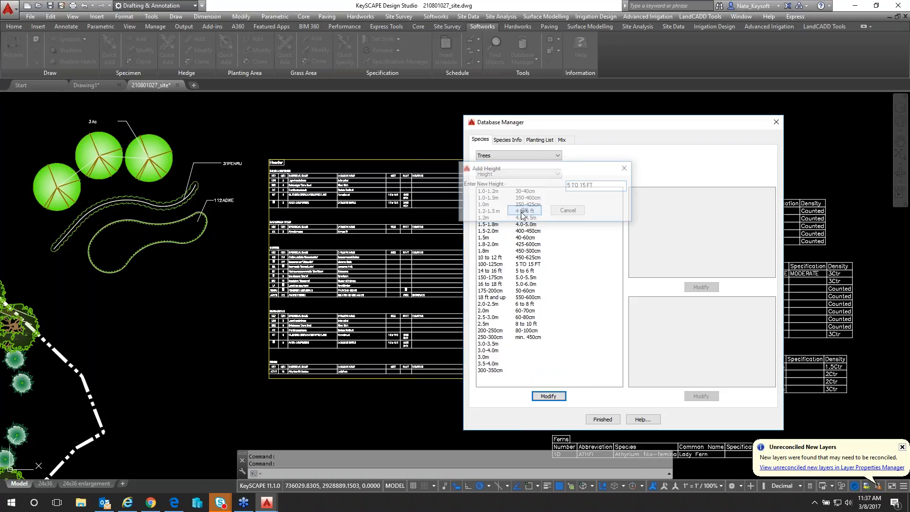
pyautogui.click(535, 264)
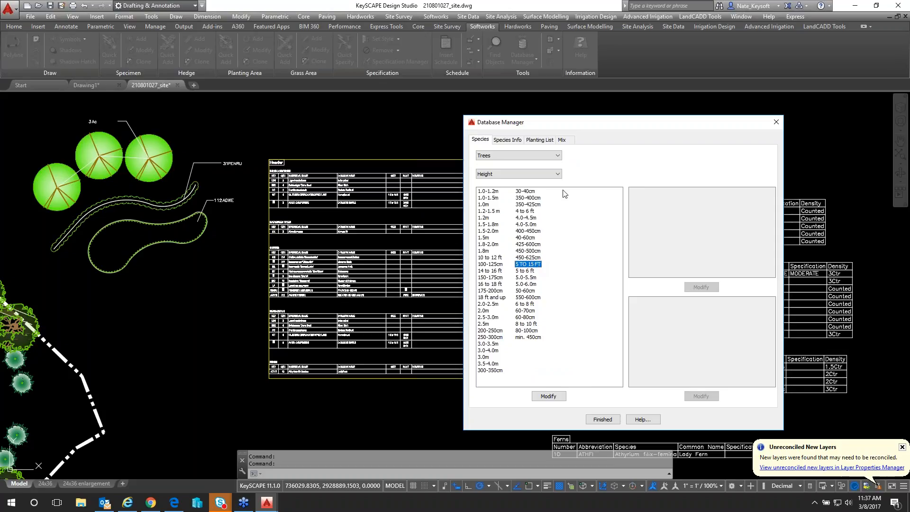
# Step: View the girth values for trees and add B&B as a new tree pot size
pyautogui.click(558, 174)
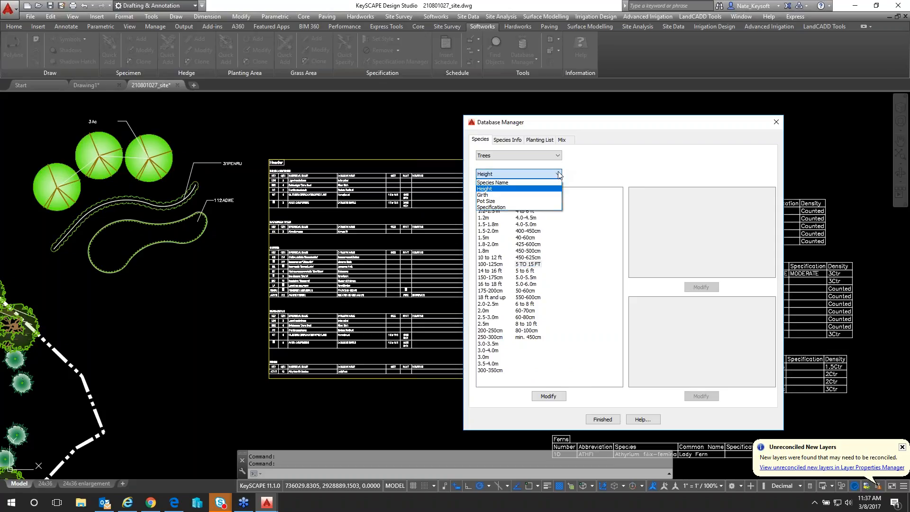
pyautogui.click(506, 196)
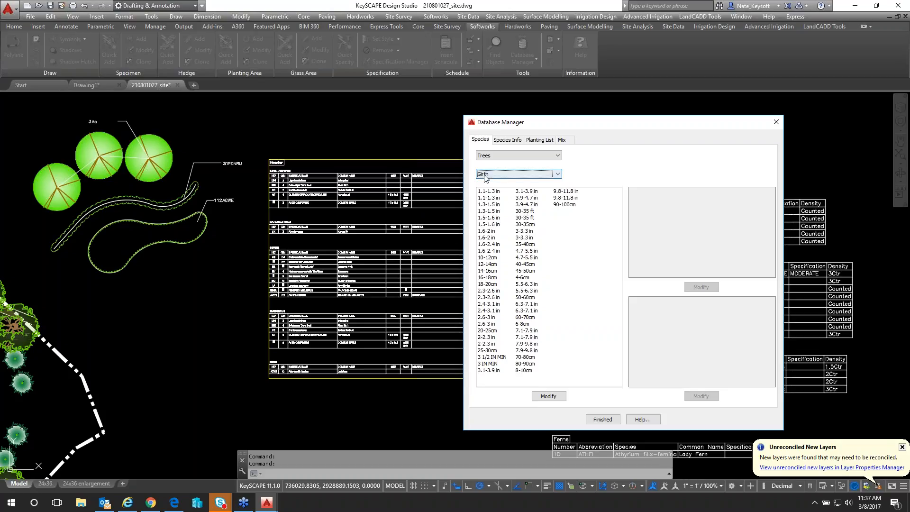
pyautogui.click(557, 175)
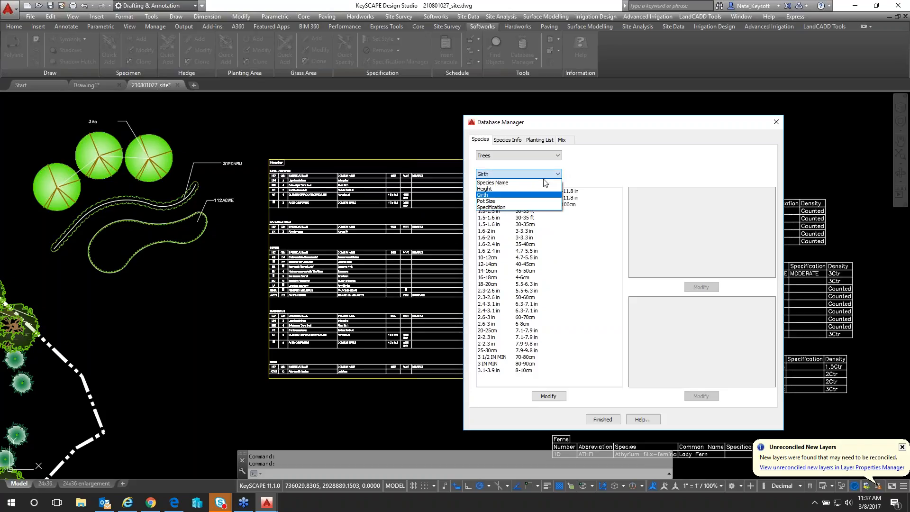
pyautogui.click(492, 201)
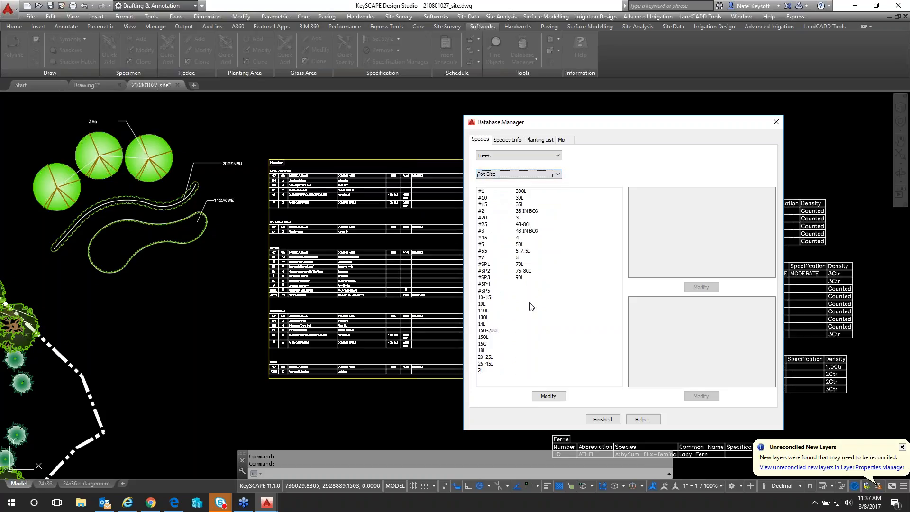
pyautogui.click(551, 396)
pyautogui.click(561, 365)
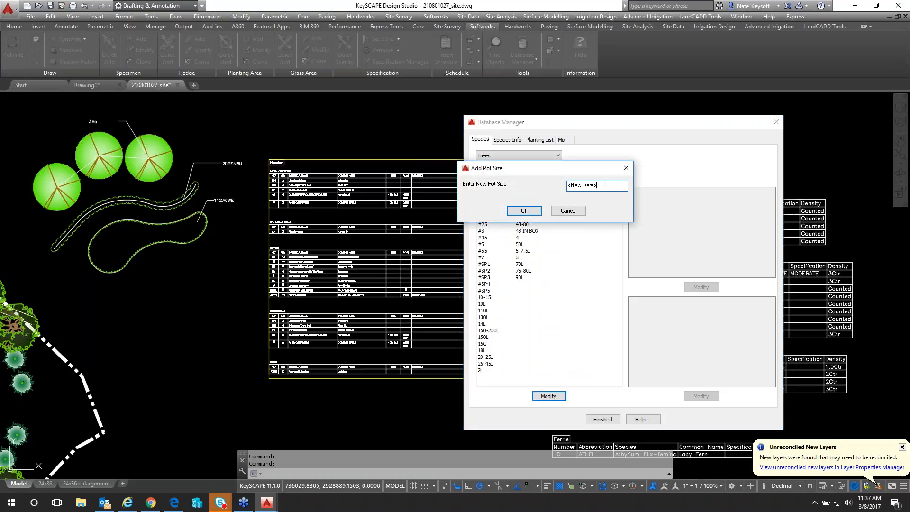
pyautogui.write('B&B')
pyautogui.click(525, 211)
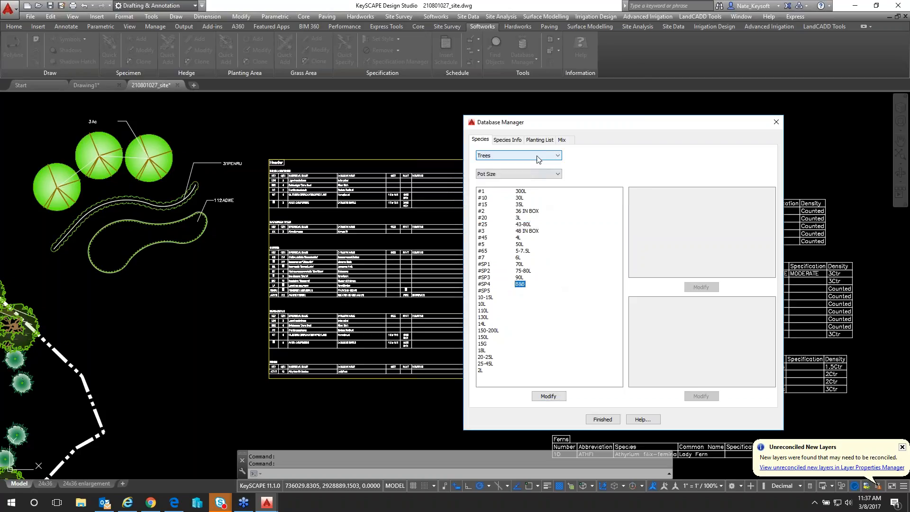
pyautogui.click(579, 238)
# Step: Display the list of pot sizes available for shrubs
pyautogui.click(557, 155)
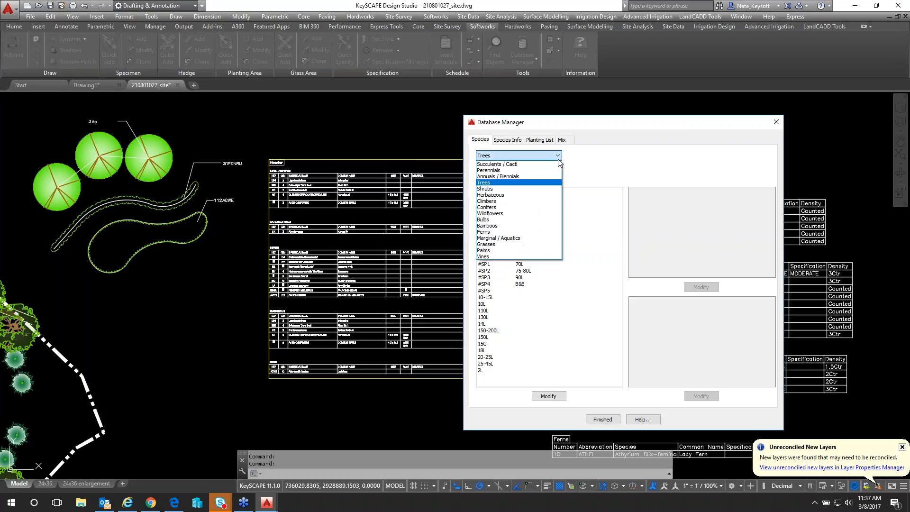
pyautogui.click(495, 189)
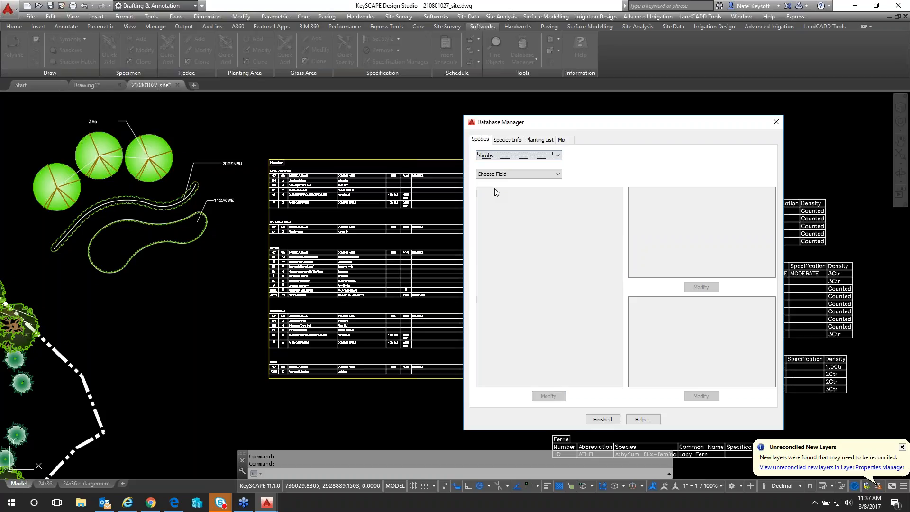
pyautogui.click(531, 175)
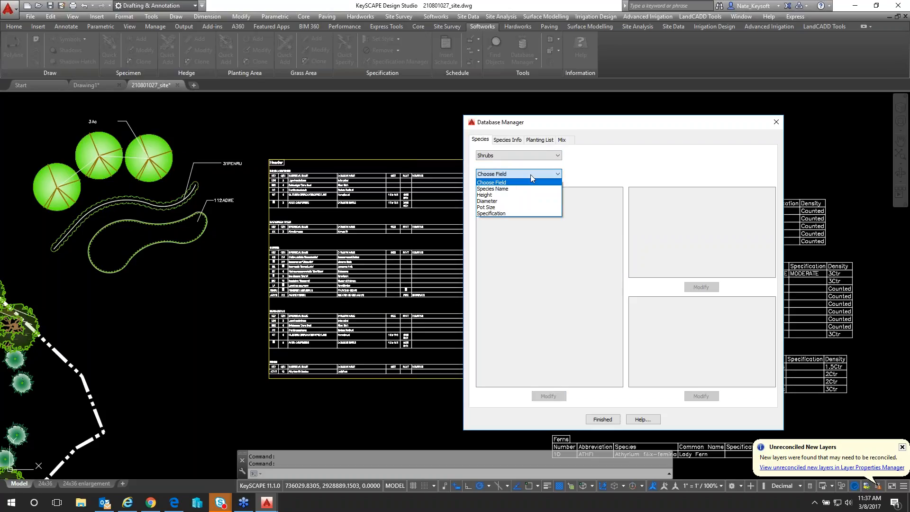
pyautogui.click(494, 208)
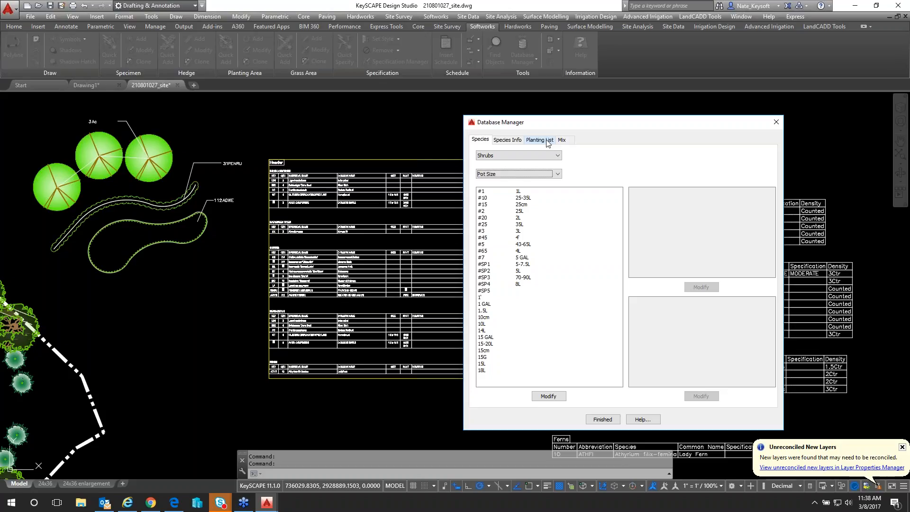
# Step: Add a new plant list group named PROJECTS to the planting lists
pyautogui.click(547, 141)
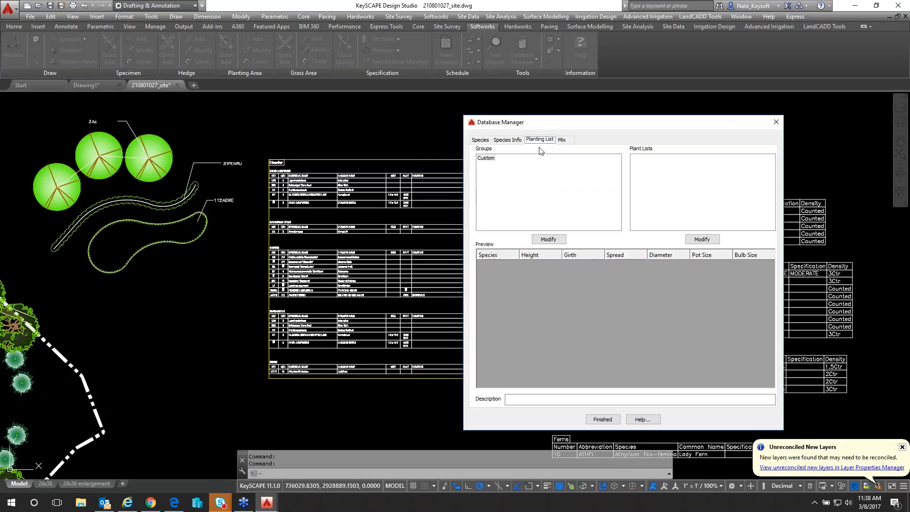
pyautogui.click(485, 159)
pyautogui.click(706, 240)
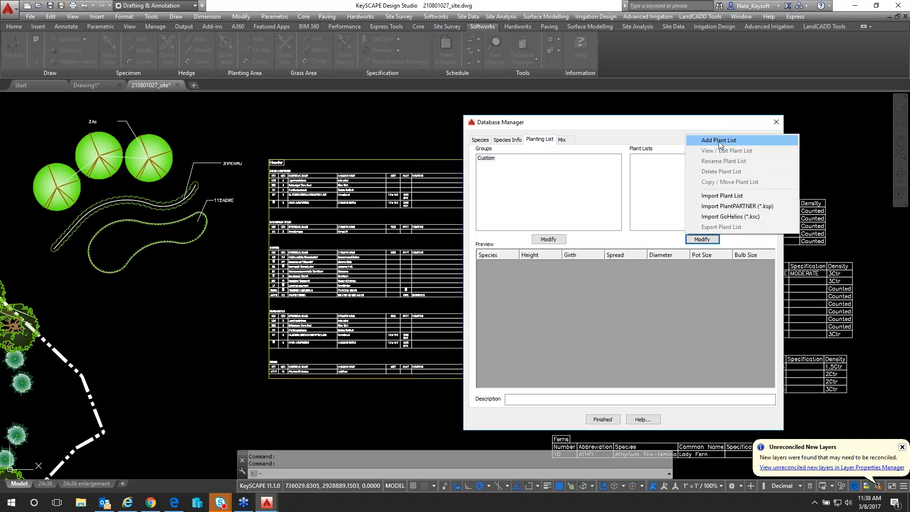
pyautogui.click(602, 173)
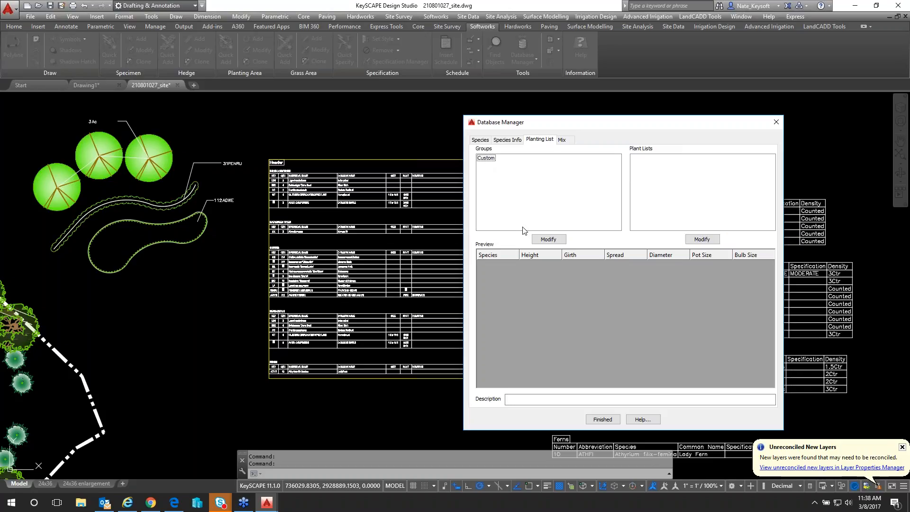
pyautogui.click(564, 240)
pyautogui.click(593, 172)
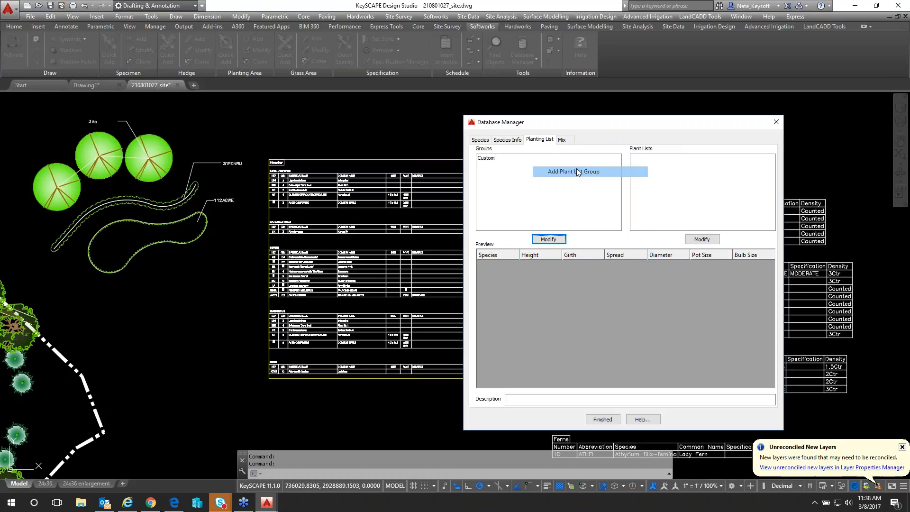
pyautogui.doubleClick(592, 184)
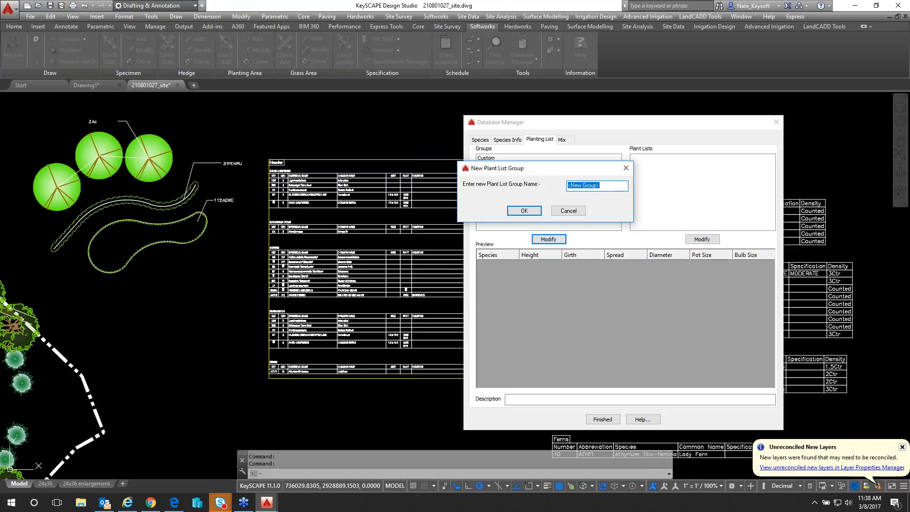
pyautogui.write('pROJECT')
pyautogui.press('BackSpace')
pyautogui.press('BackSpace')
pyautogui.press('BackSpace')
pyautogui.press('BackSpace')
pyautogui.write('PROJECTS')
pyautogui.press('Return')
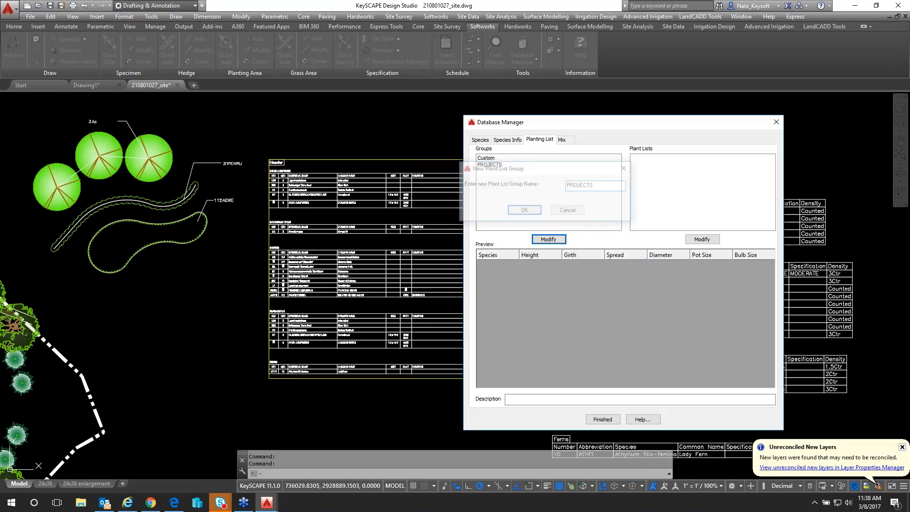
# Step: Add another plant list group named REGIONAL to the planting lists
pyautogui.click(550, 237)
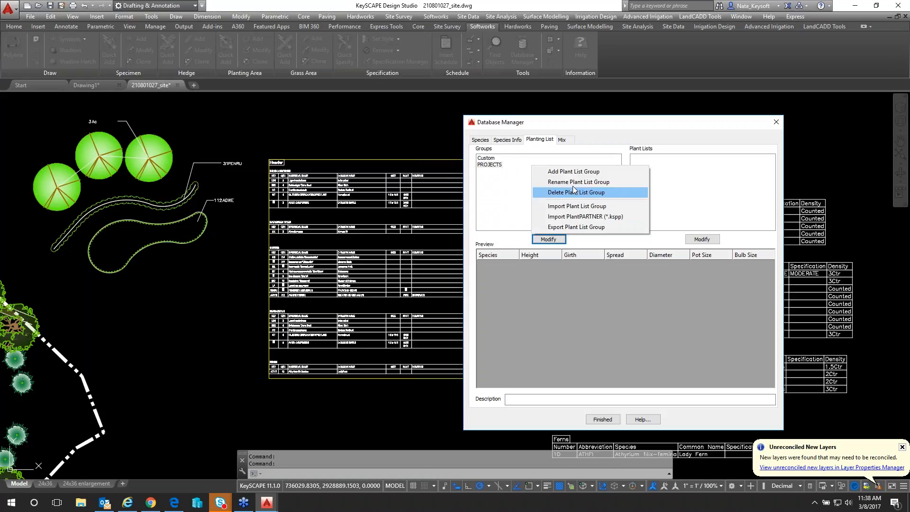
pyautogui.click(576, 174)
pyautogui.moveTo(585, 189); pyautogui.dragTo(540, 190)
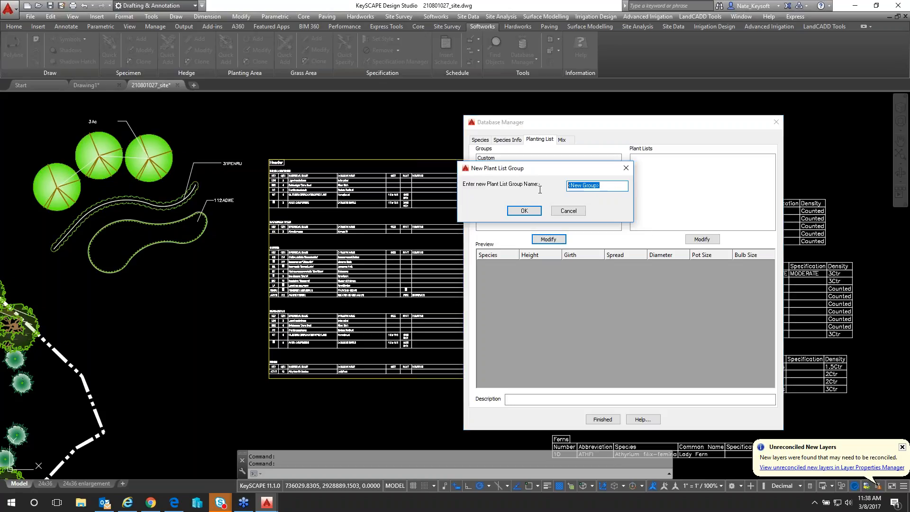
pyautogui.write('REGIONAL')
pyautogui.click(531, 212)
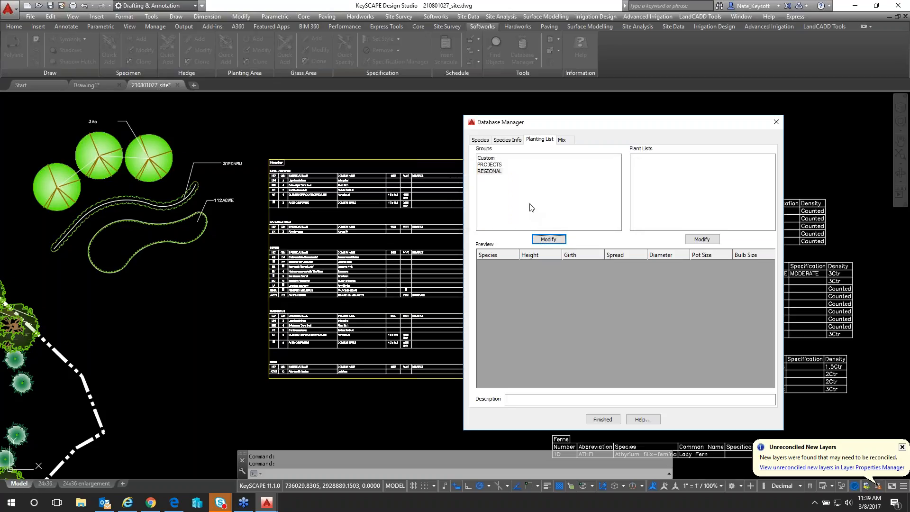
# Step: Start a new plant list in the PROJECTS group, naming it with the owner's first name followed by PLANT LIST
pyautogui.click(492, 166)
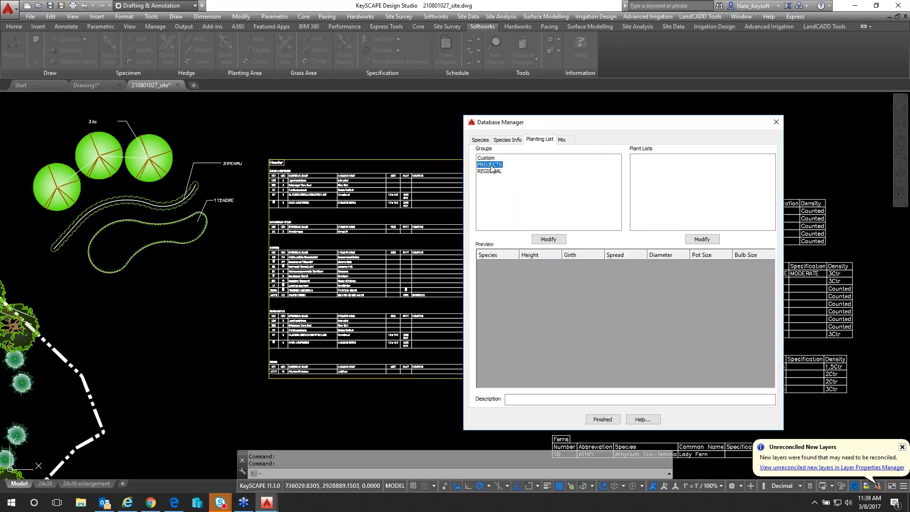
pyautogui.click(713, 240)
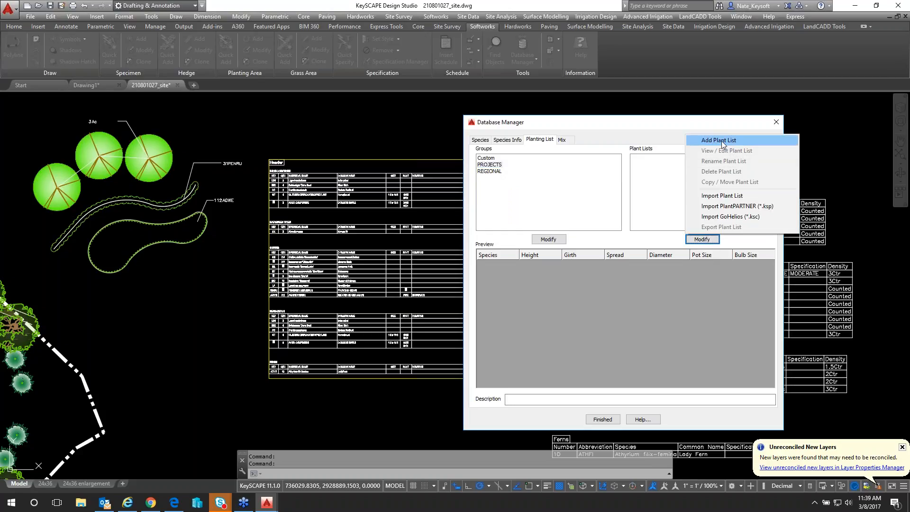
pyautogui.click(722, 141)
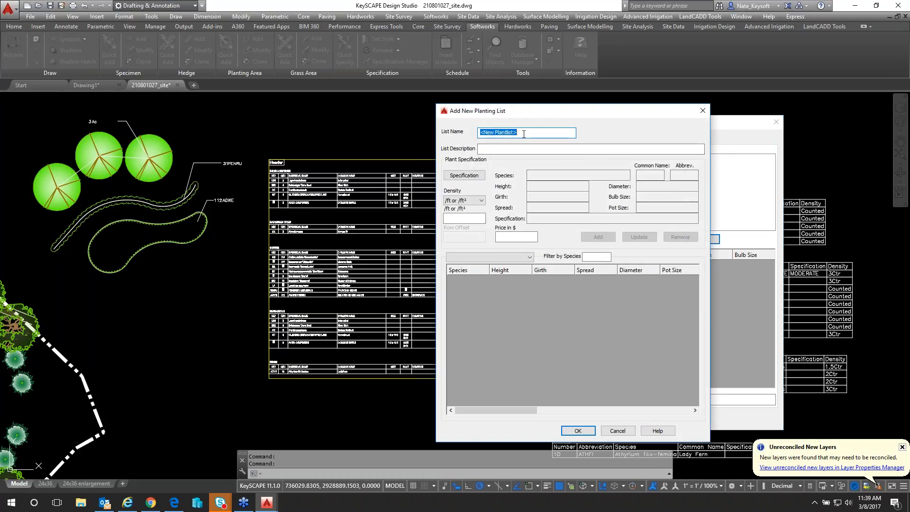
pyautogui.write("nATE'S PLANT LIST")
pyautogui.click(522, 150)
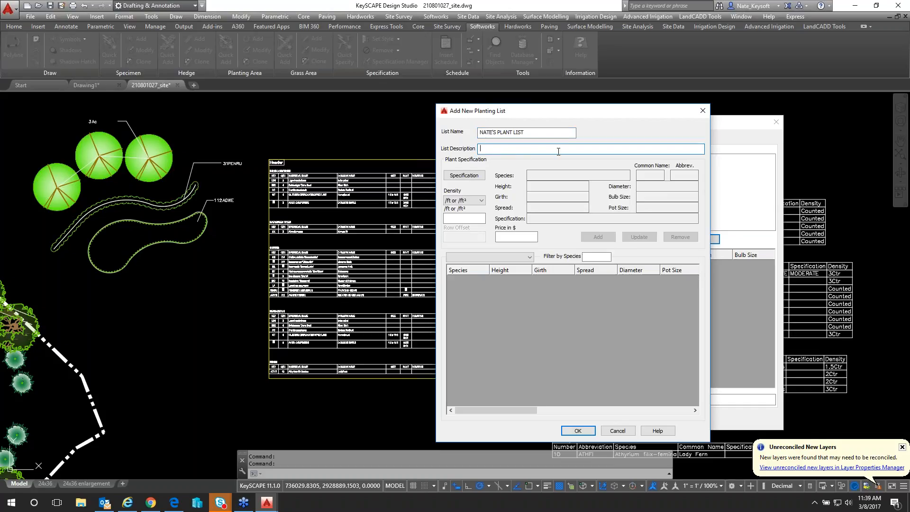
# Step: Specify the tree species ACER PSEUDOPLATANUS 'BRUCHEM' for the new plant list
pyautogui.click(469, 176)
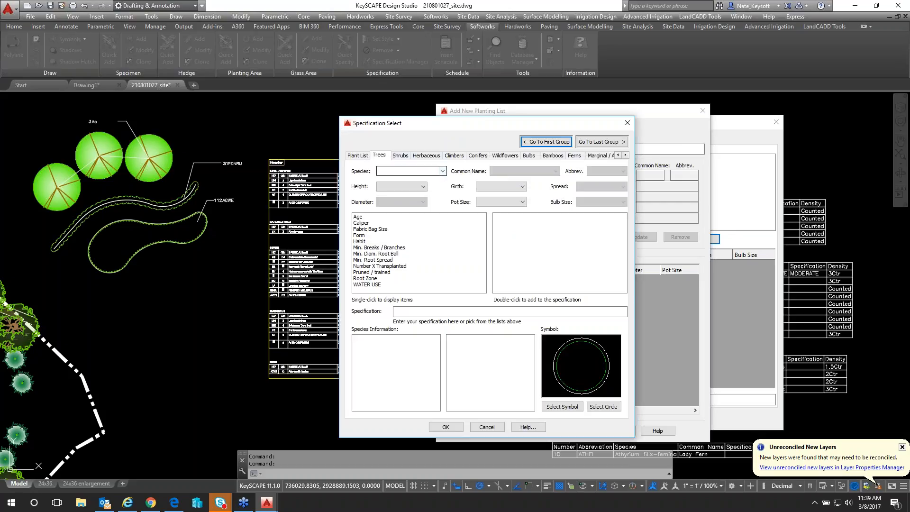
pyautogui.click(442, 170)
pyautogui.scroll(-4, 434, 284)
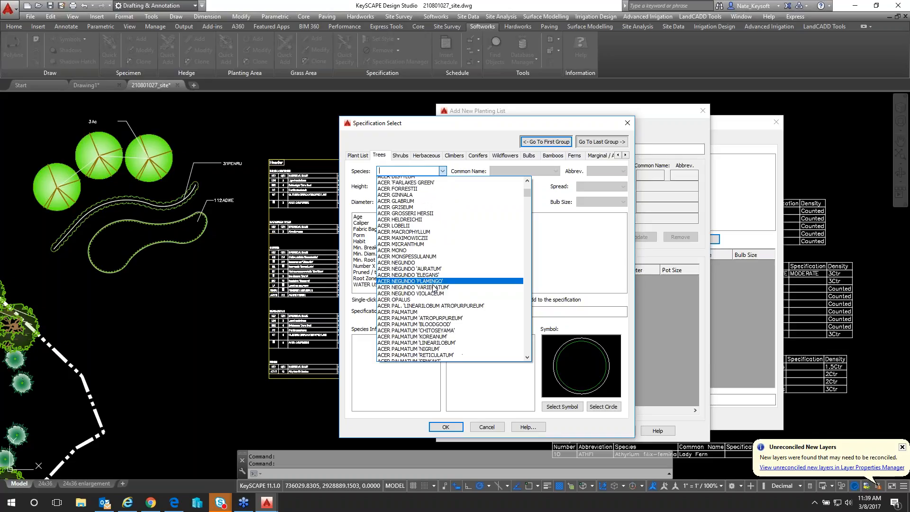
pyautogui.scroll(-3, 433, 288)
pyautogui.click(433, 322)
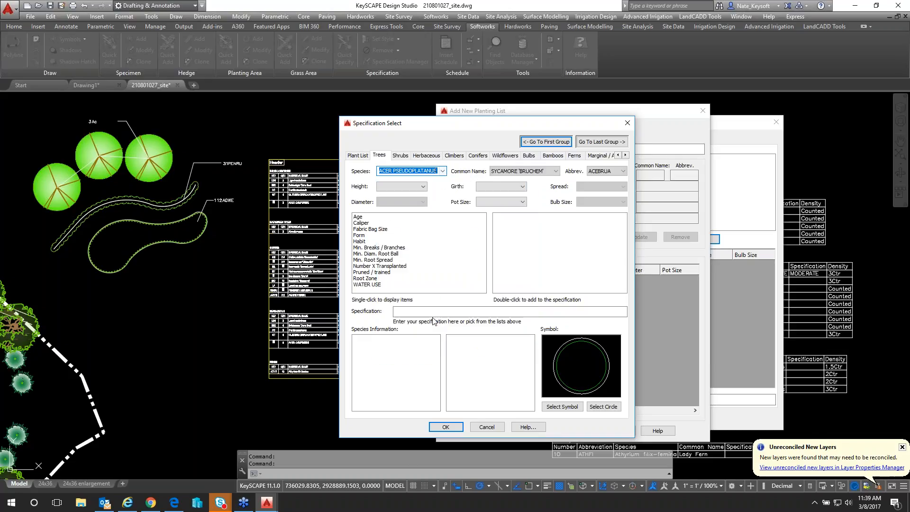
# Step: Set the tree's height to 5 TO 15 FT, girth to 3 IN MIN and pot size to B&B
pyautogui.click(422, 186)
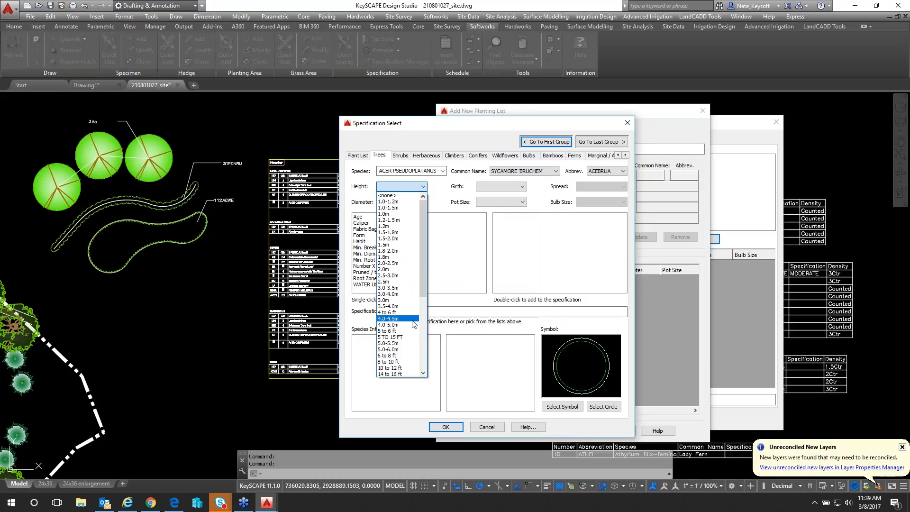
pyautogui.click(410, 337)
pyautogui.click(512, 187)
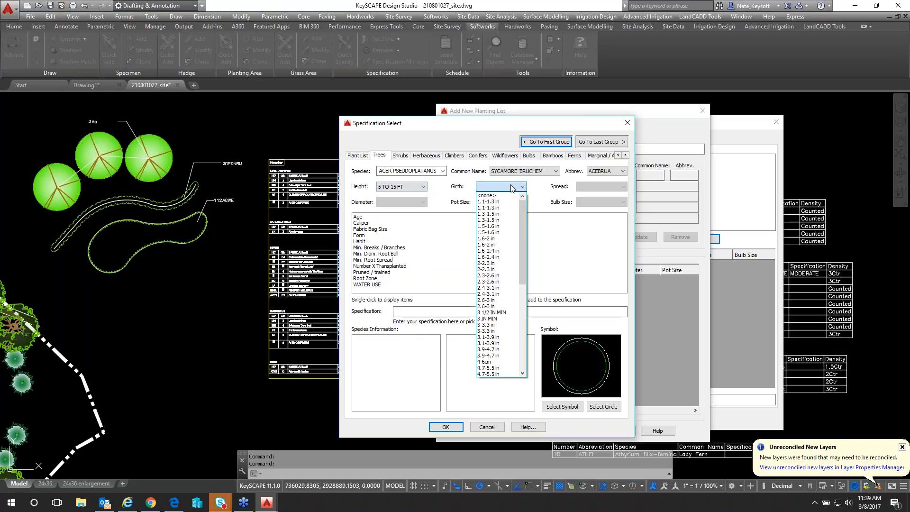
pyautogui.scroll(-1, 511, 268)
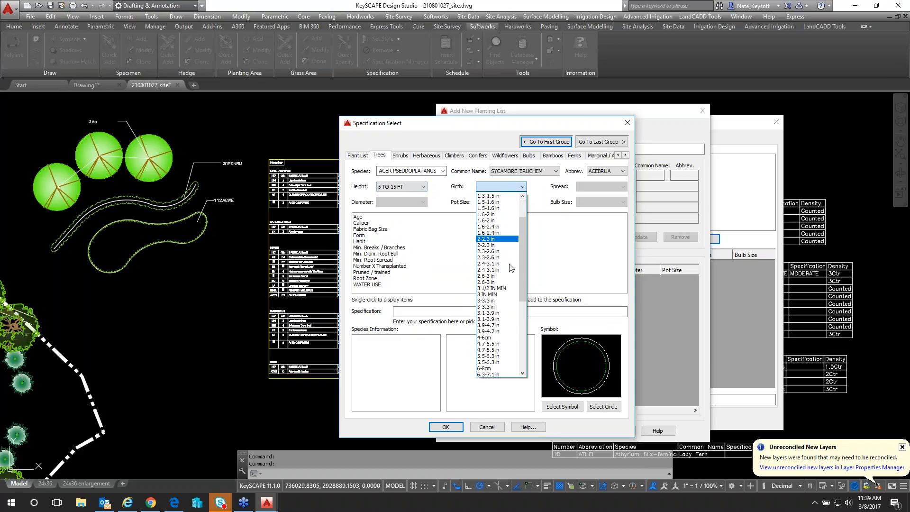
pyautogui.scroll(-4, 510, 268)
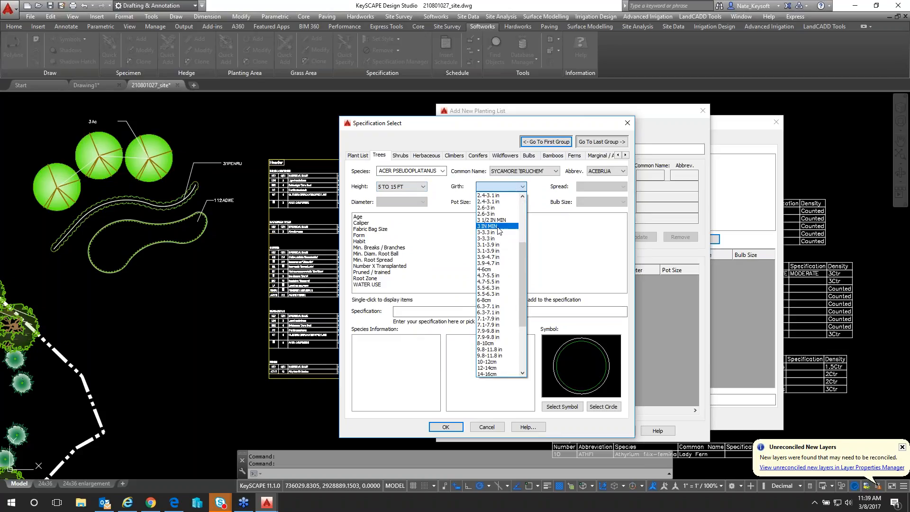
pyautogui.click(497, 227)
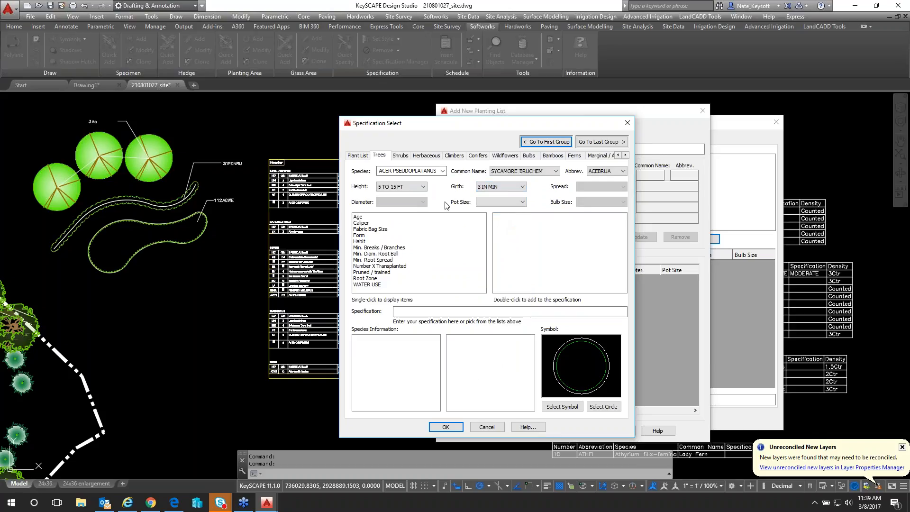
pyautogui.click(503, 202)
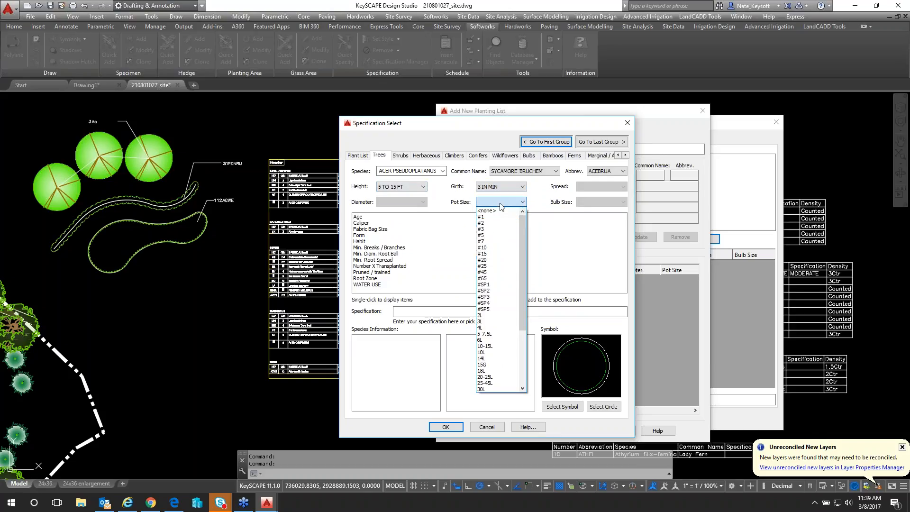
pyautogui.scroll(-3, 526, 267)
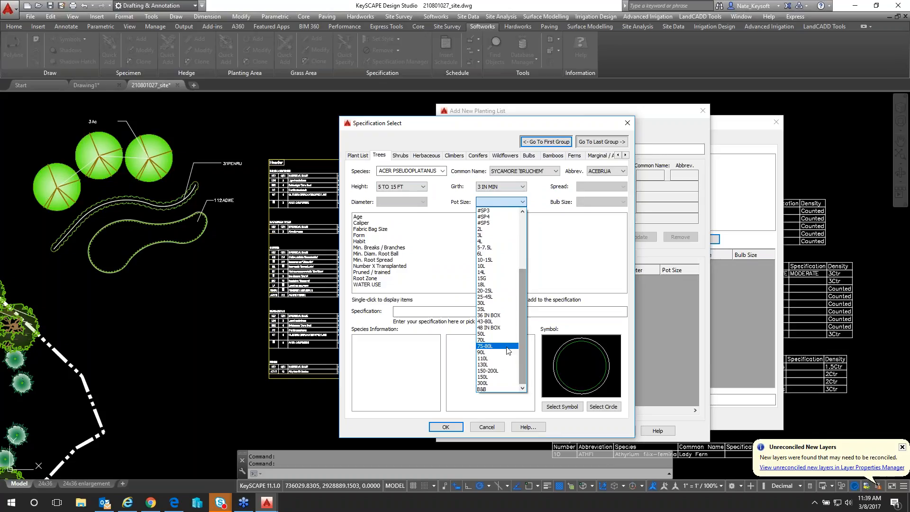
pyautogui.click(496, 389)
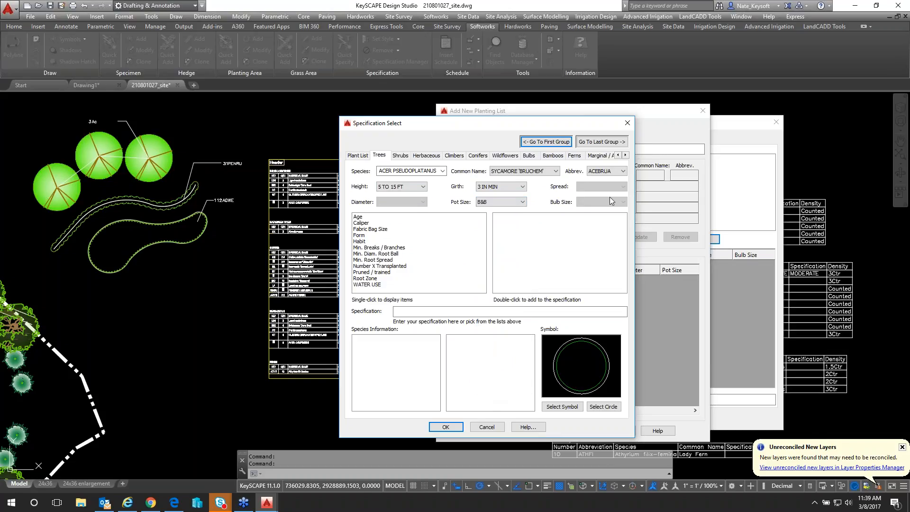
# Step: Assign the plain circle plan symbol with a centre mark, BLSP01, and add the specified tree to the plant list
pyautogui.click(562, 407)
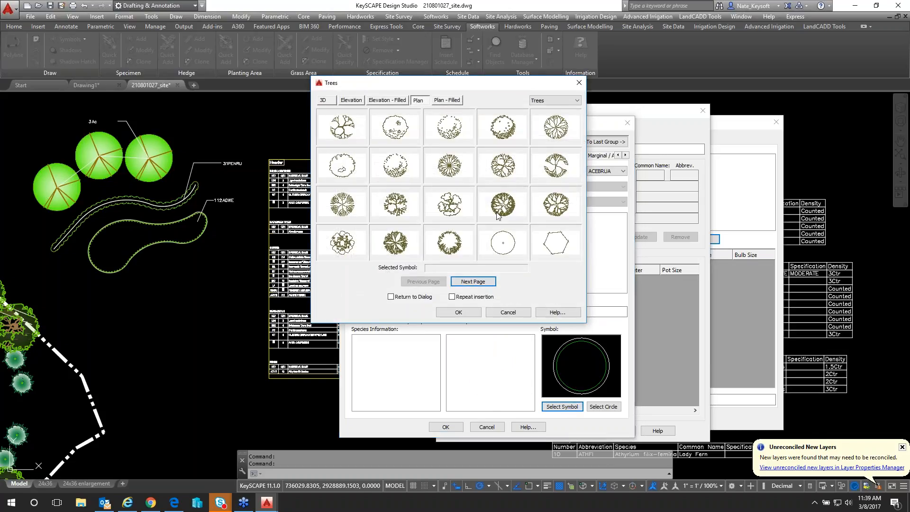
pyautogui.doubleClick(497, 237)
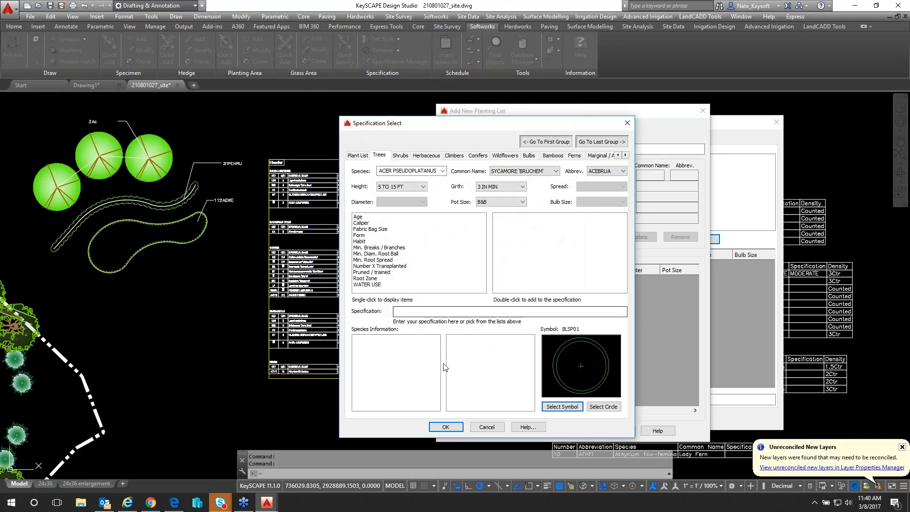
pyautogui.click(453, 430)
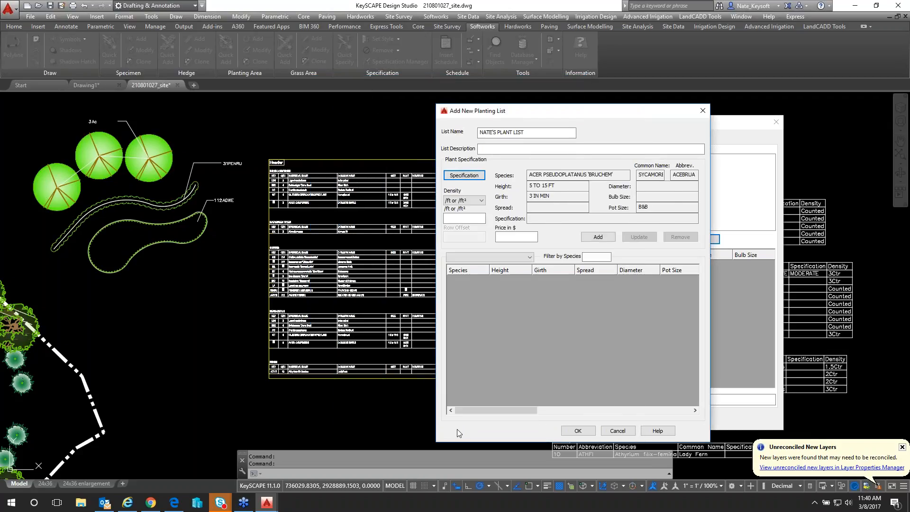
pyautogui.click(595, 240)
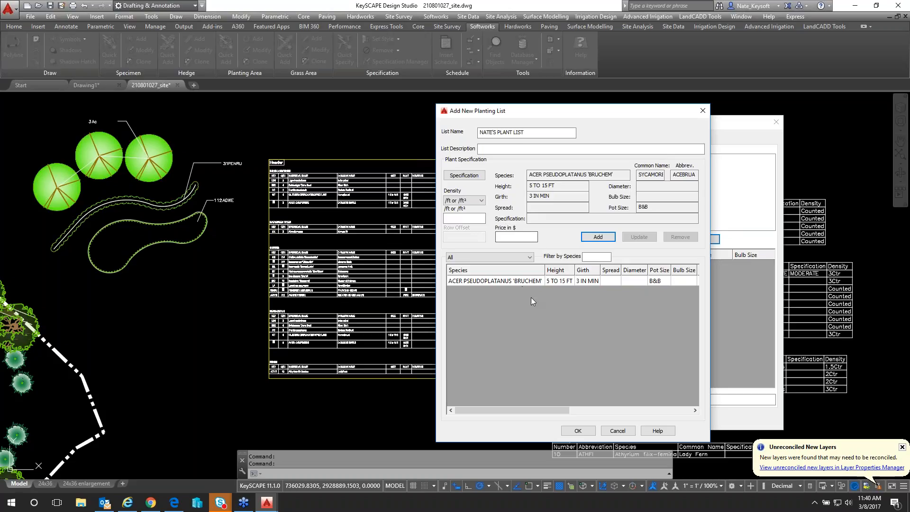
pyautogui.click(544, 325)
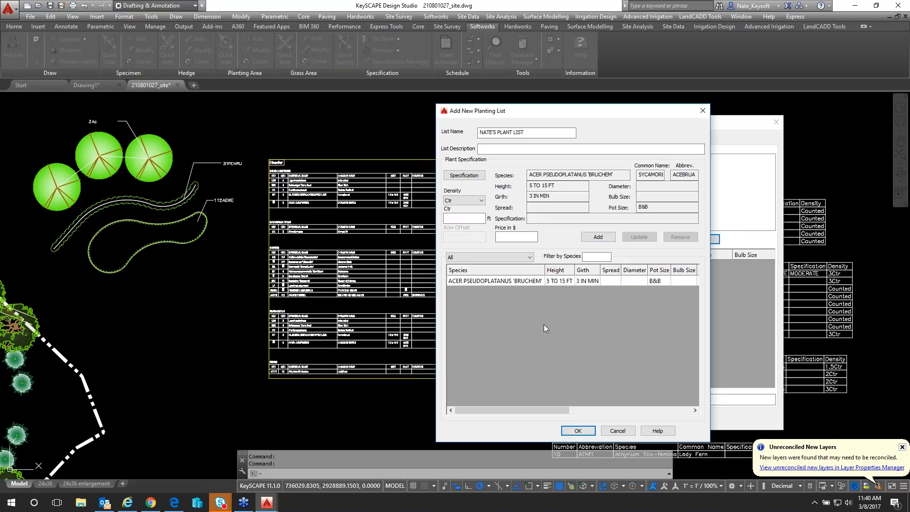
# Step: Update the listed ACER PSEUDOPLATANUS 'BRUCHEM' height to 10 to 12 ft and save the plant list, finishing the database edits
pyautogui.click(530, 281)
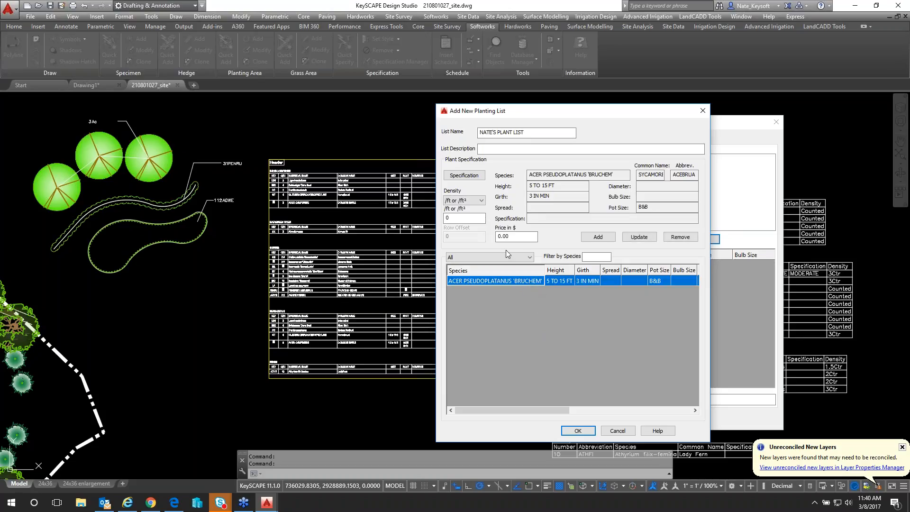
pyautogui.click(473, 176)
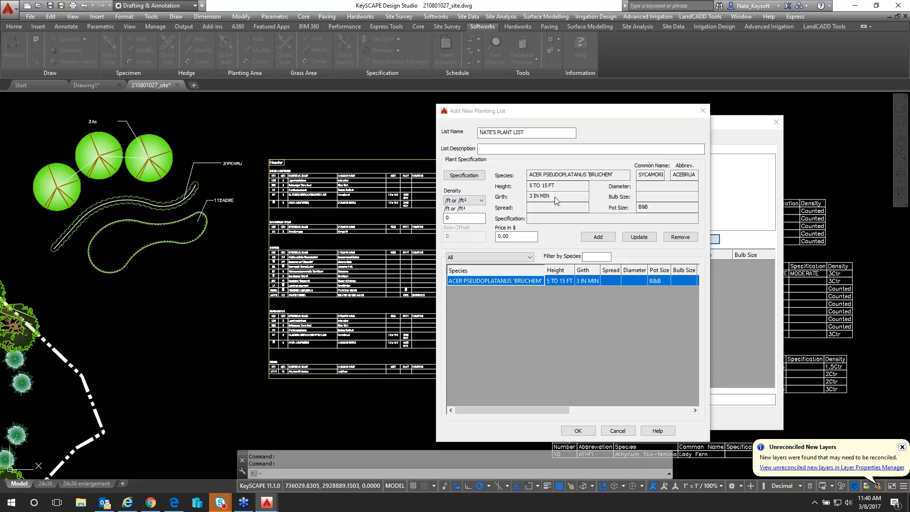
pyautogui.click(416, 187)
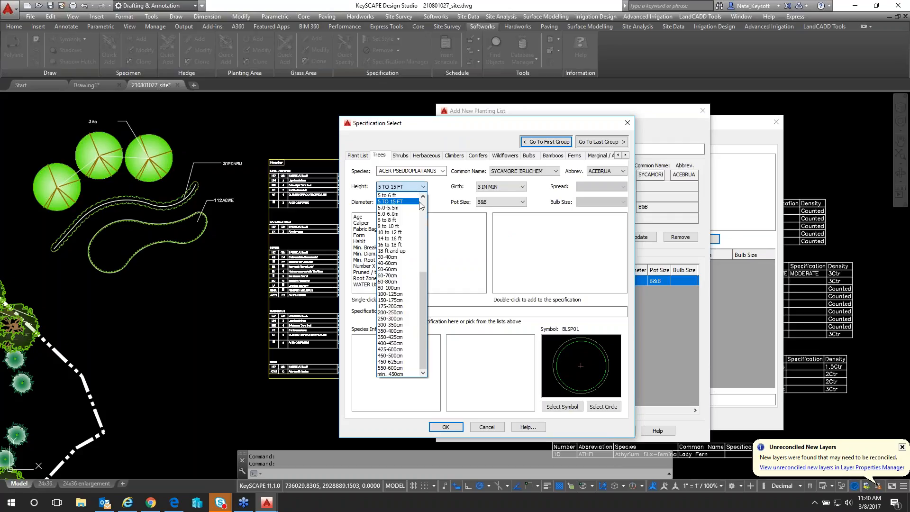
pyautogui.press('Escape')
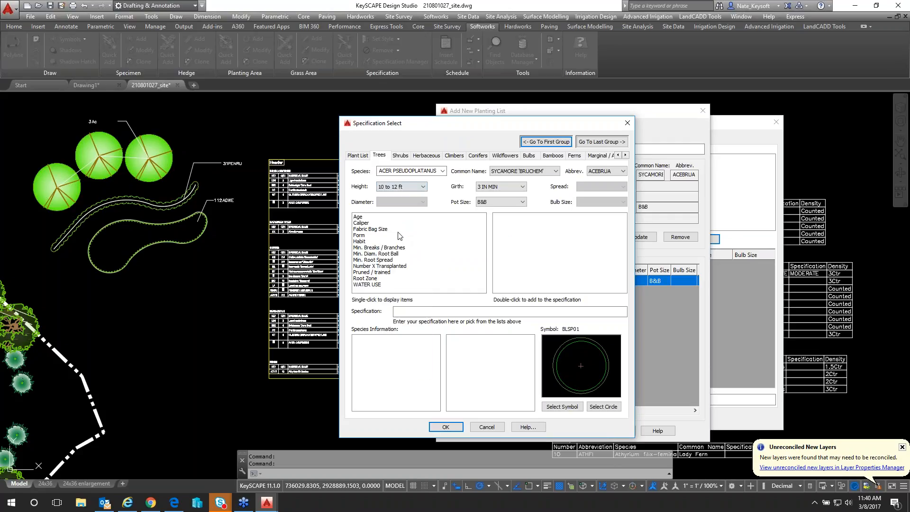
pyautogui.click(457, 426)
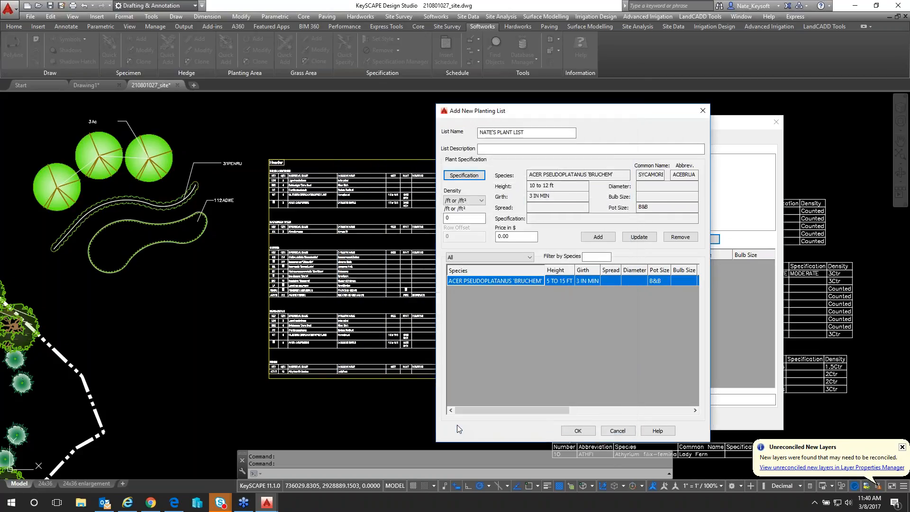
pyautogui.click(638, 237)
pyautogui.click(528, 279)
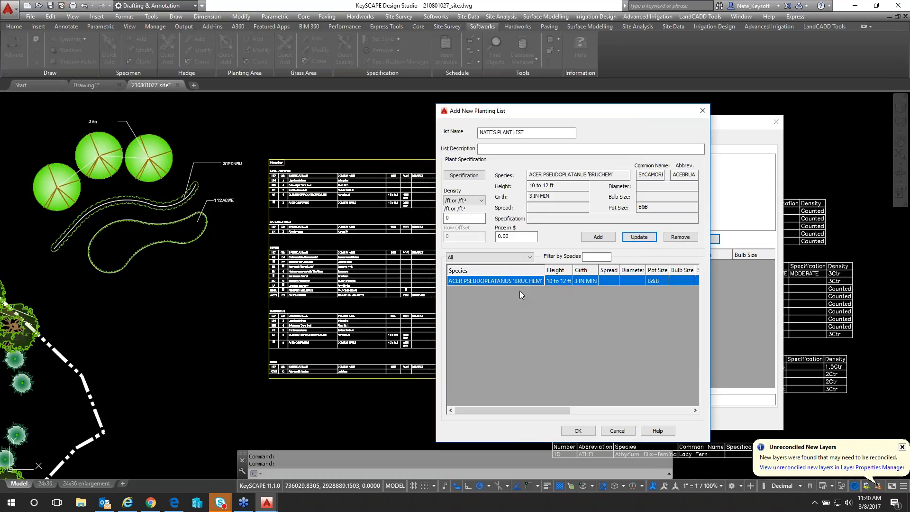
pyautogui.click(578, 431)
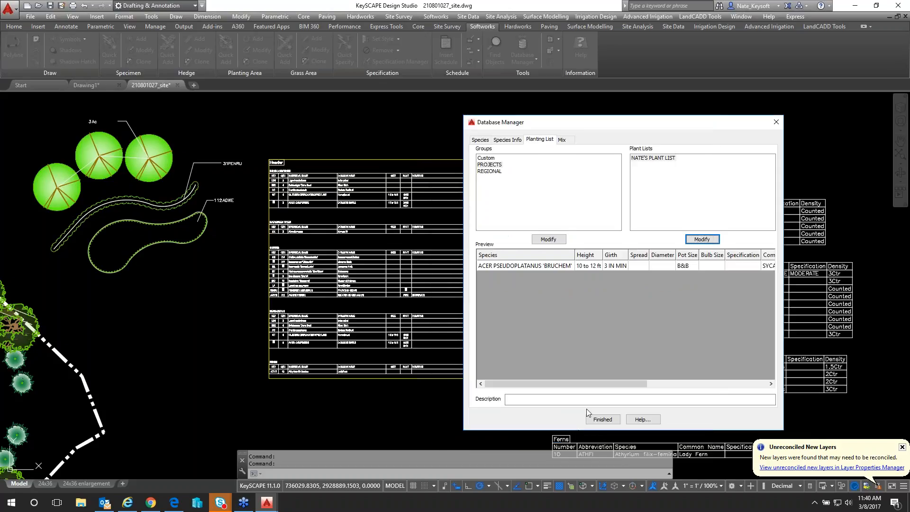
pyautogui.click(602, 419)
# Step: Begin a new manually inserted specimen with a spread of 25 ft and a height of 25 ft
pyautogui.scroll(-2, 474, 142)
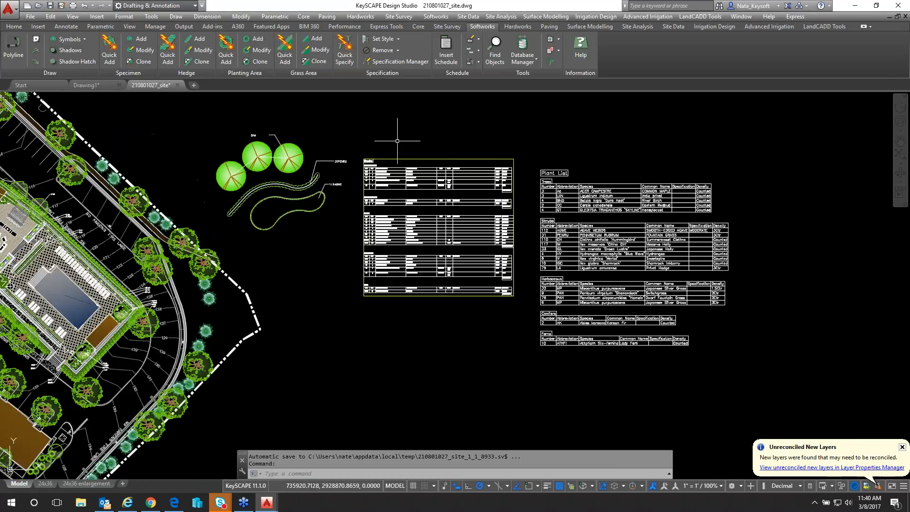
pyautogui.moveTo(378, 137); pyautogui.dragTo(478, 218, button='middle')
pyautogui.scroll(3, 416, 197)
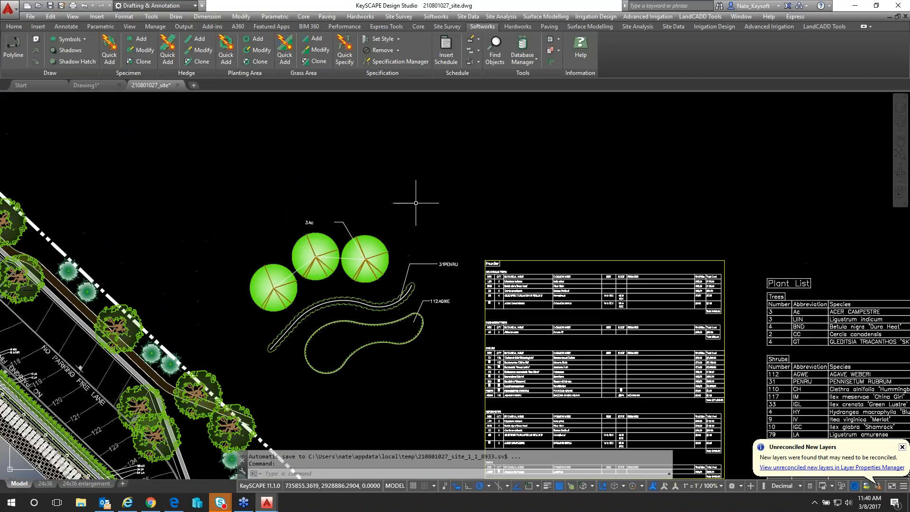
pyautogui.click(137, 39)
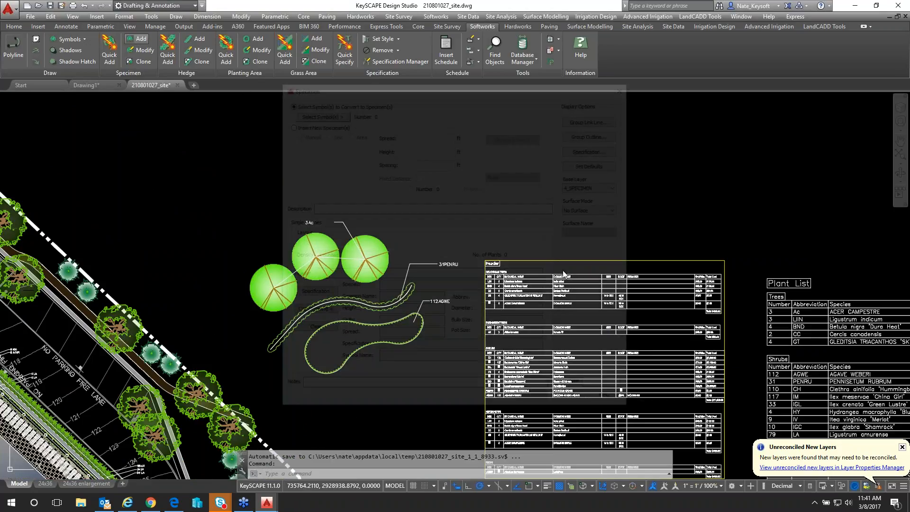
pyautogui.click(287, 123)
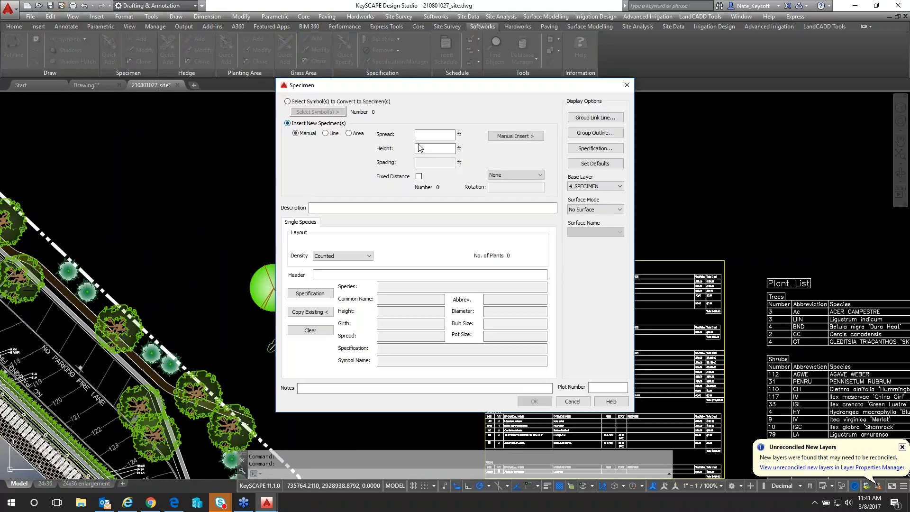
pyautogui.click(428, 134)
pyautogui.write('25')
pyautogui.press('Tab')
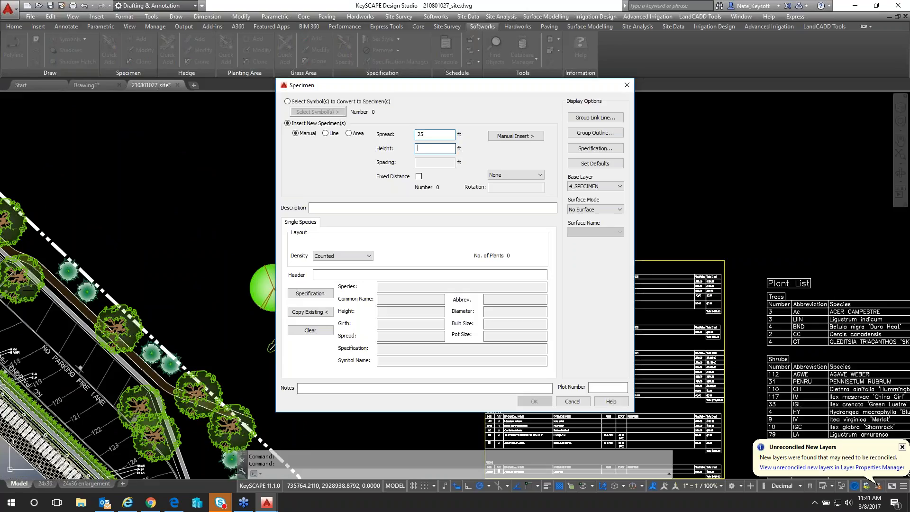
pyautogui.write('25')
# Step: Specify ACER PSEUDOPLATANUS 'BRUCHEM' for the specimen, taken from the saved plant list in the PROJECTS group
pyautogui.click(317, 294)
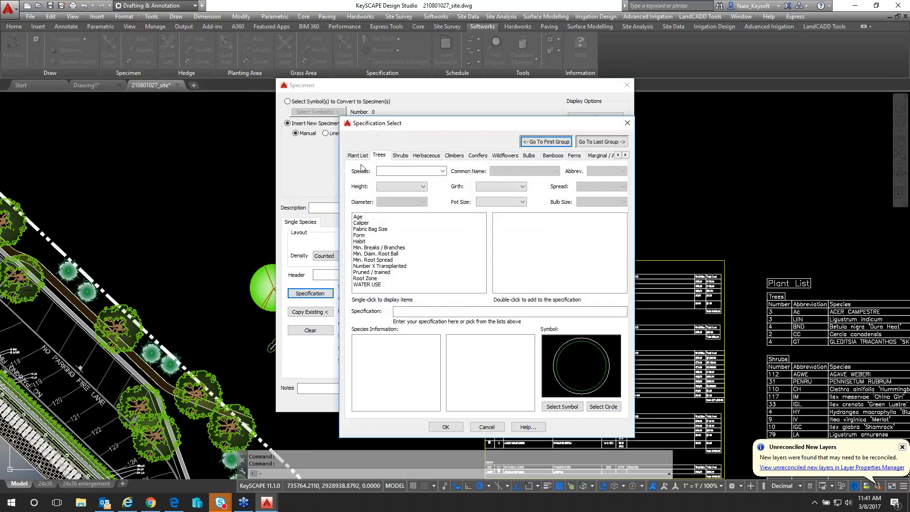
pyautogui.click(361, 156)
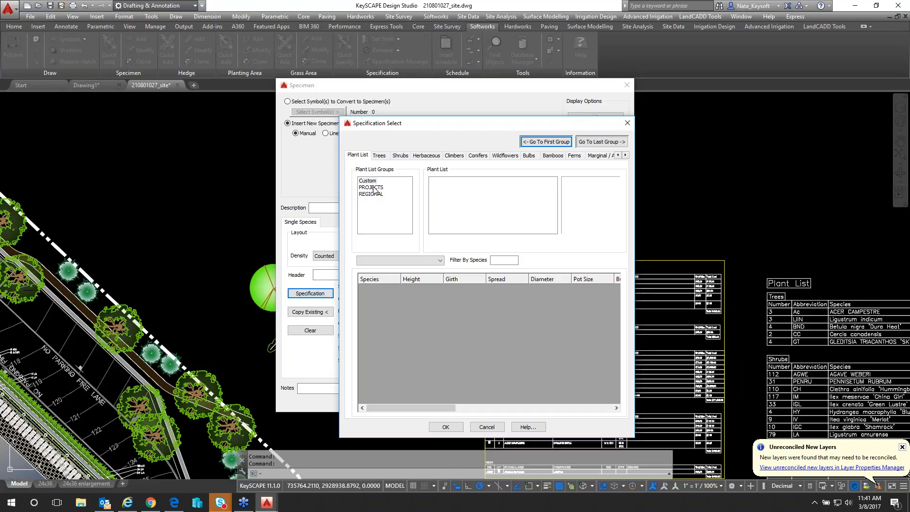
pyautogui.click(374, 188)
pyautogui.click(443, 181)
pyautogui.click(420, 290)
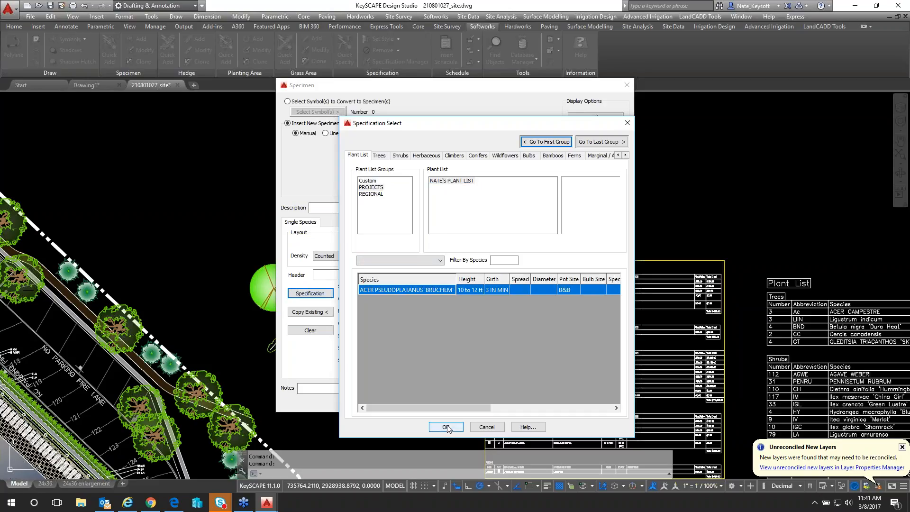
pyautogui.click(447, 427)
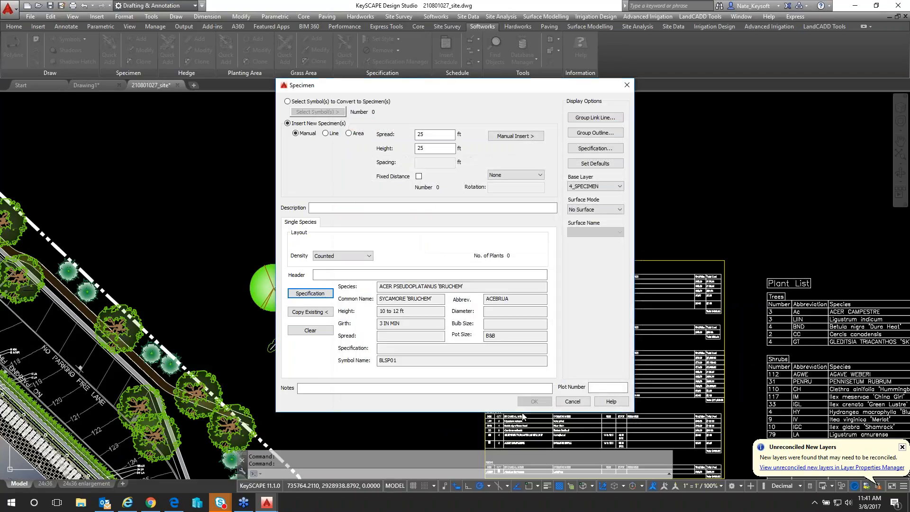
# Step: Insert one specimen in the empty area above the three green maples and accept the specimen settings
pyautogui.click(515, 136)
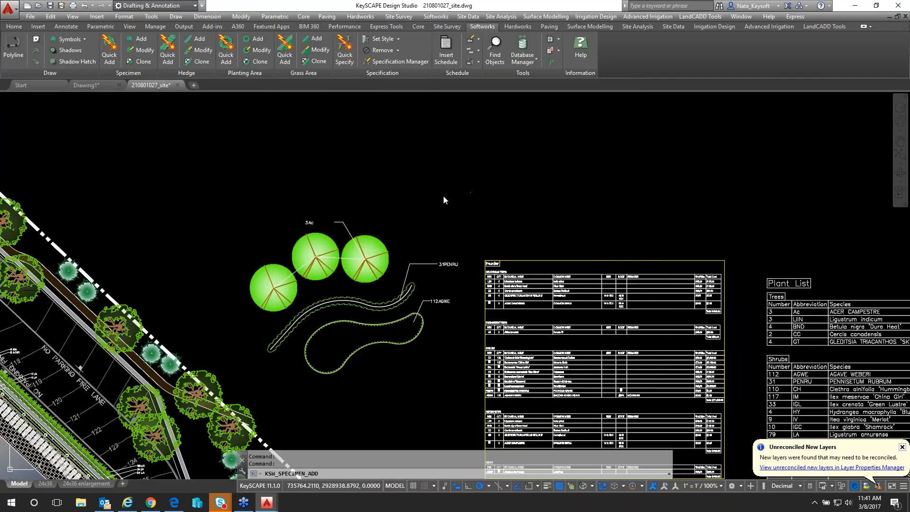
pyautogui.click(450, 194)
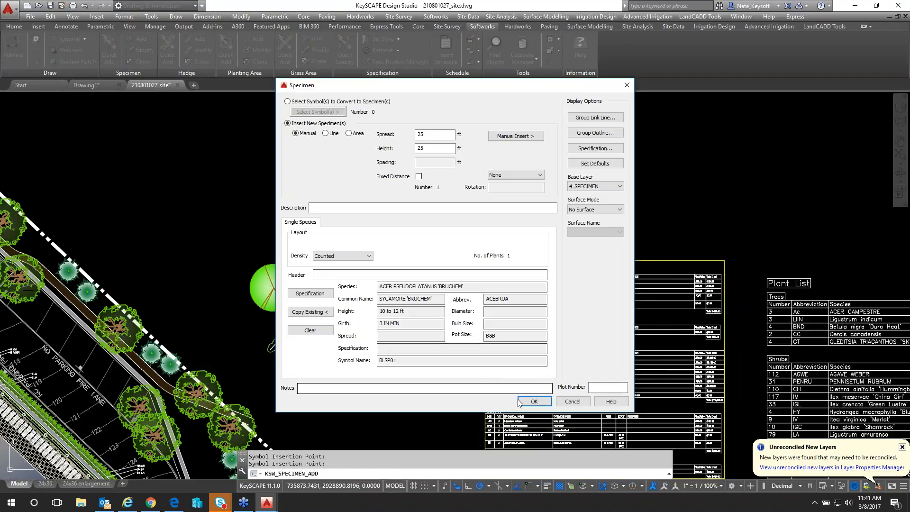
pyautogui.click(526, 400)
# Step: Place the new tree's specification label above and right of it, with a leader running from the tree's centre to the text
pyautogui.click(478, 160)
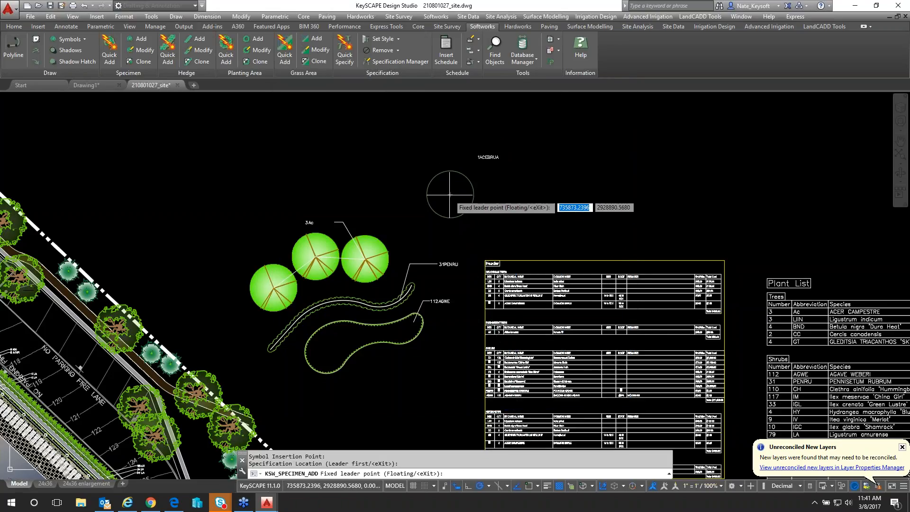
pyautogui.click(450, 194)
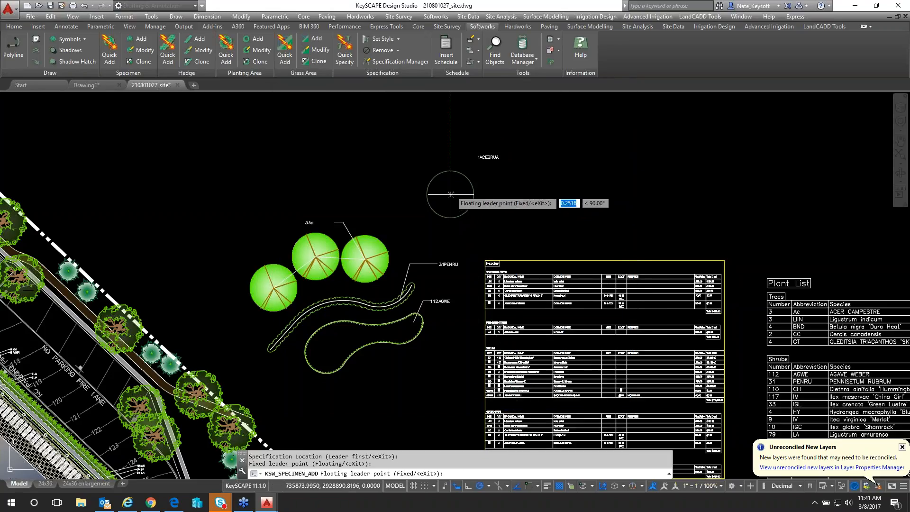
pyautogui.click(462, 159)
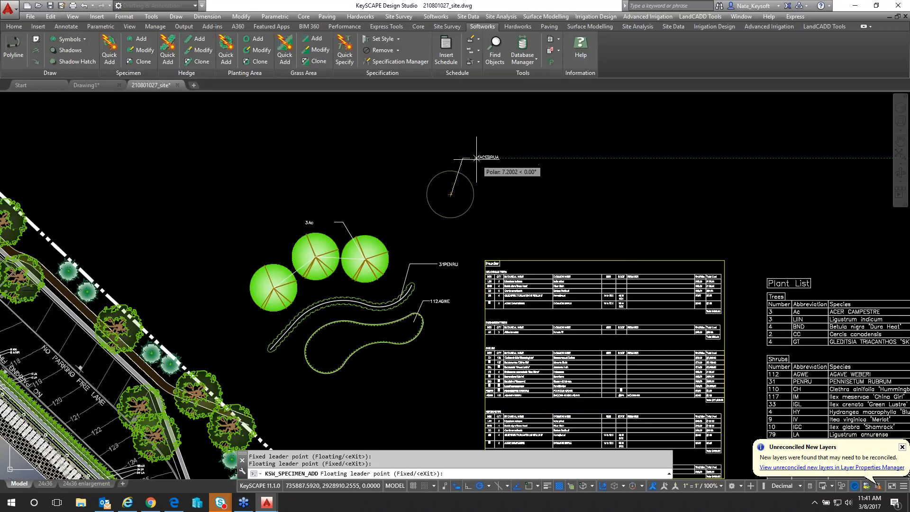
pyautogui.click(476, 157)
pyautogui.press('Return')
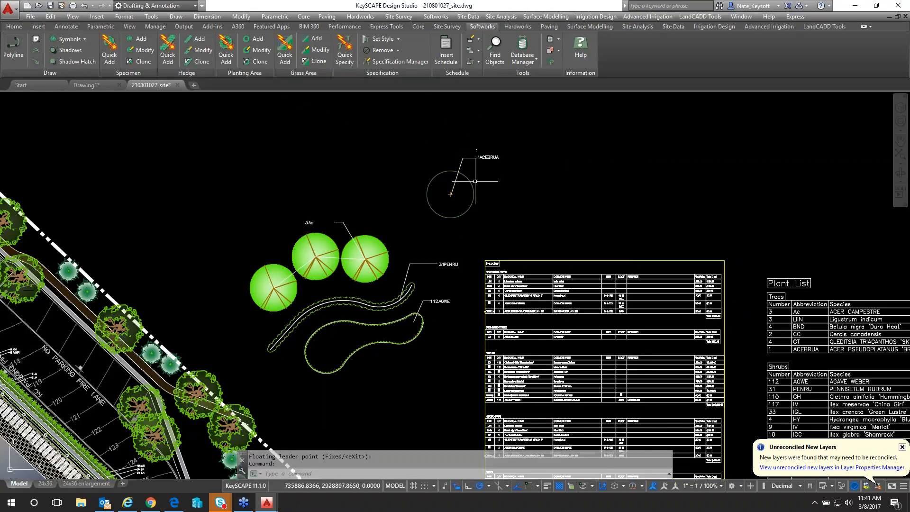
pyautogui.scroll(4, 475, 181)
pyautogui.scroll(-2, 469, 187)
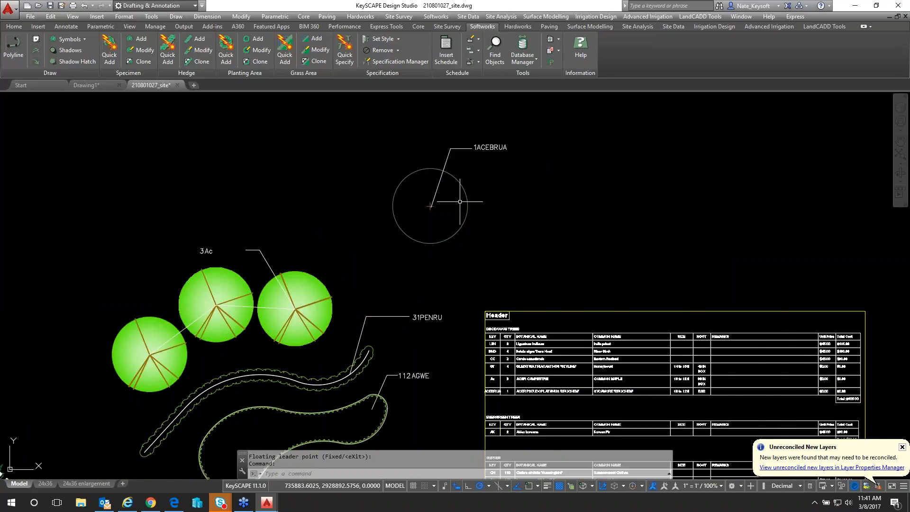
pyautogui.scroll(-2, 460, 200)
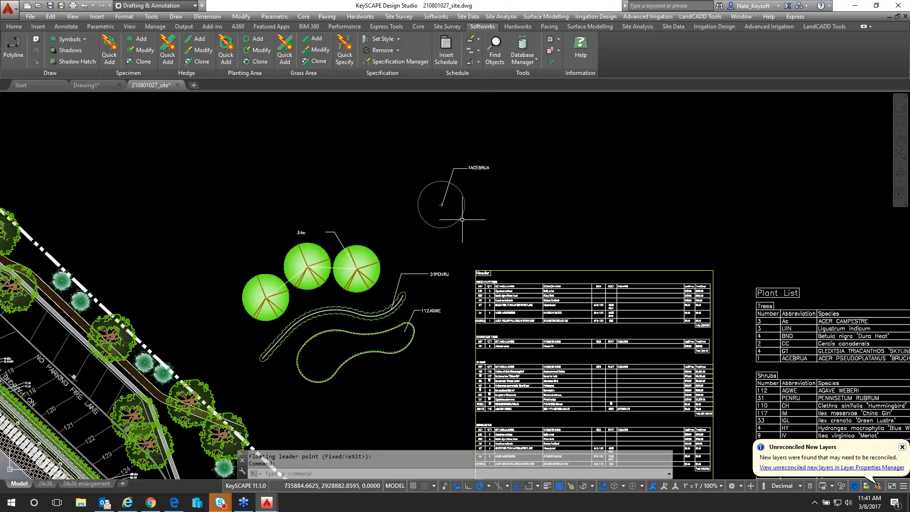
pyautogui.click(520, 62)
pyautogui.click(520, 63)
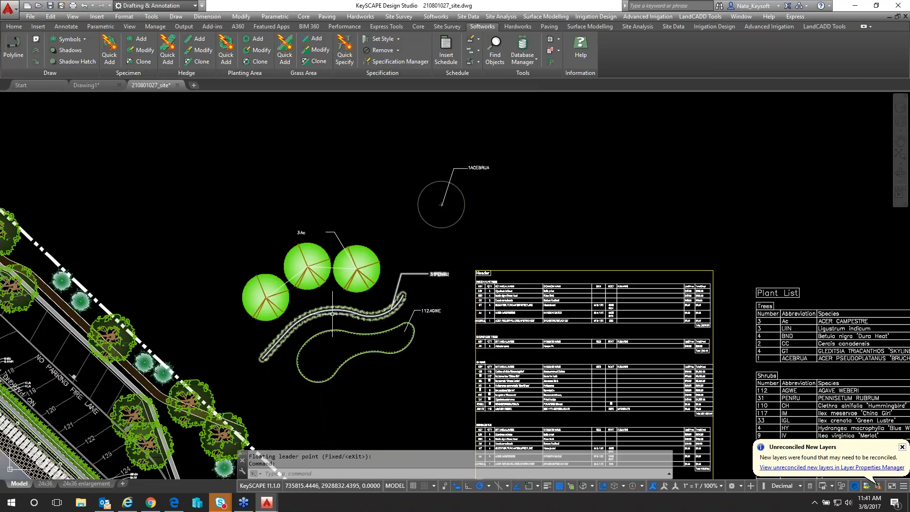
pyautogui.click(132, 40)
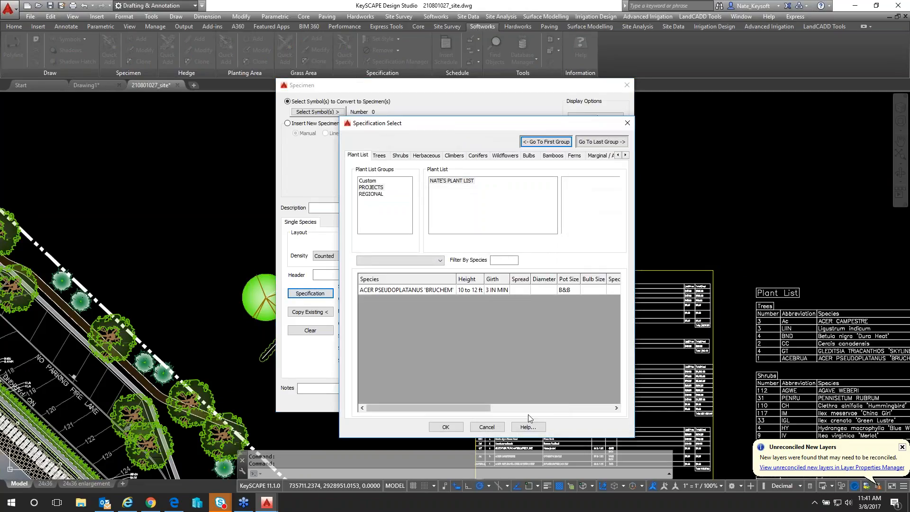
pyautogui.click(382, 156)
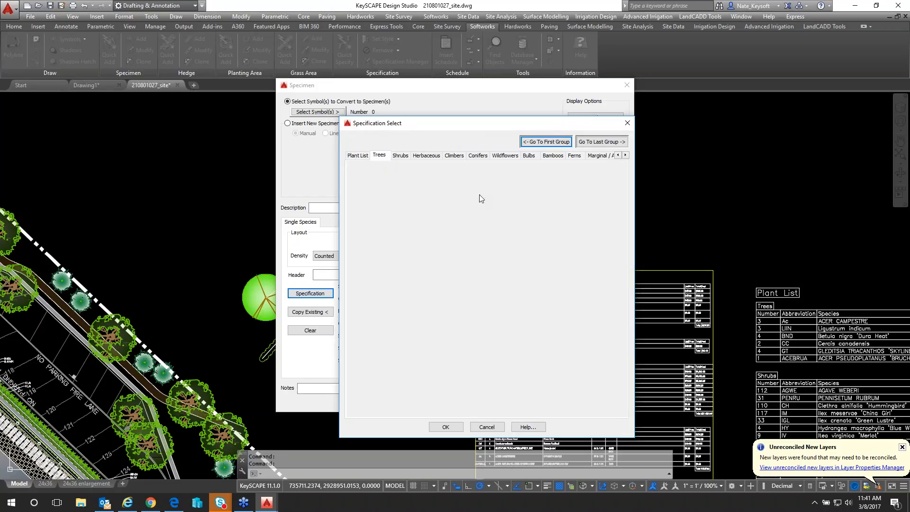
pyautogui.click(481, 428)
pyautogui.click(573, 401)
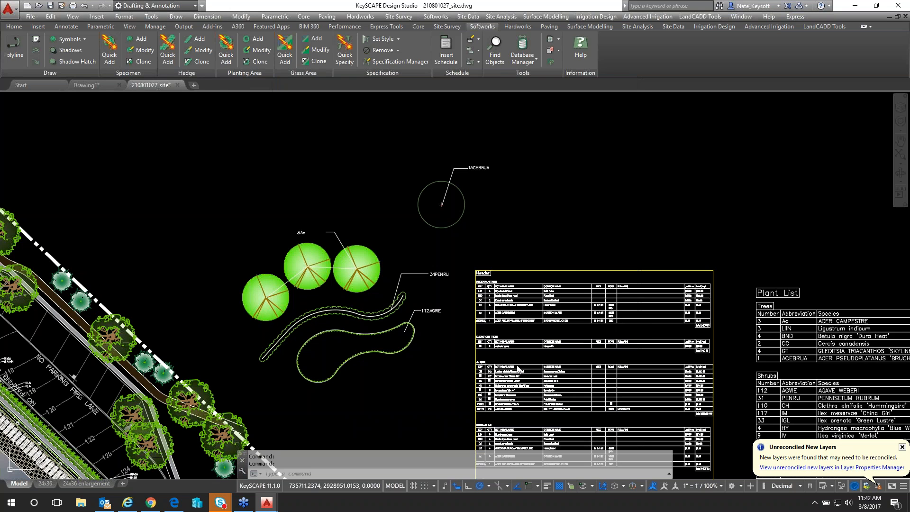
# Step: Examine the tree, shrub, herbaceous and fern sections of the bordered plant schedule
pyautogui.moveTo(491, 319); pyautogui.dragTo(449, 228, button='middle')
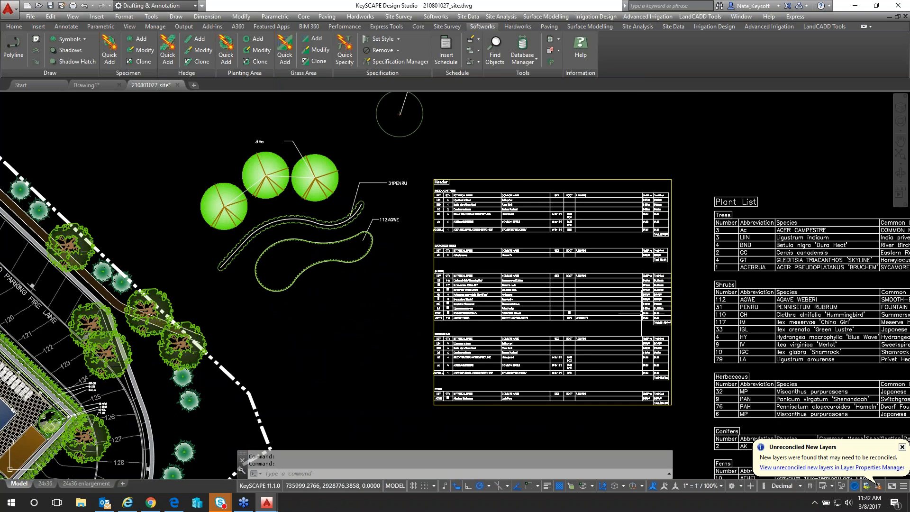
pyautogui.scroll(4, 661, 268)
pyautogui.moveTo(220, 210); pyautogui.dragTo(276, 318, button='middle')
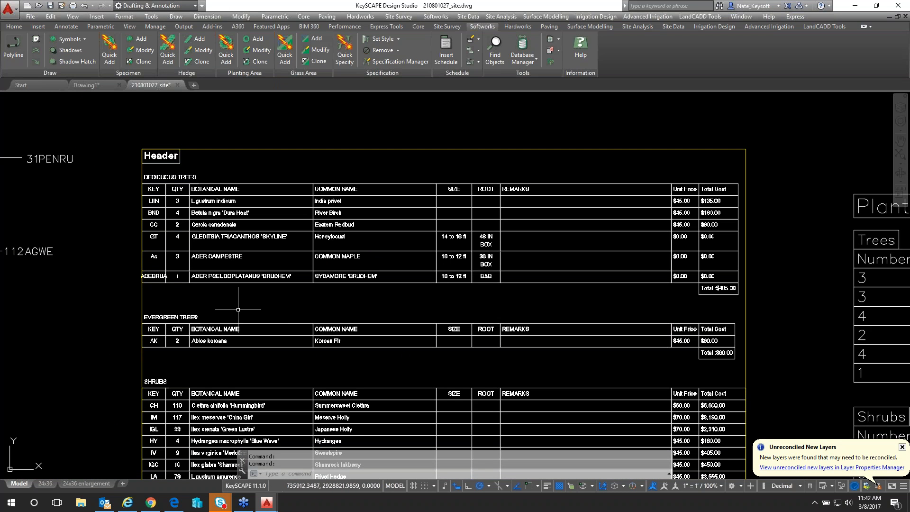
pyautogui.moveTo(272, 374); pyautogui.dragTo(308, 225, button='middle')
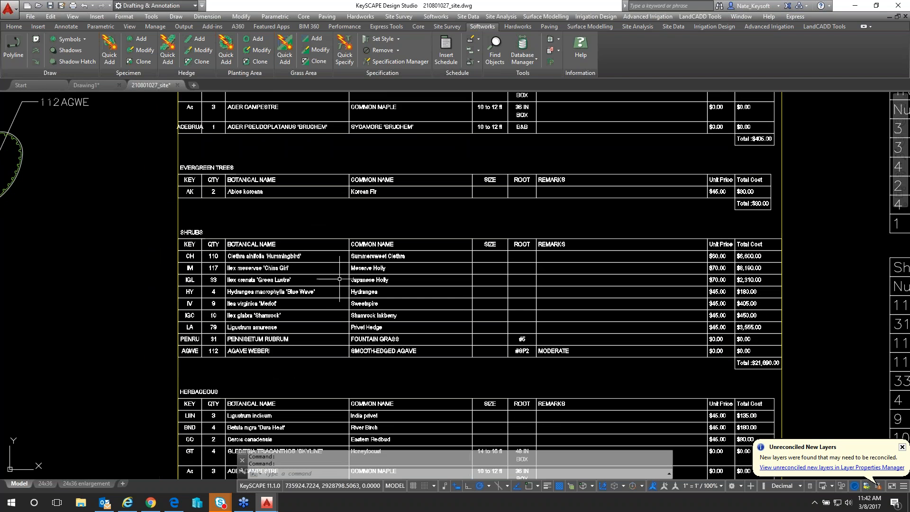
pyautogui.moveTo(352, 376); pyautogui.dragTo(323, 264, button='middle')
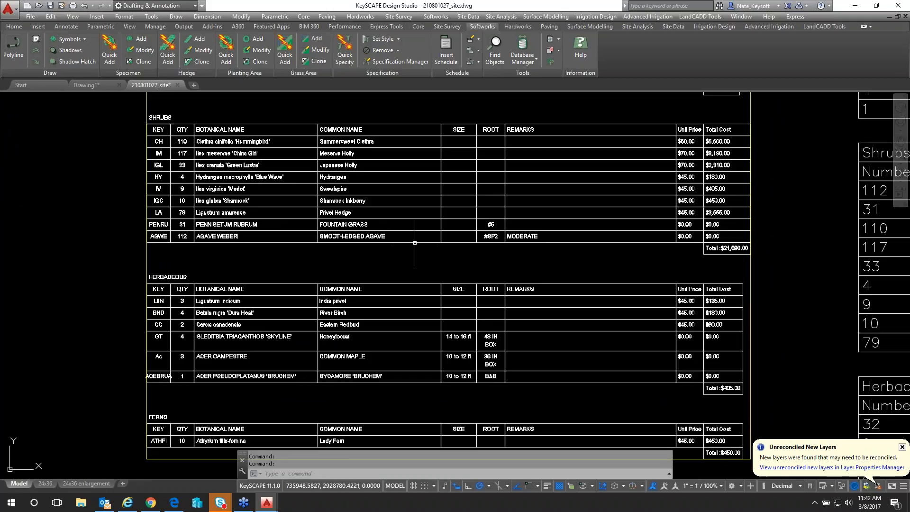
pyautogui.click(558, 51)
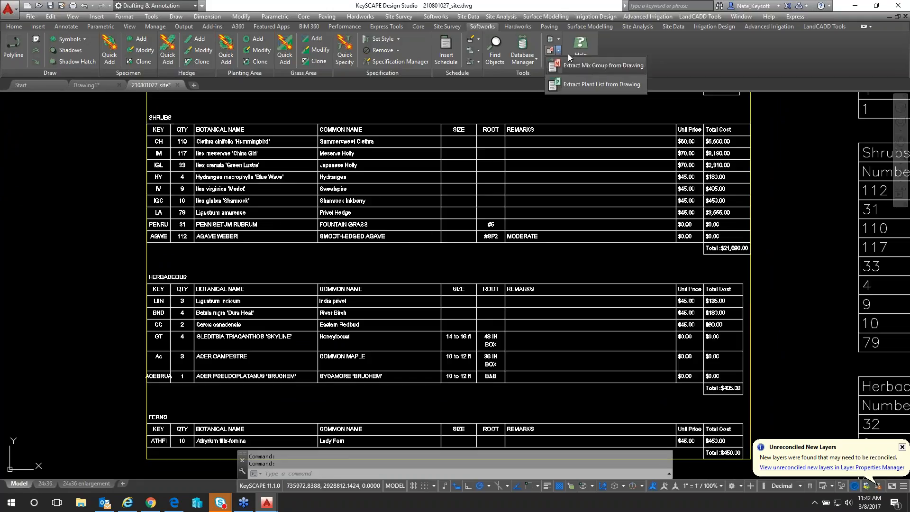
pyautogui.click(558, 50)
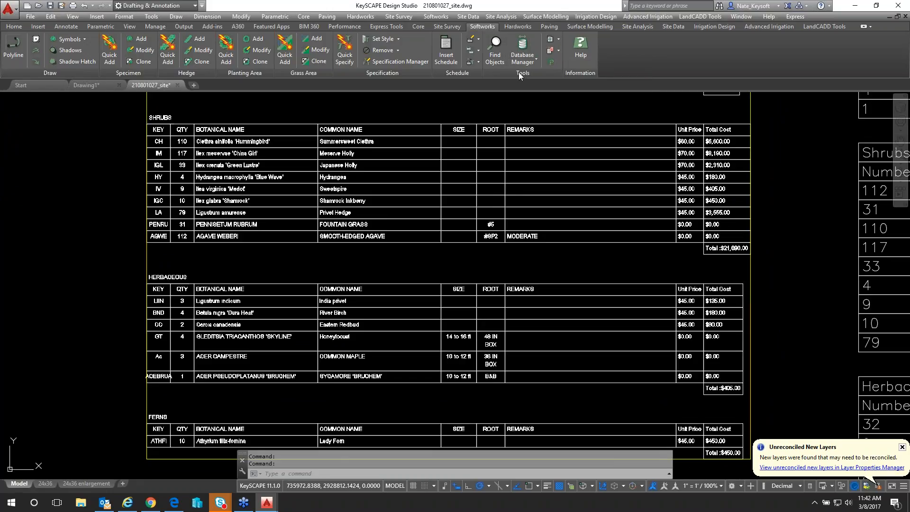
# Step: Extract the drawing's plants into a new plant list in the PROJECTS group, named with the owner's first name in possessive form plus PROJECT 2
pyautogui.click(558, 50)
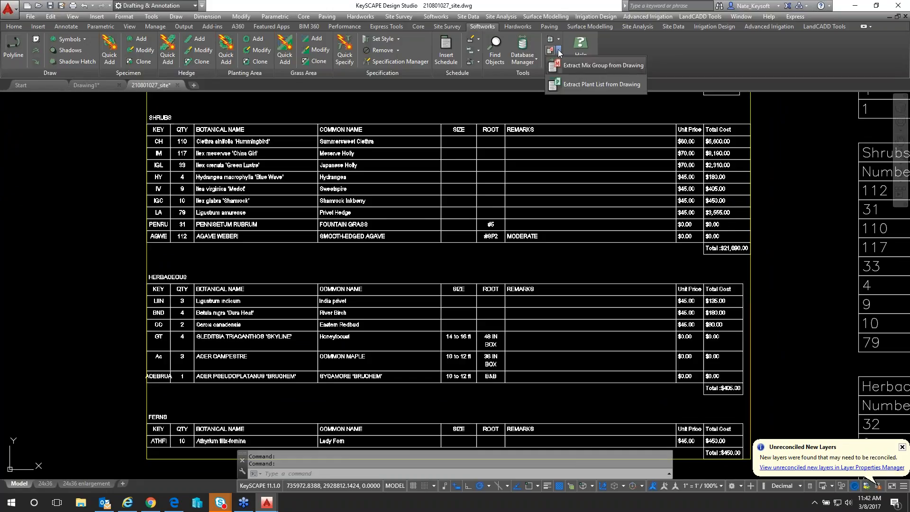
pyautogui.click(579, 85)
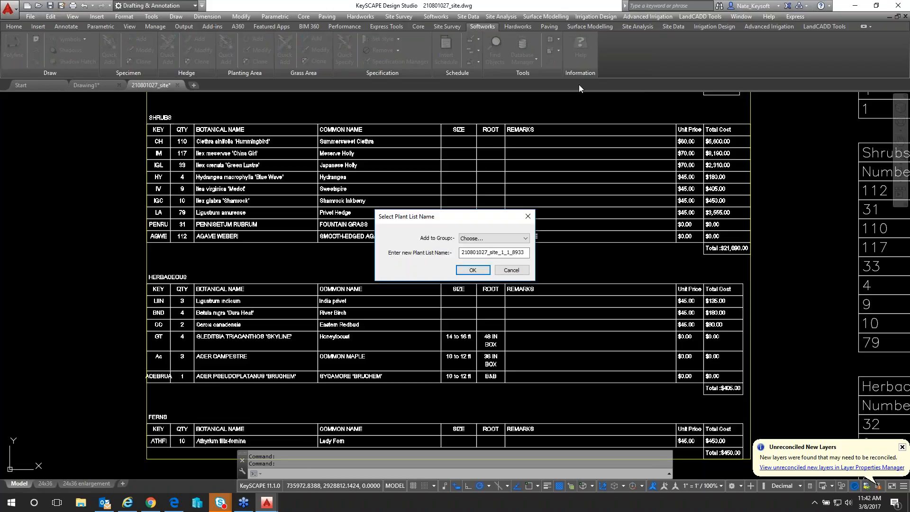
pyautogui.click(526, 239)
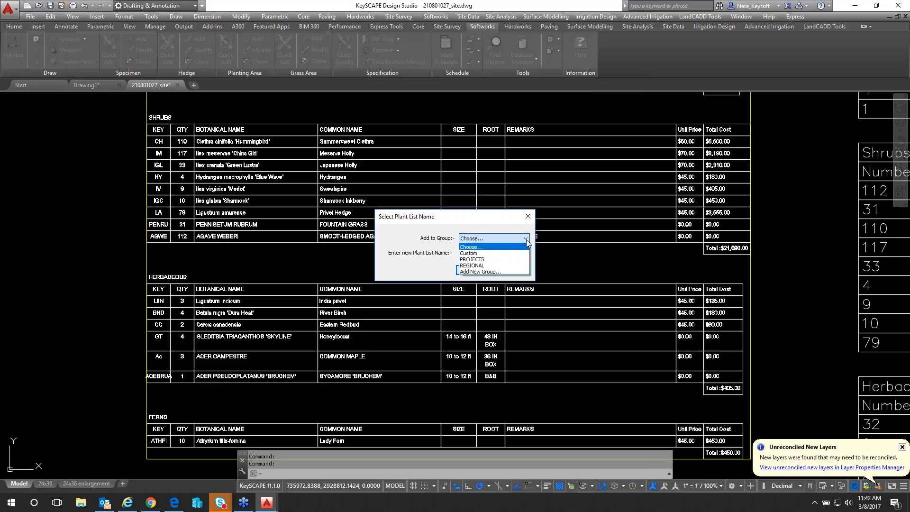
pyautogui.click(484, 260)
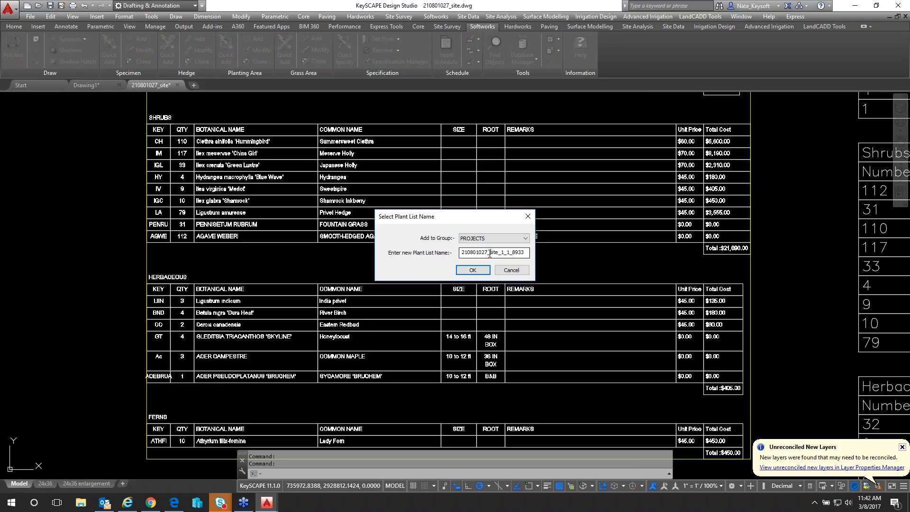
pyautogui.moveTo(527, 252); pyautogui.dragTo(389, 254)
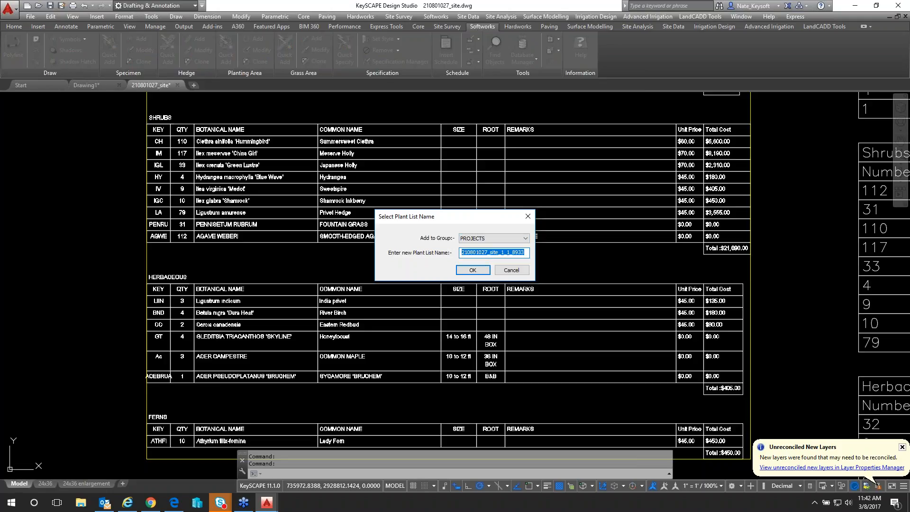
pyautogui.write('nN')
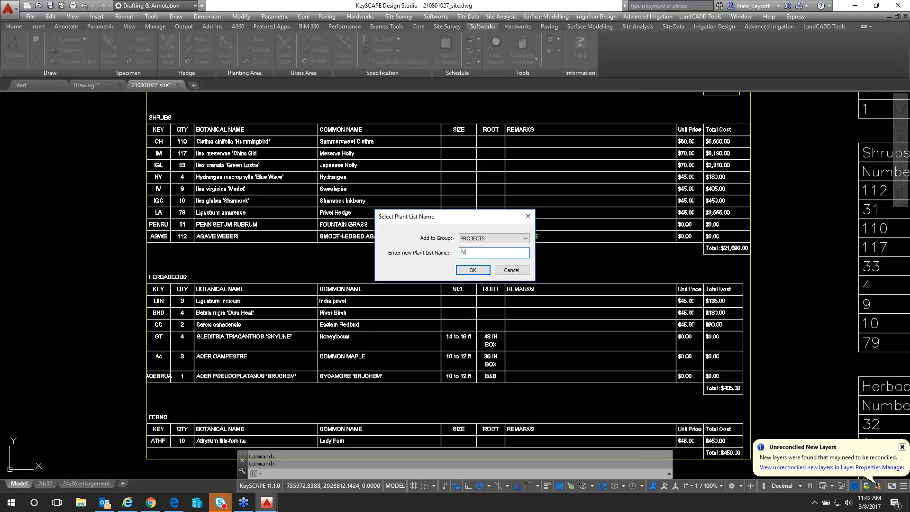
pyautogui.write("ATE'S PROJECT 2")
pyautogui.click(467, 270)
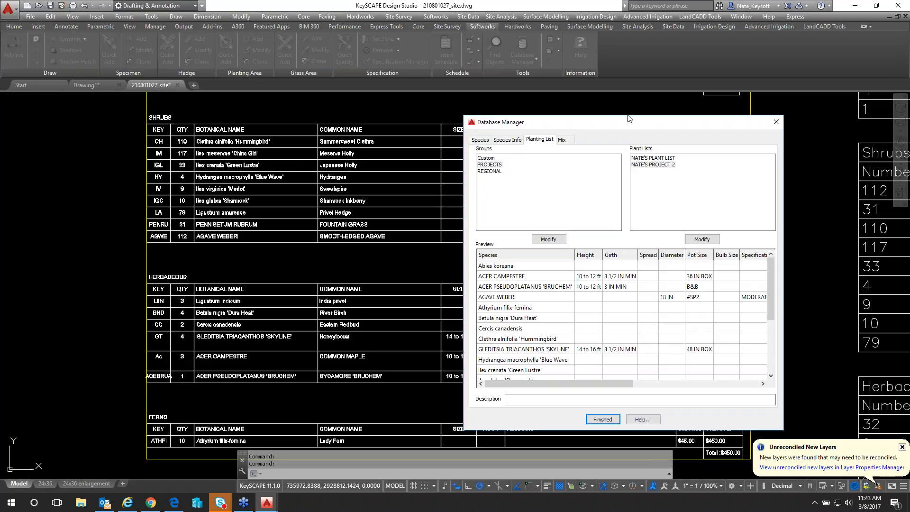
pyautogui.moveTo(628, 118); pyautogui.dragTo(481, 114)
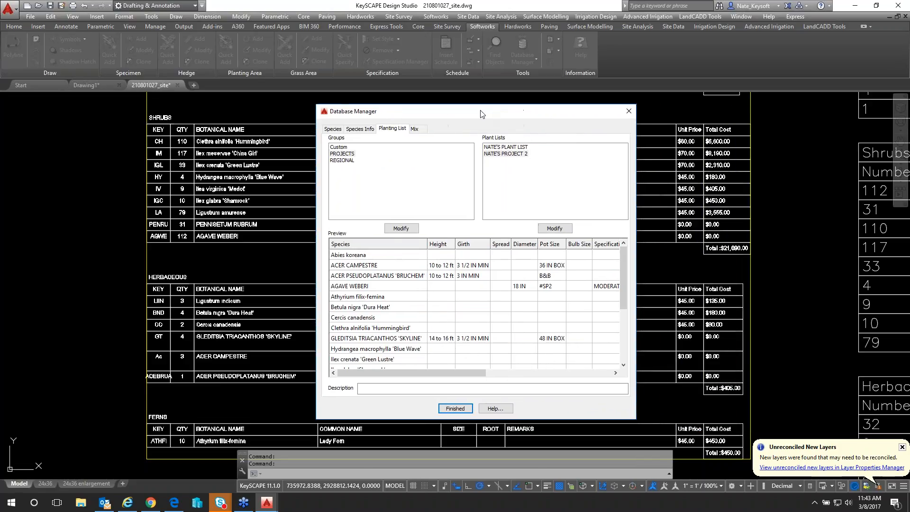
# Step: Examine the species and specifications in the extracted PROJECT 2 plant list, leaving the list unedited
pyautogui.click(497, 157)
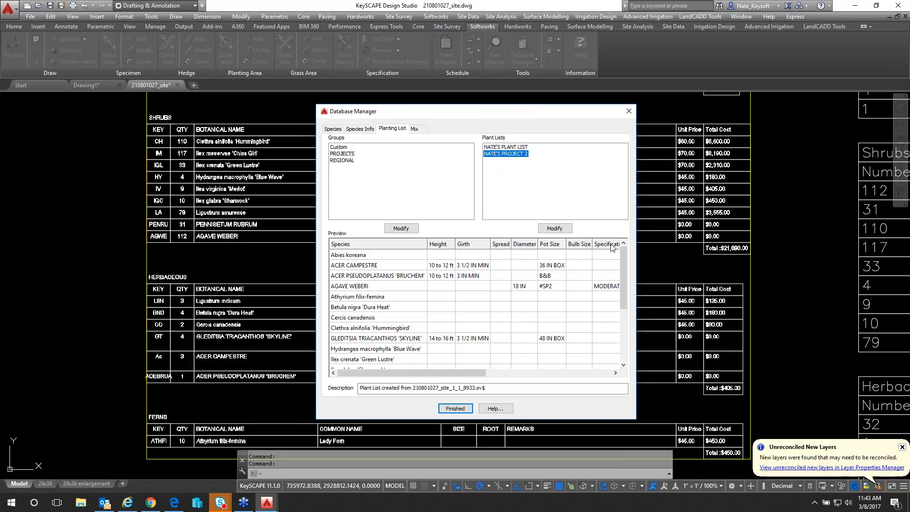
pyautogui.moveTo(625, 254)
pyautogui.mouseDown()
pyautogui.moveTo(624, 318)
pyautogui.moveTo(621, 253)
pyautogui.mouseUp()
pyautogui.click(564, 228)
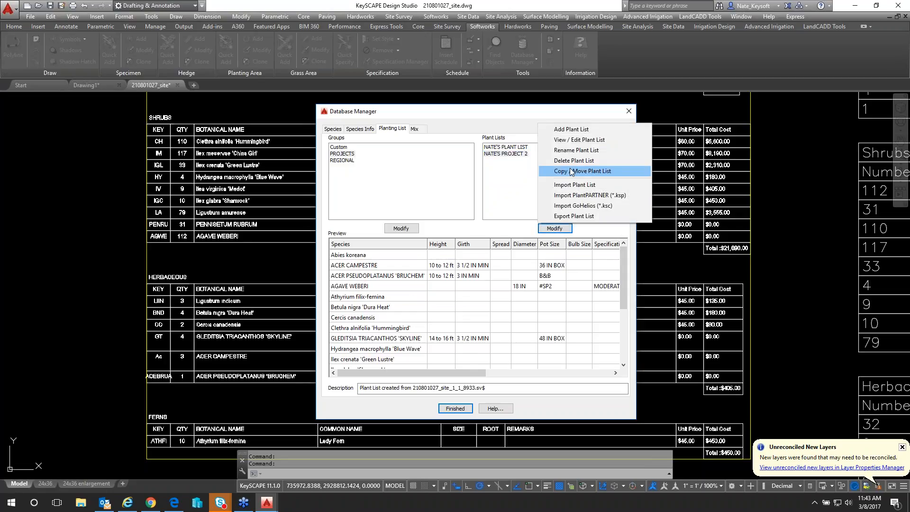
pyautogui.click(580, 140)
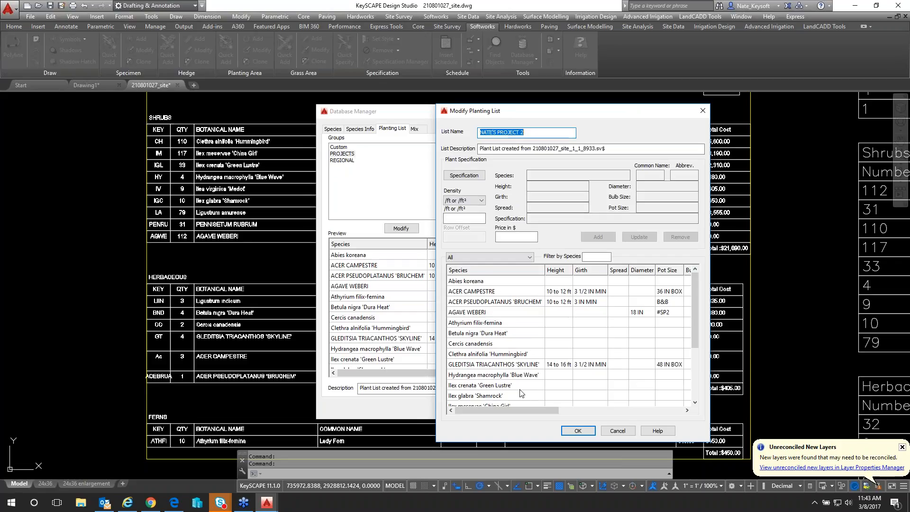
pyautogui.click(617, 430)
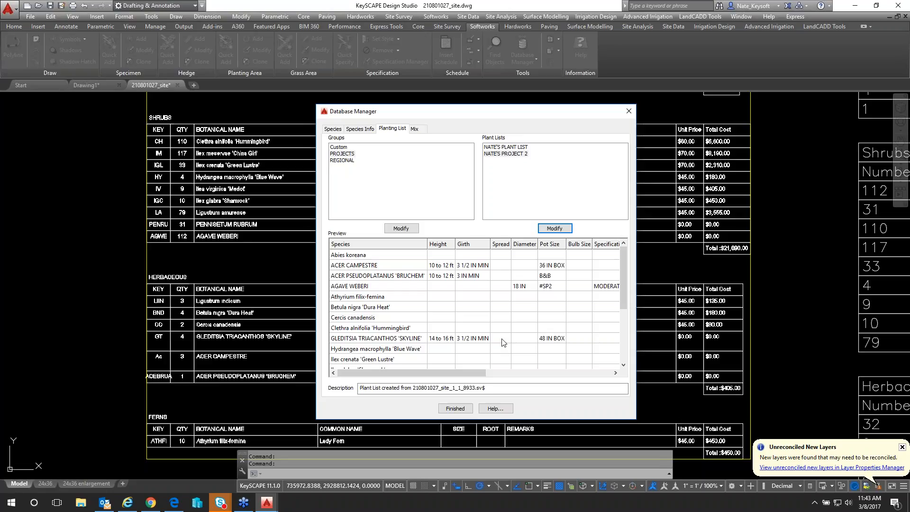
pyautogui.click(469, 408)
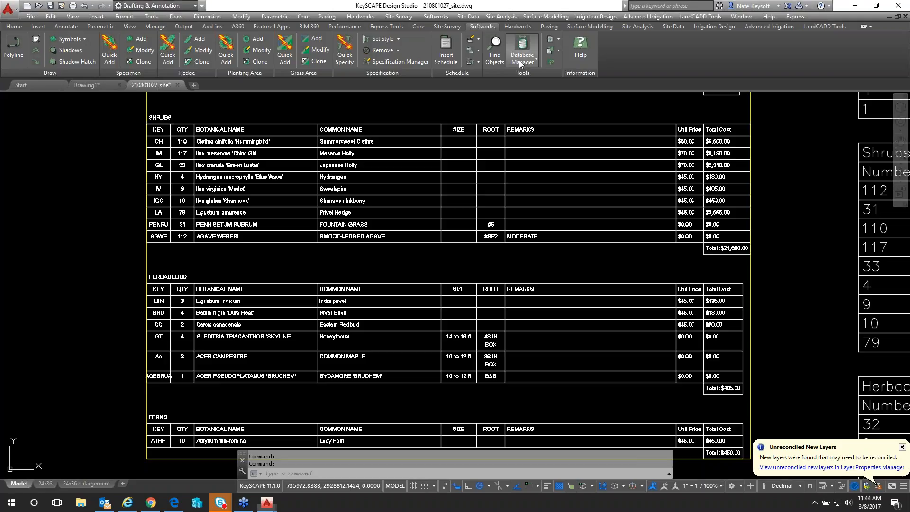
# Step: Export the PLANT LIST from the PROJECTS group as a CSV file to the Desktop, keeping the suggested file name
pyautogui.click(532, 60)
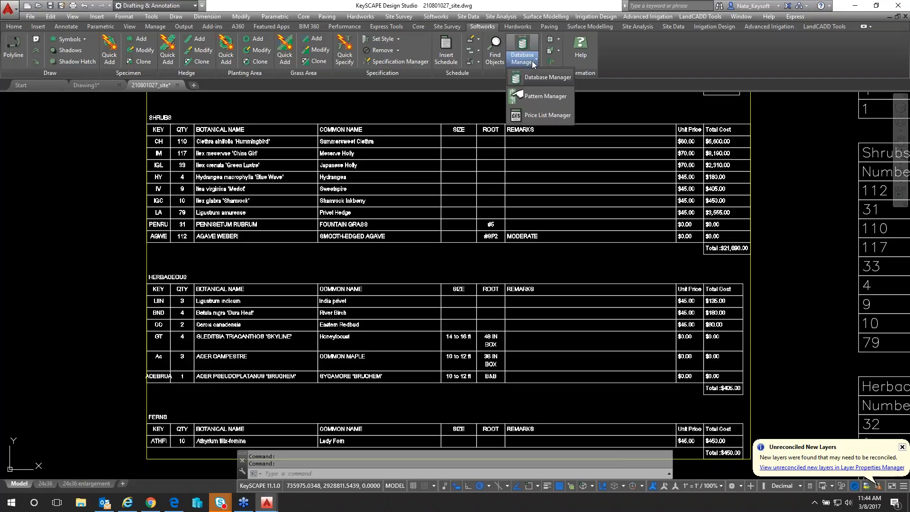
pyautogui.click(542, 79)
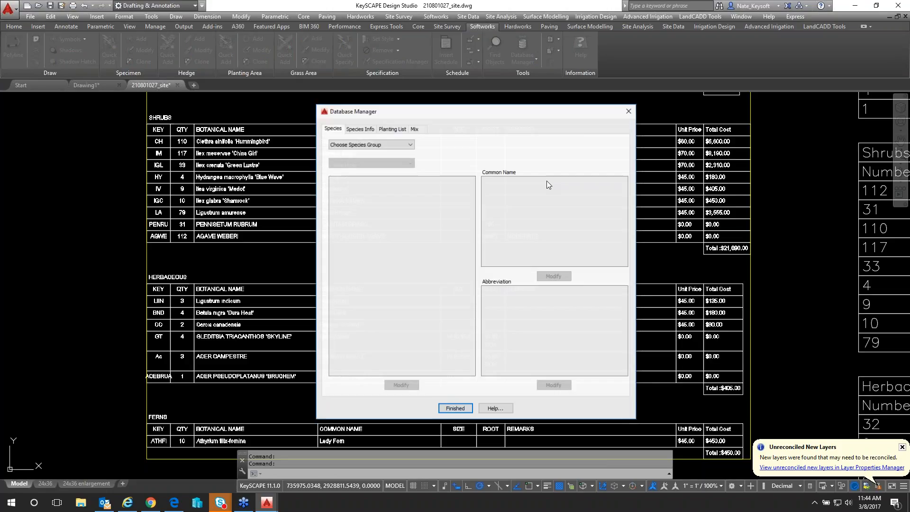
pyautogui.click(391, 128)
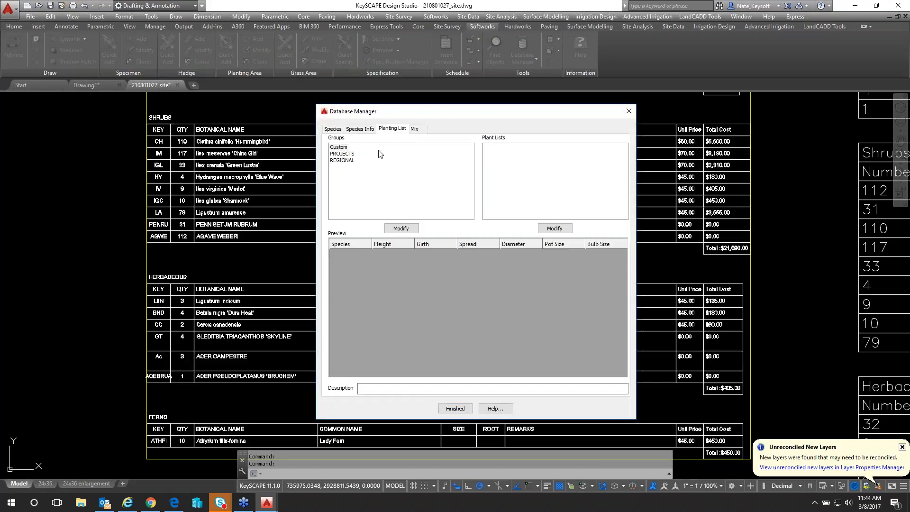
pyautogui.click(348, 153)
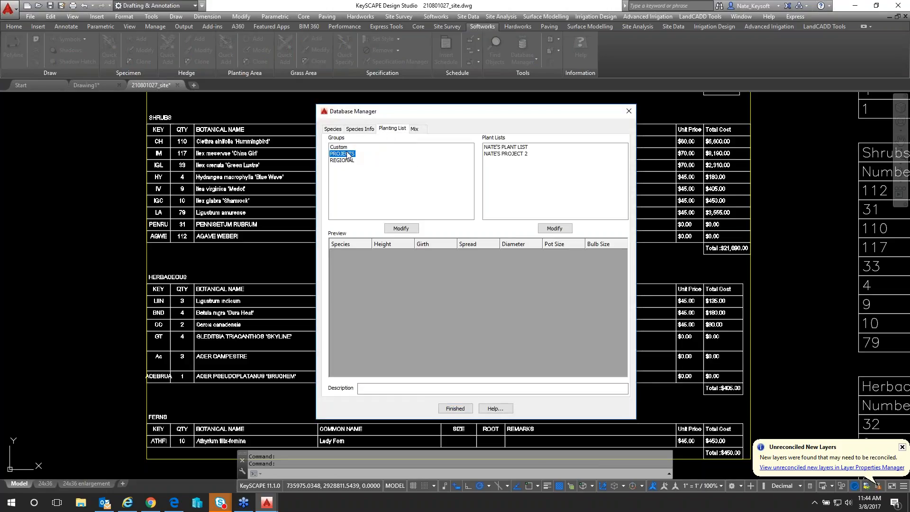
pyautogui.click(517, 147)
pyautogui.click(555, 229)
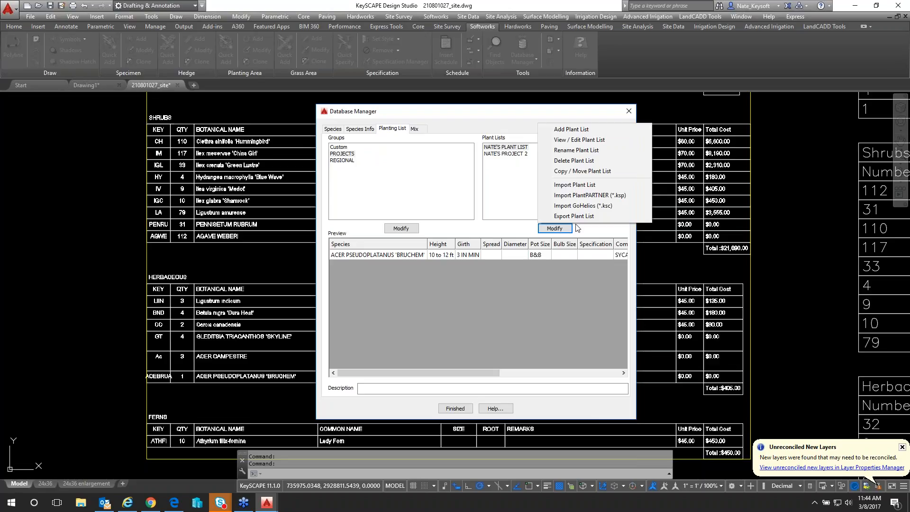
pyautogui.click(578, 217)
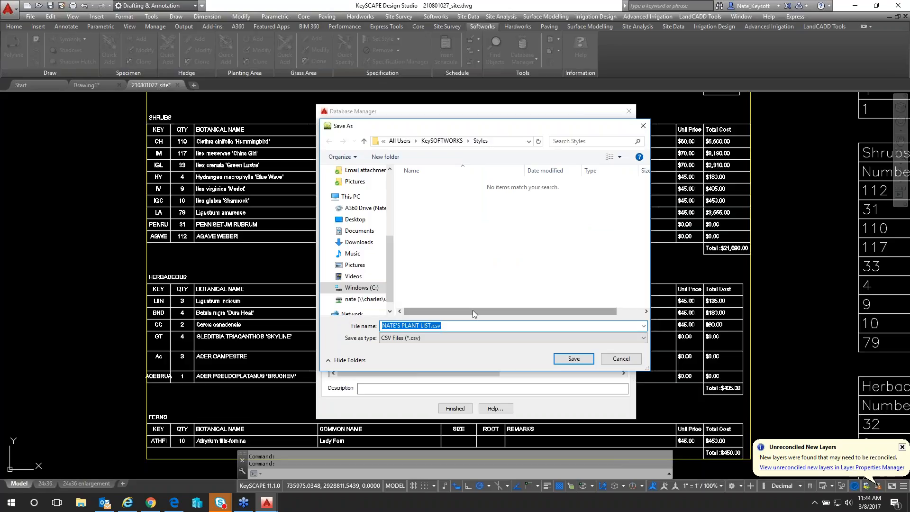
pyautogui.click(468, 338)
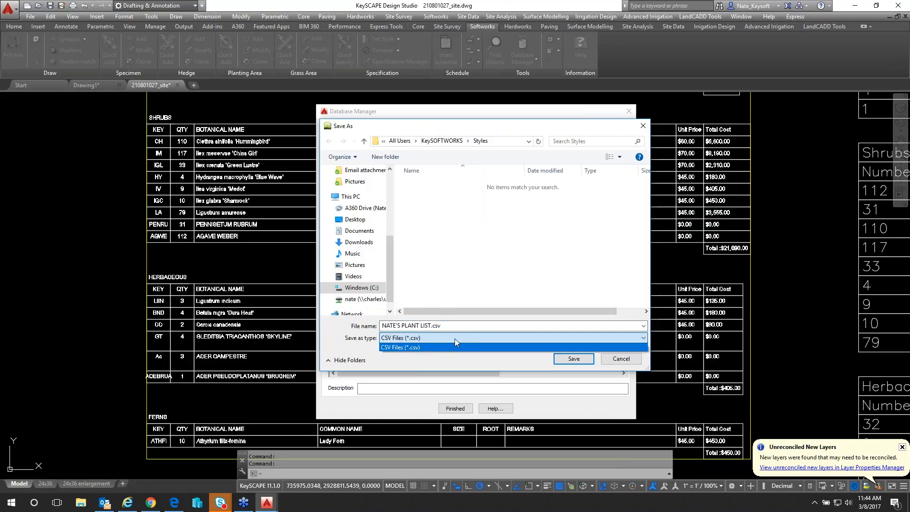
pyautogui.click(459, 343)
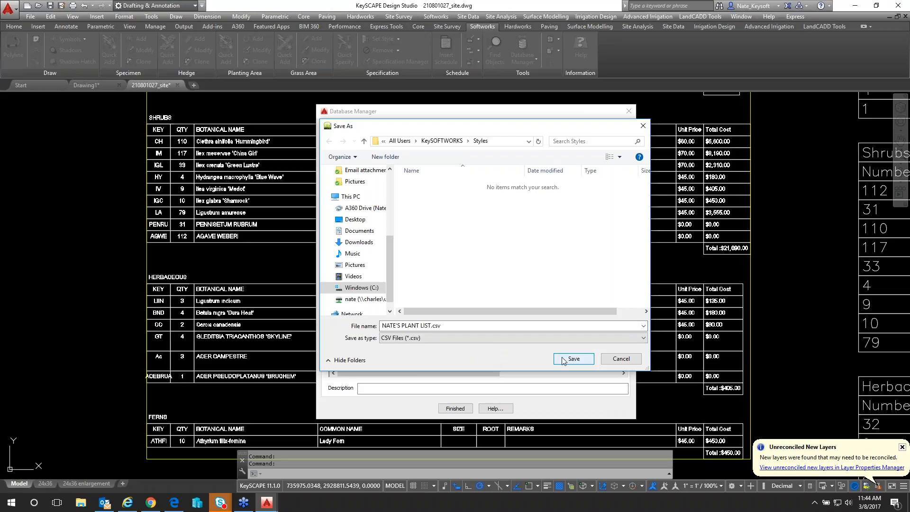
pyautogui.click(359, 223)
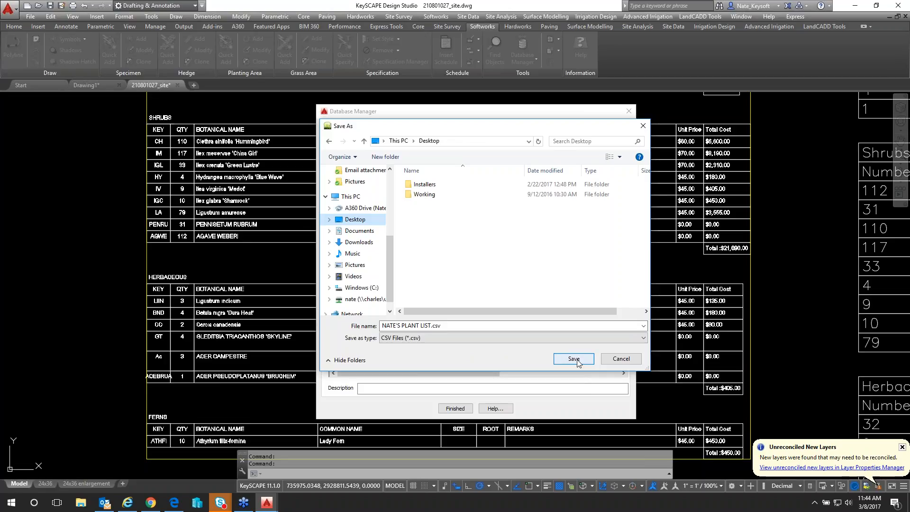
pyautogui.click(574, 359)
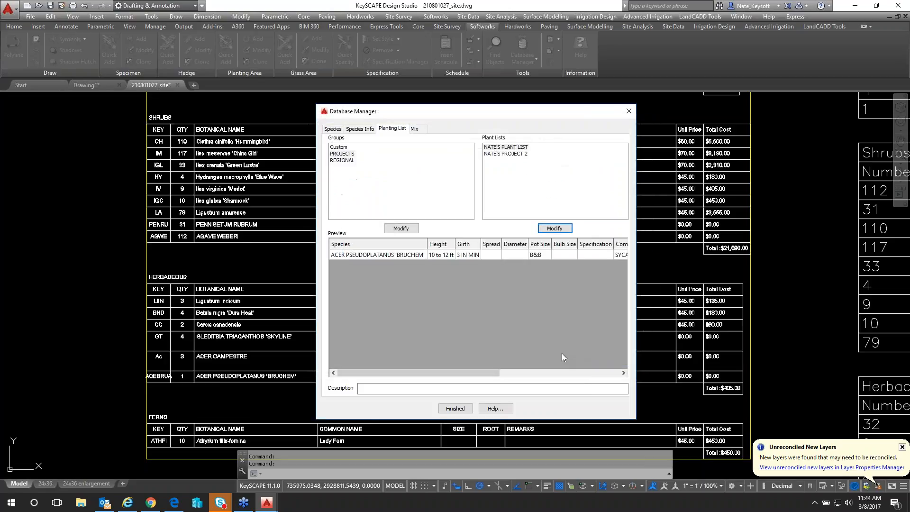
# Step: Export the PROJECT 2 plant list as a CSV file to the Desktop and finish with the Database Manager
pyautogui.click(544, 230)
pyautogui.click(506, 174)
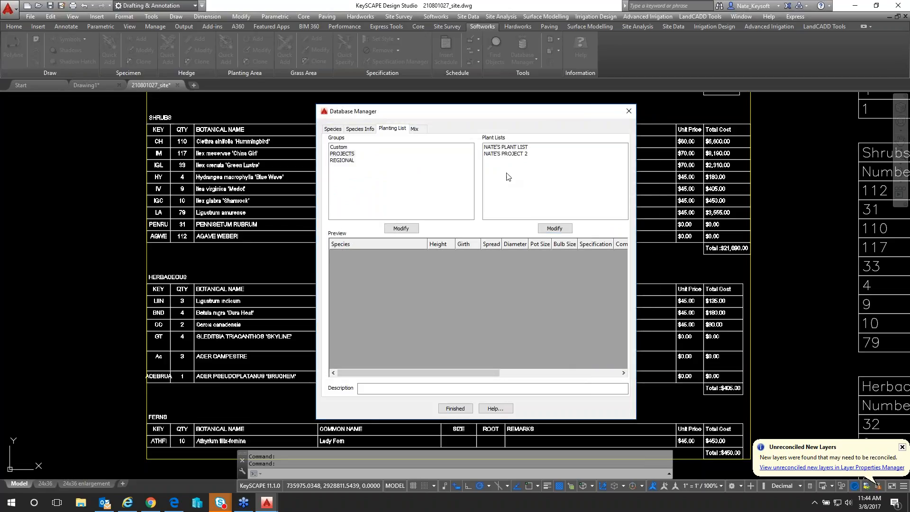
pyautogui.click(507, 154)
pyautogui.click(550, 228)
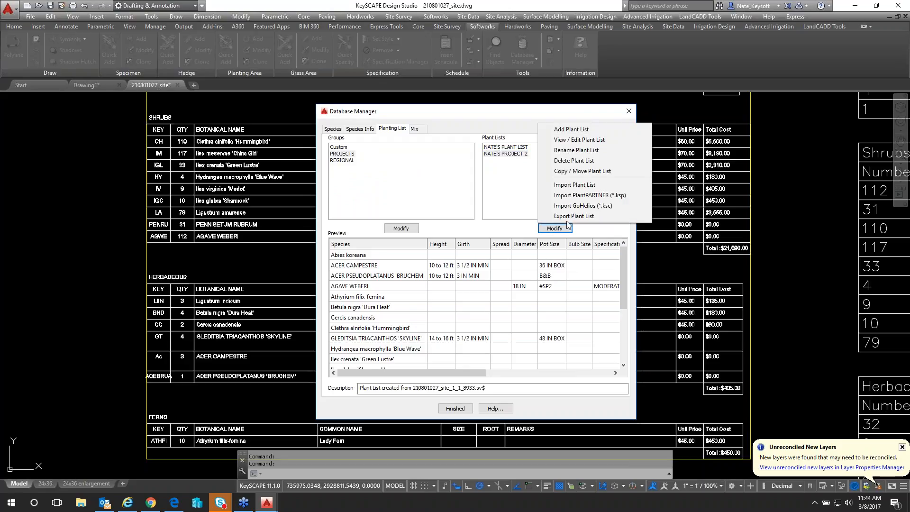
pyautogui.click(616, 216)
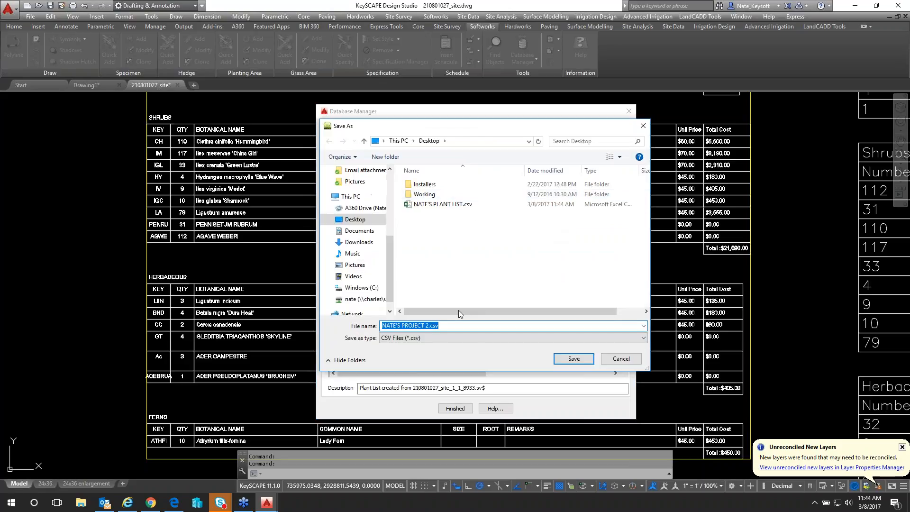
pyautogui.click(563, 360)
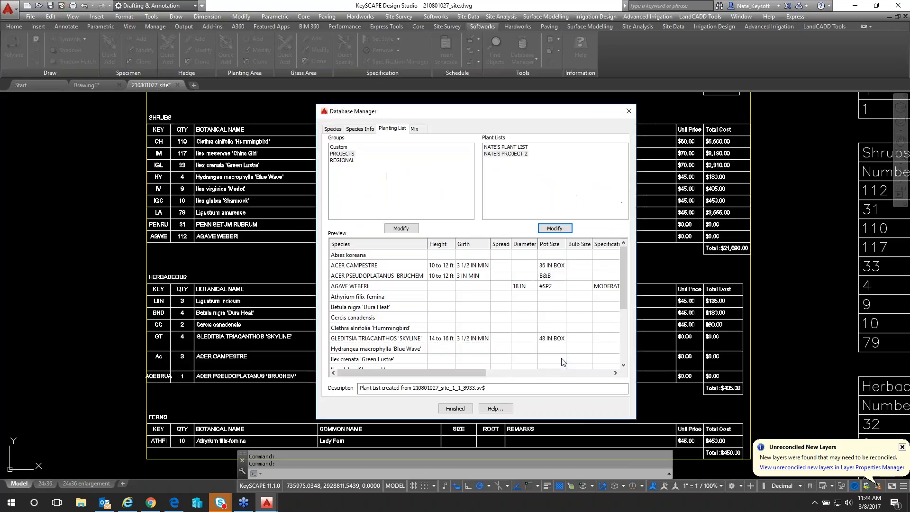
pyautogui.click(455, 409)
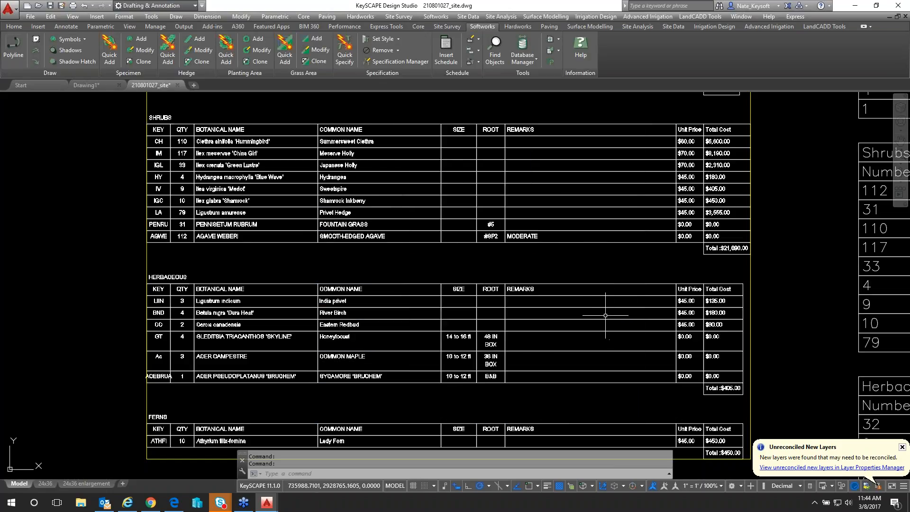
# Step: Open the exported PLANT LIST and PROJECT 2 CSV files from the Desktop in Excel
pyautogui.click(854, 8)
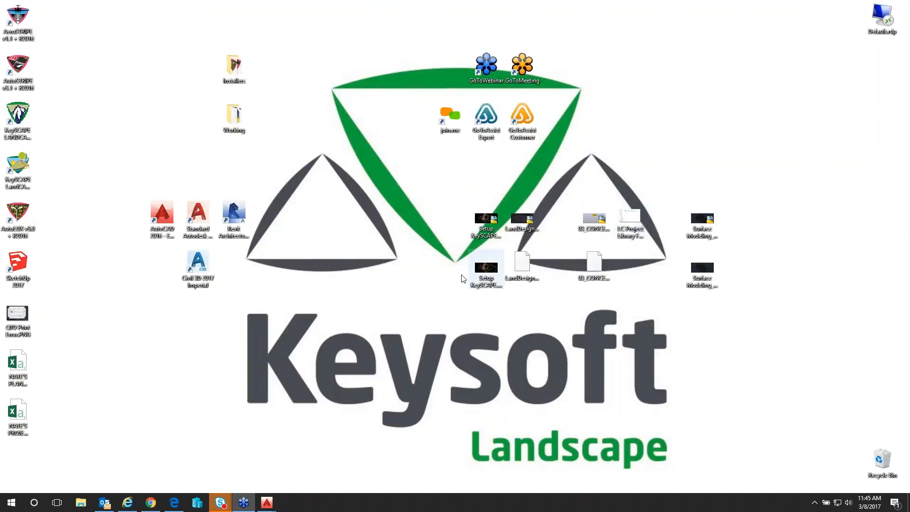
pyautogui.click(22, 365)
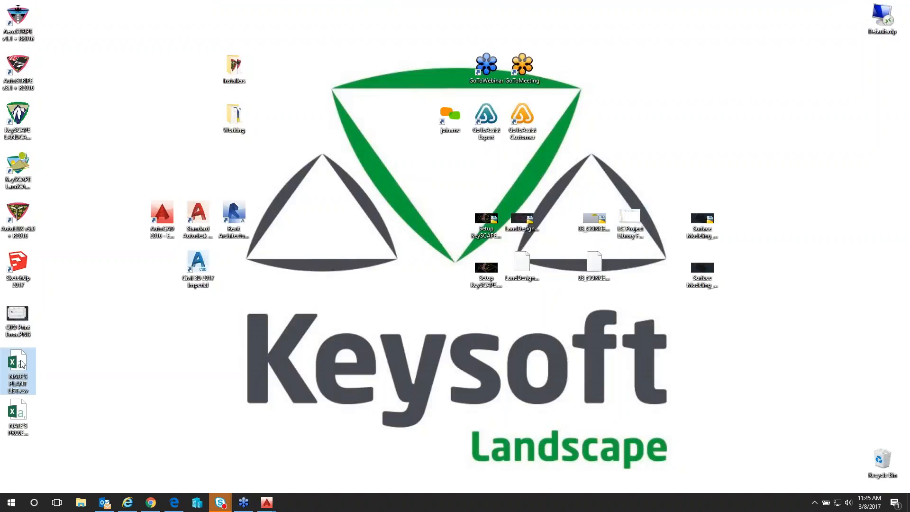
pyautogui.click(251, 304)
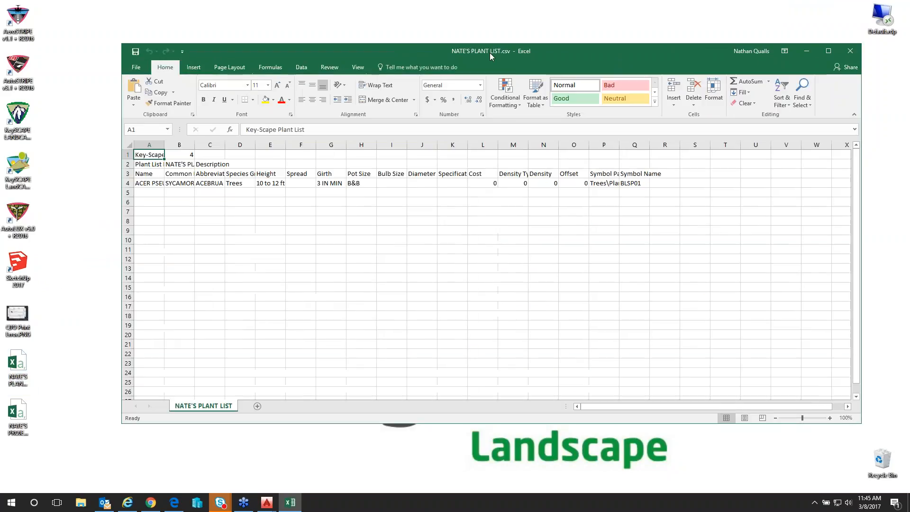
pyautogui.doubleClick(15, 424)
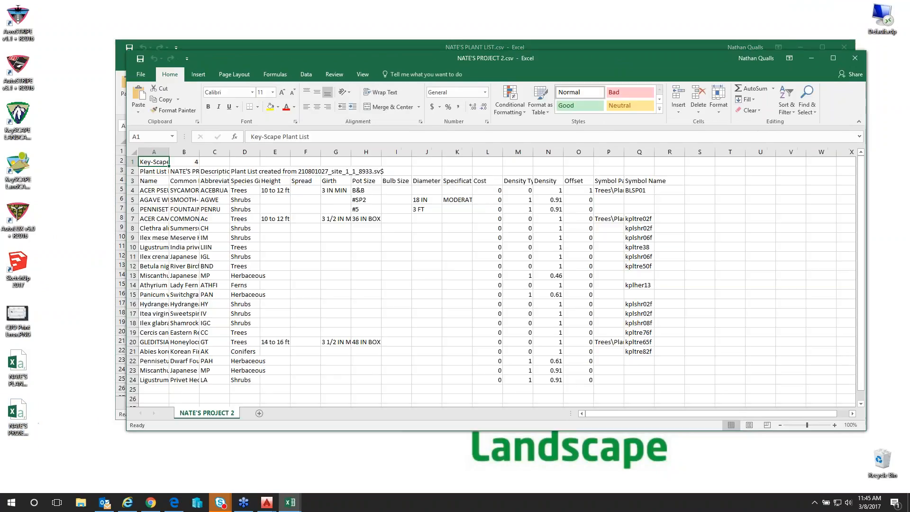
# Step: Copy the plant rows A4:R24 from the PROJECT 2 workbook into the PLANT LIST workbook starting at cell A5
pyautogui.moveTo(534, 59); pyautogui.dragTo(562, 69)
pyautogui.moveTo(181, 200); pyautogui.dragTo(712, 394)
pyautogui.hotkey('ctrl', 'c')
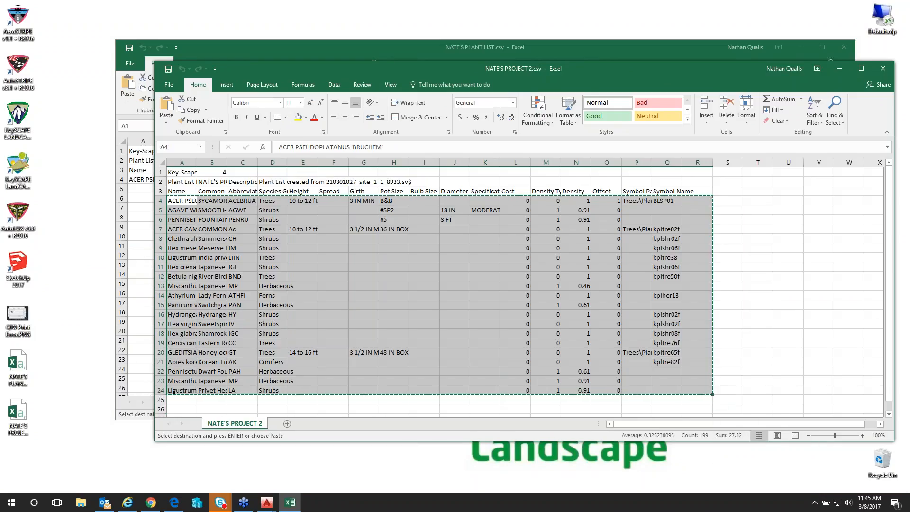
pyautogui.click(383, 46)
pyautogui.click(139, 190)
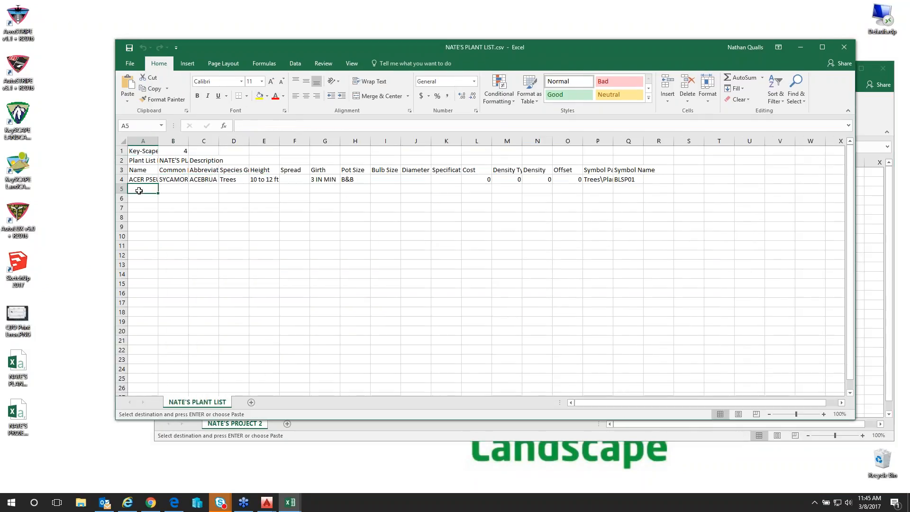
pyautogui.hotkey('ctrl', 'v')
# Step: Save the combined workbook as a CSV on the Desktop with _MERGED appended to its file name, and close both workbooks
pyautogui.click(130, 63)
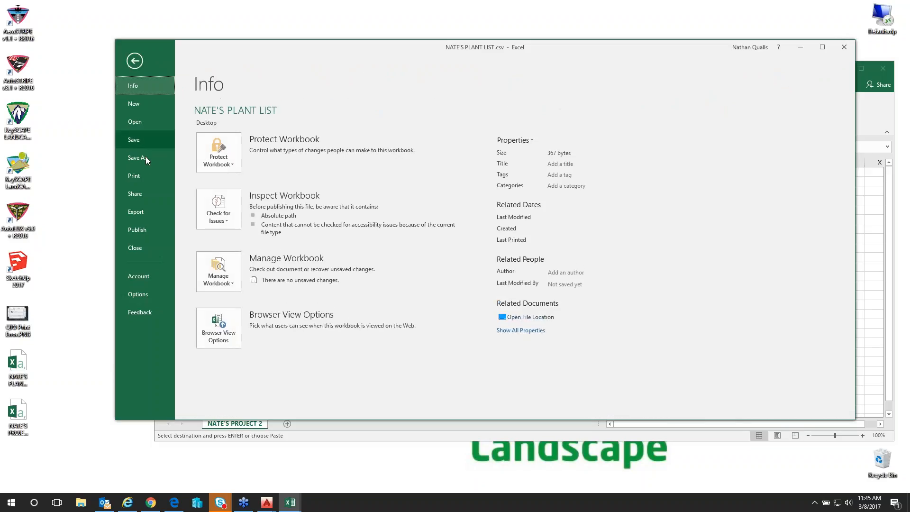
pyautogui.click(145, 157)
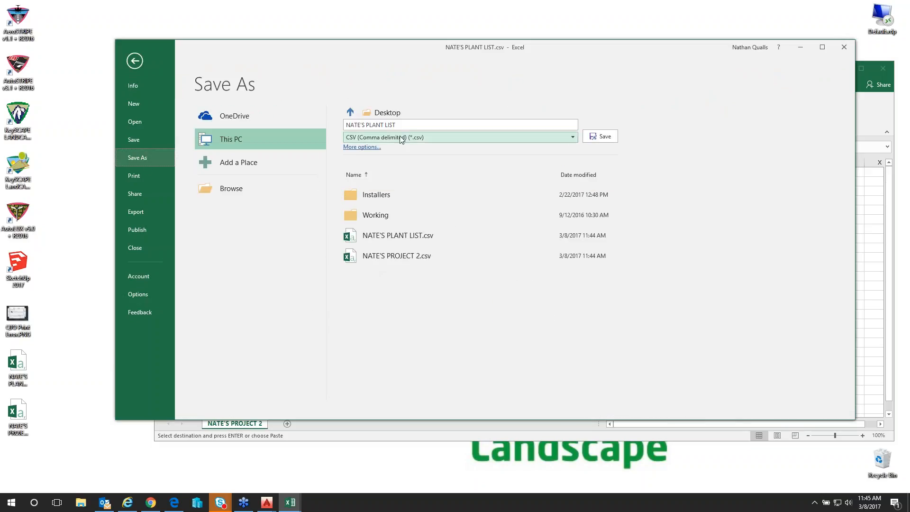
pyautogui.click(402, 125)
pyautogui.write('_')
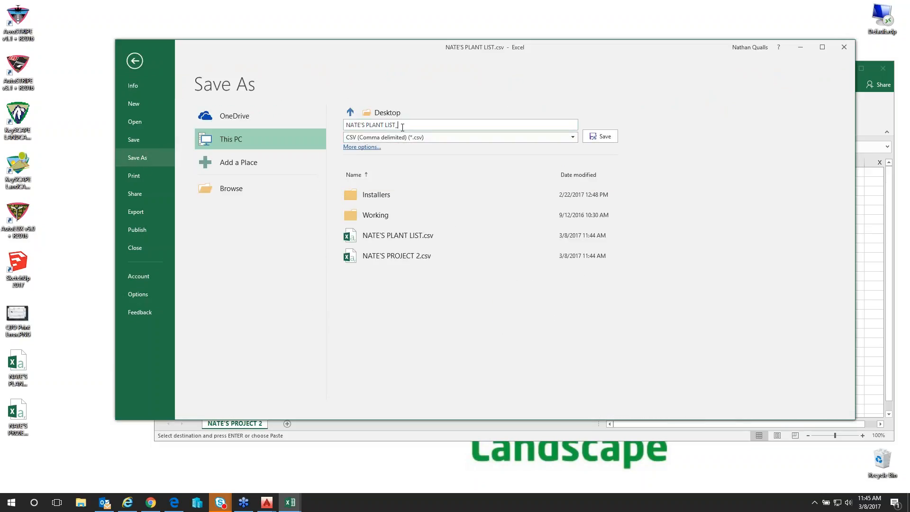
pyautogui.write('MERGED')
pyautogui.click(600, 136)
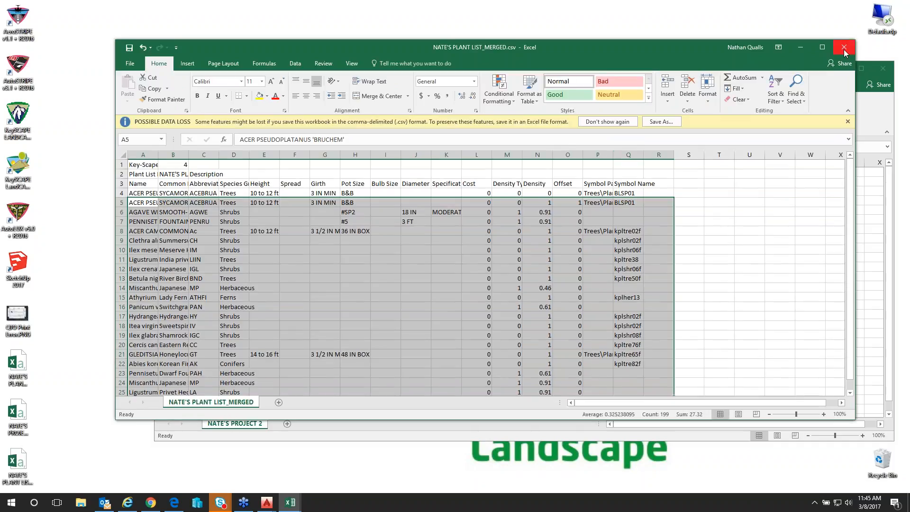
pyautogui.click(844, 49)
pyautogui.click(883, 68)
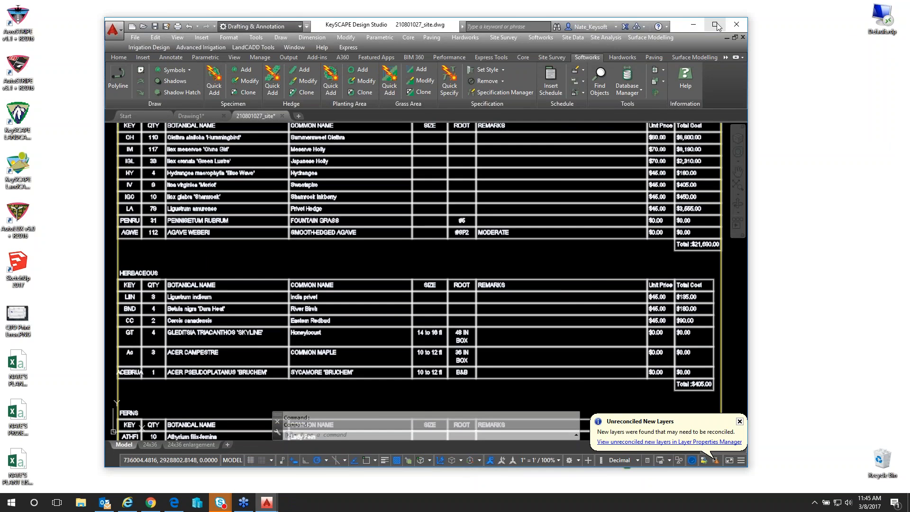
# Step: Open the Database Manager in the maximized drawing window and show the planting lists of the PROJECTS group
pyautogui.click(715, 25)
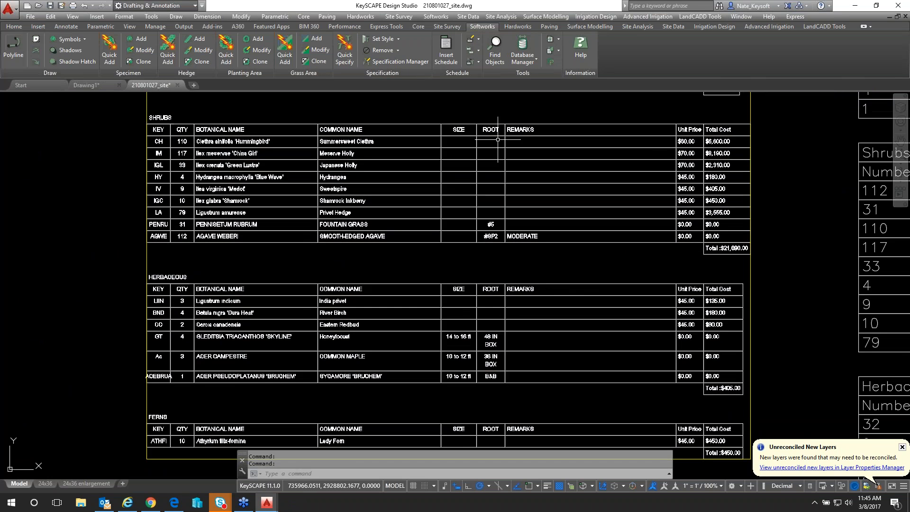
pyautogui.click(527, 62)
pyautogui.click(530, 73)
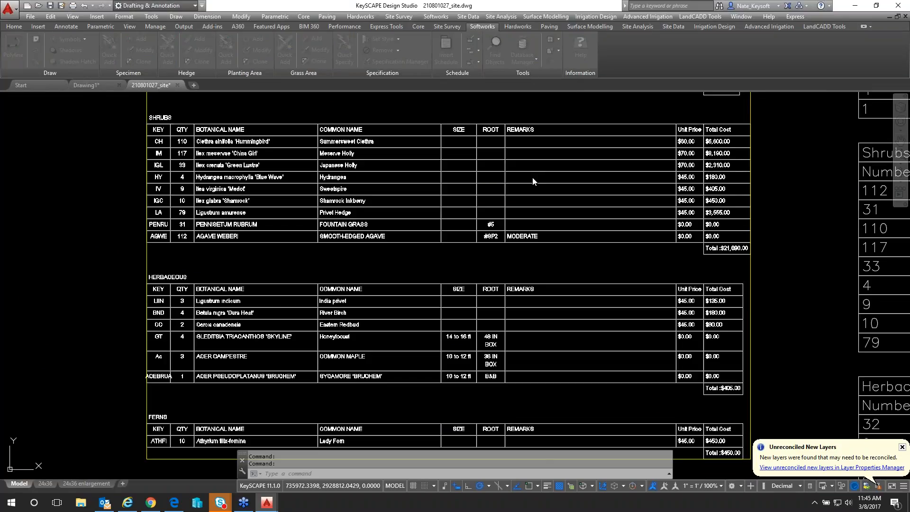
pyautogui.click(404, 135)
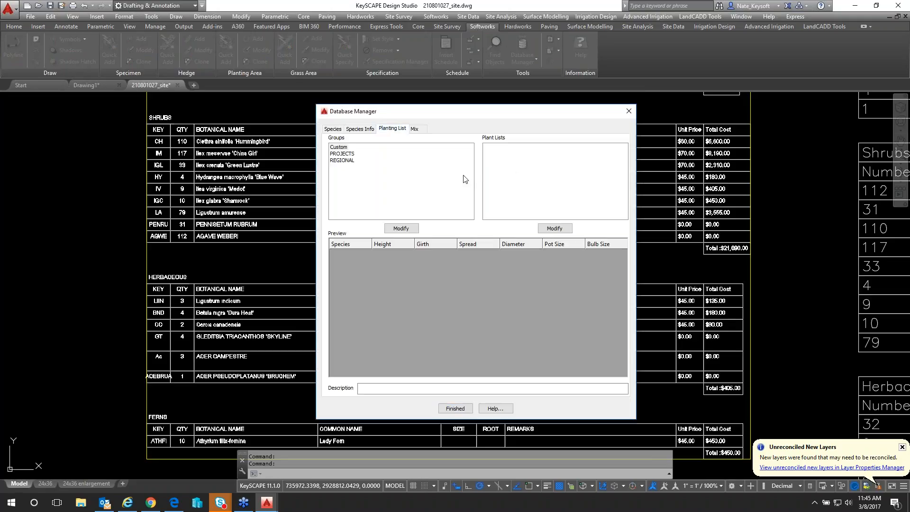
pyautogui.click(350, 155)
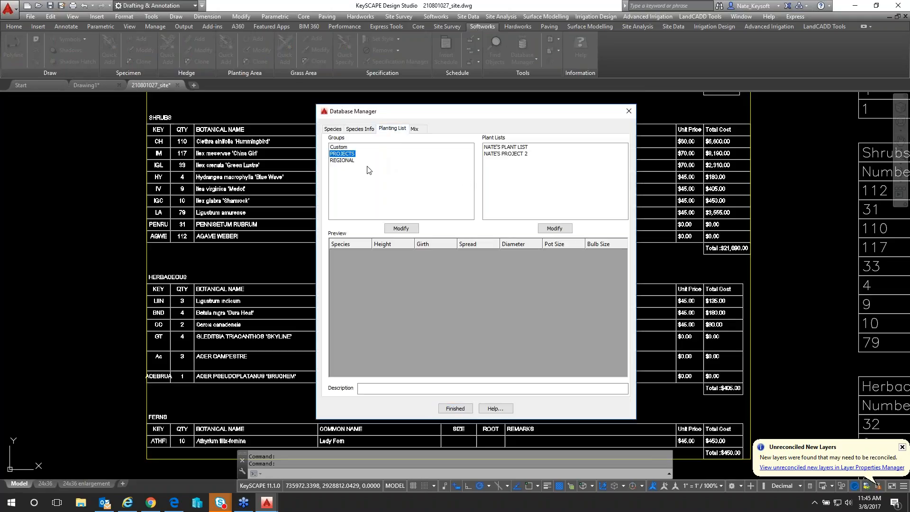
# Step: Import the PLANT LIST_MERGED CSV file from the Desktop as a plant list in the PROJECTS group and preview its plants
pyautogui.click(551, 229)
pyautogui.click(579, 186)
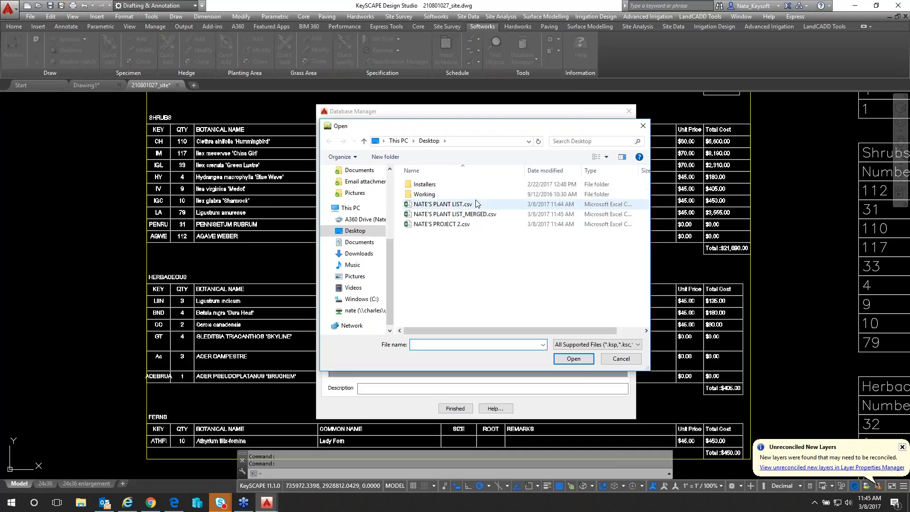
pyautogui.click(469, 214)
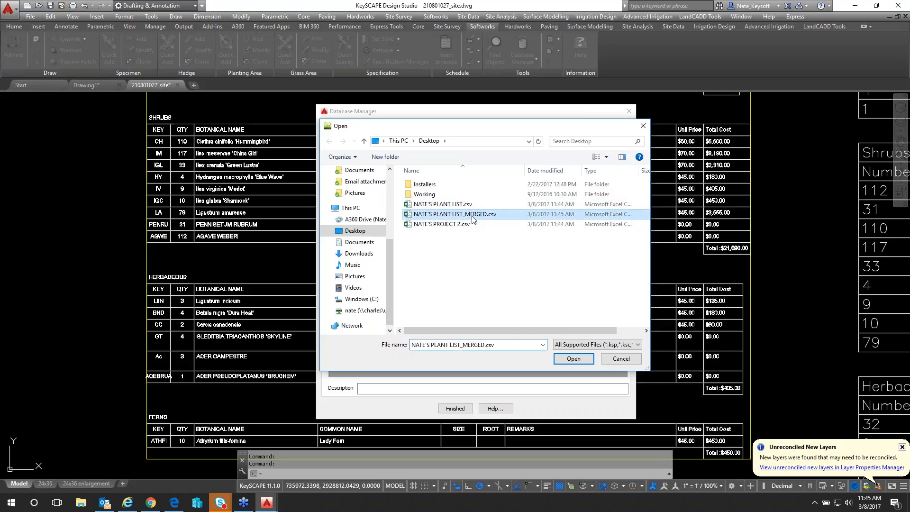
pyautogui.click(574, 359)
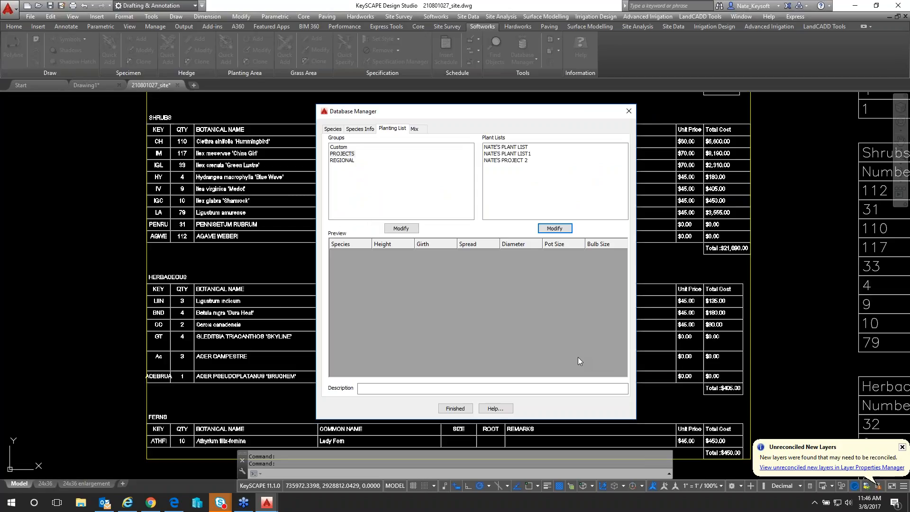
pyautogui.click(507, 154)
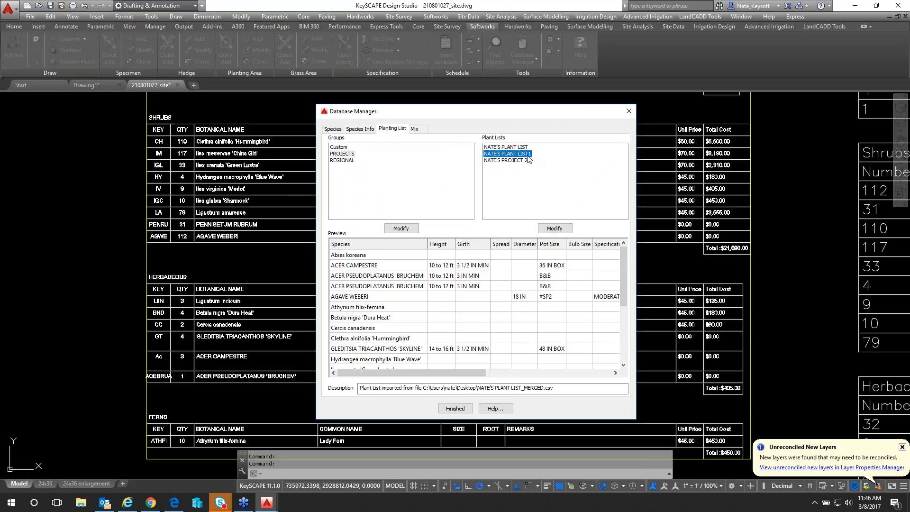
pyautogui.moveTo(626, 281)
pyautogui.mouseDown()
pyautogui.moveTo(625, 322)
pyautogui.moveTo(626, 280)
pyautogui.mouseUp()
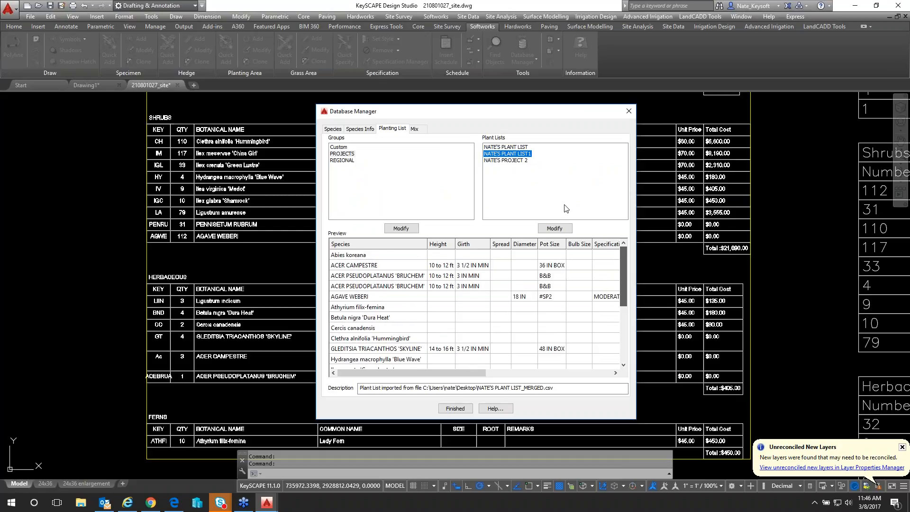
# Step: Delete the PROJECT 2 plant list and the original PLANT LIST from the PROJECTS group
pyautogui.click(518, 161)
pyautogui.click(554, 227)
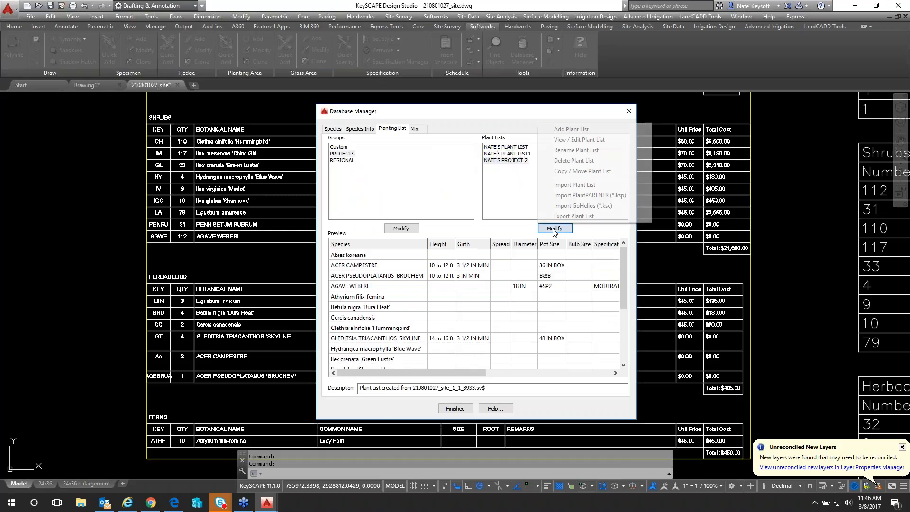
pyautogui.click(570, 161)
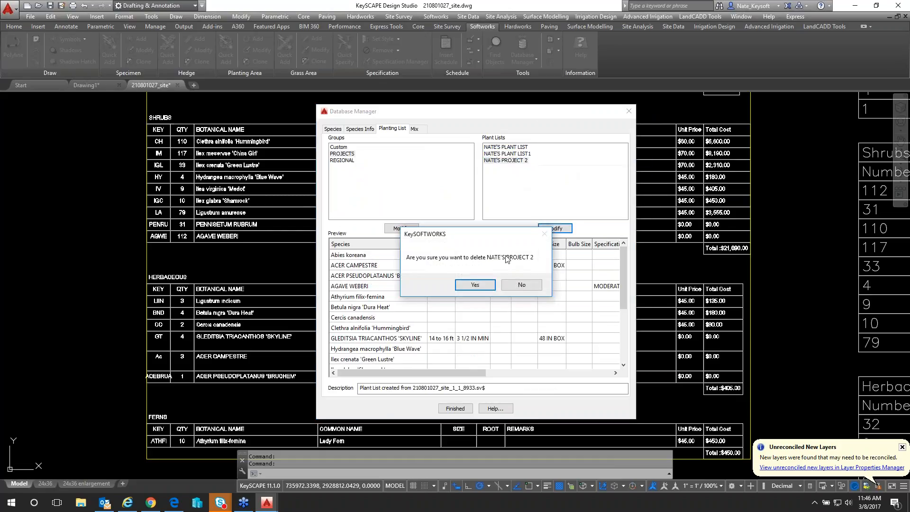
pyautogui.click(486, 285)
pyautogui.click(555, 228)
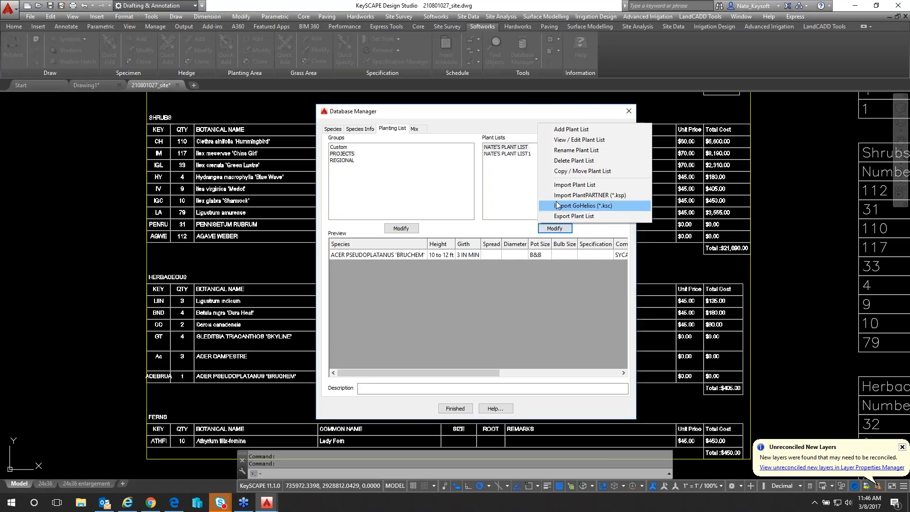
pyautogui.click(570, 161)
pyautogui.click(488, 284)
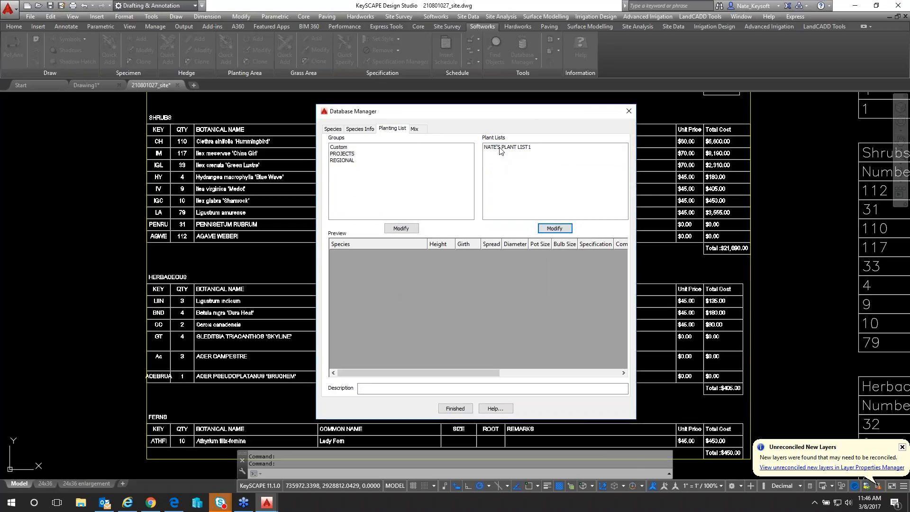
# Step: Select the imported merged plant list and open its modification options
pyautogui.click(503, 148)
pyautogui.click(569, 228)
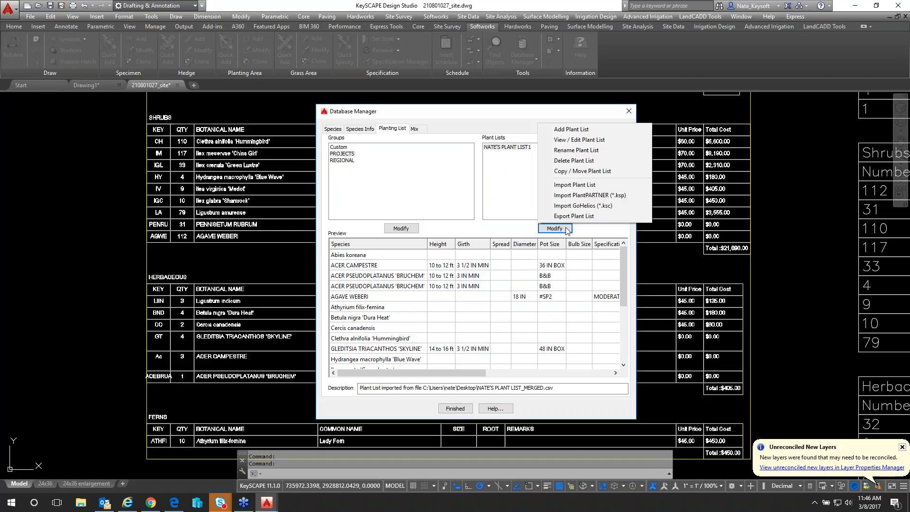